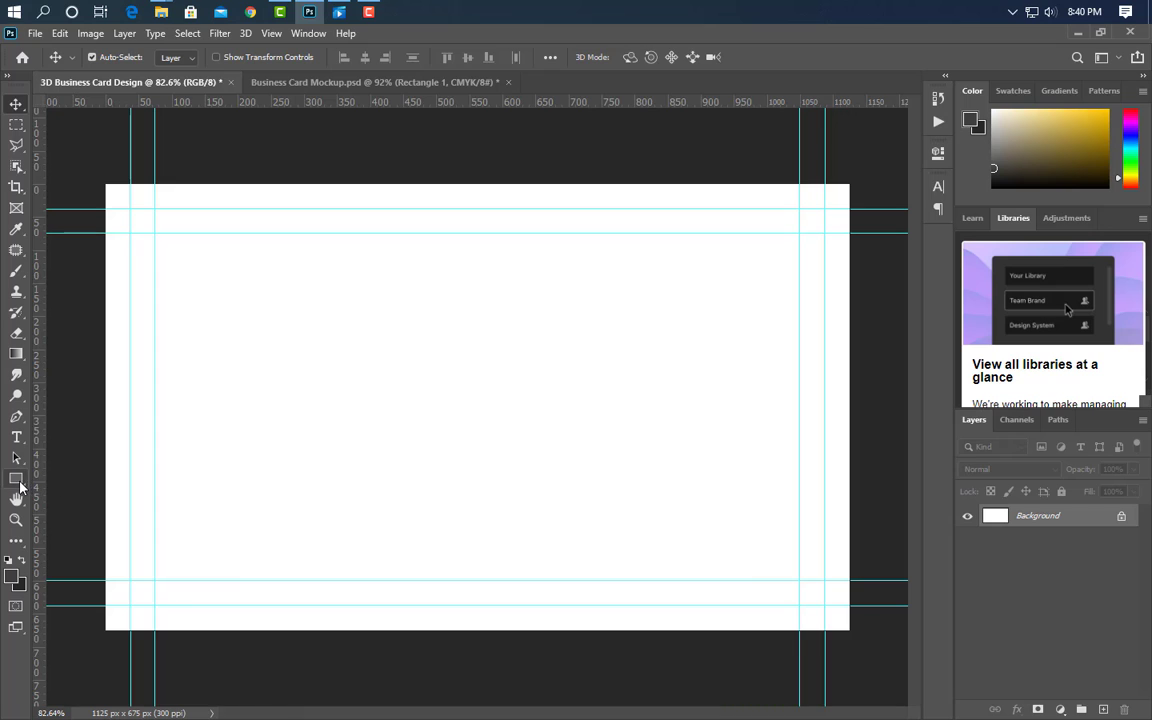
- Draw a tall rectangle down the card's left edge, fill it #262626 and narrow it
{"action": "left_click", "coordinate": [17, 480]}
{"action": "left_click_drag", "start_coordinate": [96, 177], "coordinate": [154, 643]}
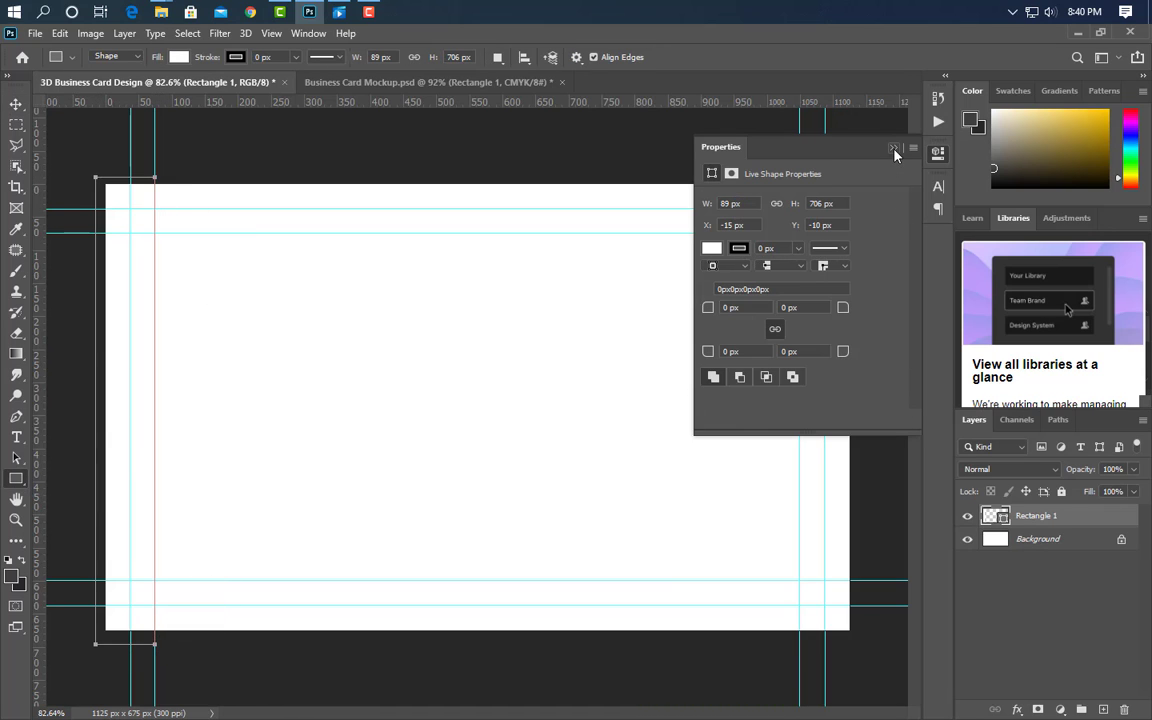
{"action": "left_click", "coordinate": [893, 148]}
{"action": "double_click", "coordinate": [1000, 519]}
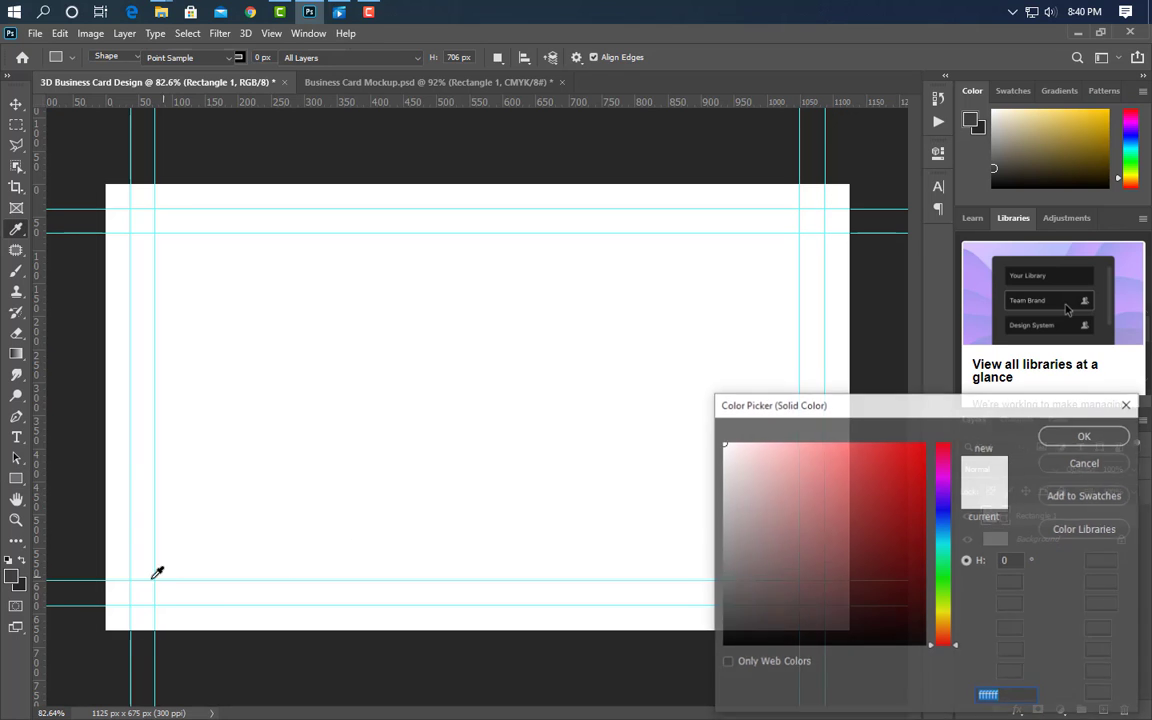
{"action": "left_click", "coordinate": [15, 535]}
{"action": "left_click", "coordinate": [1085, 435]}
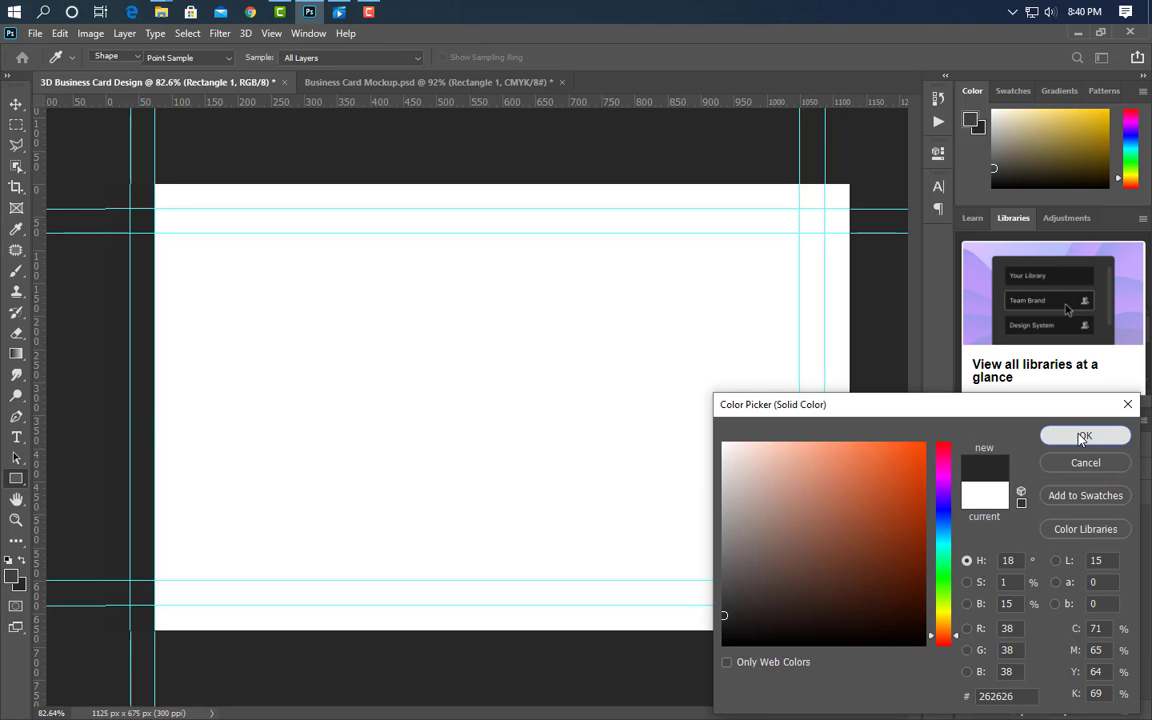
{"action": "key", "text": "ctrl+t"}
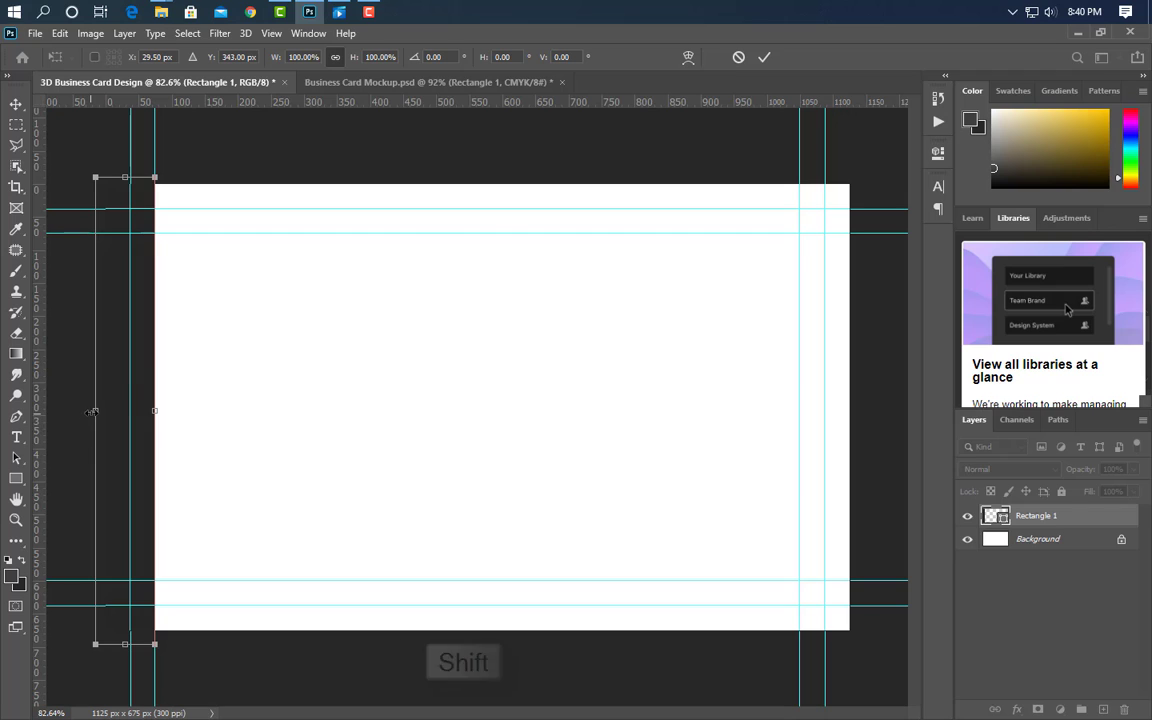
{"action": "left_click_drag", "start_coordinate": [89, 422], "coordinate": [100, 422]}
{"action": "left_click", "coordinate": [764, 57]}
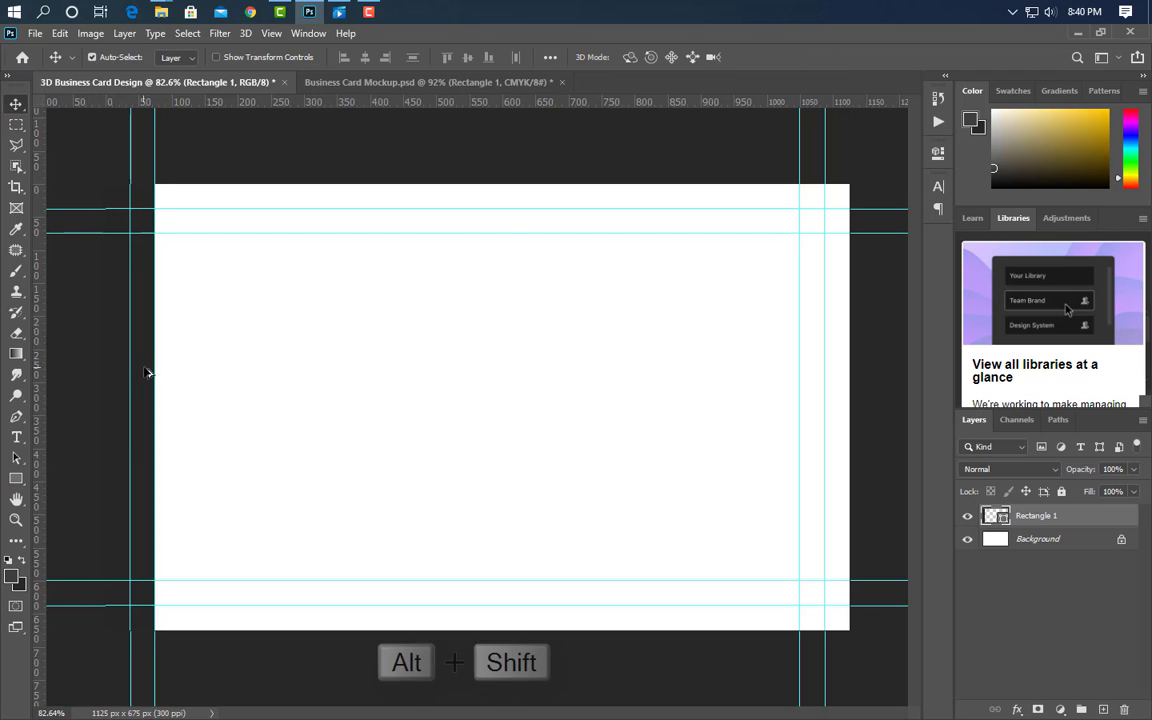
- Duplicate the strip to its right and give the copy a lighter dark-grey fill
{"action": "left_click_drag", "start_coordinate": [148, 377], "coordinate": [208, 411]}
{"action": "key", "text": "ctrl+t"}
{"action": "left_click", "coordinate": [792, 57]}
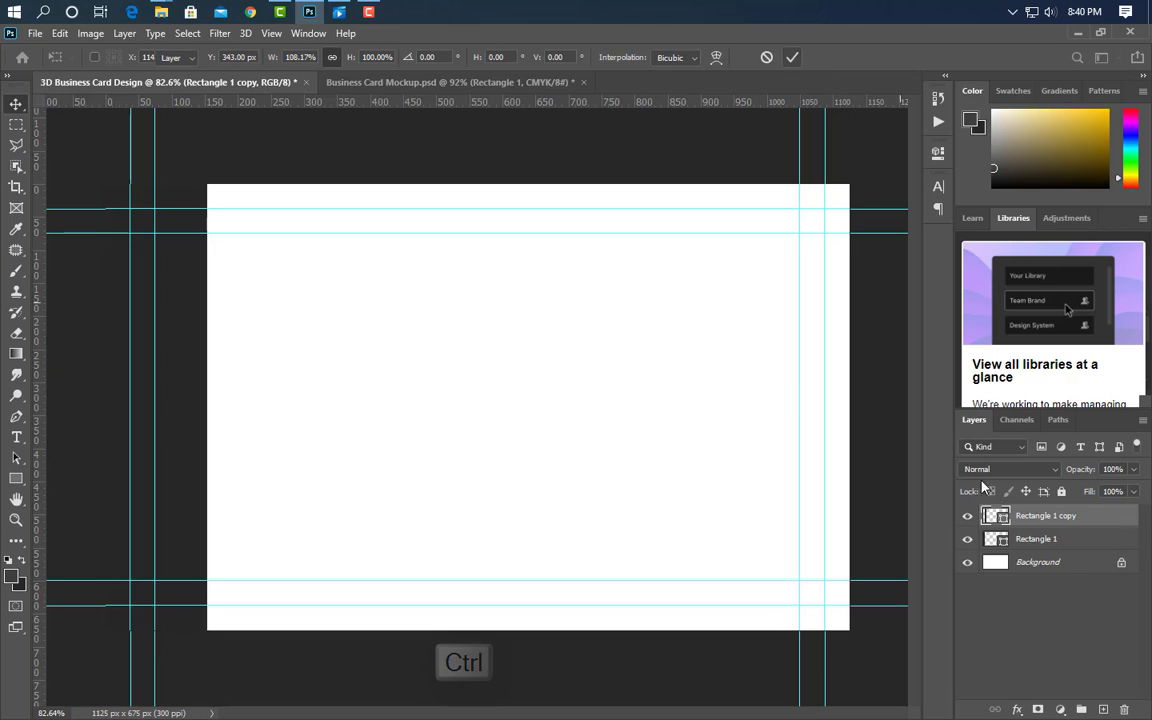
{"action": "double_click", "coordinate": [1005, 527]}
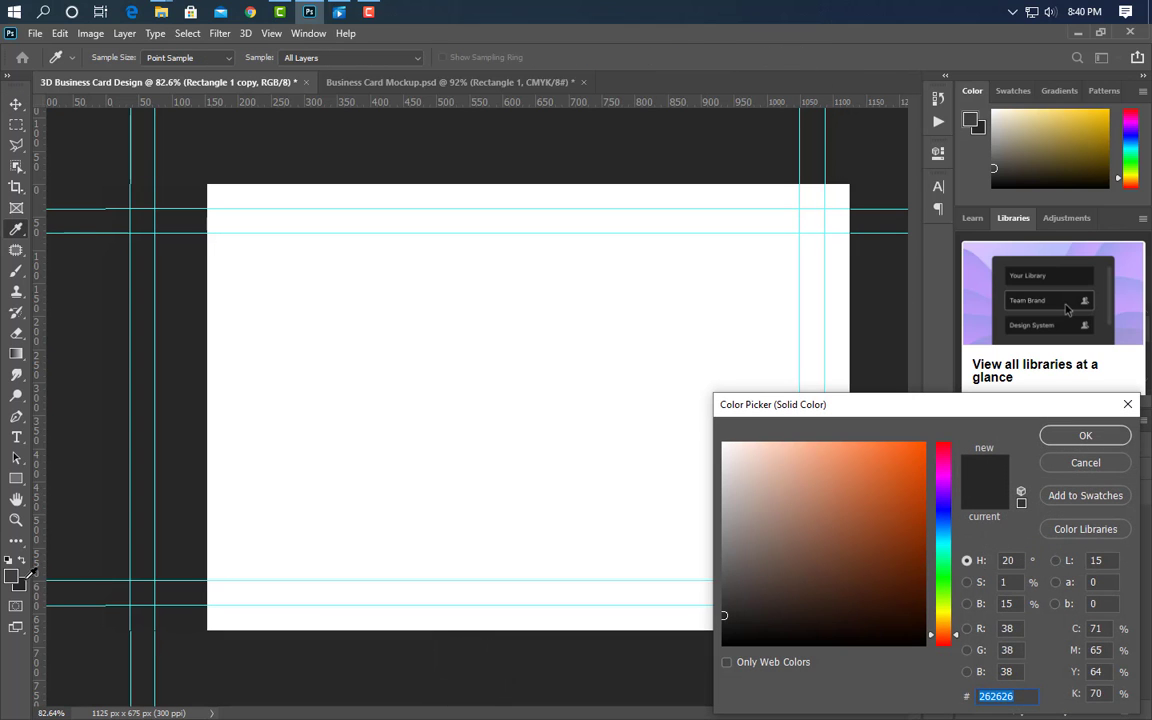
{"action": "left_click", "coordinate": [17, 512]}
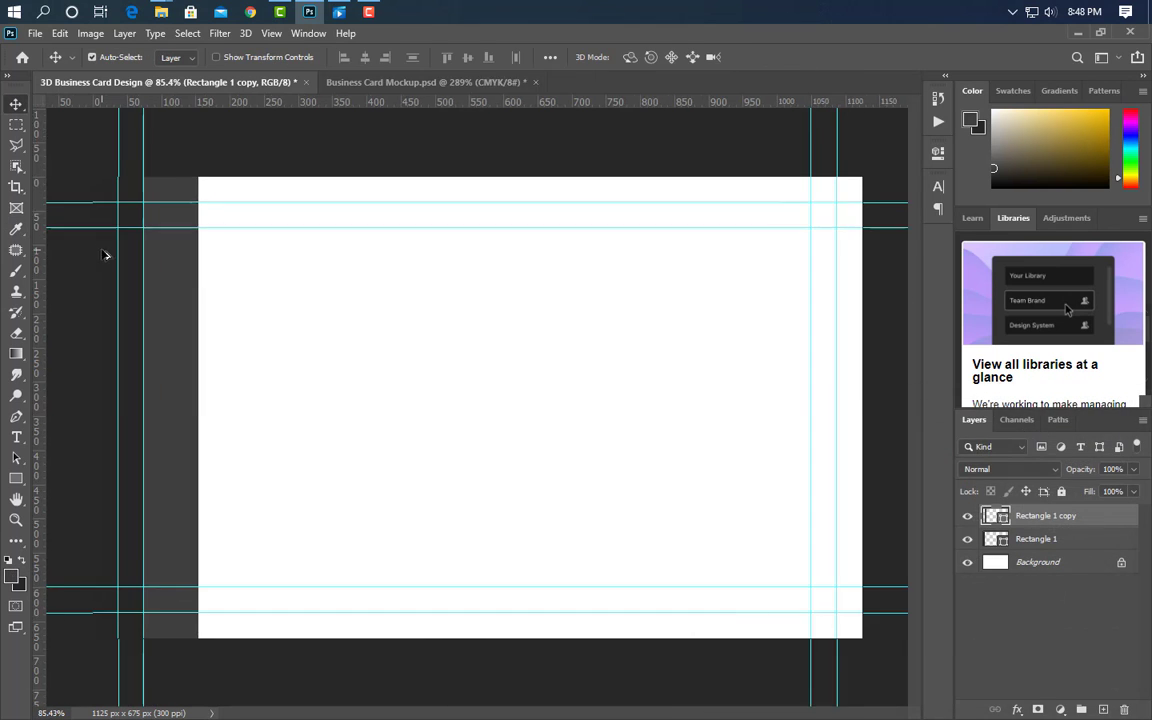
- Draw a small 77 × 93 px rectangle, Rectangle 2, over the dark strips and fill it bright green
{"action": "scroll", "coordinate": [67, 231], "scroll_direction": "up", "scroll_amount": 5}
{"action": "left_click_drag", "start_coordinate": [485, 713], "coordinate": [460, 713]}
{"action": "left_click", "coordinate": [14, 480]}
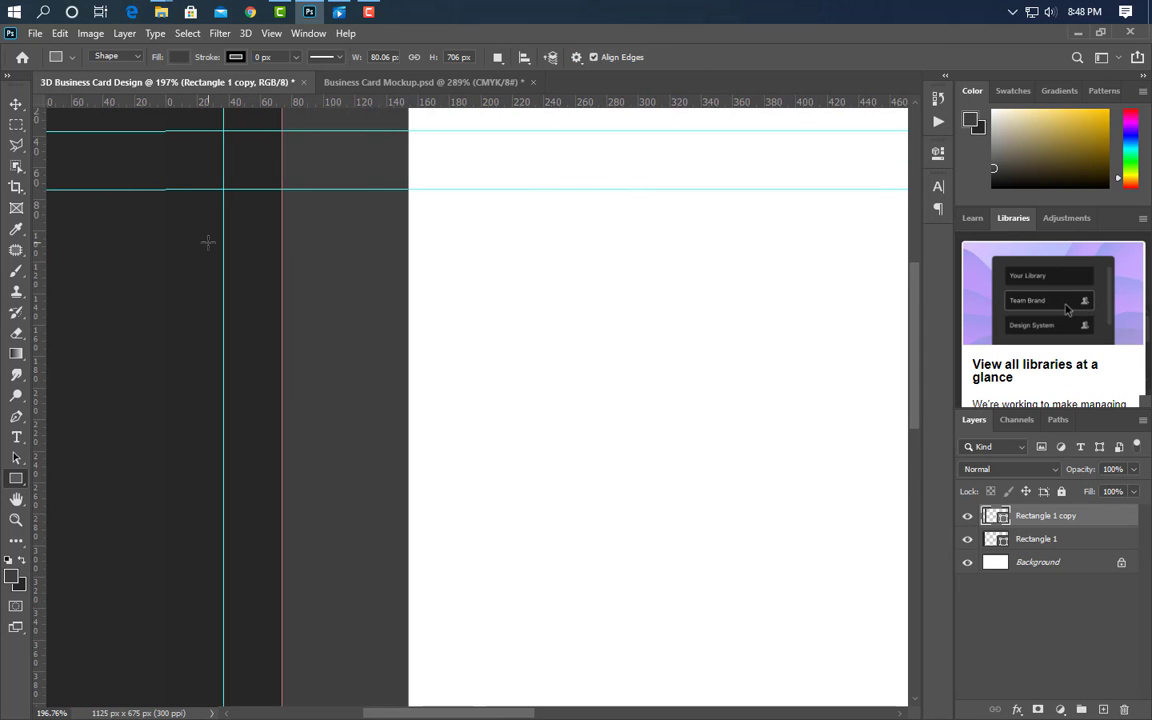
{"action": "left_click_drag", "start_coordinate": [161, 245], "coordinate": [281, 390]}
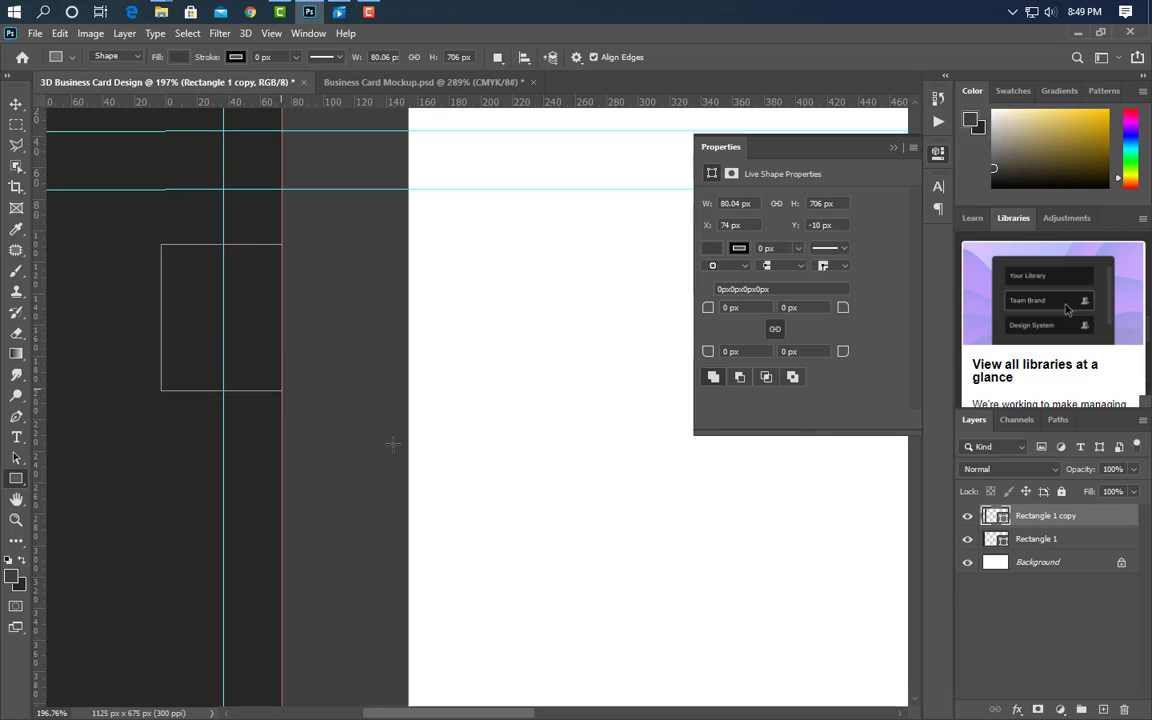
{"action": "left_click", "coordinate": [893, 147]}
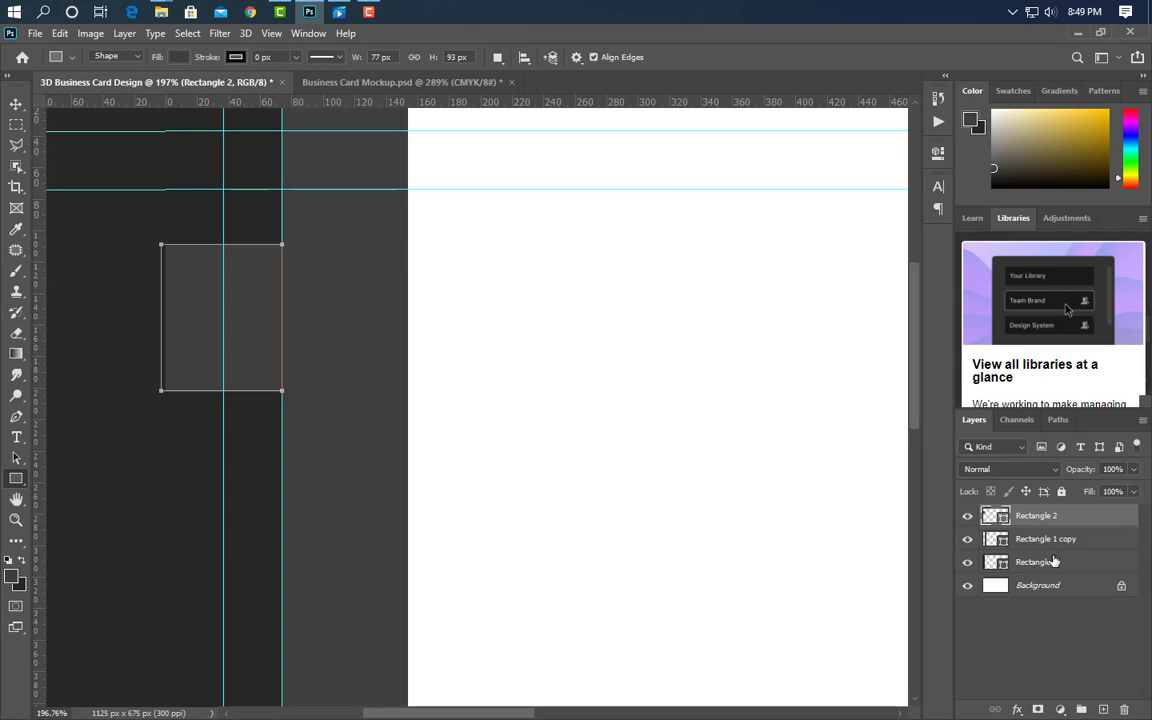
{"action": "double_click", "coordinate": [1000, 516]}
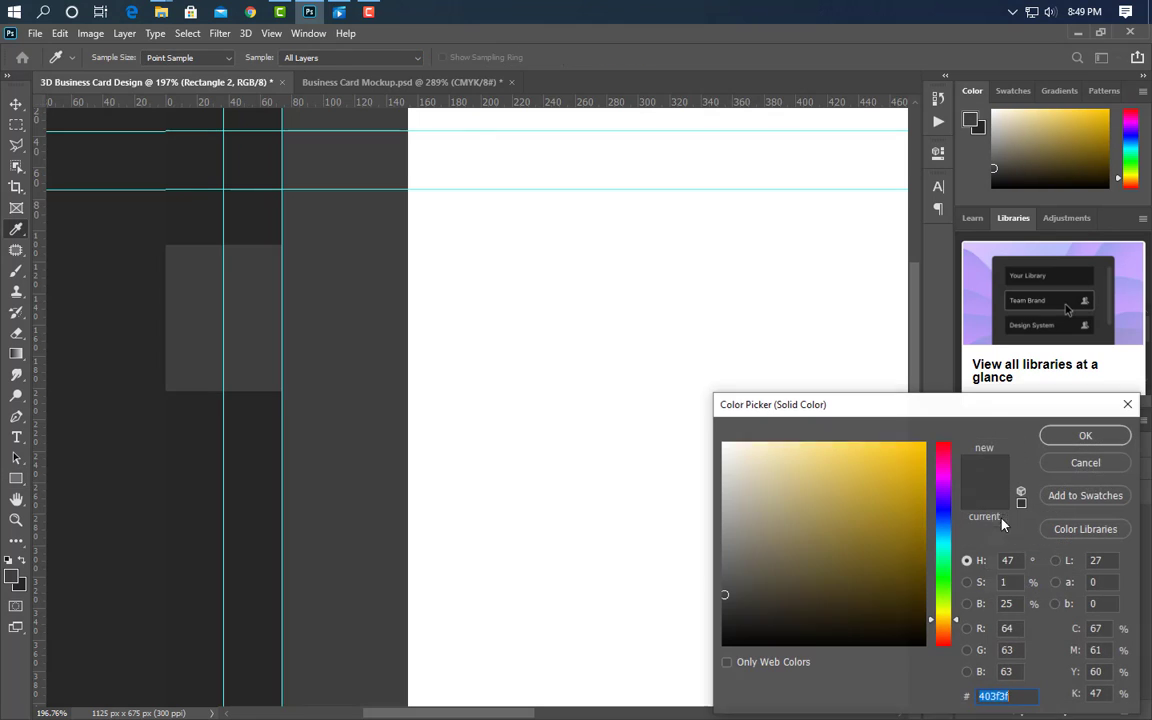
{"action": "left_click", "coordinate": [948, 555]}
{"action": "left_click", "coordinate": [905, 491]}
{"action": "left_click", "coordinate": [1080, 437]}
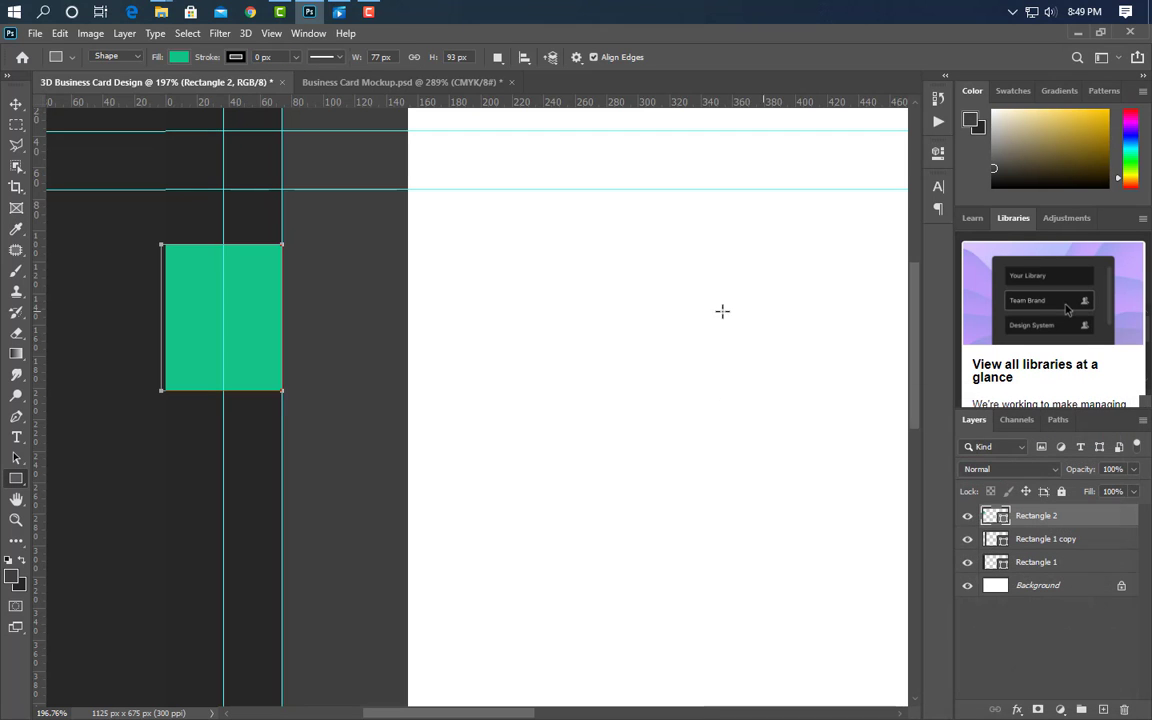
{"action": "left_click", "coordinate": [16, 103]}
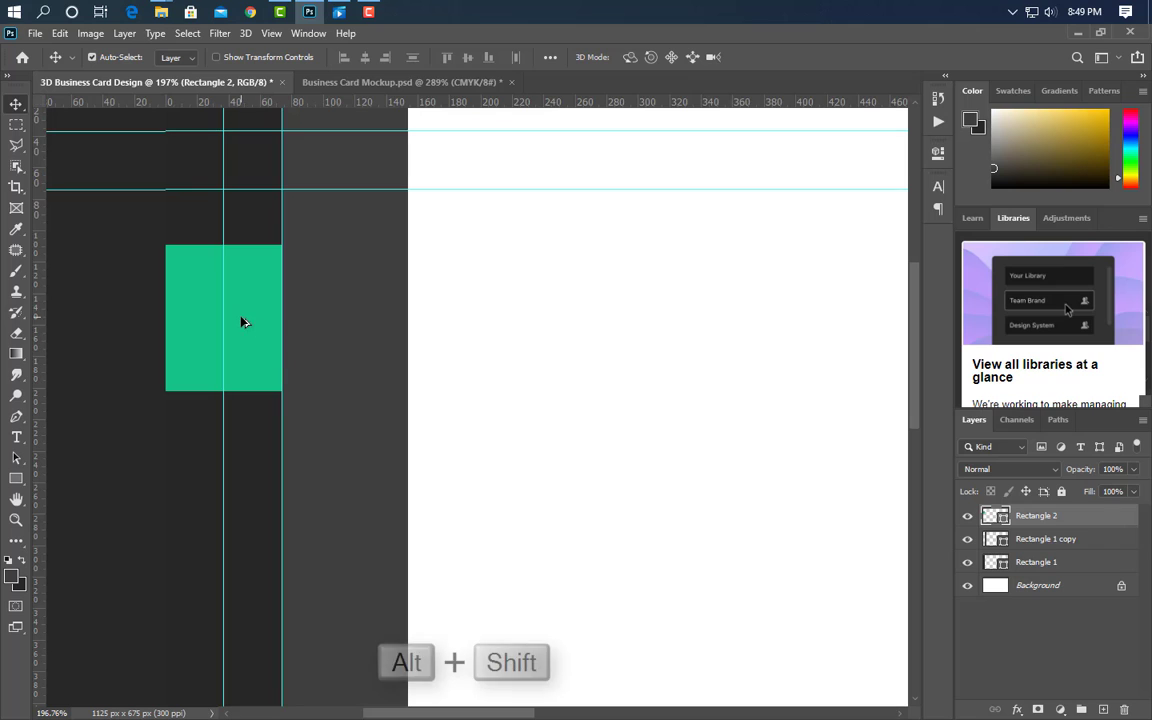
- Duplicate the green rectangle to the right, then distort the left one so its right corners rise
{"action": "left_click_drag", "start_coordinate": [239, 321], "coordinate": [362, 334]}
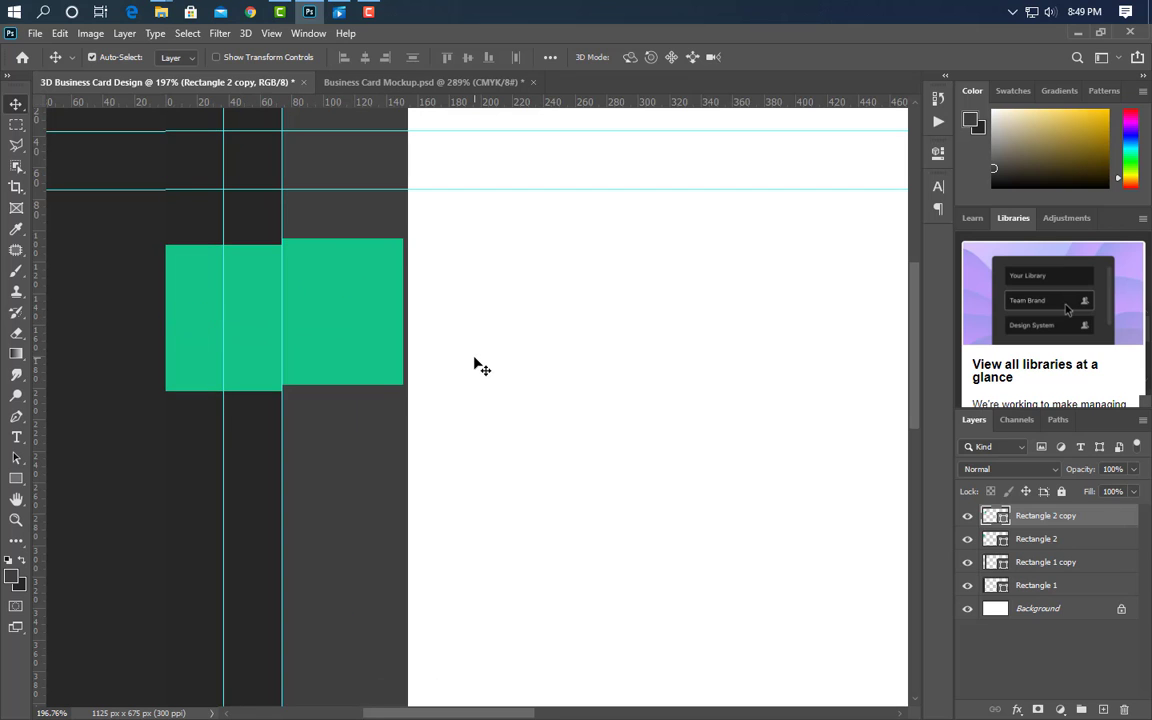
{"action": "key", "text": "Up"}
{"action": "key", "text": "Up"}
{"action": "key", "text": "Up"}
{"action": "key", "text": "Up"}
{"action": "key", "text": "Up"}
{"action": "key", "text": "Up"}
{"action": "key", "text": "Up"}
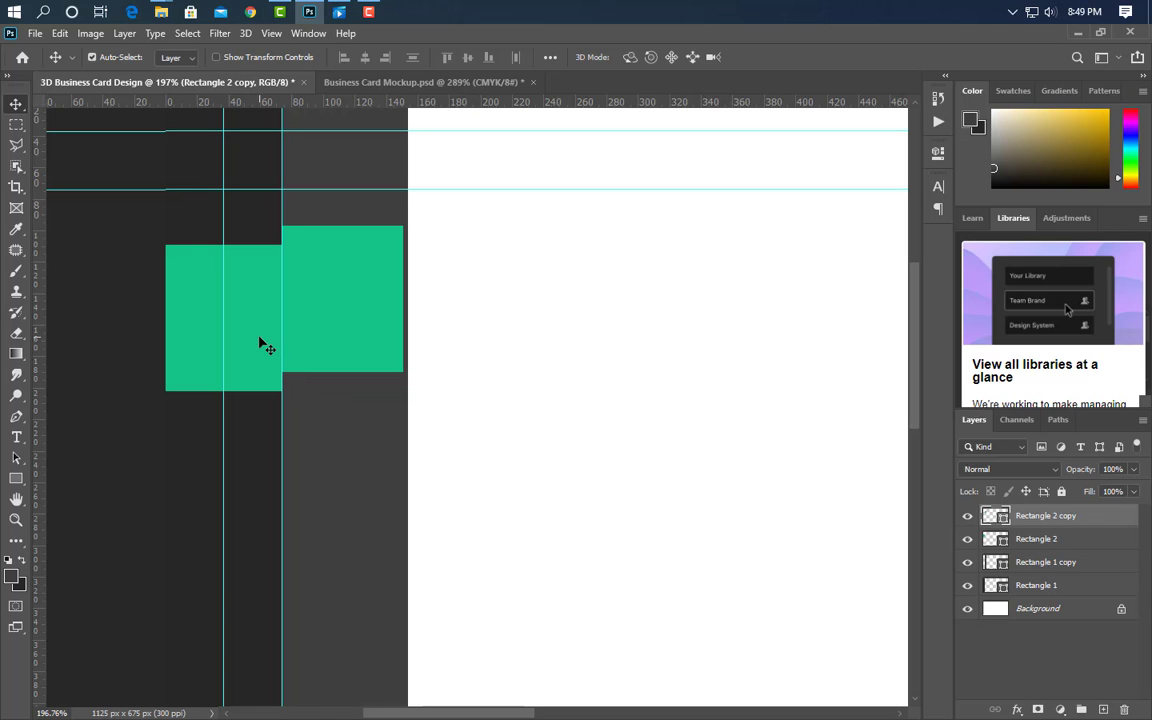
{"action": "left_click", "coordinate": [259, 343]}
{"action": "key", "text": "ctrl+t"}
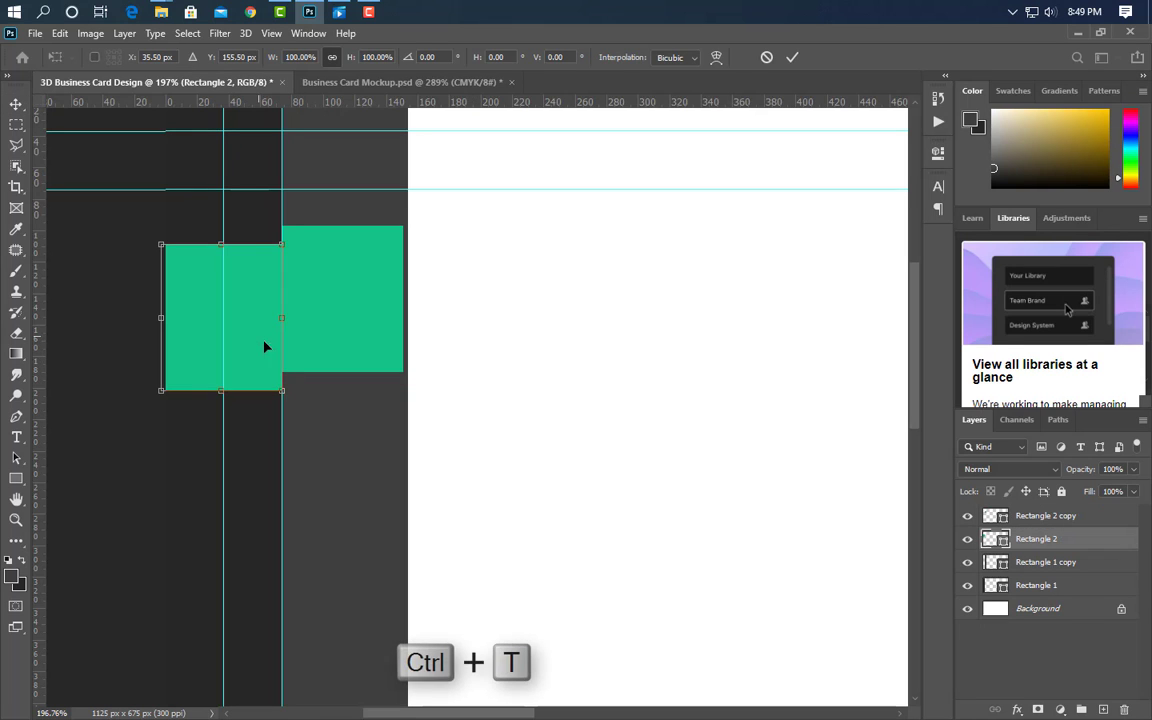
{"action": "scroll", "coordinate": [263, 222], "scroll_direction": "up", "scroll_amount": 2}
{"action": "right_click", "coordinate": [258, 292]}
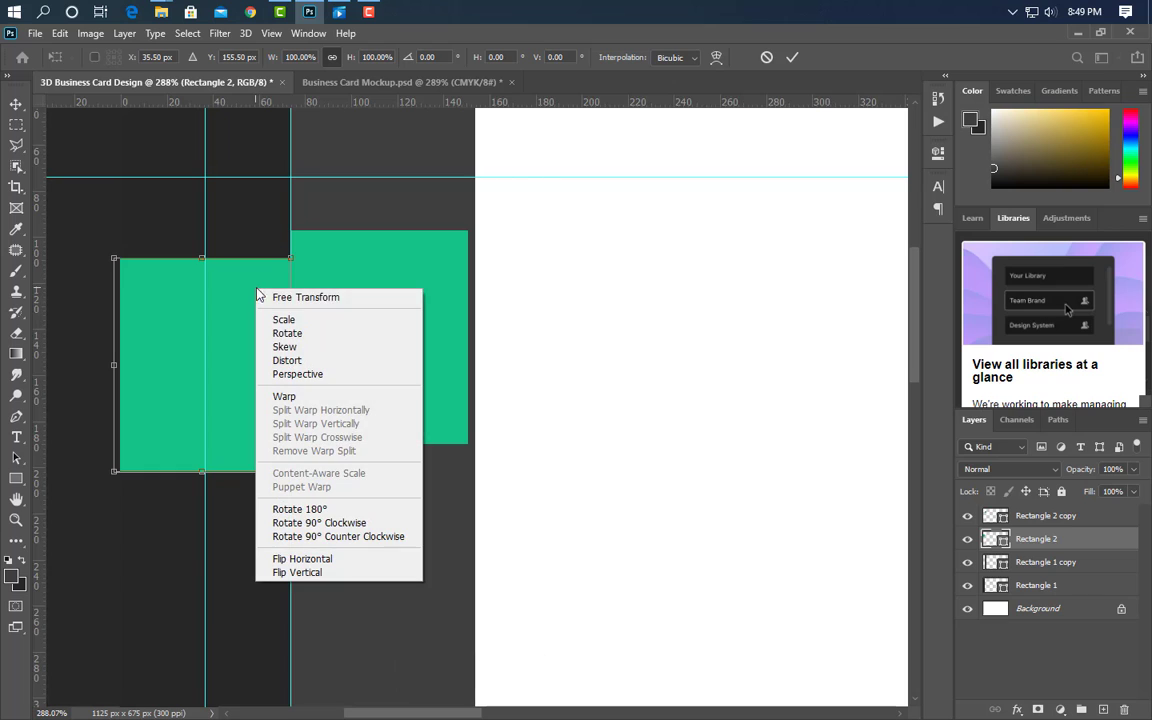
{"action": "left_click", "coordinate": [288, 361]}
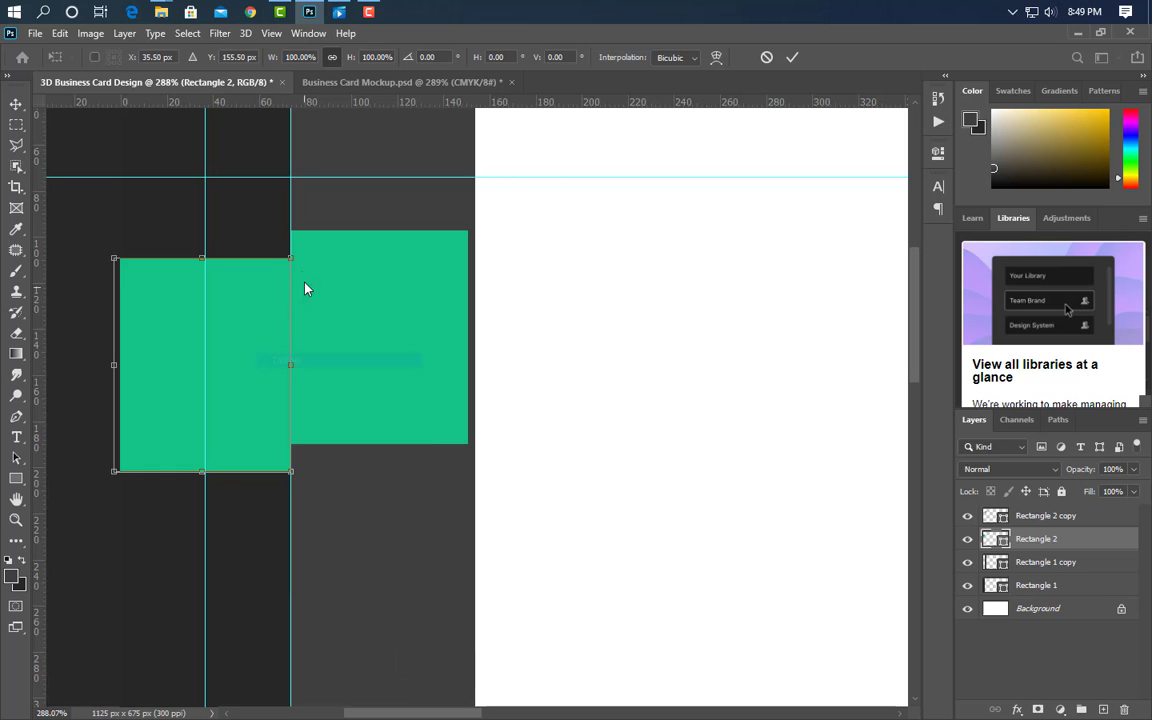
{"action": "left_click_drag", "start_coordinate": [291, 259], "coordinate": [290, 229]}
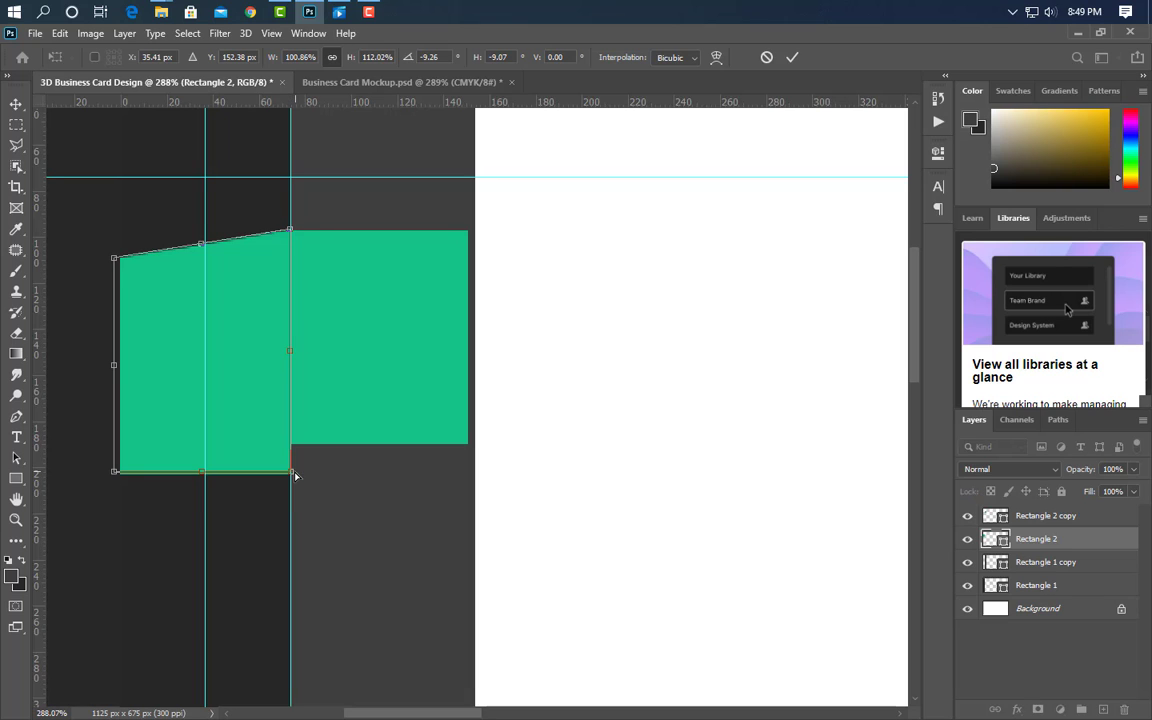
{"action": "left_click_drag", "start_coordinate": [293, 476], "coordinate": [292, 446]}
{"action": "left_click", "coordinate": [793, 58]}
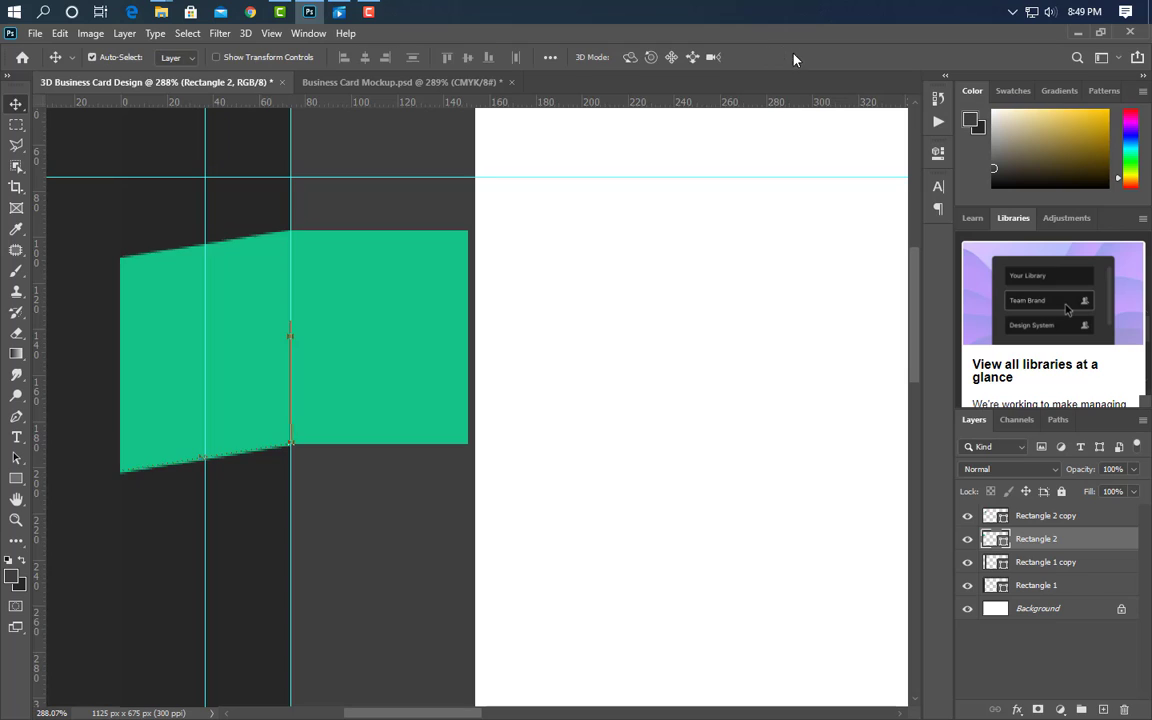
- Lower and widen the right green panel, then distort it so its left corners rise to the fold
{"action": "left_click", "coordinate": [406, 355]}
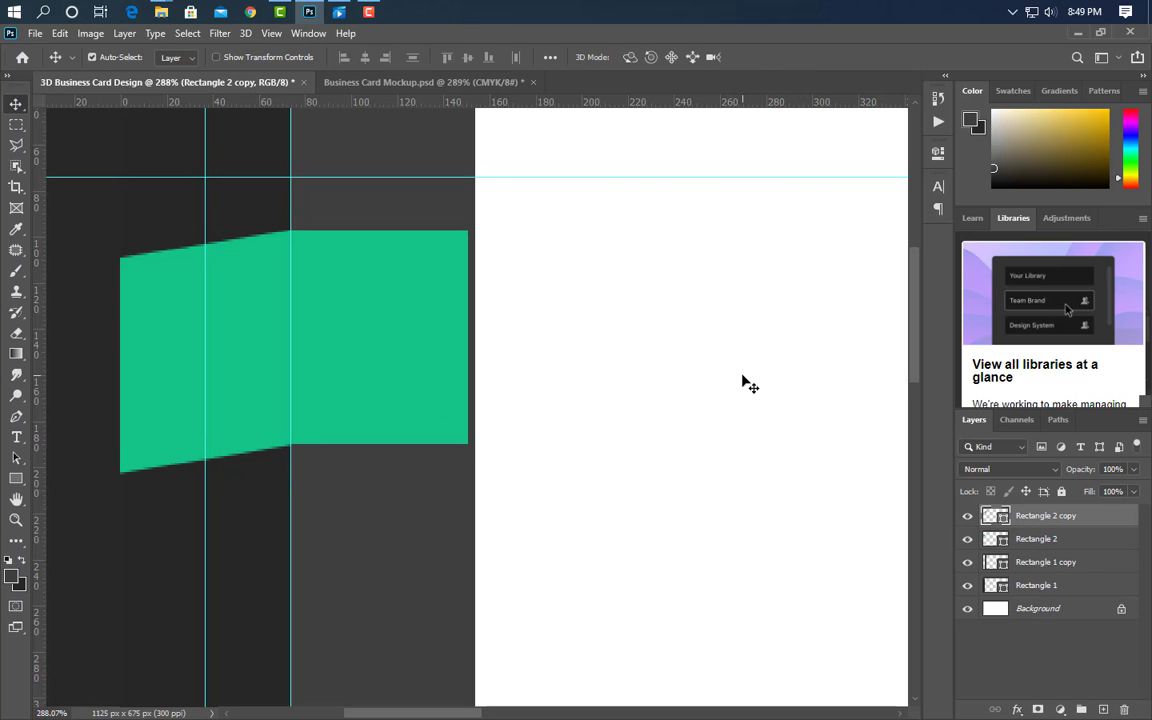
{"action": "key", "text": "Down"}
{"action": "key", "text": "Down"}
{"action": "key", "text": "Down"}
{"action": "key", "text": "Down"}
{"action": "key", "text": "shift+Down"}
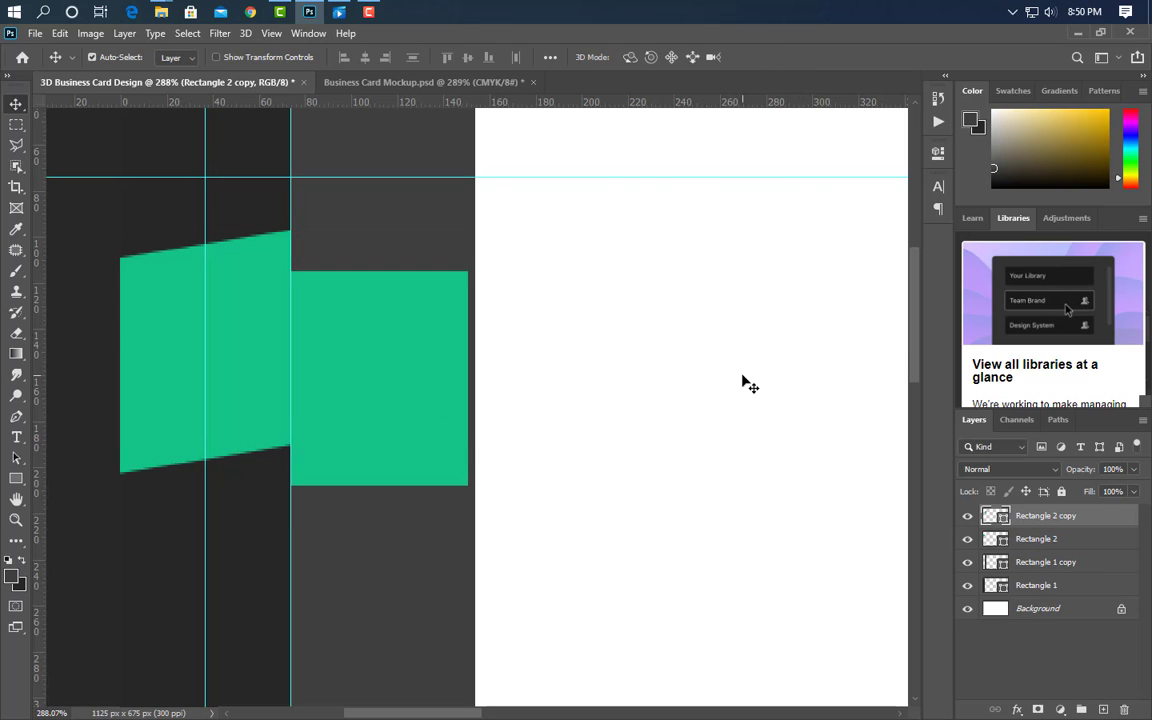
{"action": "key", "text": "ctrl+t"}
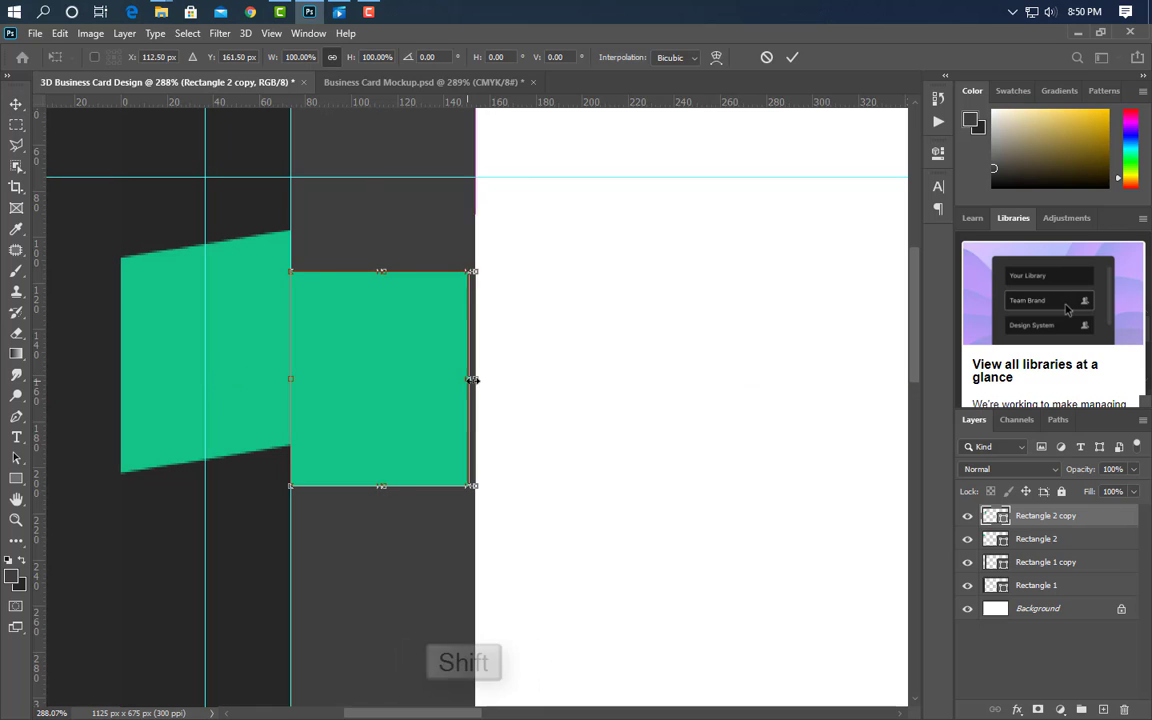
{"action": "left_click_drag", "start_coordinate": [469, 380], "coordinate": [528, 381]}
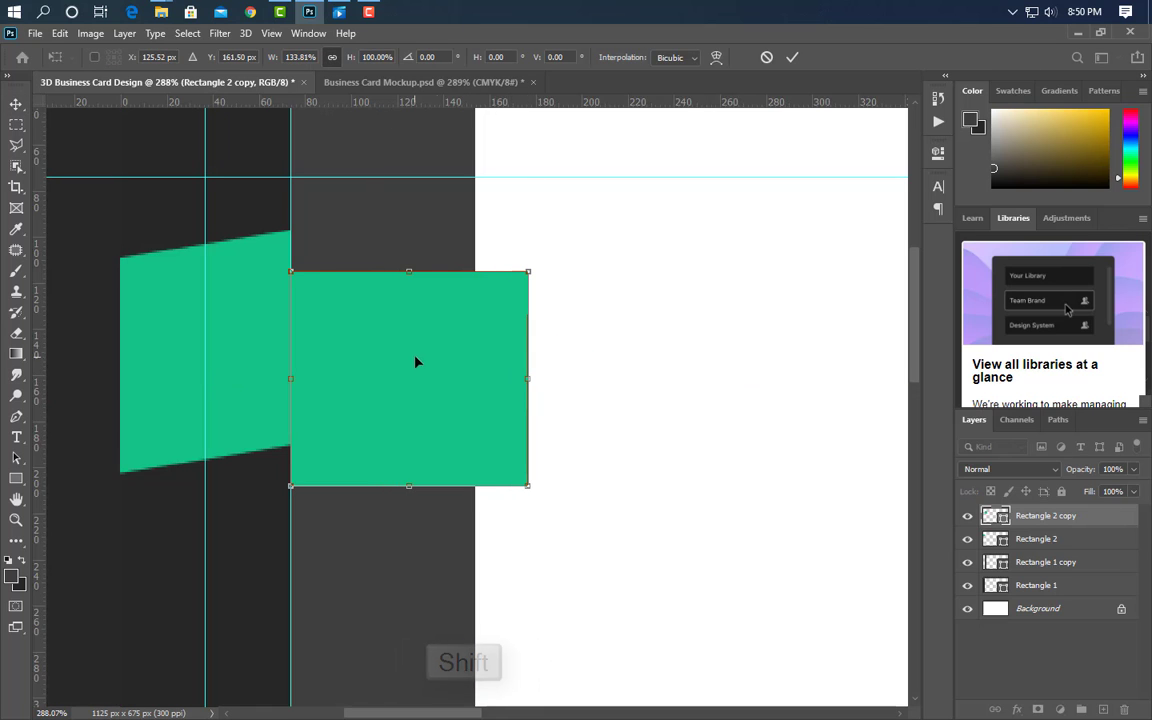
{"action": "right_click", "coordinate": [415, 360]}
{"action": "left_click", "coordinate": [475, 428]}
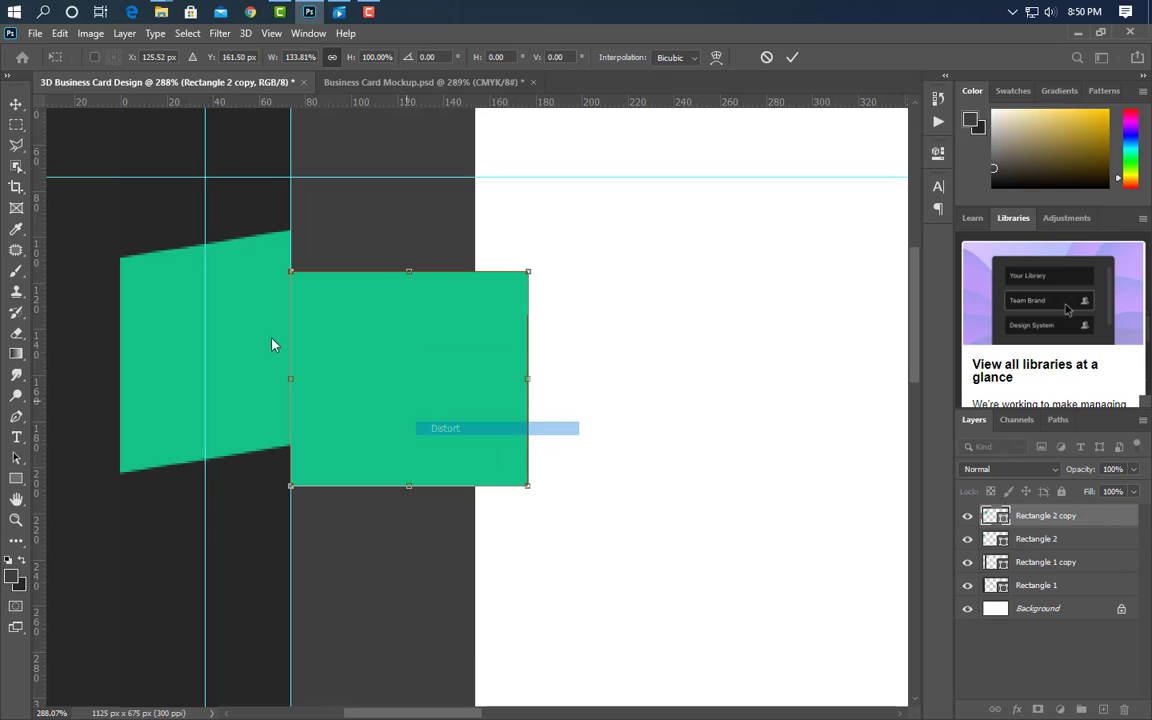
{"action": "scroll", "coordinate": [284, 296], "scroll_direction": "up", "scroll_amount": 3}
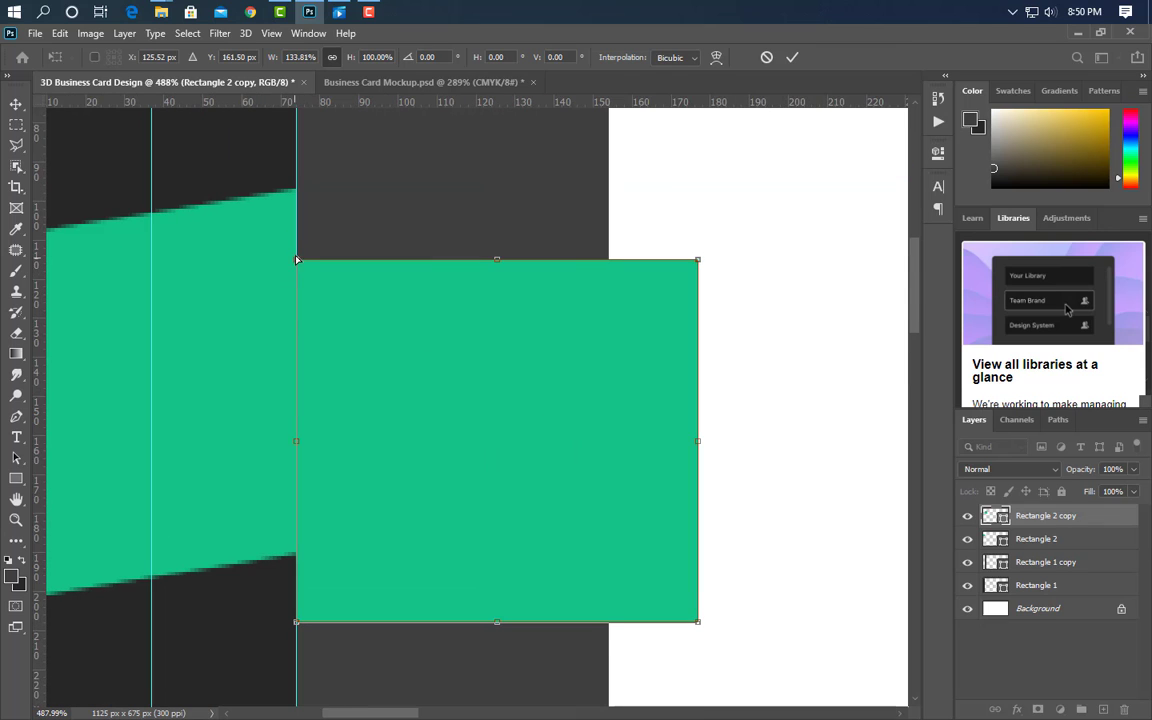
{"action": "left_click_drag", "start_coordinate": [298, 260], "coordinate": [296, 191]}
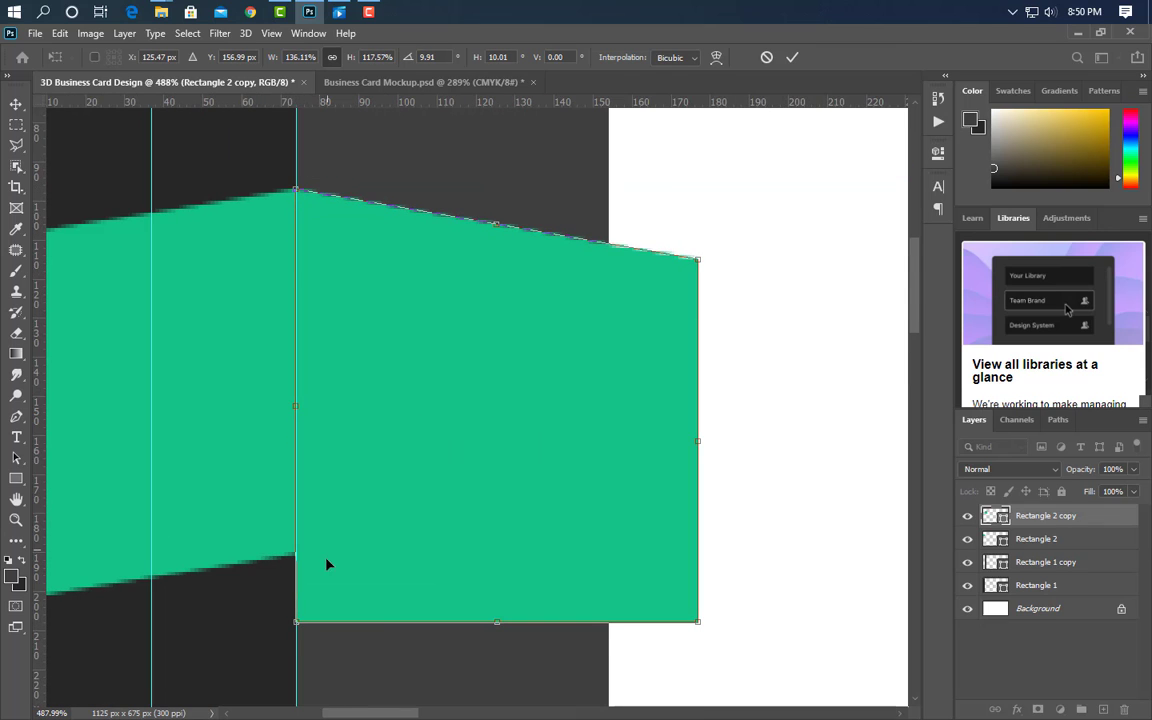
{"action": "left_click_drag", "start_coordinate": [296, 621], "coordinate": [296, 557]}
{"action": "scroll", "coordinate": [313, 478], "scroll_direction": "down", "scroll_amount": 5}
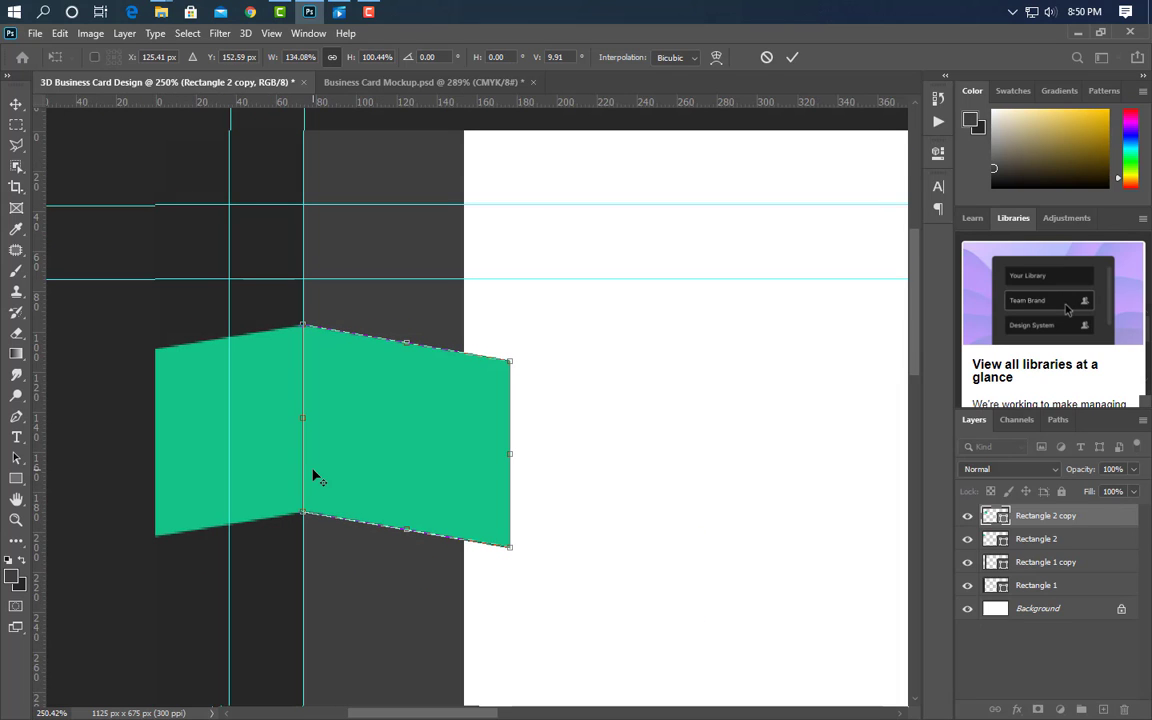
{"action": "left_click", "coordinate": [792, 57]}
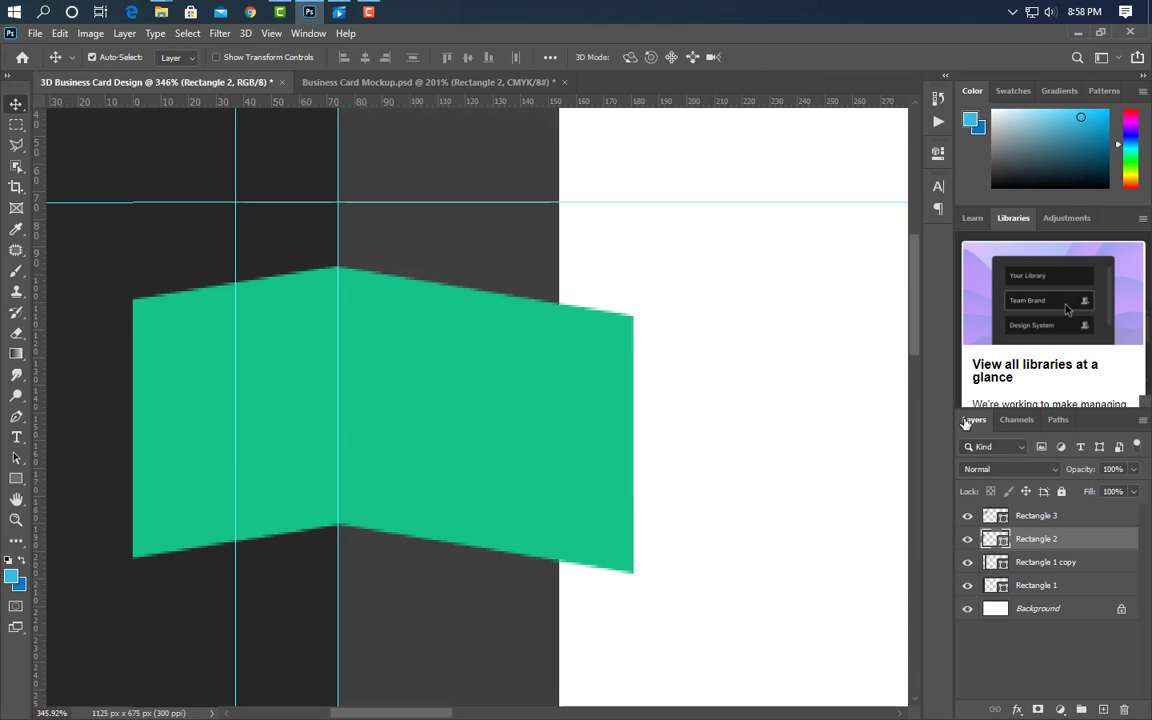
- Give Rectangle 2 a gradient overlay from deep blue 0277c2 to light blue 37bde4, angle 0, scale 70
{"action": "left_click", "coordinate": [611, 572]}
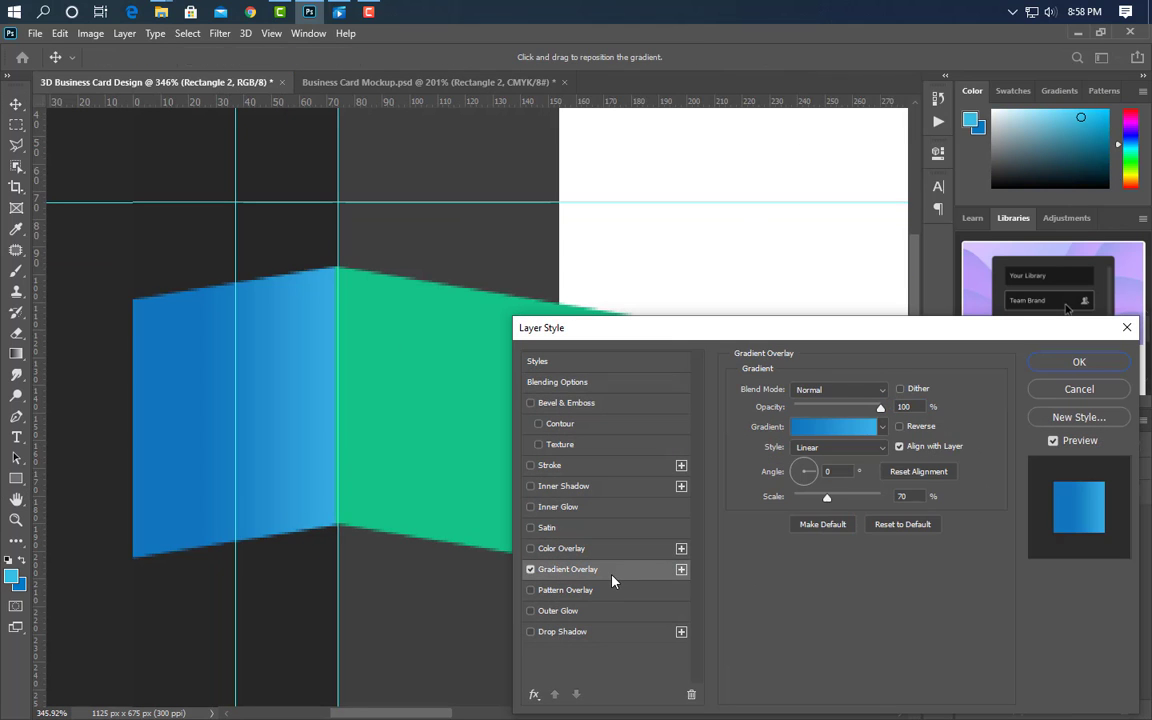
{"action": "left_click", "coordinate": [833, 427]}
{"action": "double_click", "coordinate": [787, 426]}
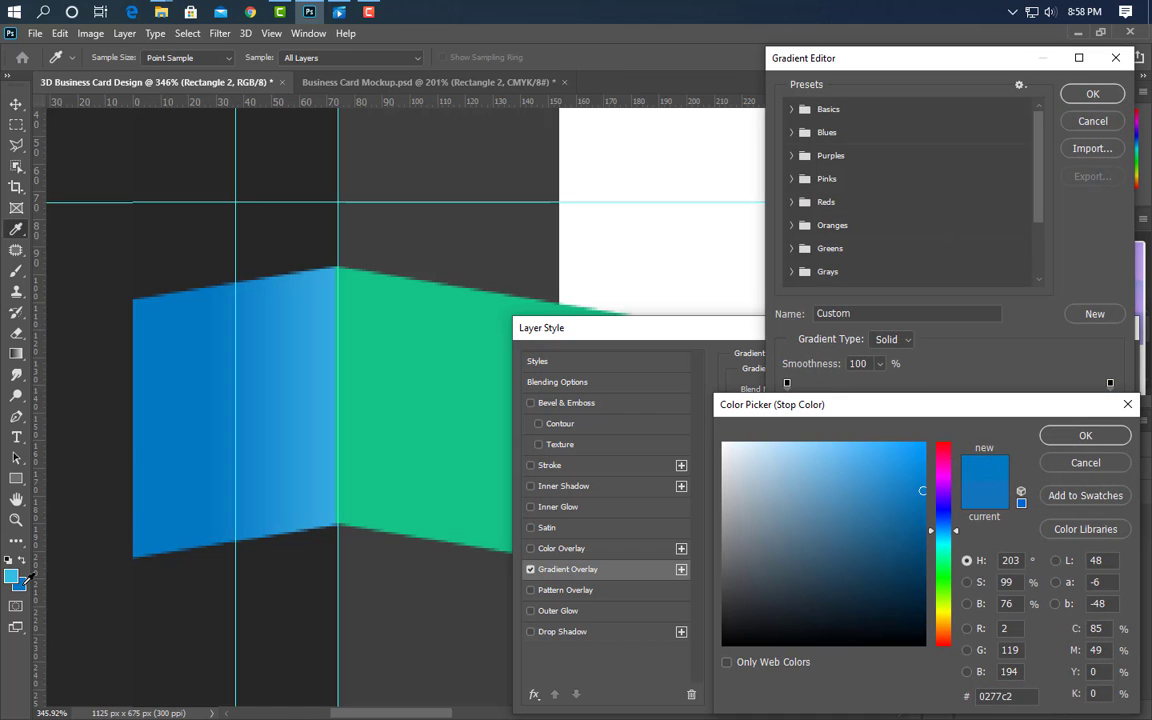
{"action": "left_click", "coordinate": [1085, 435]}
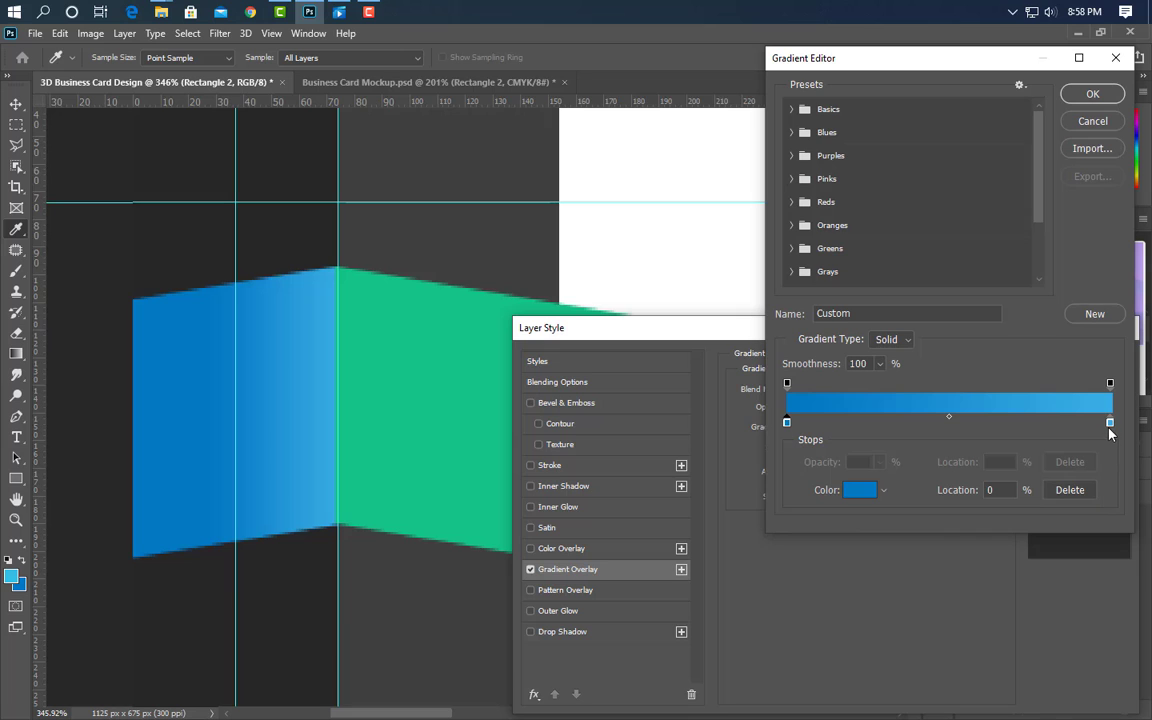
{"action": "double_click", "coordinate": [1110, 424]}
{"action": "type", "text": "37bde4"}
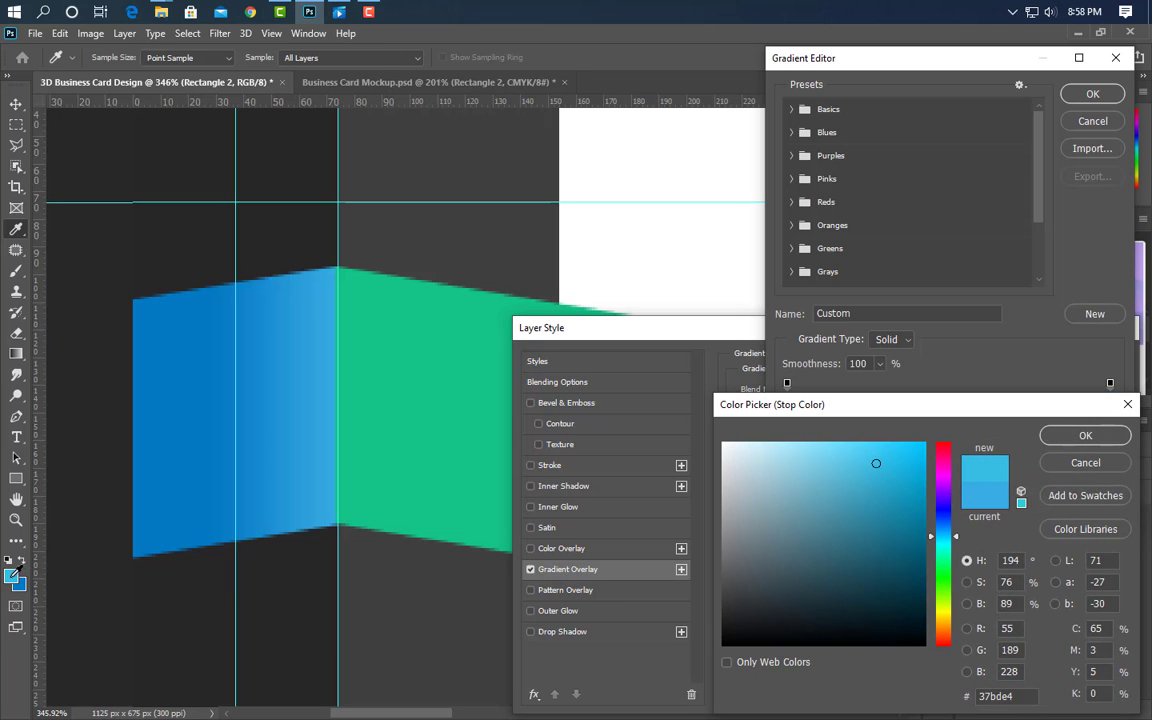
{"action": "left_click", "coordinate": [1098, 437]}
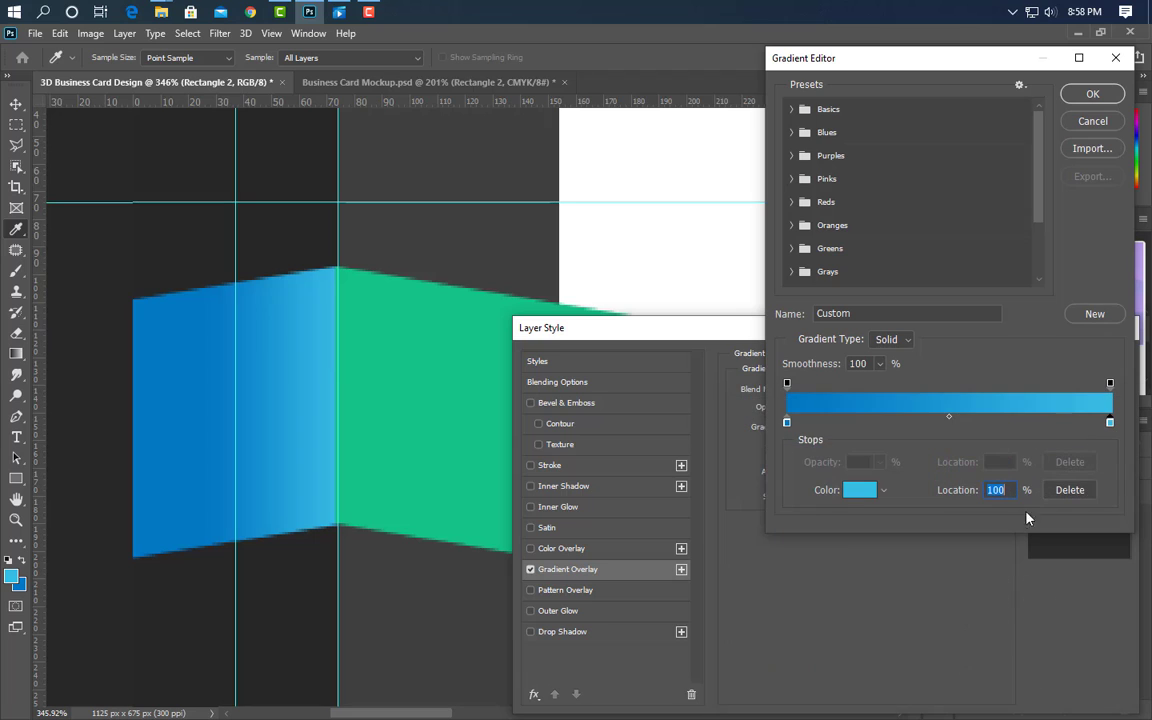
{"action": "left_click", "coordinate": [1094, 94]}
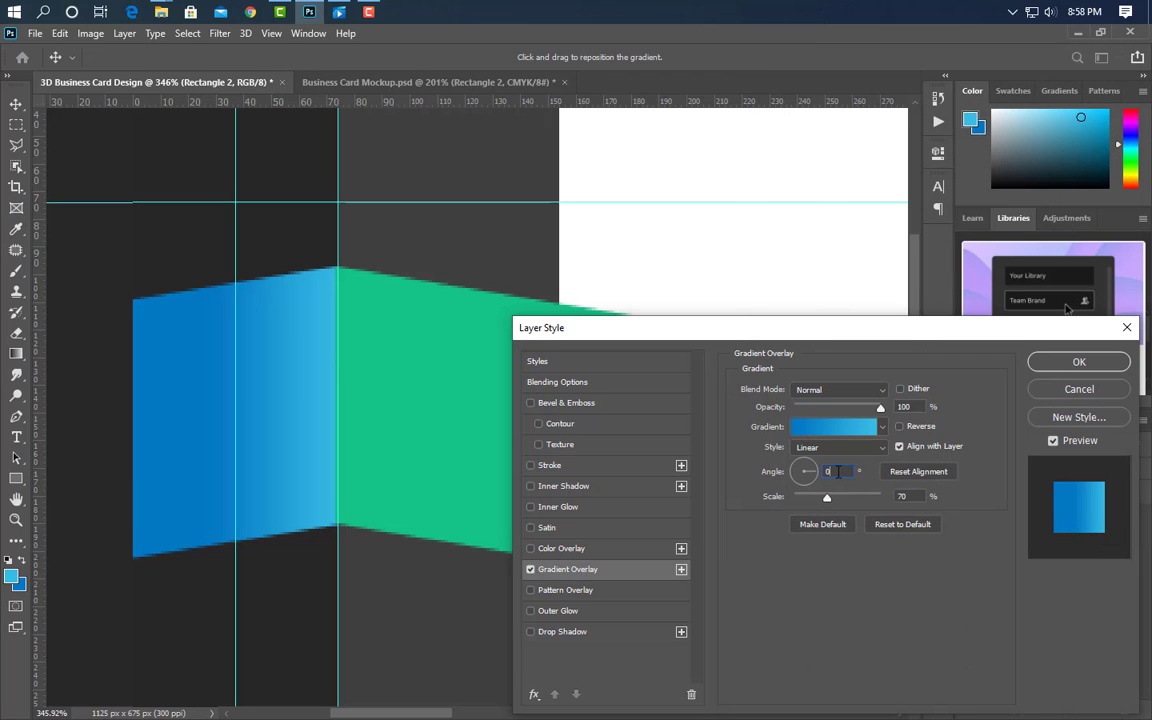
{"action": "left_click", "coordinate": [1045, 362]}
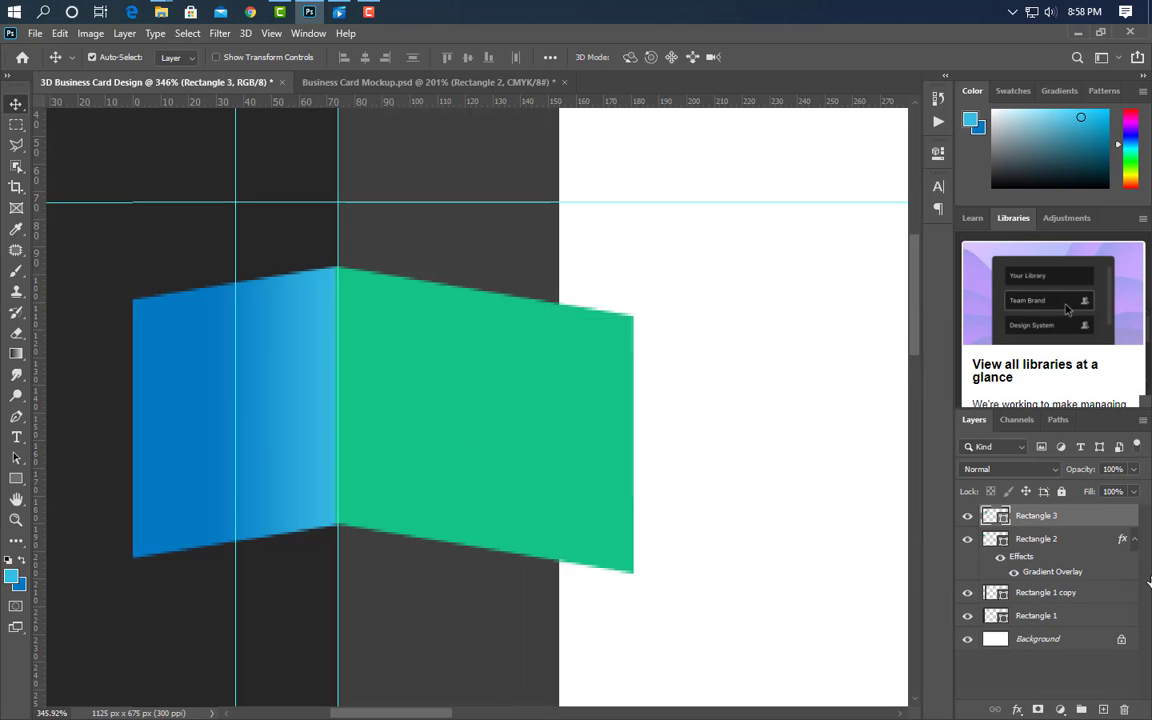
- Add a Gradient Overlay to Rectangle 3 running from deep blue #0170b7 to light blue #2eb4db
{"action": "left_click", "coordinate": [567, 569]}
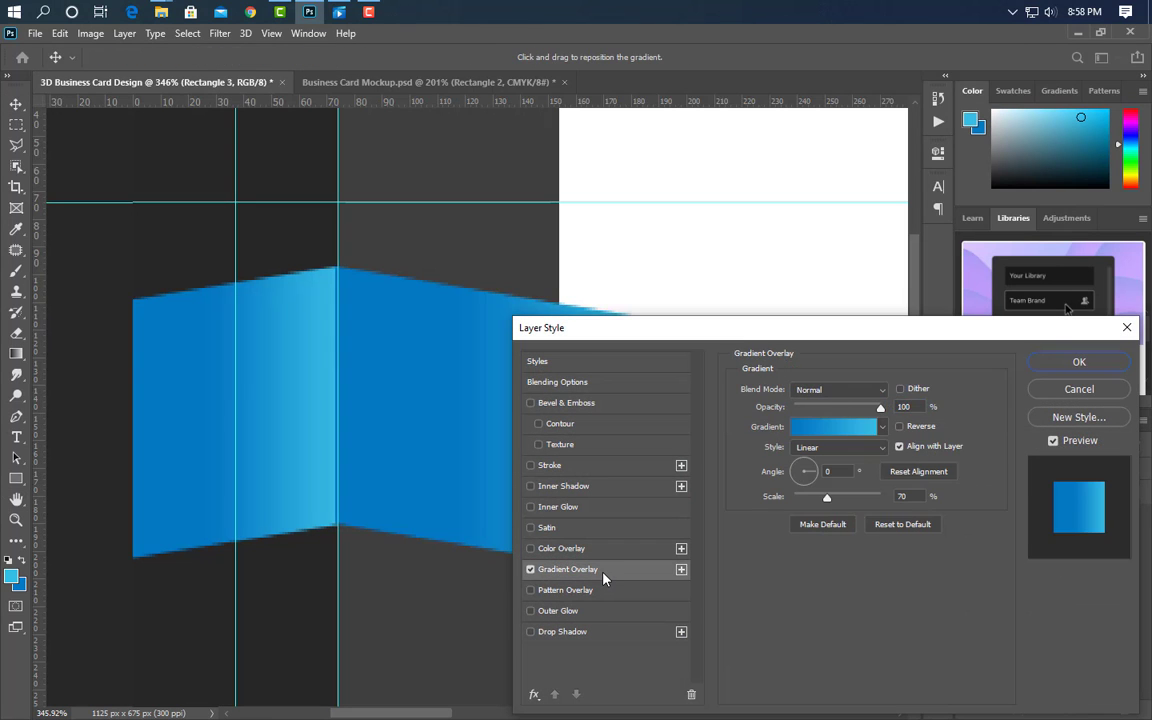
{"action": "left_click", "coordinate": [837, 428]}
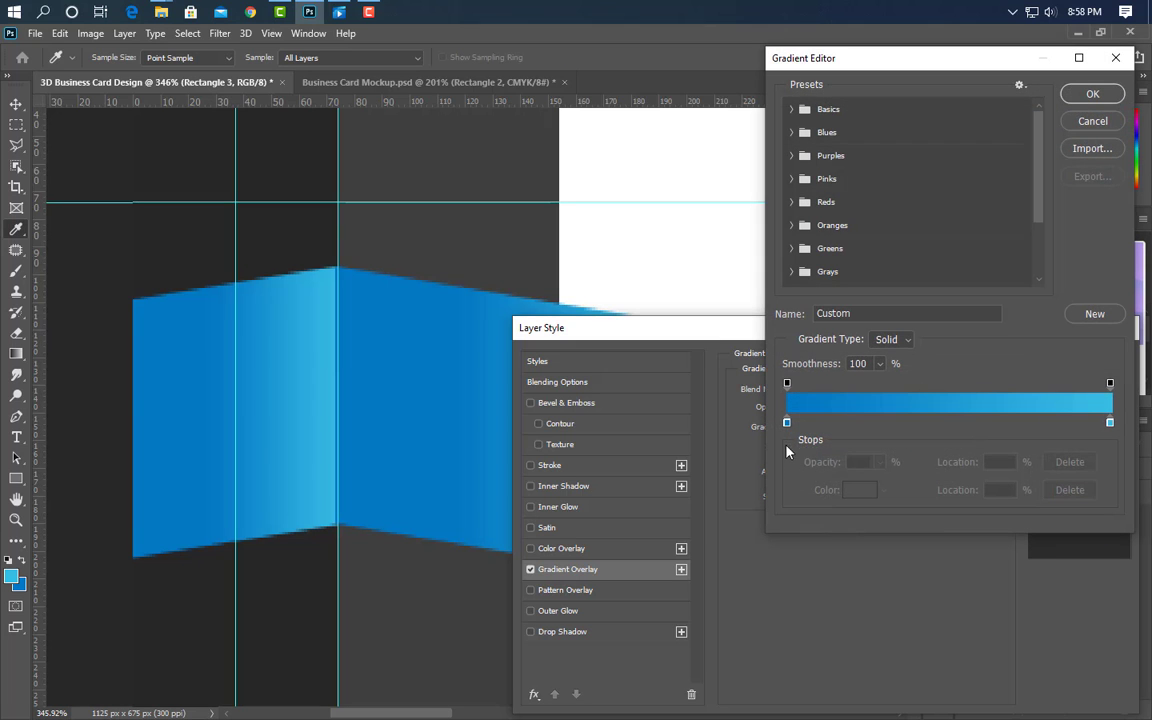
{"action": "double_click", "coordinate": [786, 424]}
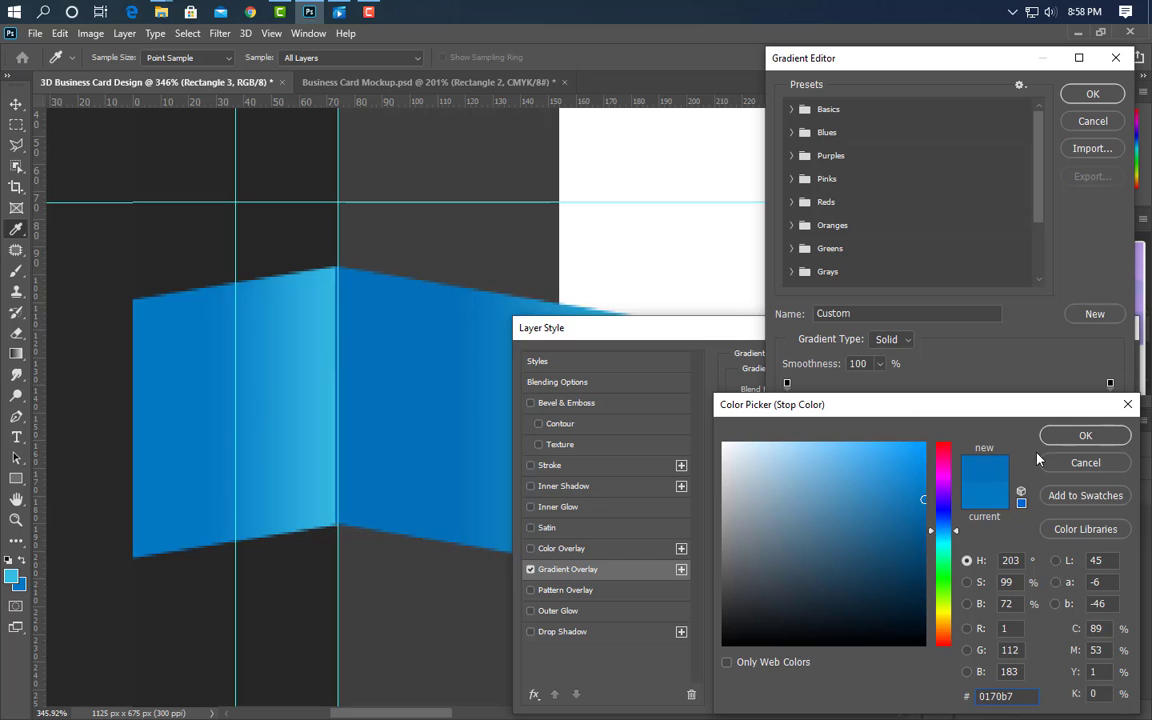
{"action": "left_click", "coordinate": [1084, 436]}
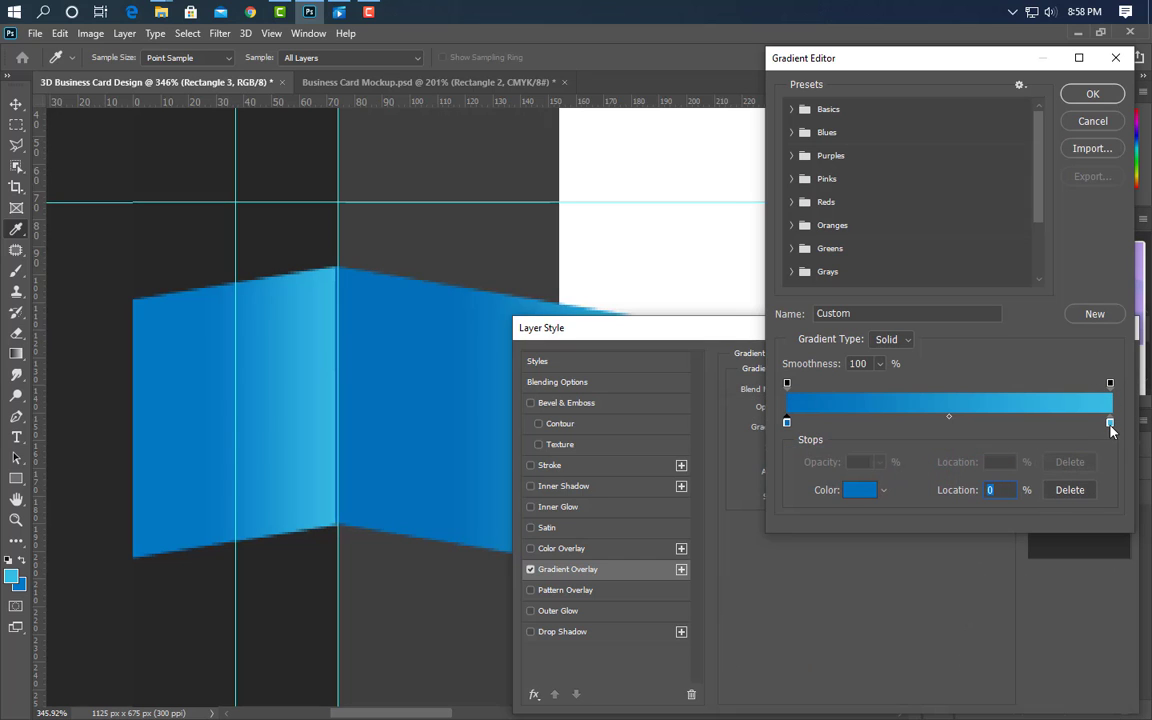
{"action": "double_click", "coordinate": [1110, 424]}
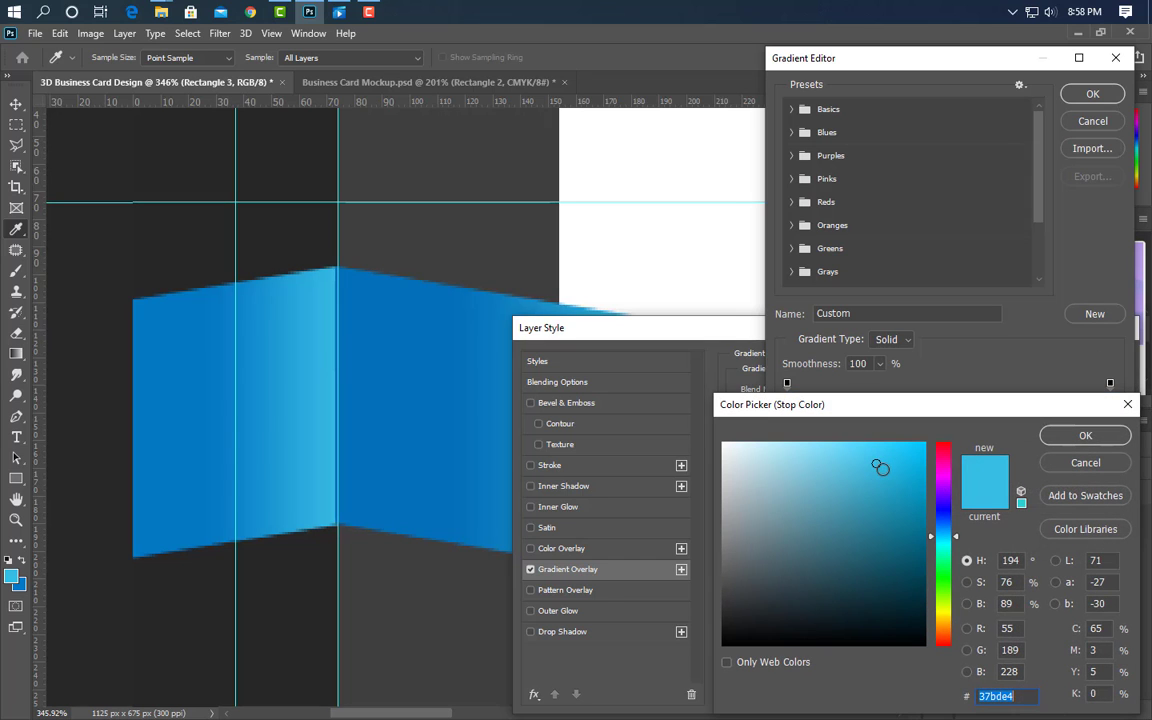
{"action": "left_click", "coordinate": [882, 471]}
{"action": "left_click", "coordinate": [1068, 463]}
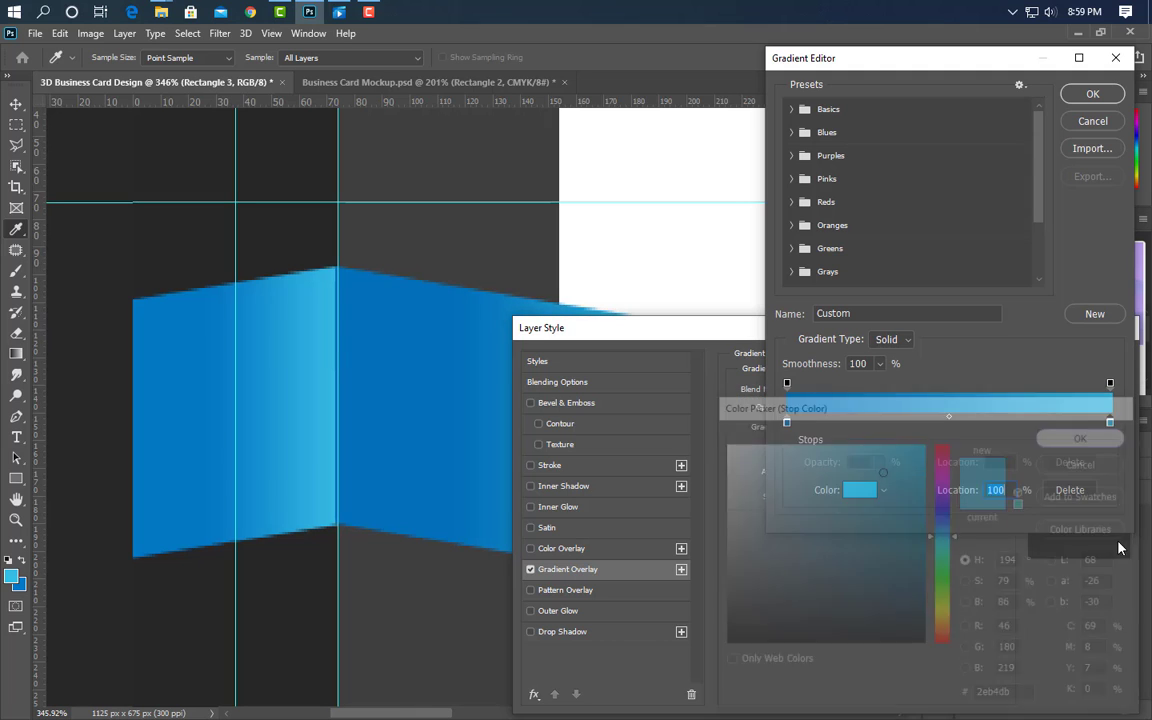
{"action": "left_click", "coordinate": [1092, 93]}
{"action": "left_click_drag", "start_coordinate": [801, 340], "coordinate": [767, 533]}
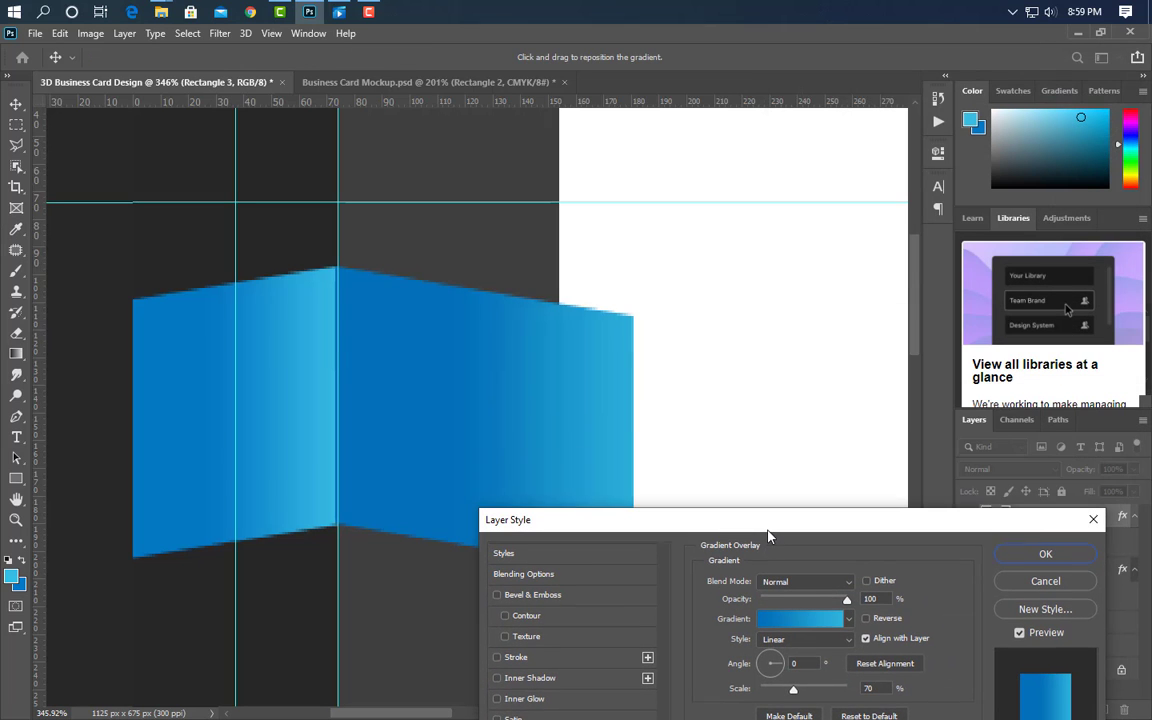
{"action": "left_click", "coordinate": [1057, 556]}
- Duplicate Rectangle 3, flip the copy horizontally, shift it down and place it beneath the ribbon layers
{"action": "scroll", "coordinate": [540, 365], "scroll_direction": "down", "scroll_amount": 3}
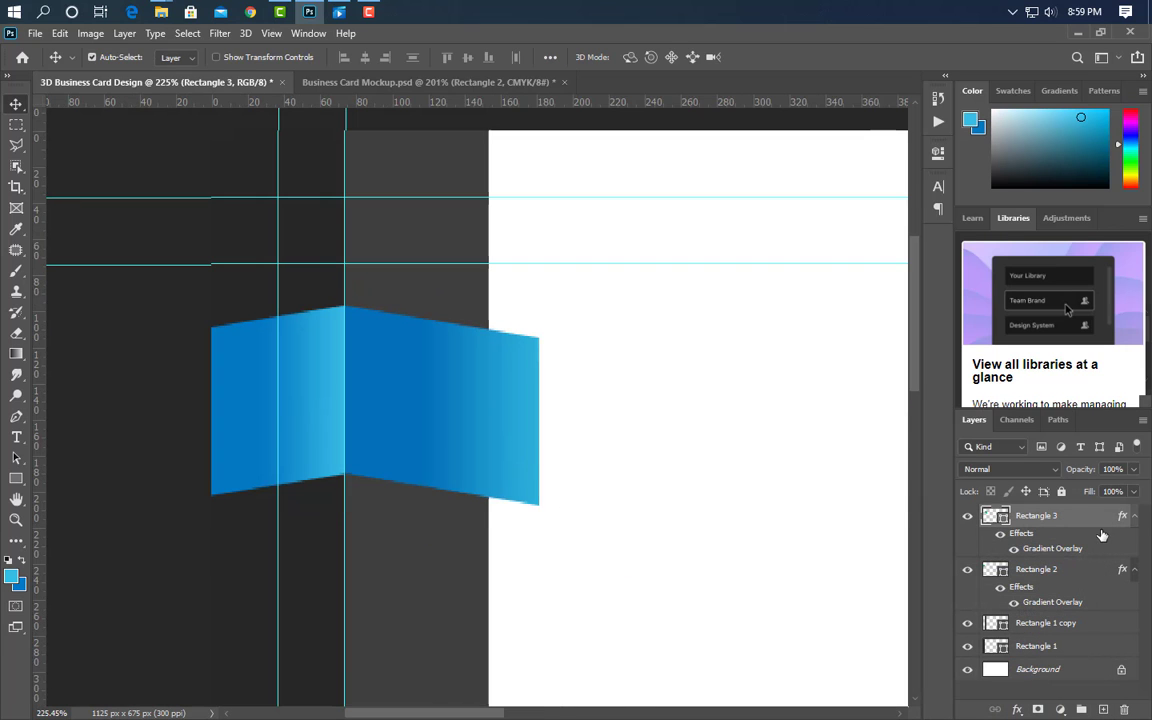
{"action": "left_click_drag", "start_coordinate": [1102, 535], "coordinate": [1105, 709]}
{"action": "key", "text": "ctrl+t"}
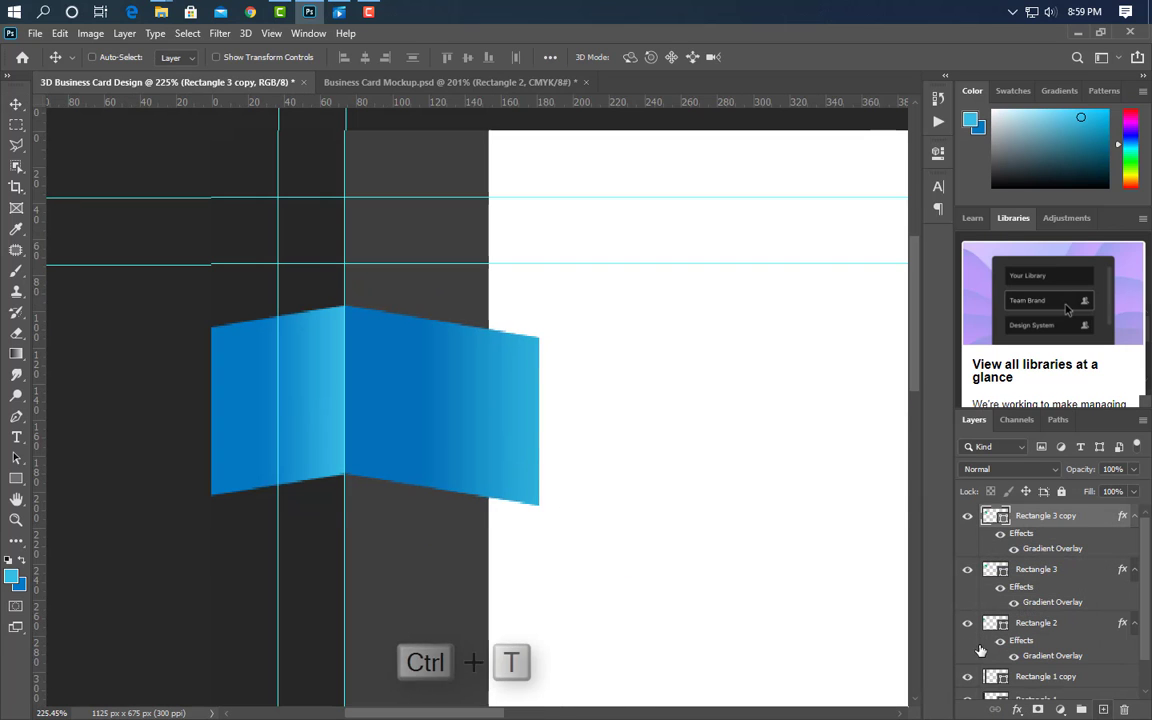
{"action": "right_click", "coordinate": [463, 476]}
{"action": "left_click", "coordinate": [520, 447]}
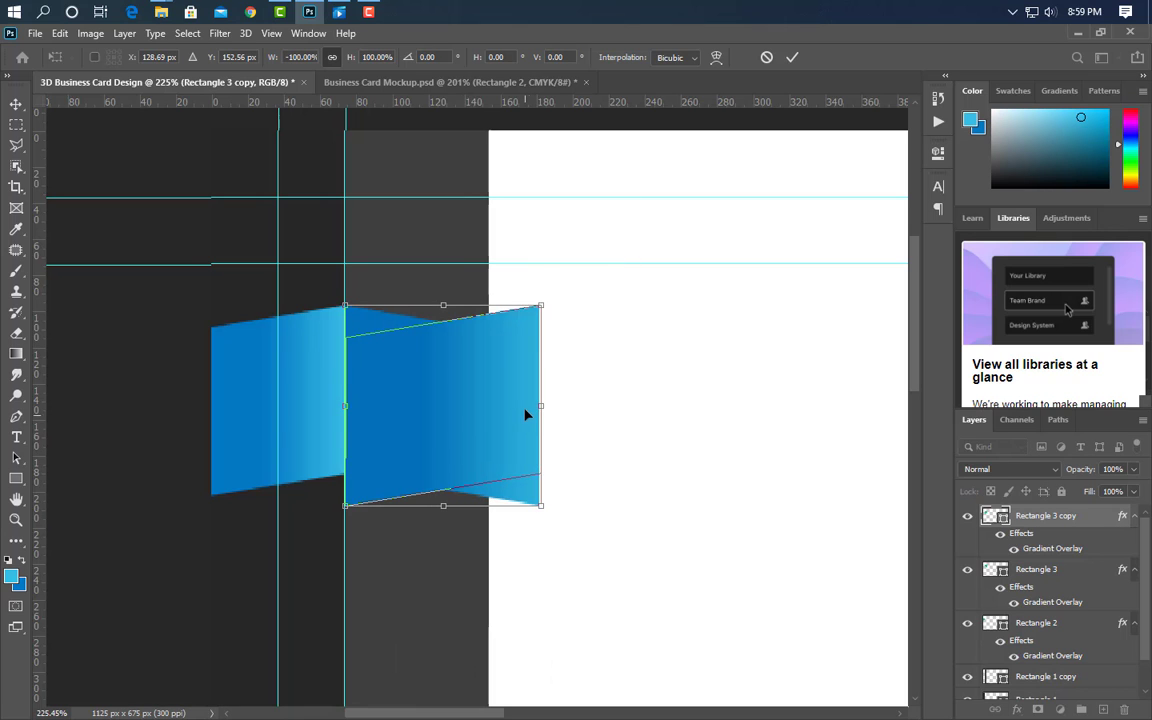
{"action": "left_click_drag", "start_coordinate": [527, 414], "coordinate": [522, 442]}
{"action": "left_click", "coordinate": [789, 58]}
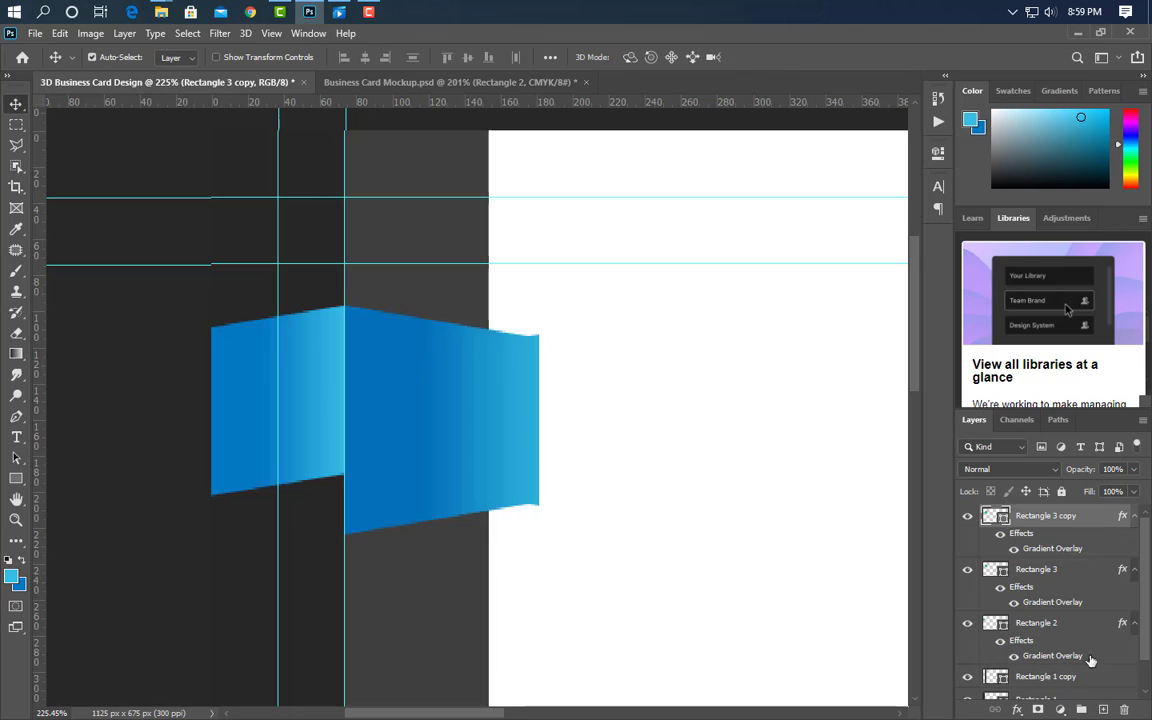
{"action": "left_click_drag", "start_coordinate": [1099, 523], "coordinate": [1090, 662]}
- Narrow the copy into a thin fold strip, remove its gradient overlay and fill it #01619e
{"action": "scroll", "coordinate": [560, 515], "scroll_direction": "up", "scroll_amount": 4}
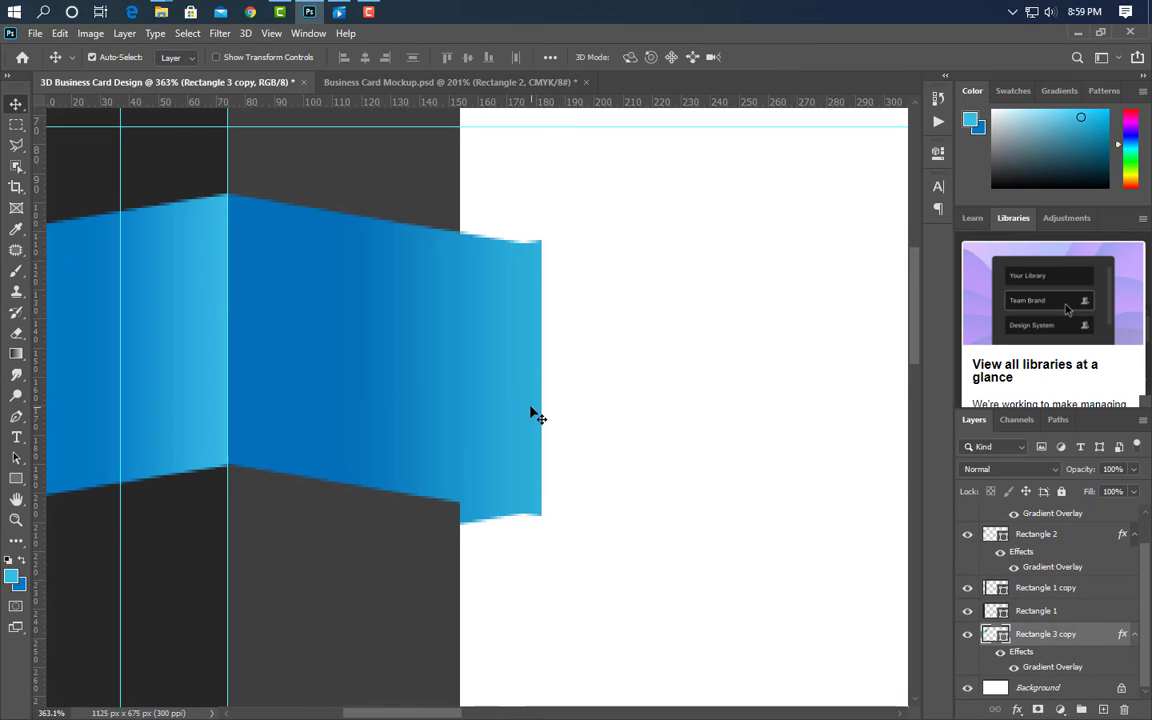
{"action": "key", "text": "ctrl+t"}
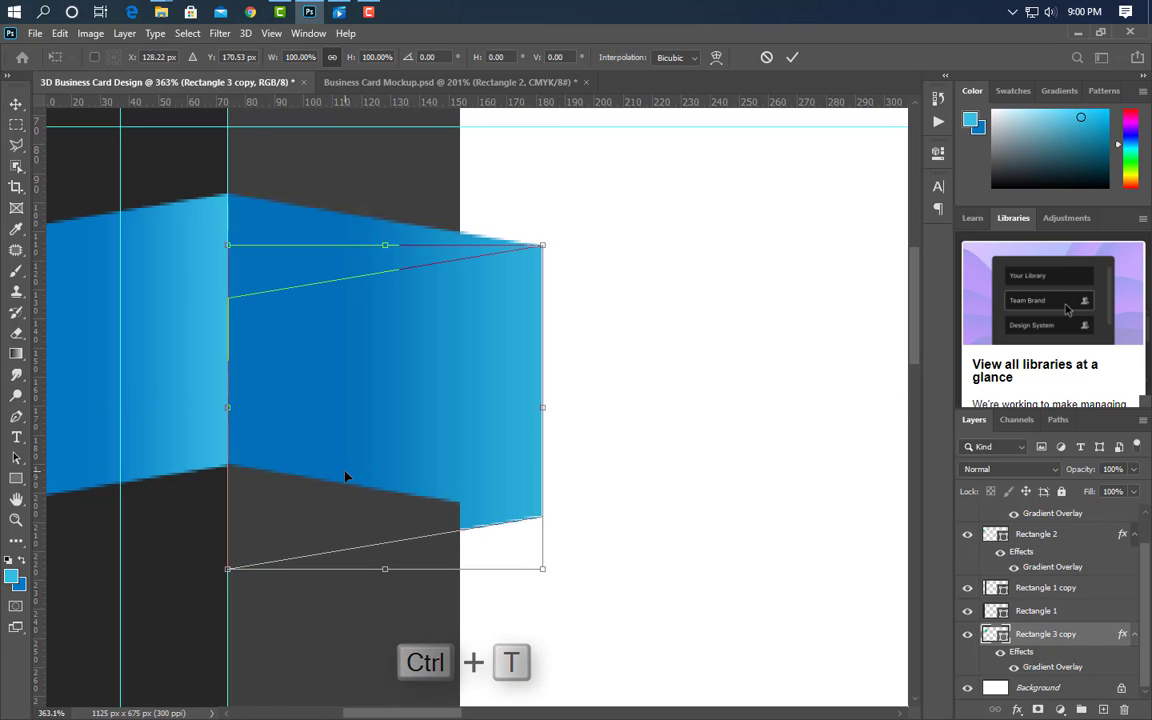
{"action": "left_click_drag", "start_coordinate": [230, 435], "coordinate": [440, 453]}
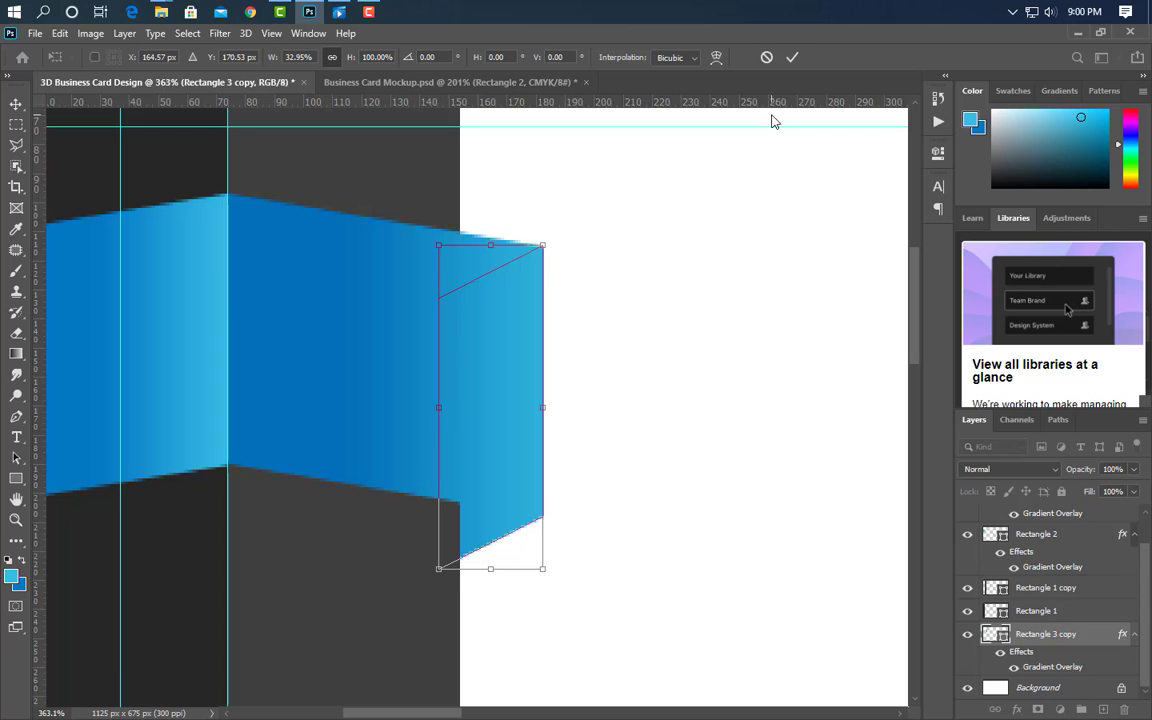
{"action": "left_click", "coordinate": [791, 59]}
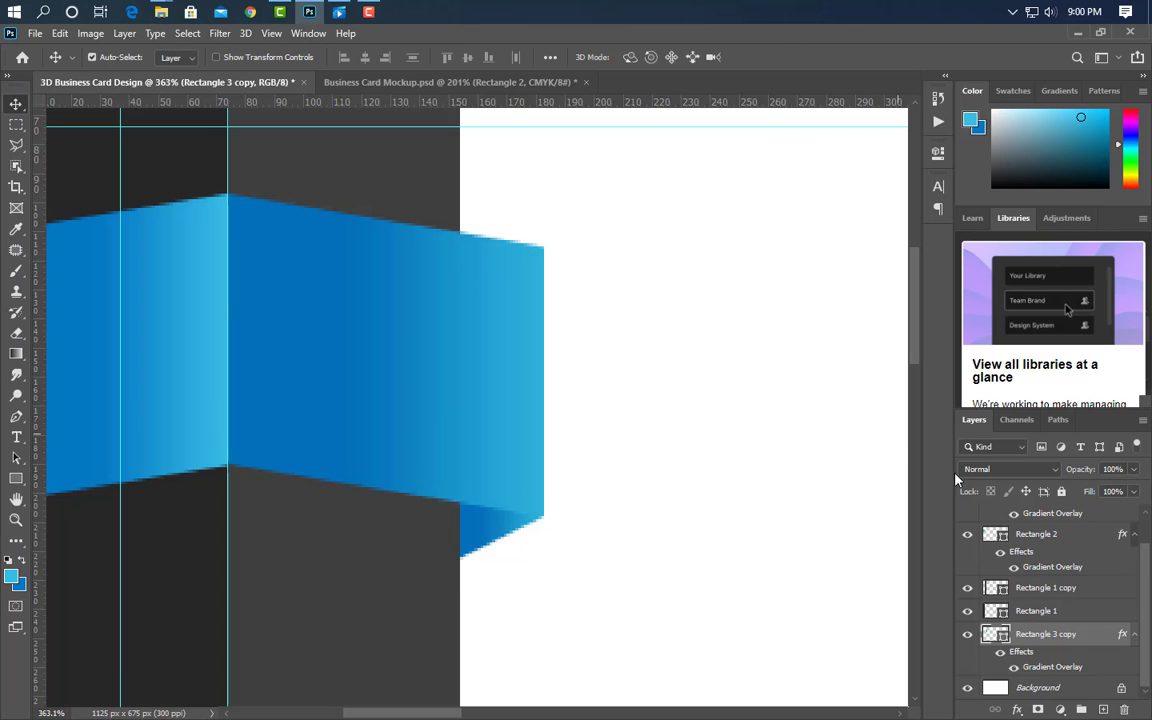
{"action": "left_click_drag", "start_coordinate": [1070, 669], "coordinate": [1124, 709]}
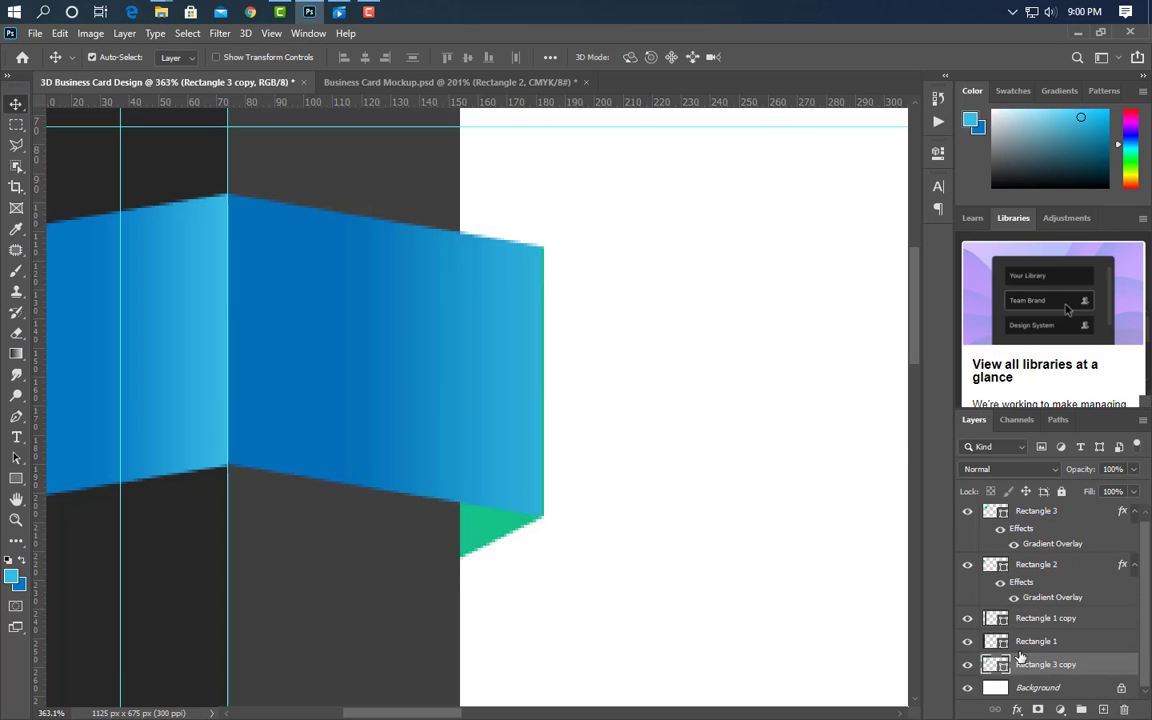
{"action": "double_click", "coordinate": [1001, 669]}
{"action": "left_click", "coordinate": [242, 334]}
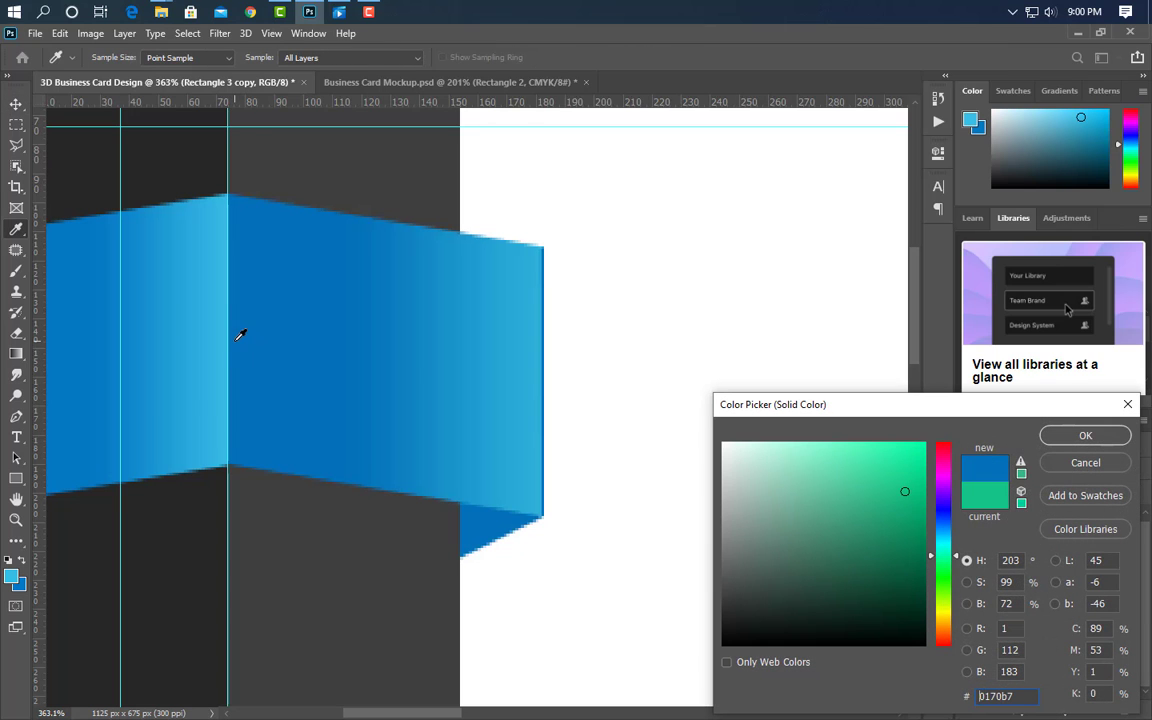
{"action": "left_click", "coordinate": [924, 519]}
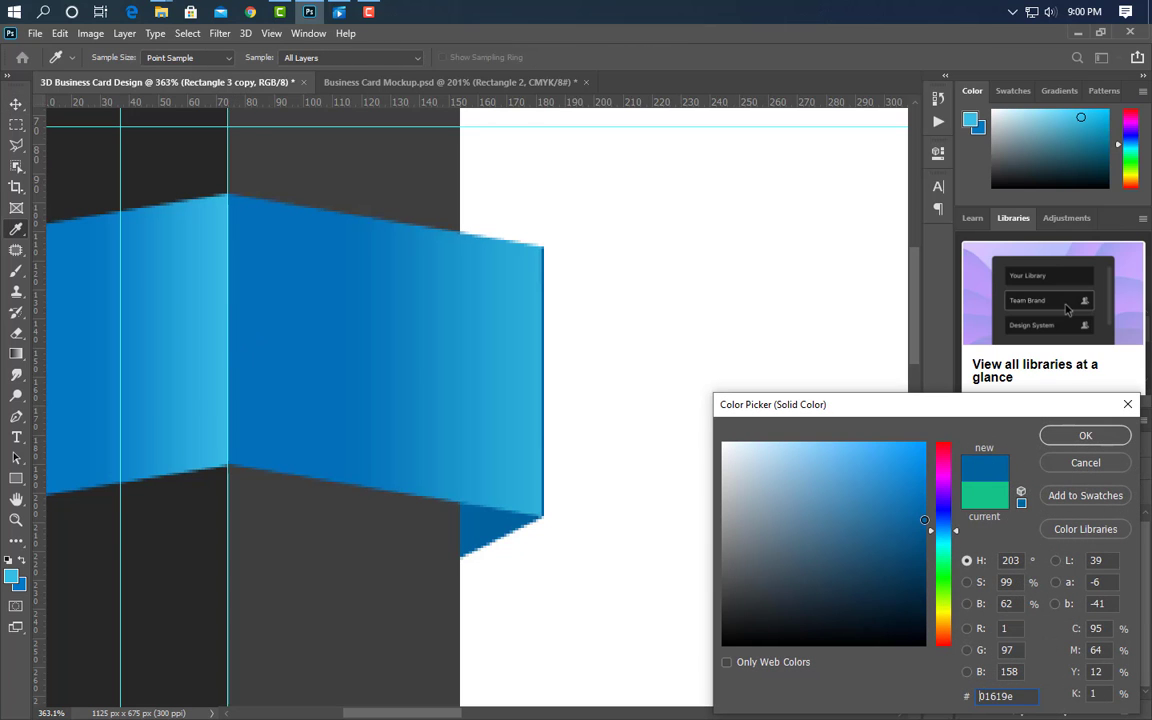
{"action": "left_click", "coordinate": [1096, 466]}
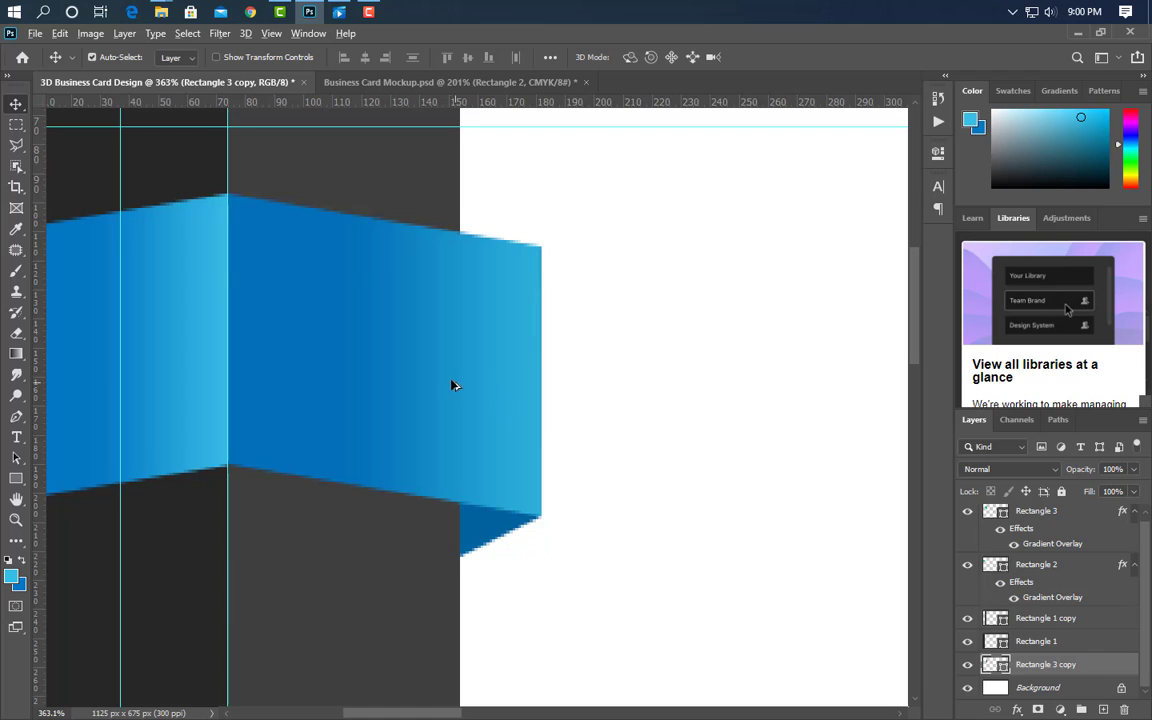
{"action": "scroll", "coordinate": [452, 385], "scroll_direction": "down", "scroll_amount": 6}
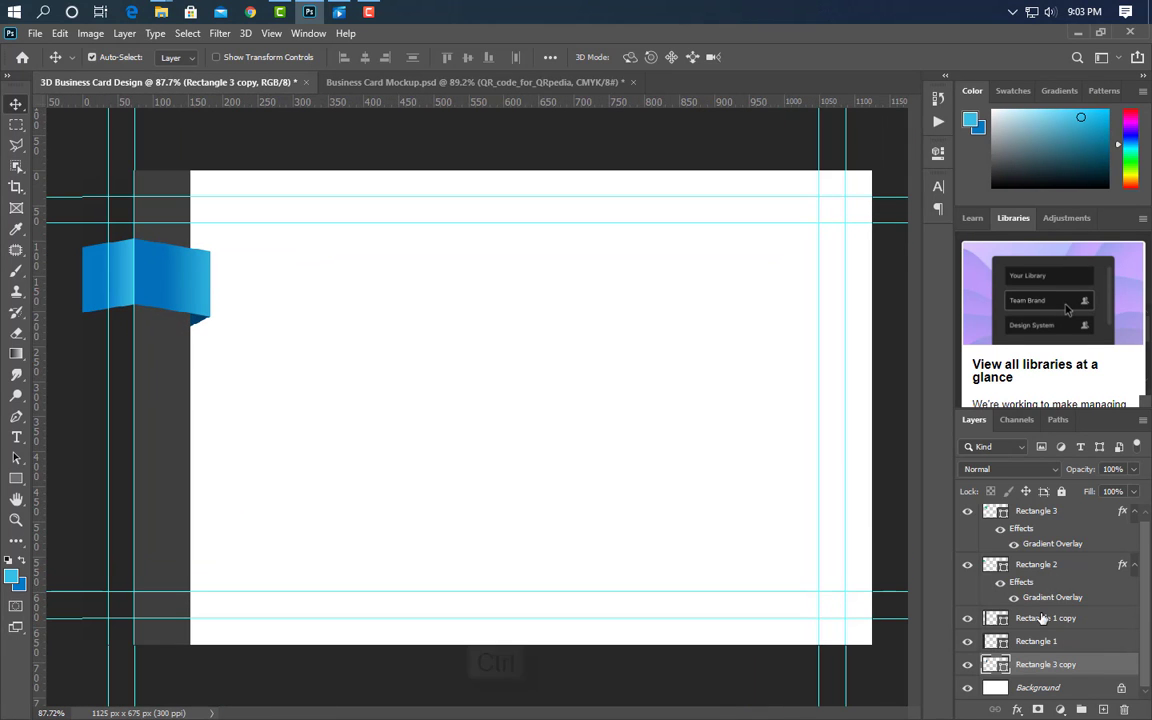
- Duplicate the three ribbon layers three times, moving each copy further down the card
{"action": "left_click", "coordinate": [1036, 511], "text": "ctrl"}
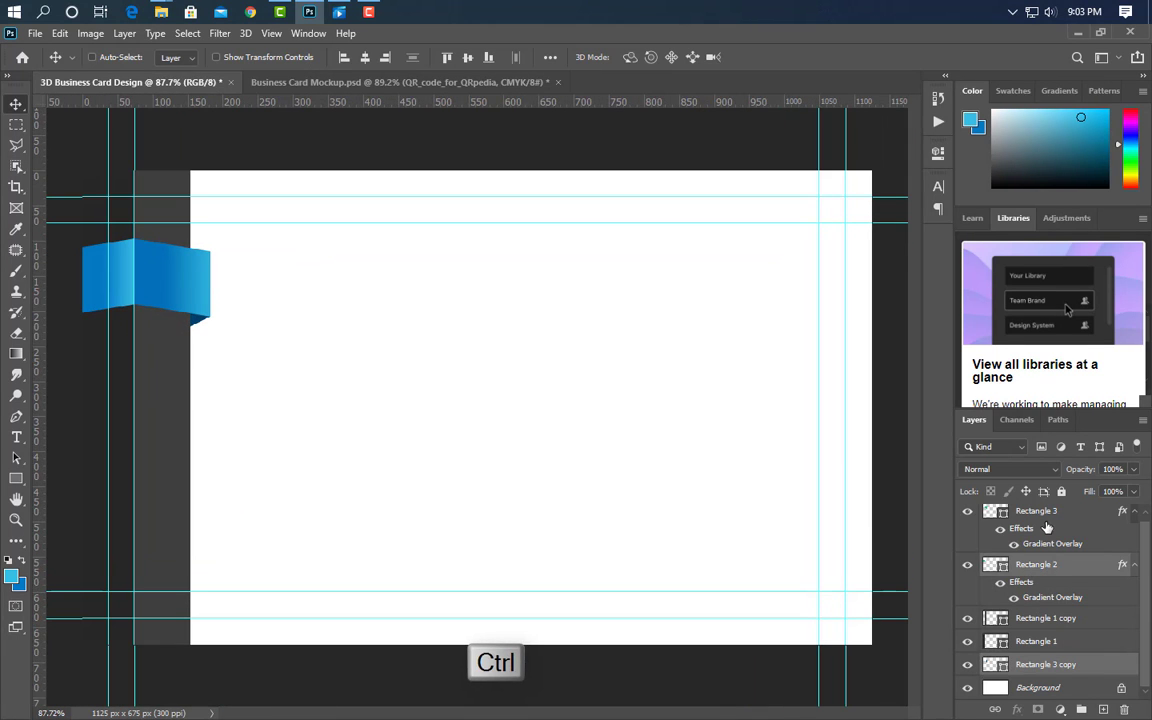
{"action": "left_click", "coordinate": [1036, 564], "text": "ctrl"}
{"action": "key", "text": "shift+Up"}
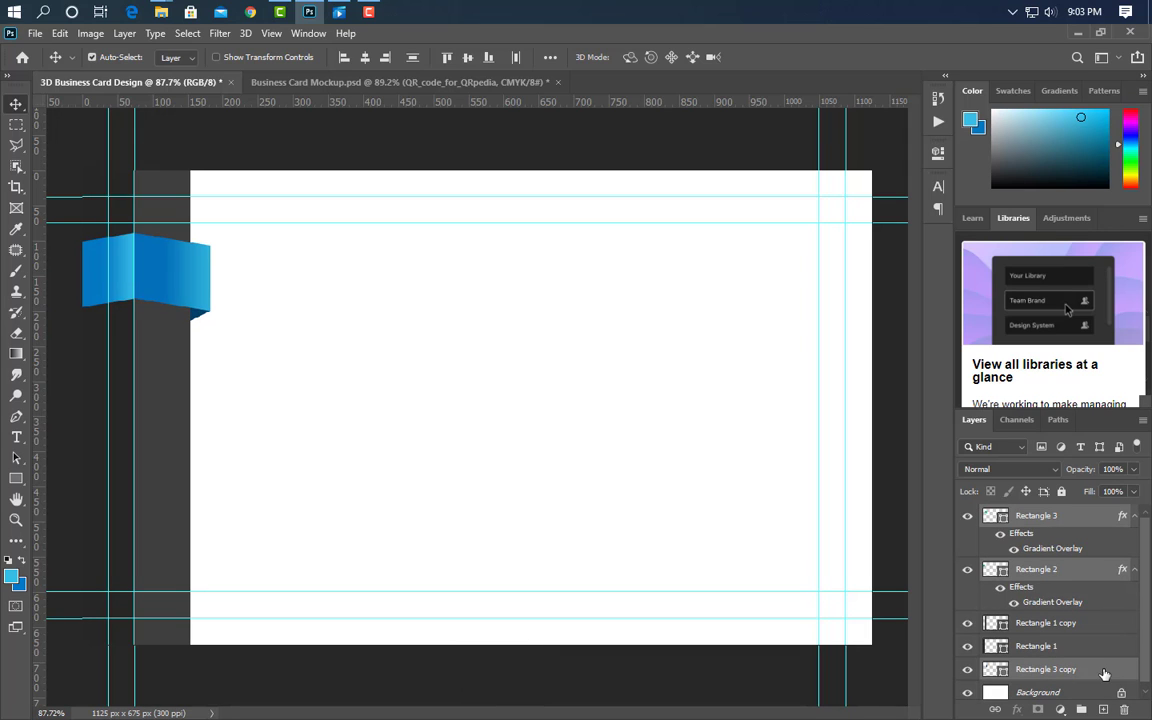
{"action": "left_click_drag", "start_coordinate": [1104, 674], "coordinate": [1103, 709]}
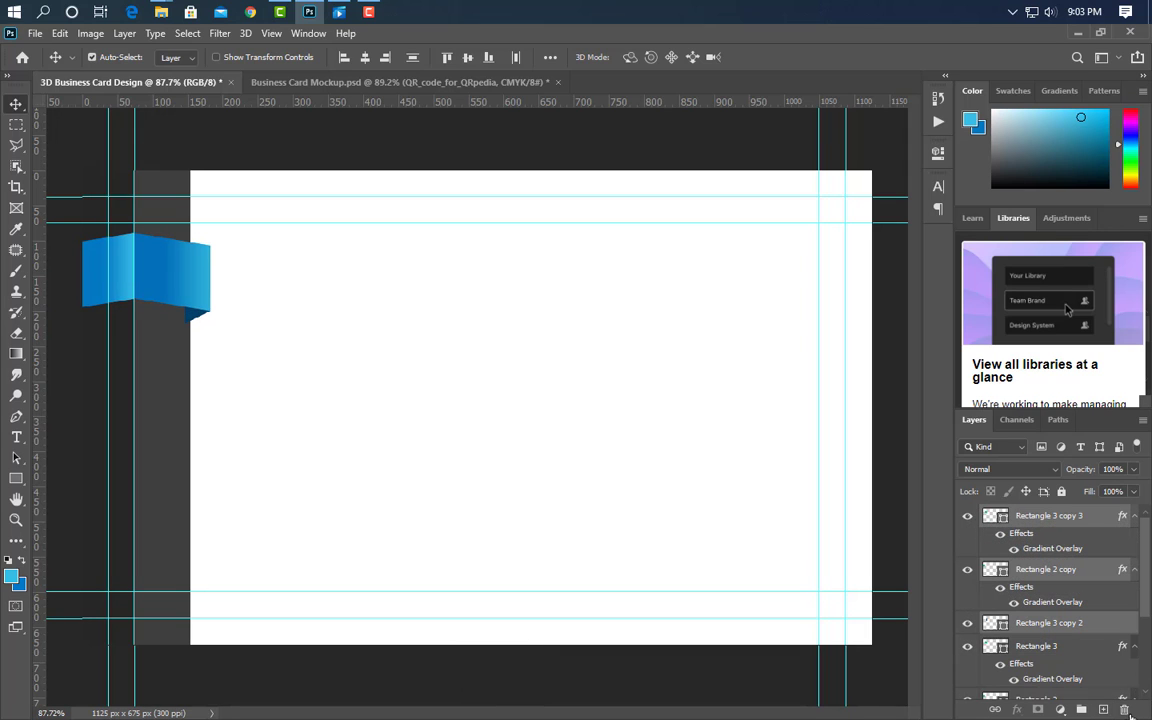
{"action": "key", "text": "Down"}
{"action": "key", "text": "Down"}
{"action": "key", "text": "Down"}
{"action": "key", "text": "Down"}
{"action": "key", "text": "Down"}
{"action": "key", "text": "Down"}
{"action": "key", "text": "Down"}
{"action": "key", "text": "Down"}
{"action": "key", "text": "Down"}
{"action": "key", "text": "Down"}
{"action": "key", "text": "Down"}
{"action": "key", "text": "Down"}
{"action": "key", "text": "Down"}
{"action": "key", "text": "Down"}
{"action": "key", "text": "Down"}
{"action": "key", "text": "Down"}
{"action": "key", "text": "Down"}
{"action": "key", "text": "Down"}
{"action": "key", "text": "Down"}
{"action": "key", "text": "Down"}
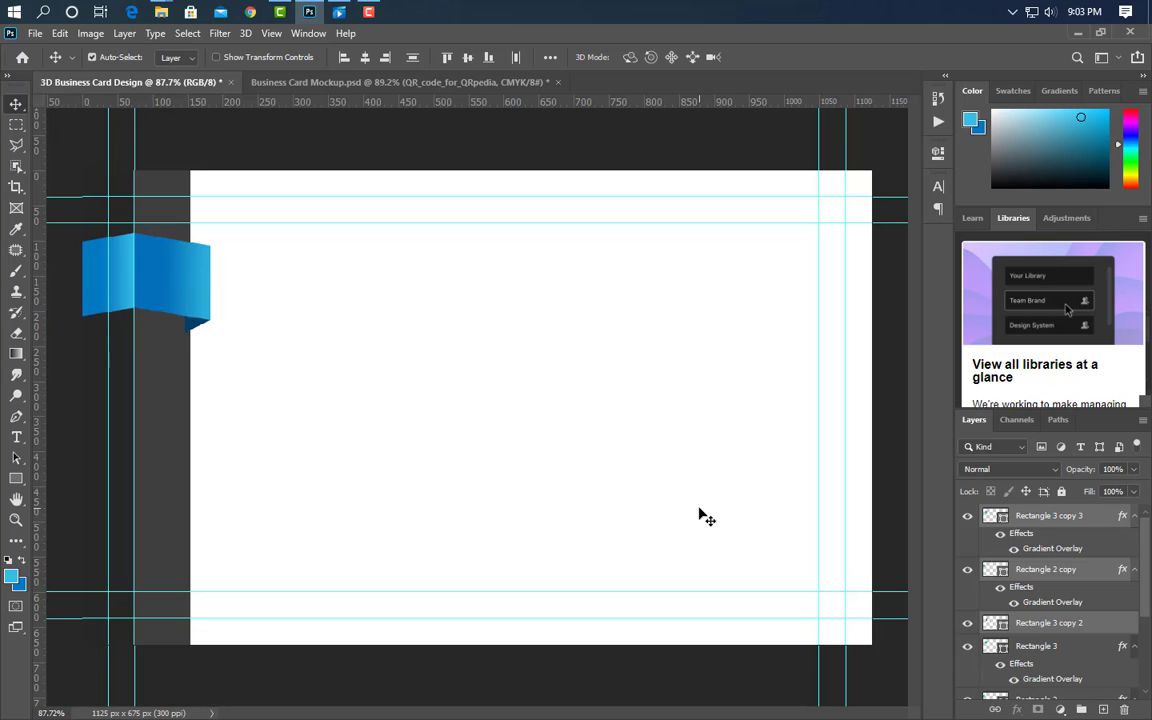
{"action": "key", "text": "Down"}
{"action": "key", "text": "Down"}
{"action": "key", "text": "Down"}
{"action": "key", "text": "Down"}
{"action": "key", "text": "Down"}
{"action": "key", "text": "Down"}
{"action": "key", "text": "Down"}
{"action": "key", "text": "Down"}
{"action": "key", "text": "Down"}
{"action": "key", "text": "Down"}
{"action": "key", "text": "Down"}
{"action": "key", "text": "Down"}
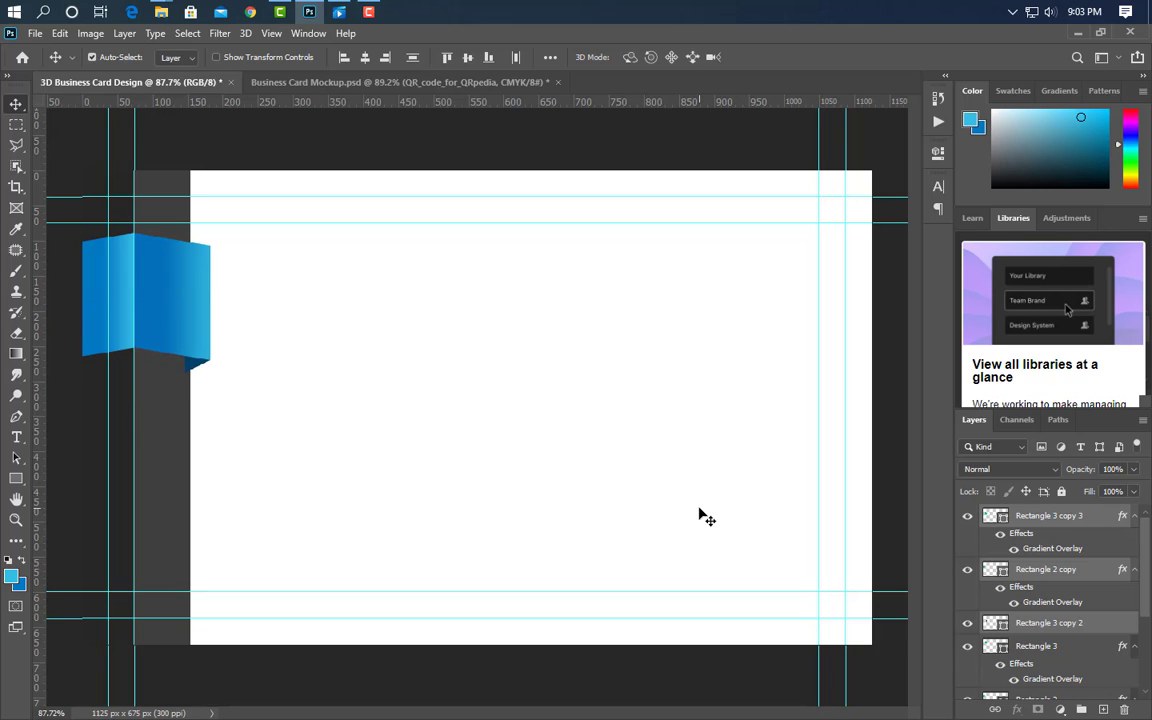
{"action": "key", "text": "Down"}
{"action": "key", "text": "Down"}
{"action": "key", "text": "Down"}
{"action": "key", "text": "Down"}
{"action": "key", "text": "Down"}
{"action": "key", "text": "Down"}
{"action": "key", "text": "Down"}
{"action": "key", "text": "Down"}
{"action": "key", "text": "Down"}
{"action": "key", "text": "Down"}
{"action": "key", "text": "Down"}
{"action": "key", "text": "Down"}
{"action": "key", "text": "Down"}
{"action": "key", "text": "Down"}
{"action": "key", "text": "Down"}
{"action": "key", "text": "Down"}
{"action": "key", "text": "Down"}
{"action": "key", "text": "Down"}
{"action": "key", "text": "Down"}
{"action": "key", "text": "Down"}
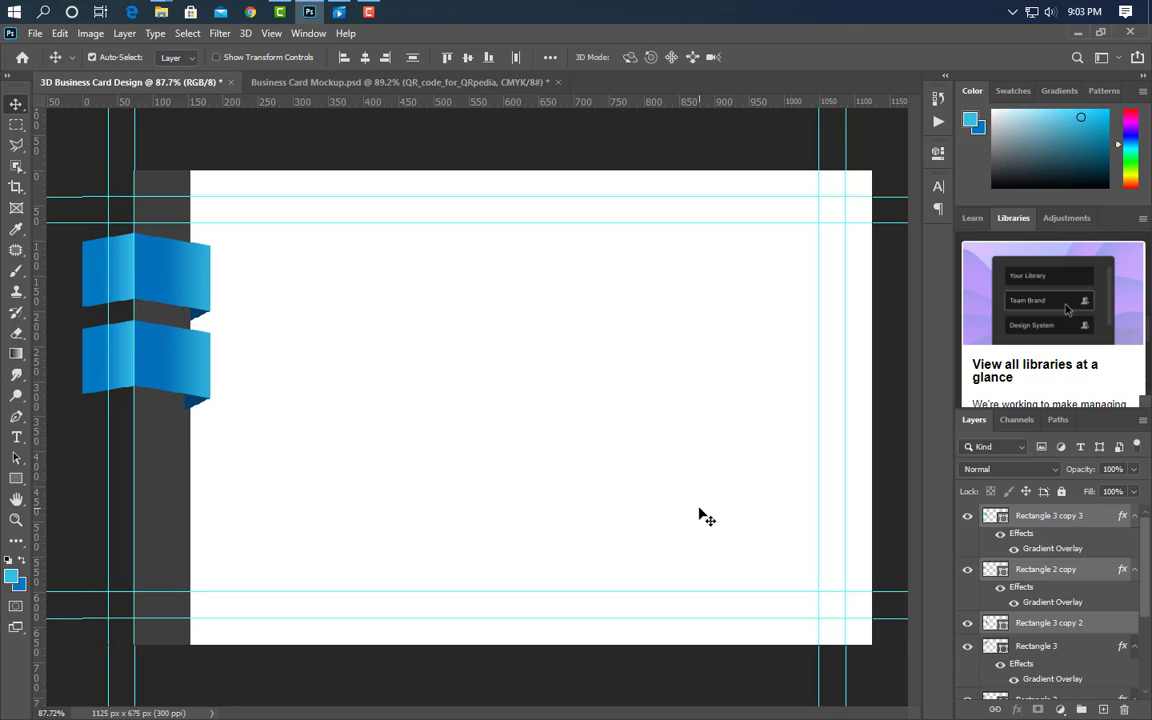
{"action": "key", "text": "ctrl+j"}
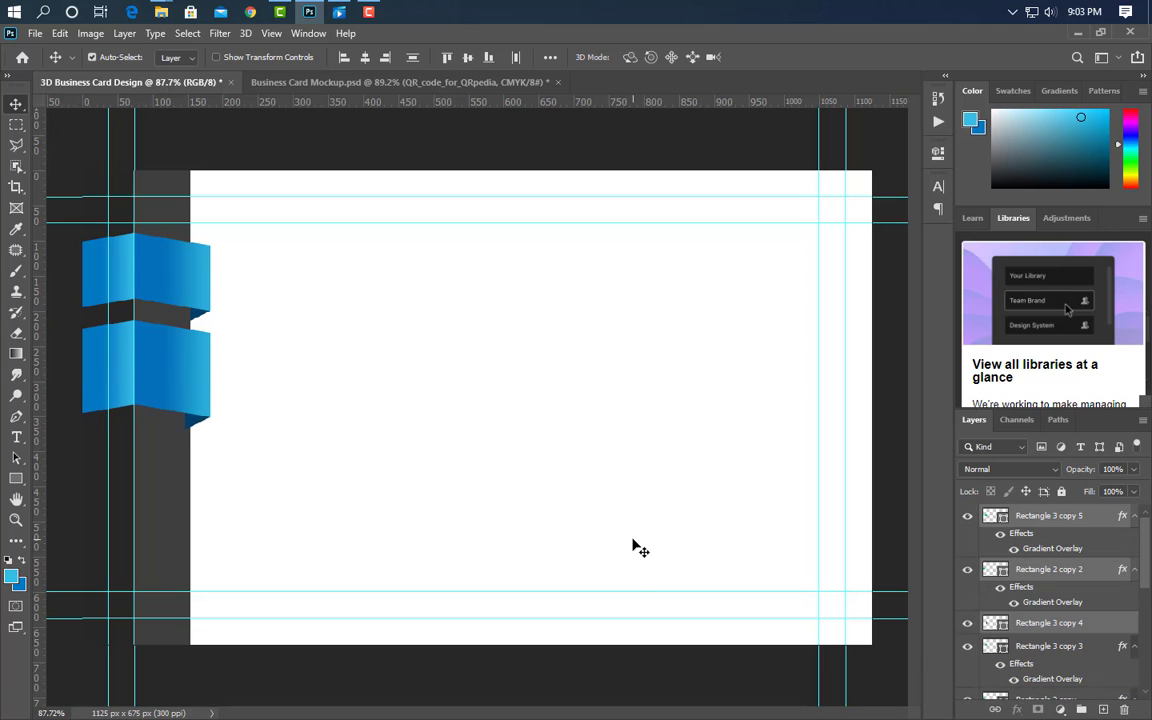
{"action": "key", "text": "Down"}
{"action": "key", "text": "Down"}
{"action": "key", "text": "Down"}
{"action": "key", "text": "Down"}
{"action": "key", "text": "Down"}
{"action": "key", "text": "Down"}
{"action": "key", "text": "Down"}
{"action": "key", "text": "Down"}
{"action": "key", "text": "Down"}
{"action": "key", "text": "Down"}
{"action": "key", "text": "Down"}
{"action": "key", "text": "Down"}
{"action": "key", "text": "Down"}
{"action": "key", "text": "Down"}
{"action": "key", "text": "Down"}
{"action": "key", "text": "Down"}
{"action": "key", "text": "Down"}
{"action": "key", "text": "Down"}
{"action": "key", "text": "Down"}
{"action": "key", "text": "Down"}
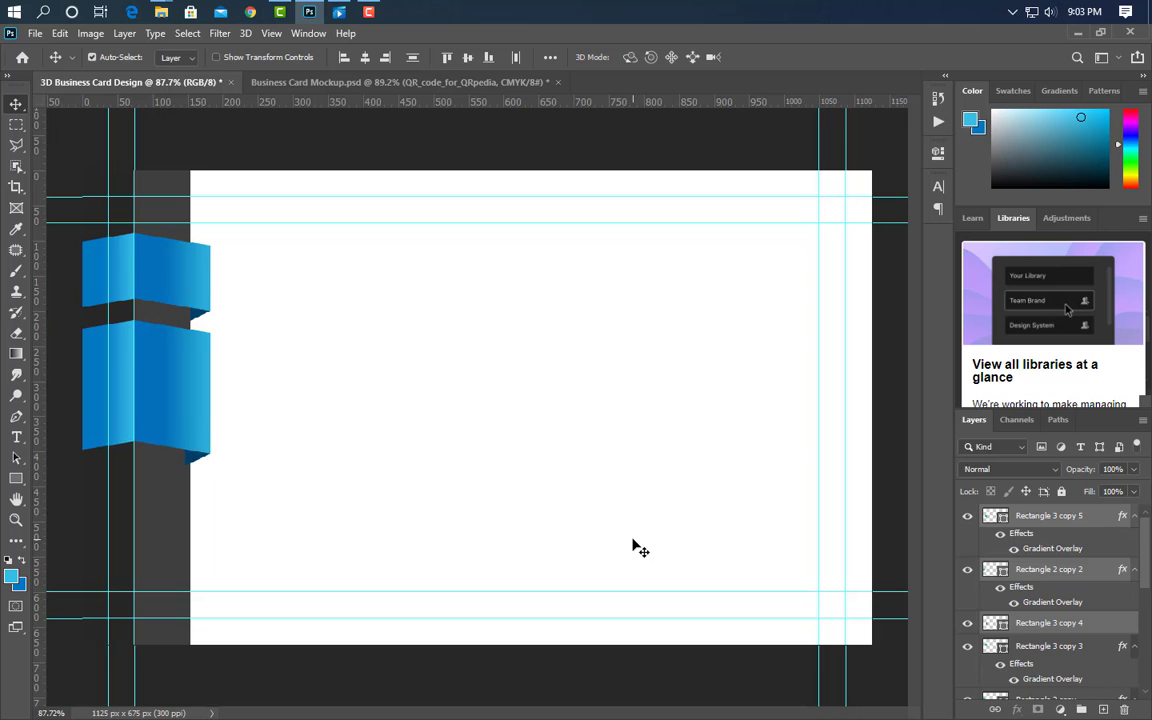
{"action": "key", "text": "Down"}
{"action": "key", "text": "Down"}
{"action": "key", "text": "Down"}
{"action": "key", "text": "Down"}
{"action": "key", "text": "Down"}
{"action": "key", "text": "Down"}
{"action": "key", "text": "Down"}
{"action": "key", "text": "Down"}
{"action": "key", "text": "Down"}
{"action": "key", "text": "Down"}
{"action": "key", "text": "Down"}
{"action": "key", "text": "Down"}
{"action": "key", "text": "Down"}
{"action": "key", "text": "Down"}
{"action": "key", "text": "Down"}
{"action": "key", "text": "Down"}
{"action": "key", "text": "Down"}
{"action": "key", "text": "Down"}
{"action": "key", "text": "Down"}
{"action": "key", "text": "Down"}
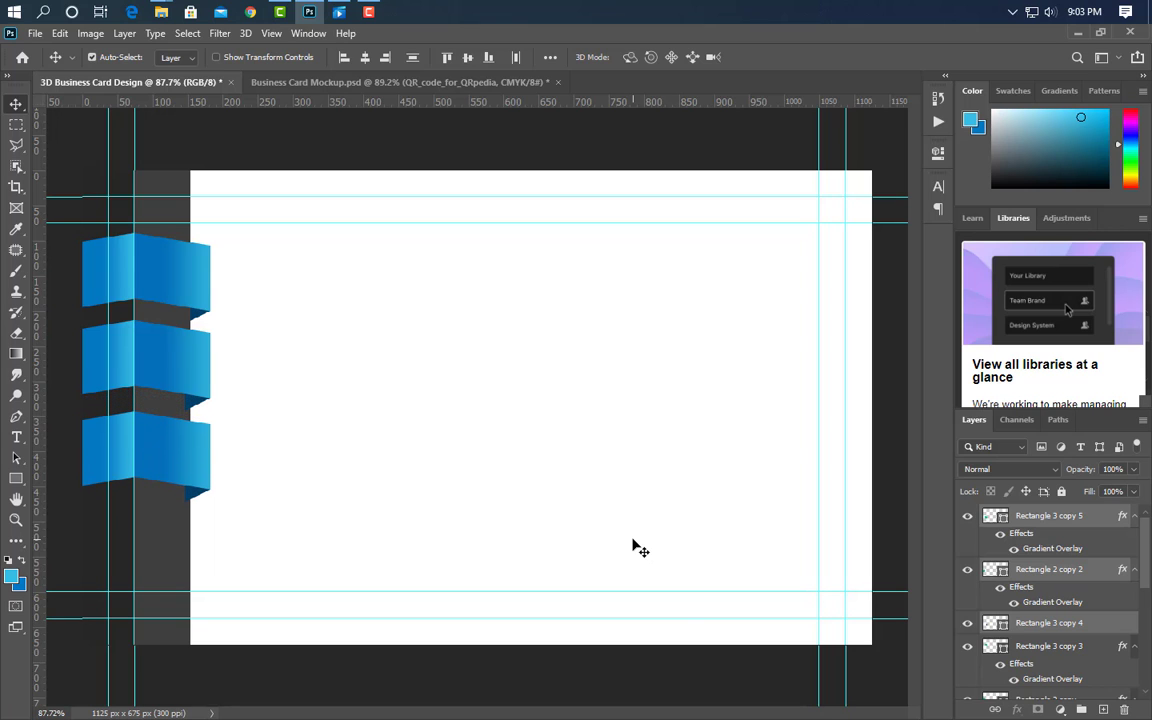
{"action": "key", "text": "ctrl+j"}
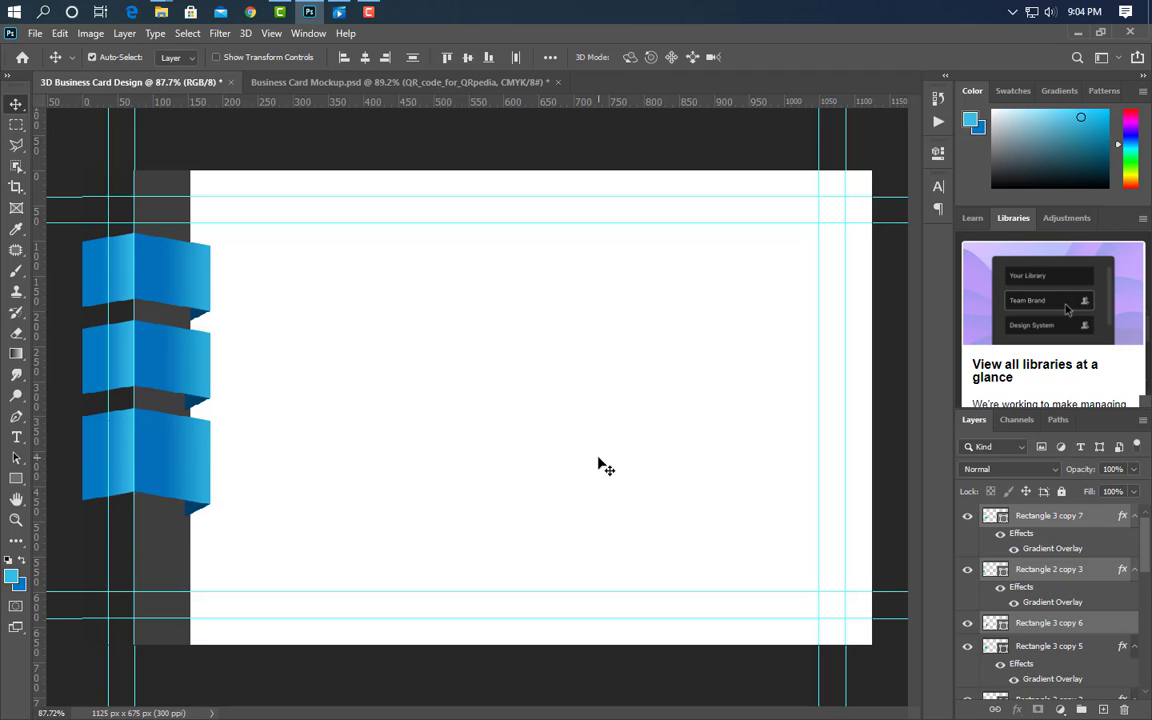
{"action": "key", "text": "Down"}
{"action": "key", "text": "Down"}
{"action": "key", "text": "Down"}
{"action": "key", "text": "Down"}
{"action": "key", "text": "Down"}
{"action": "key", "text": "Down"}
{"action": "key", "text": "Down"}
{"action": "key", "text": "Down"}
{"action": "key", "text": "Down"}
{"action": "key", "text": "Down"}
{"action": "key", "text": "Down"}
{"action": "key", "text": "Down"}
{"action": "key", "text": "Down"}
{"action": "key", "text": "Down"}
{"action": "key", "text": "Down"}
{"action": "key", "text": "Down"}
{"action": "key", "text": "Down"}
{"action": "key", "text": "Down"}
{"action": "key", "text": "Down"}
{"action": "key", "text": "Down"}
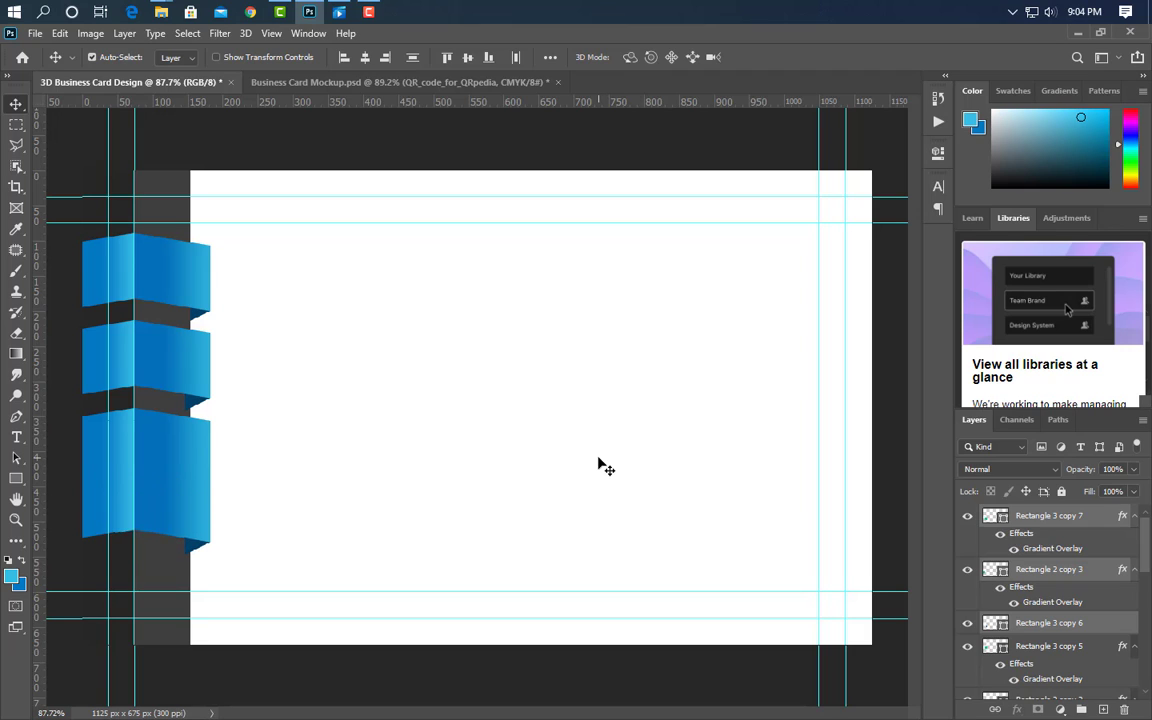
{"action": "key", "text": "Down"}
{"action": "key", "text": "Down"}
{"action": "key", "text": "Down"}
{"action": "key", "text": "Down"}
{"action": "key", "text": "Down"}
{"action": "key", "text": "Down"}
{"action": "key", "text": "Down"}
{"action": "key", "text": "Down"}
{"action": "key", "text": "Down"}
{"action": "key", "text": "Down"}
{"action": "key", "text": "Down"}
{"action": "key", "text": "Down"}
{"action": "key", "text": "Down"}
{"action": "key", "text": "Down"}
{"action": "key", "text": "Down"}
{"action": "key", "text": "Down"}
{"action": "key", "text": "Down"}
{"action": "key", "text": "Down"}
{"action": "key", "text": "Down"}
{"action": "key", "text": "Down"}
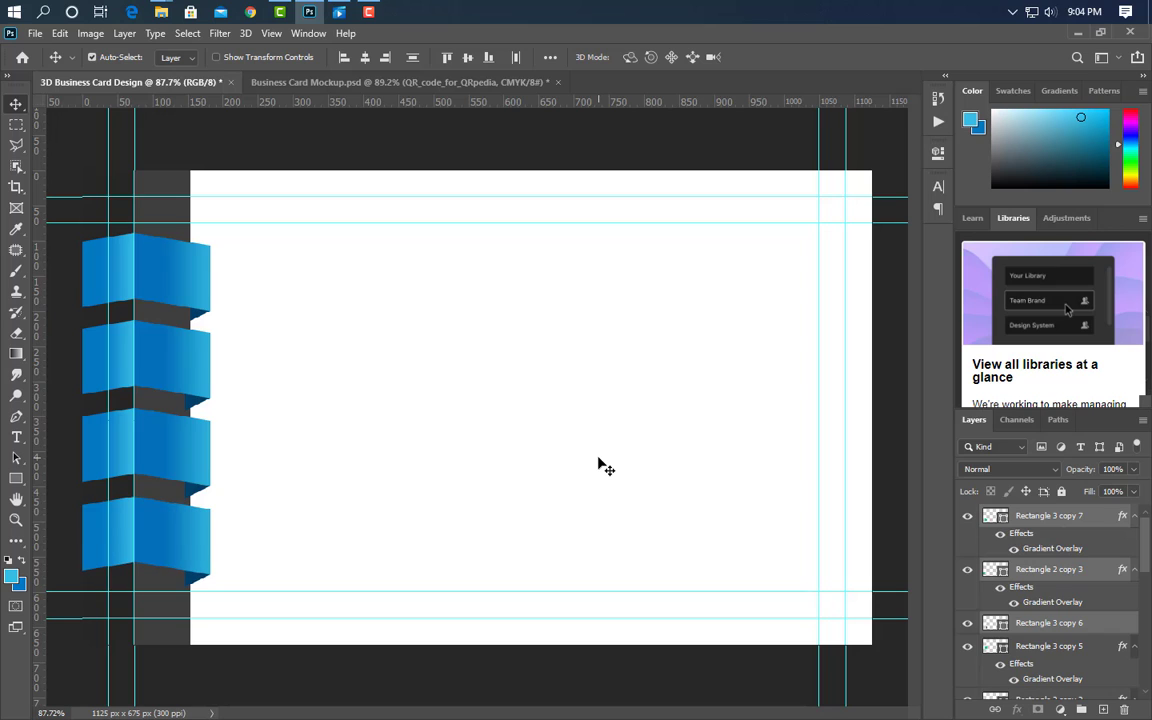
- Duplicate the dark fold layer for each new row and reorder the copies beneath their ribbons
{"action": "left_click", "coordinate": [361, 491]}
{"action": "left_click_drag", "start_coordinate": [1045, 562], "coordinate": [1103, 656]}
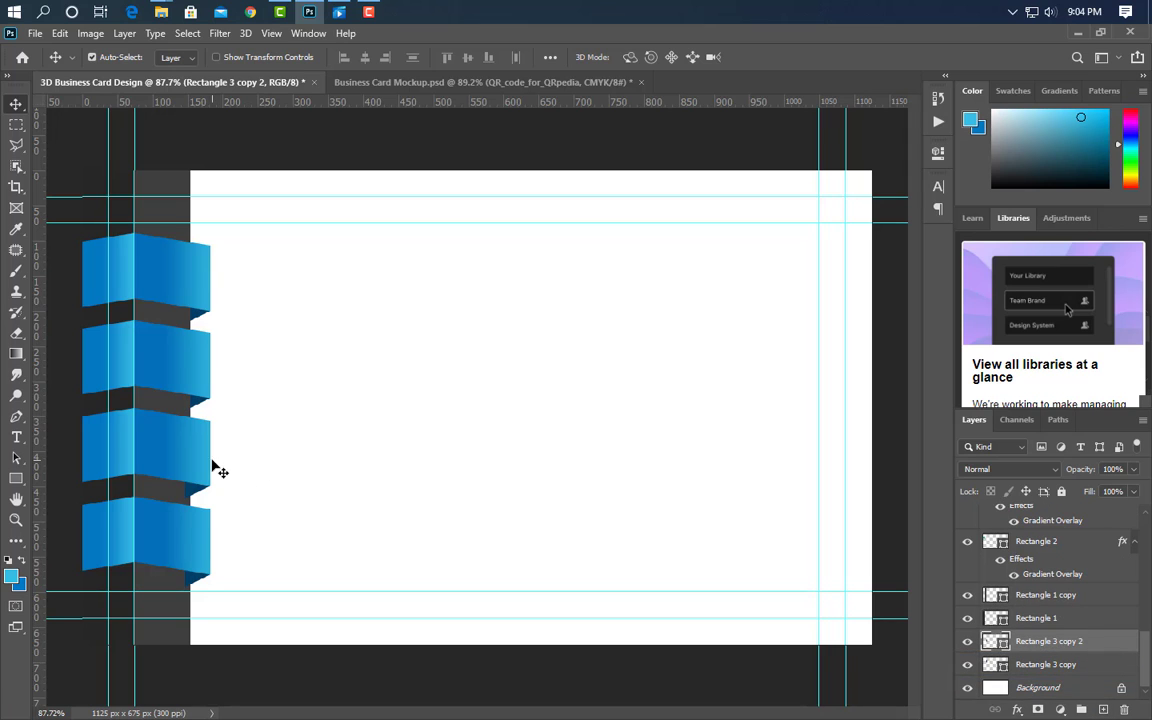
{"action": "key", "text": "ctrl+j"}
{"action": "left_click_drag", "start_coordinate": [1107, 526], "coordinate": [1086, 640]}
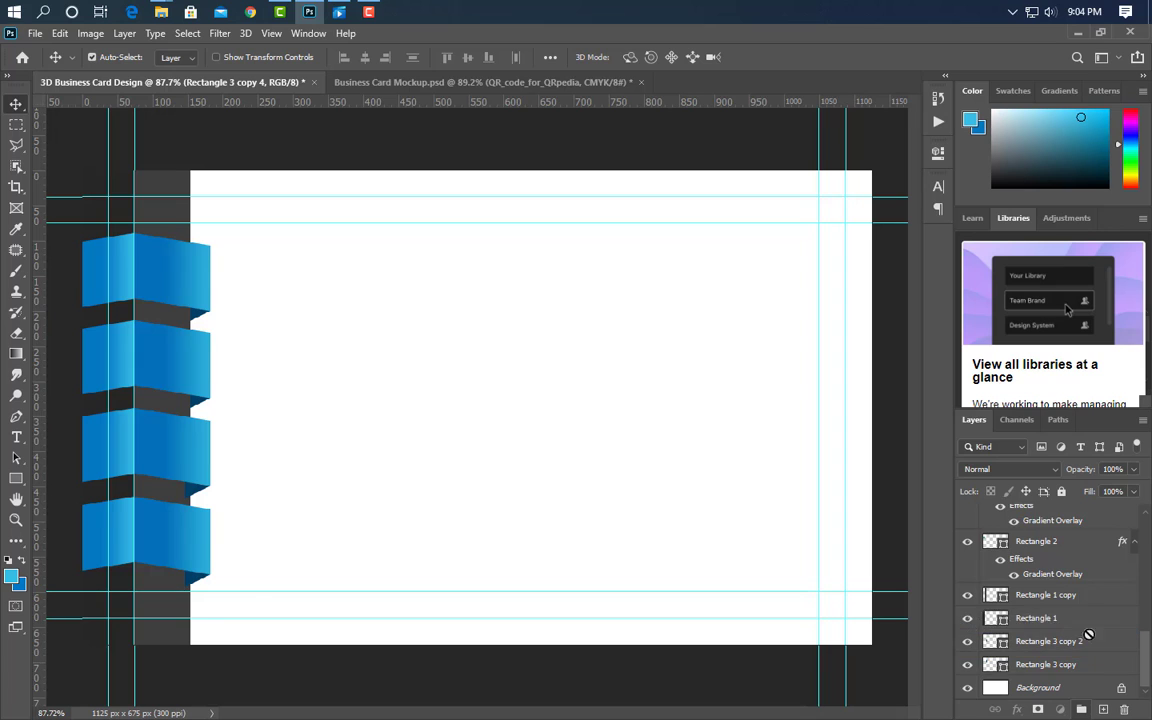
{"action": "key", "text": "ctrl+j"}
{"action": "left_click_drag", "start_coordinate": [1117, 530], "coordinate": [1076, 638]}
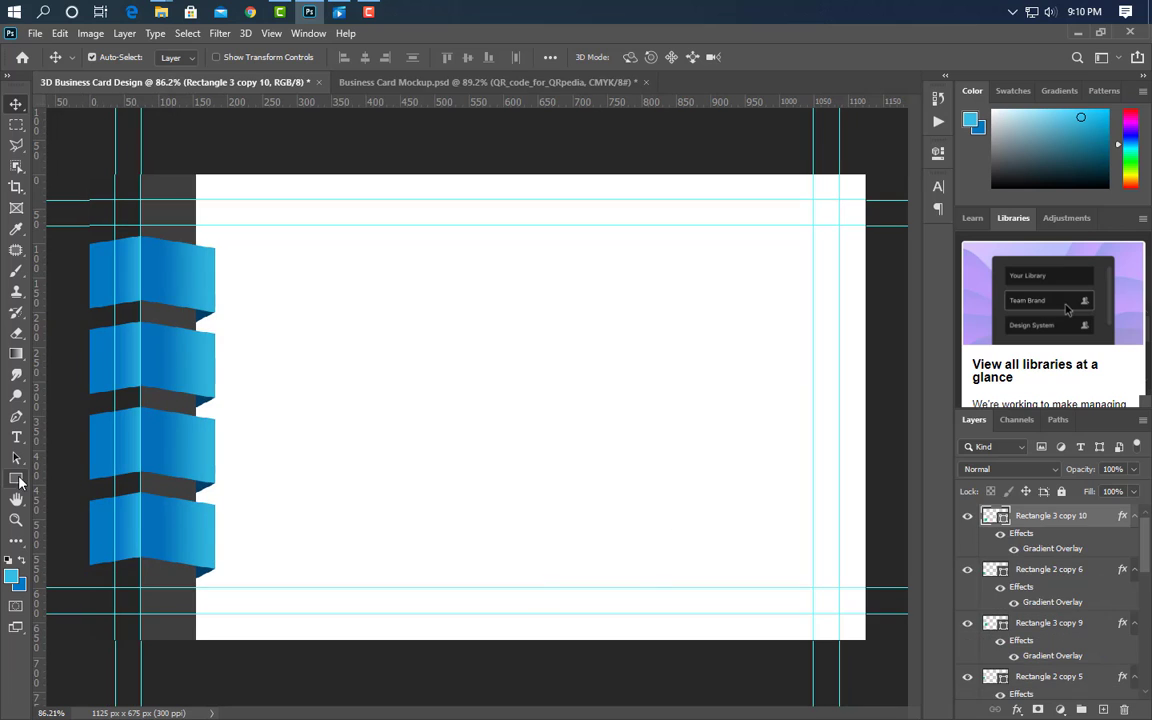
- Draw a tall rectangle along the card's right edge and fill it charcoal #262626
{"action": "left_click", "coordinate": [18, 480]}
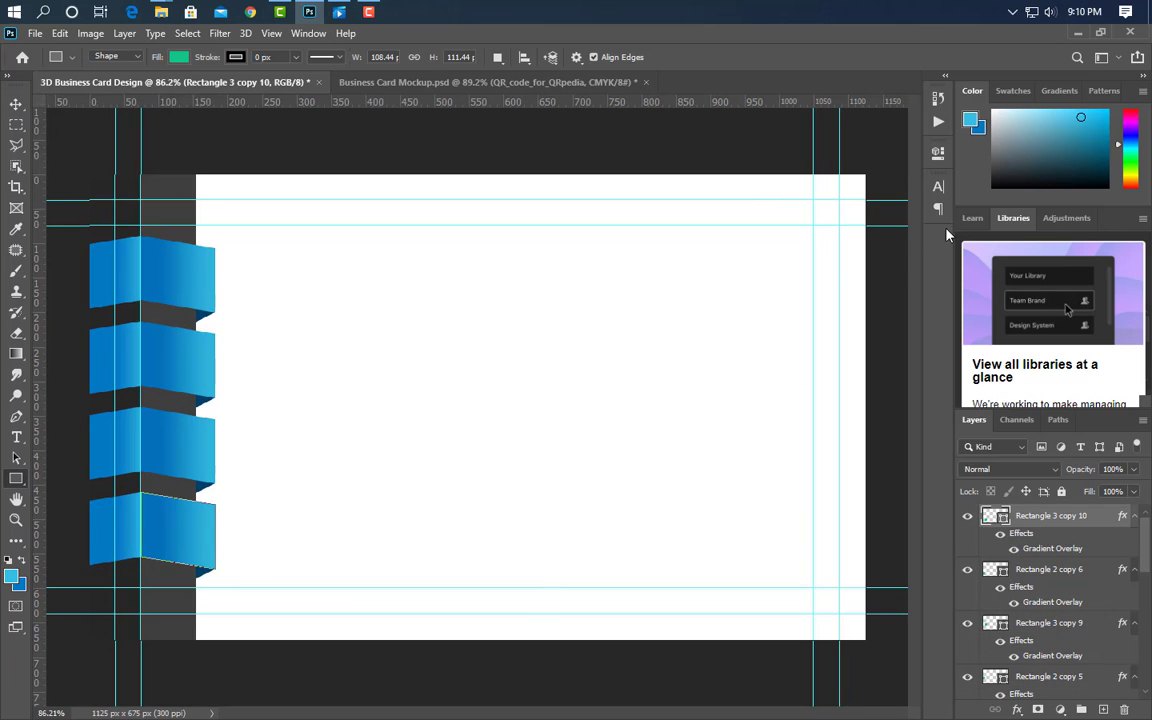
{"action": "left_click_drag", "start_coordinate": [870, 168], "coordinate": [762, 648]}
{"action": "left_click_drag", "start_coordinate": [755, 646], "coordinate": [753, 647]}
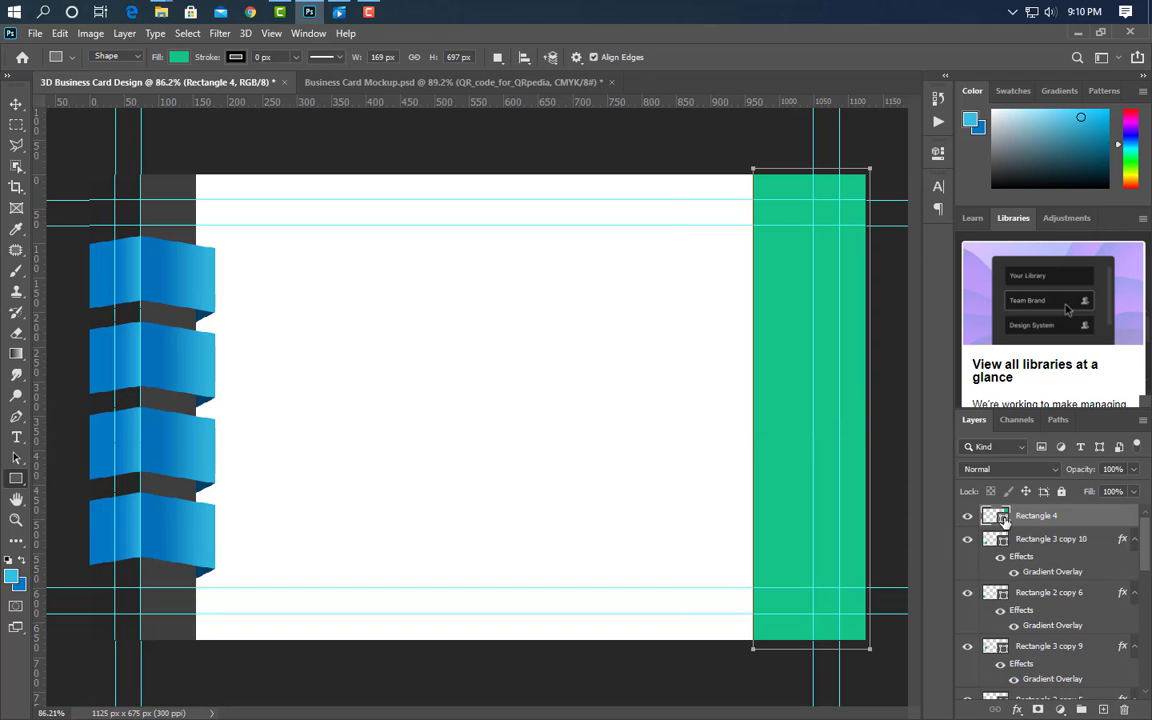
{"action": "left_click", "coordinate": [118, 196]}
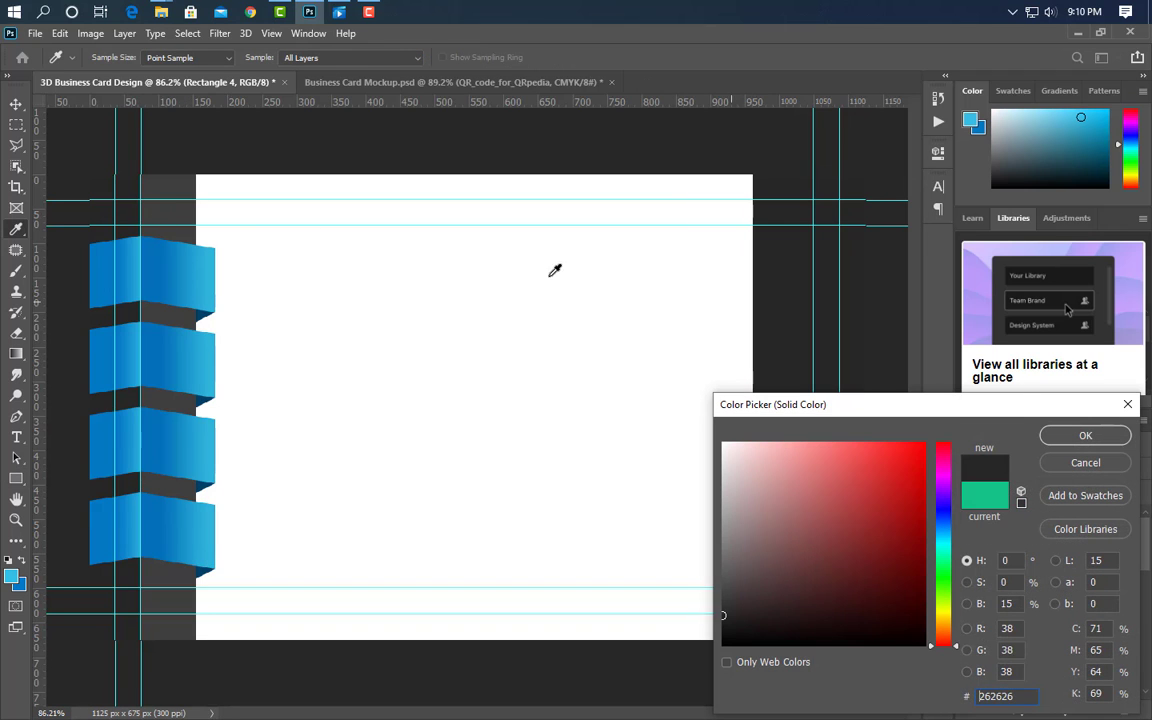
{"action": "left_click", "coordinate": [1086, 433]}
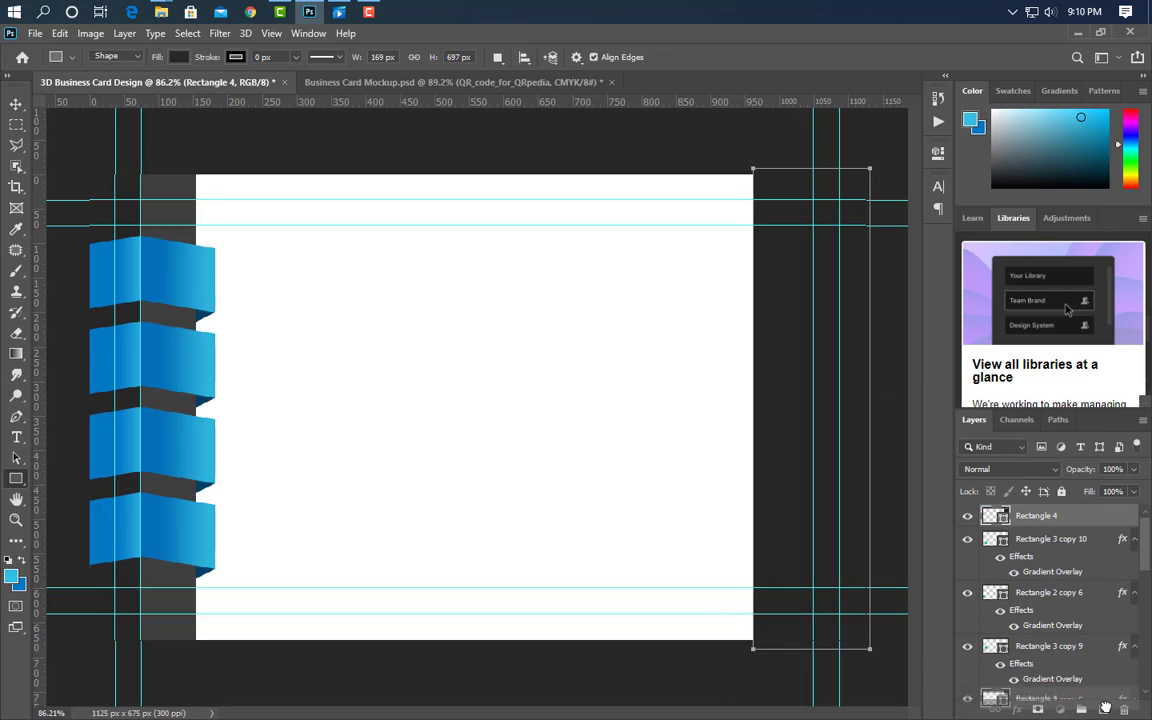
- Duplicate it beneath Rectangle 4, nudge the copy left and fill it lighter grey #403f3f
{"action": "left_click_drag", "start_coordinate": [1105, 707], "coordinate": [1104, 709]}
{"action": "left_click_drag", "start_coordinate": [1090, 522], "coordinate": [1085, 548]}
{"action": "left_click", "coordinate": [14, 105]}
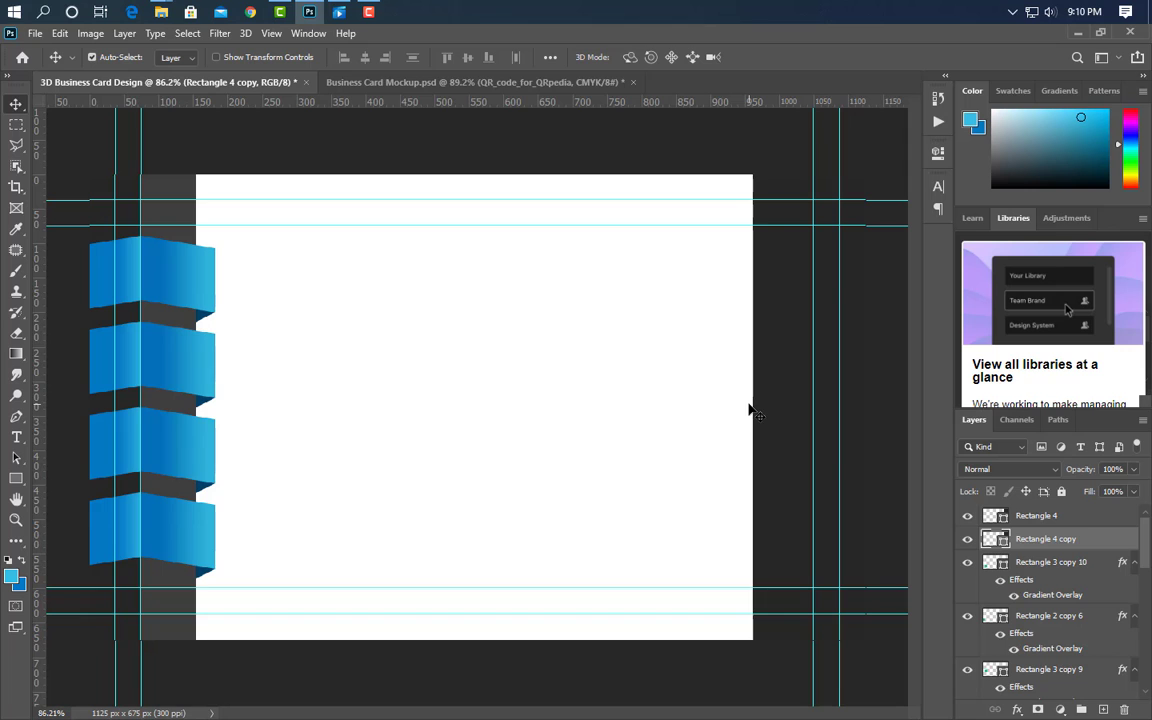
{"action": "key", "text": "shift+Left"}
{"action": "key", "text": "shift+Left"}
{"action": "key", "text": "shift+Left"}
{"action": "key", "text": "shift+Left"}
{"action": "key", "text": "shift+Left"}
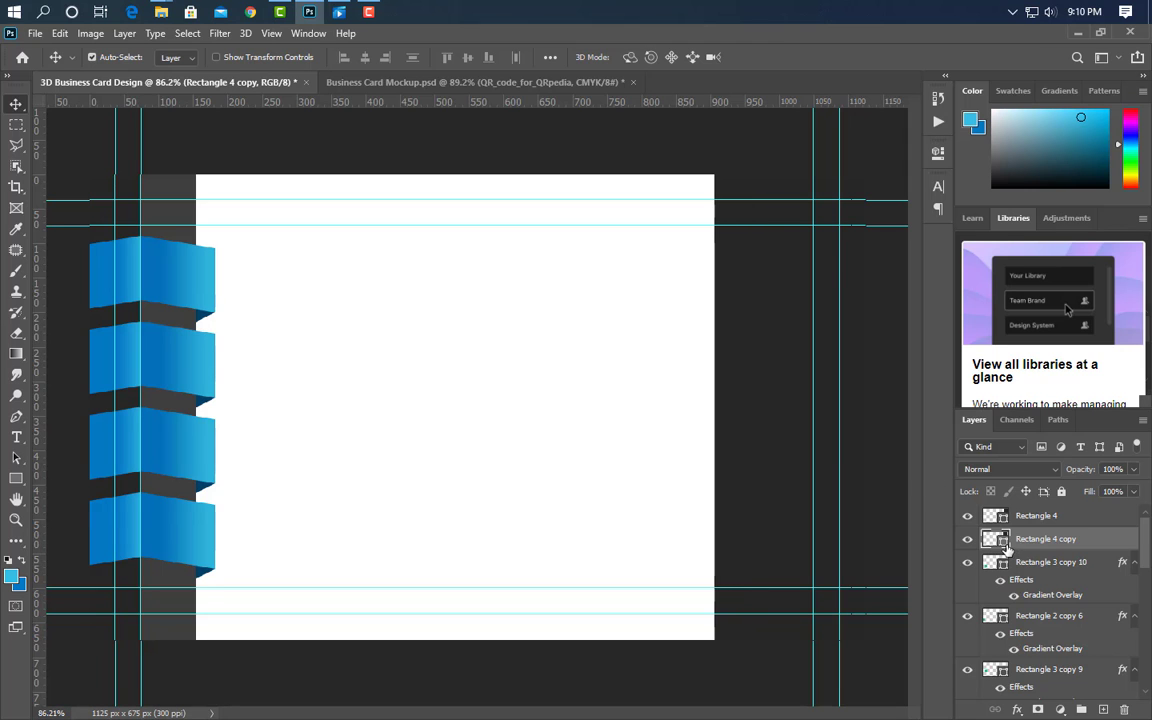
{"action": "double_click", "coordinate": [1005, 545]}
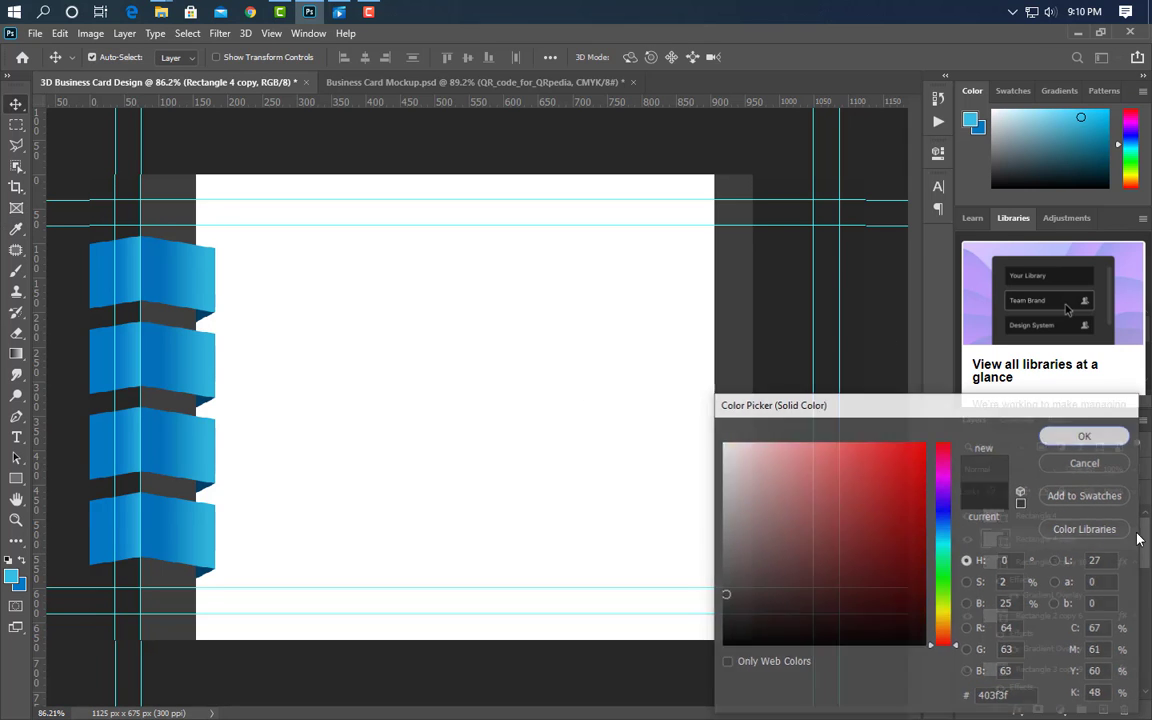
{"action": "left_click", "coordinate": [1086, 463]}
{"action": "key", "text": "Left"}
{"action": "key", "text": "Left"}
{"action": "key", "text": "Left"}
{"action": "key", "text": "Left"}
{"action": "key", "text": "Left"}
{"action": "key", "text": "Left"}
{"action": "key", "text": "Left"}
{"action": "key", "text": "Left"}
{"action": "key", "text": "Left"}
{"action": "key", "text": "Left"}
{"action": "key", "text": "Left"}
{"action": "key", "text": "Left"}
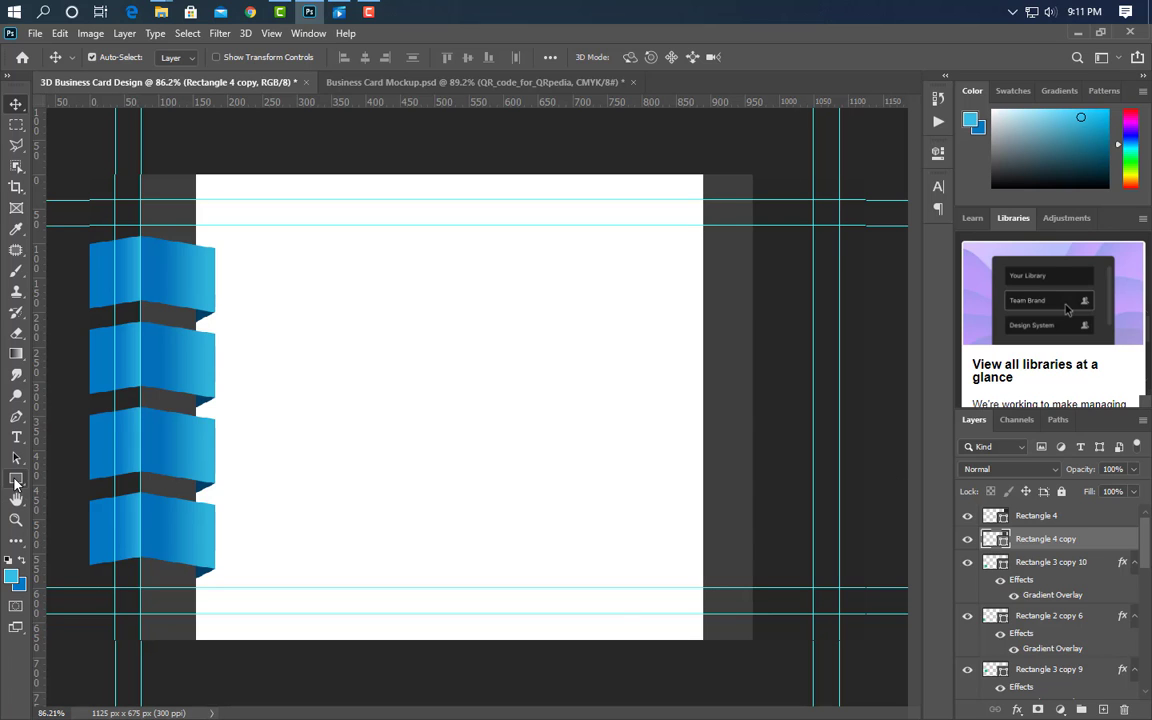
{"action": "left_click", "coordinate": [15, 484]}
- Draw a white rectangle, Rectangle 5, over the right grey bands and widen it to 191 × 154 px
{"action": "left_click", "coordinate": [1102, 518]}
{"action": "left_click", "coordinate": [1104, 709]}
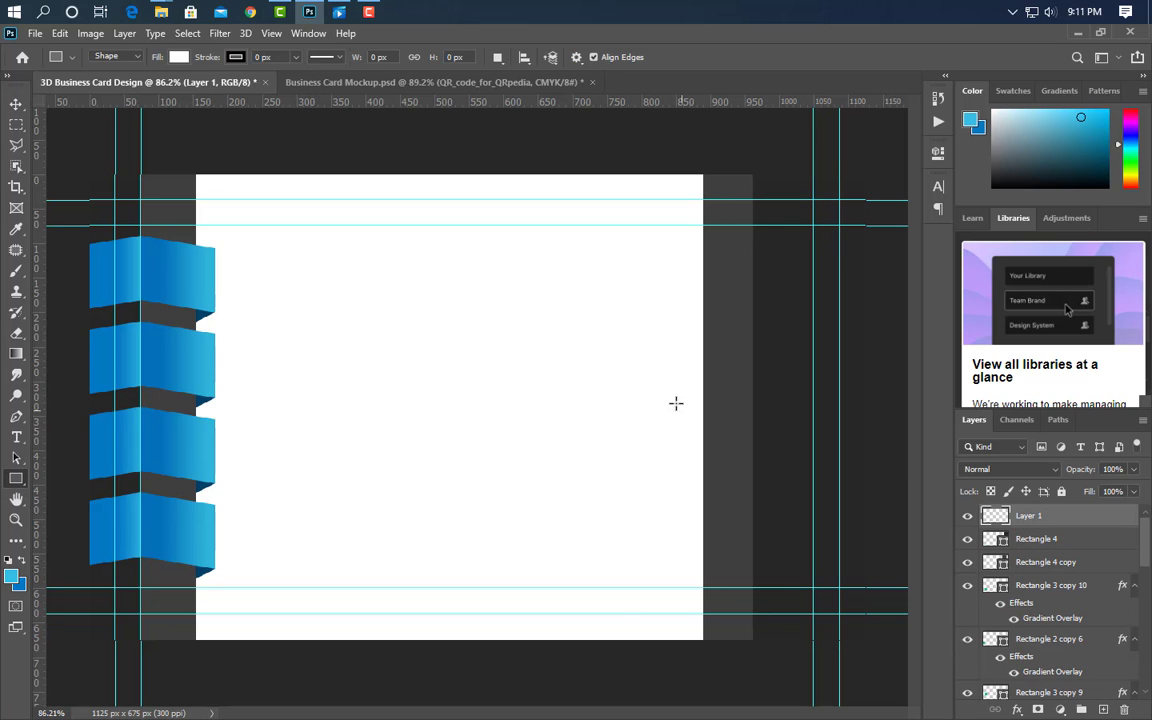
{"action": "left_click_drag", "start_coordinate": [681, 362], "coordinate": [849, 468]}
{"action": "left_click", "coordinate": [896, 148]}
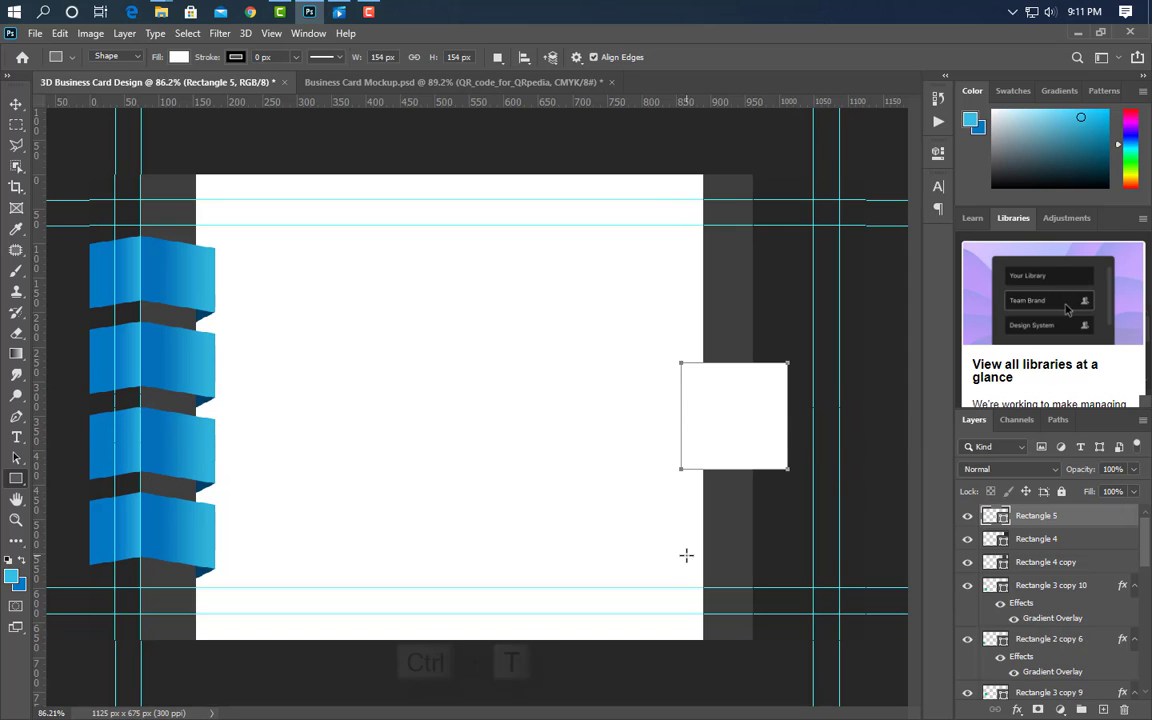
{"action": "key", "text": "ctrl+t"}
{"action": "left_click_drag", "start_coordinate": [788, 419], "coordinate": [813, 419]}
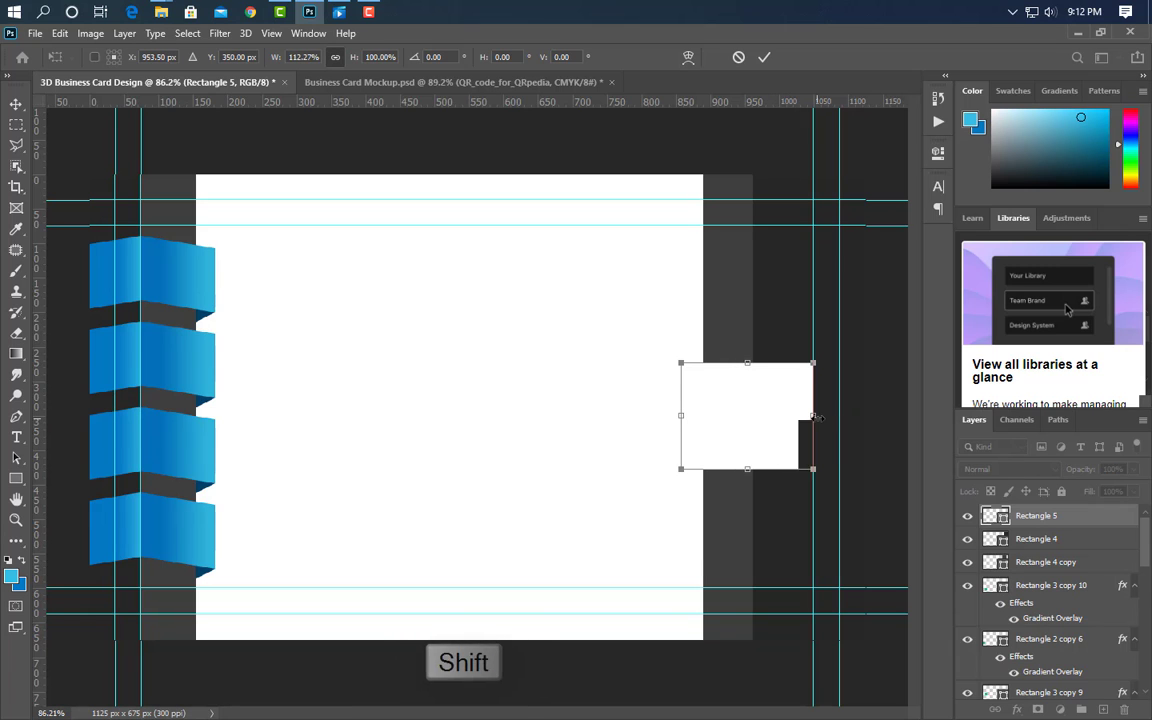
{"action": "left_click", "coordinate": [764, 57]}
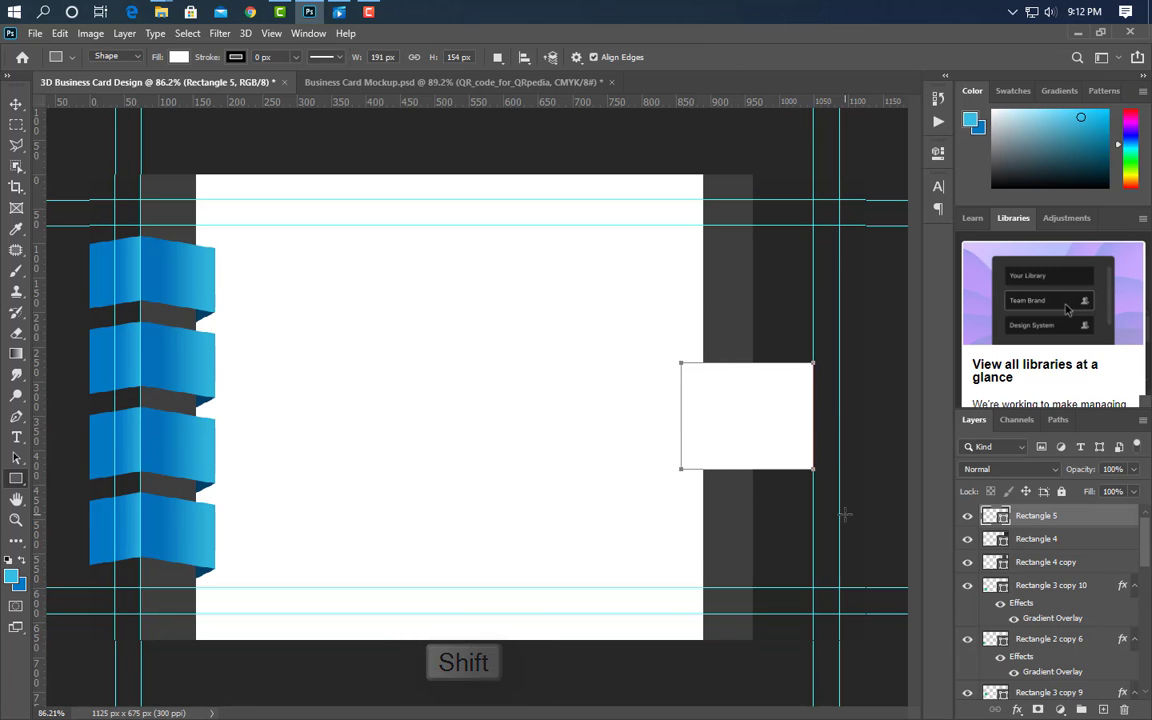
- Give Rectangle 5 a Gradient Overlay layer style
{"action": "double_click", "coordinate": [1085, 515]}
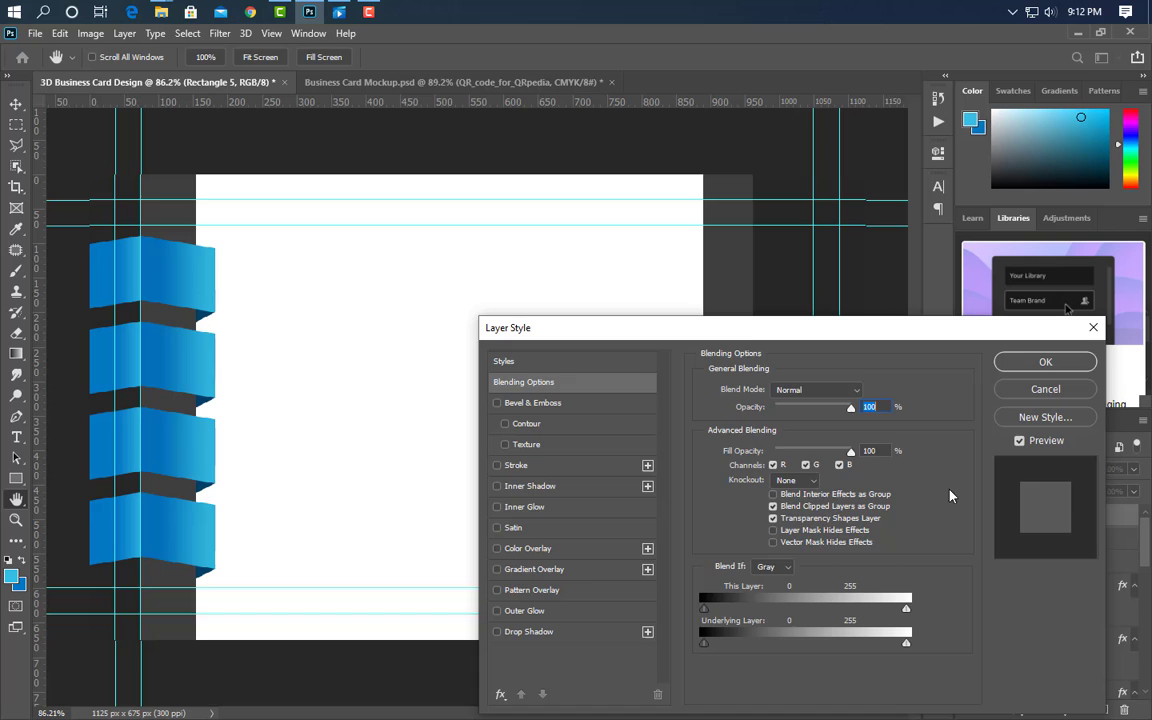
{"action": "left_click", "coordinate": [578, 570]}
{"action": "left_click_drag", "start_coordinate": [776, 333], "coordinate": [779, 551]}
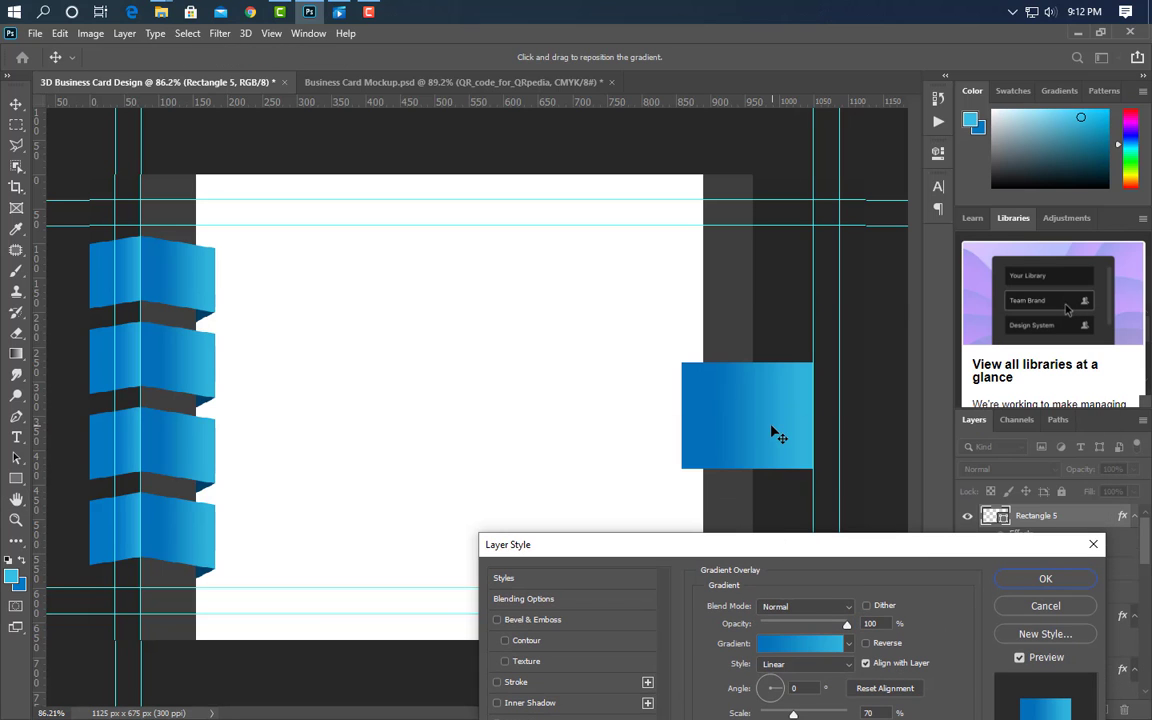
{"action": "left_click", "coordinate": [1046, 578]}
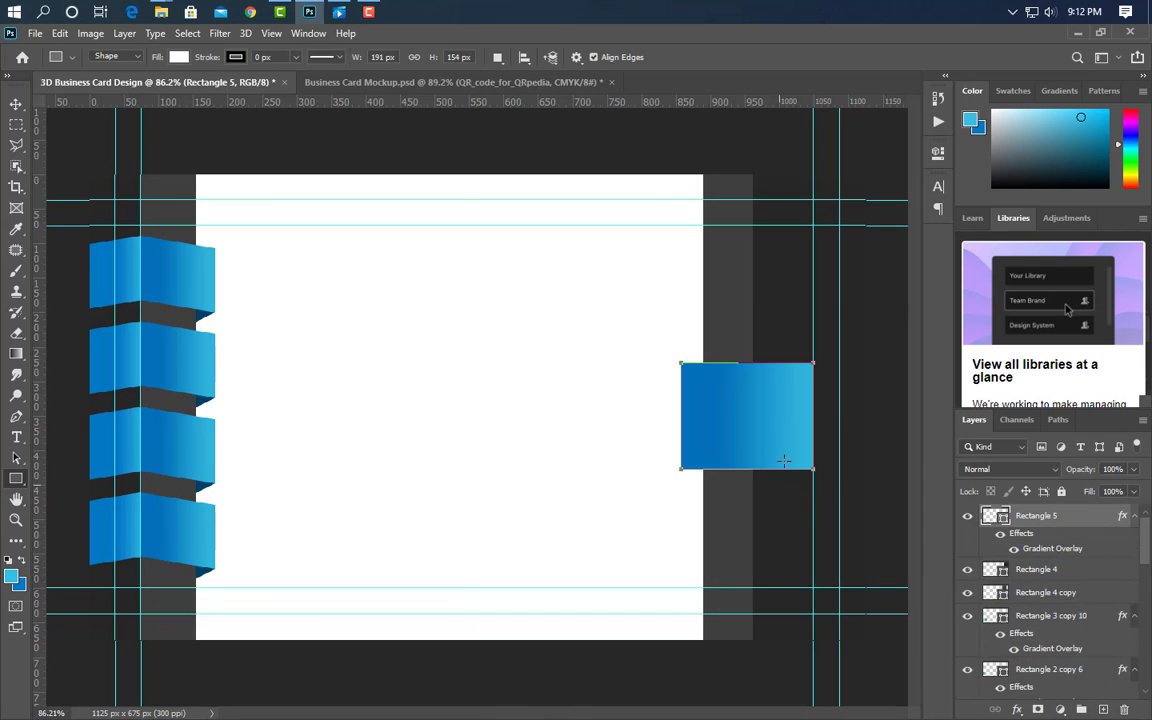
{"action": "scroll", "coordinate": [800, 450], "scroll_direction": "up", "scroll_amount": 5}
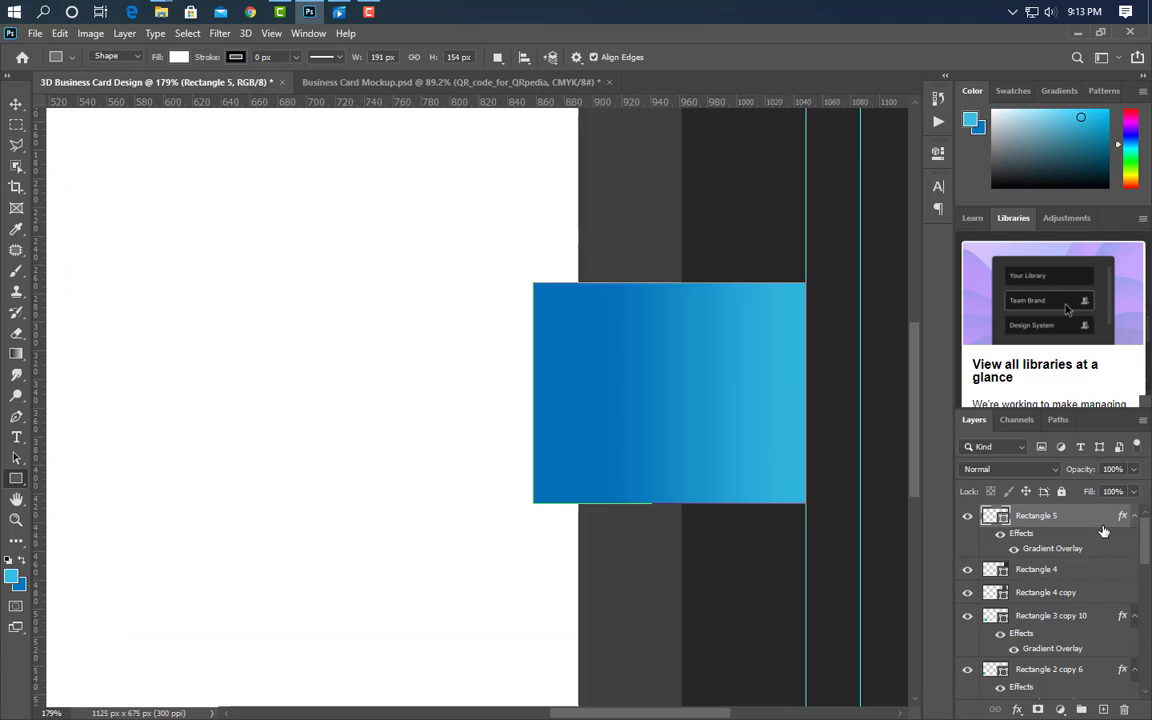
- Duplicate Rectangle 5 into a narrow perspective-flared fold strip placed below the original layer
{"action": "key", "text": "ctrl+j"}
{"action": "key", "text": "ctrl+t"}
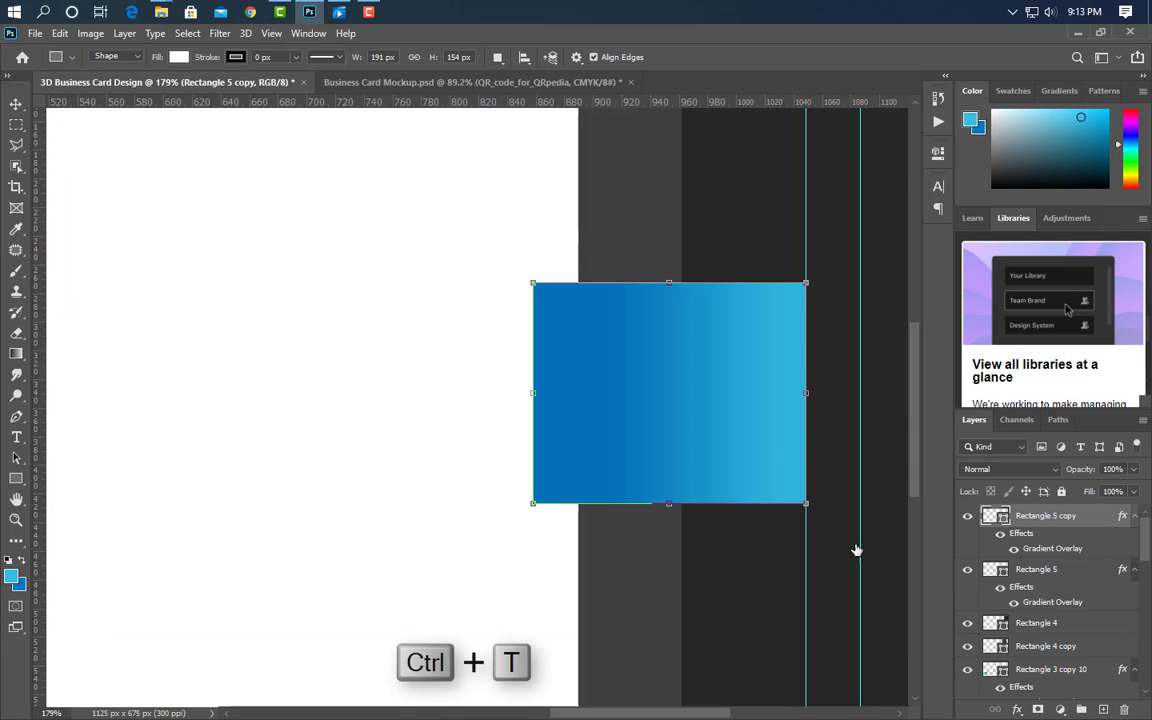
{"action": "left_click_drag", "start_coordinate": [806, 393], "coordinate": [577, 394]}
{"action": "right_click", "coordinate": [576, 392]}
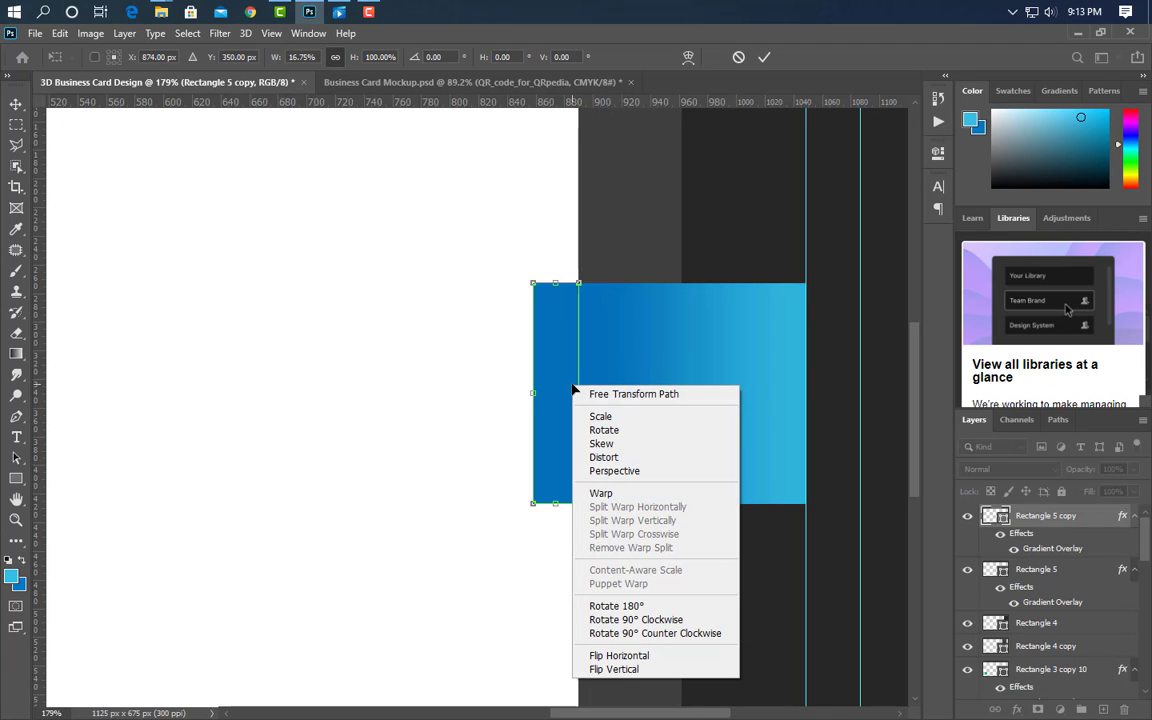
{"action": "left_click", "coordinate": [614, 470]}
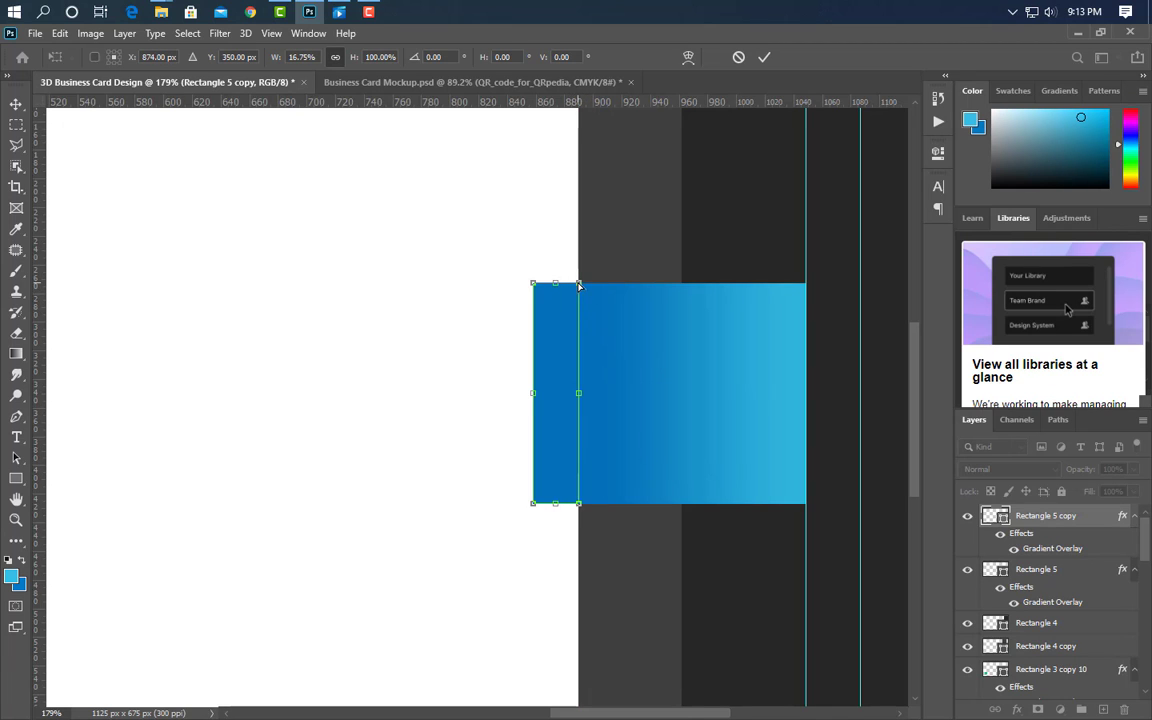
{"action": "left_click_drag", "start_coordinate": [579, 285], "coordinate": [582, 235]}
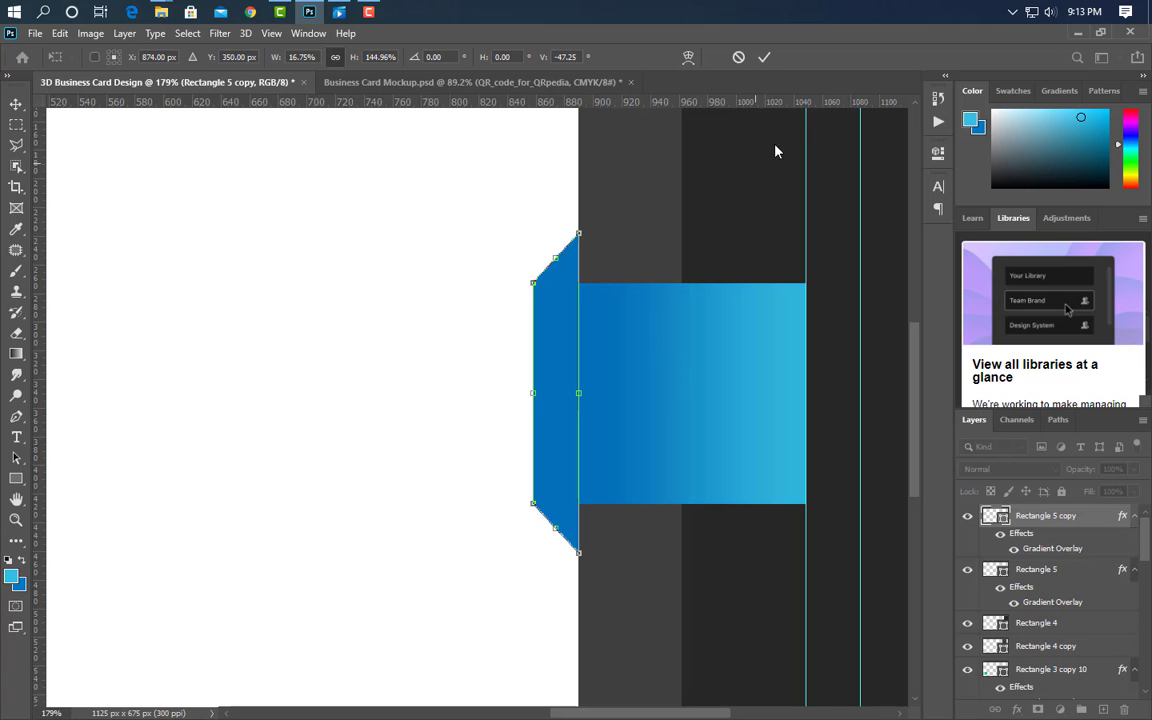
{"action": "left_click", "coordinate": [764, 58]}
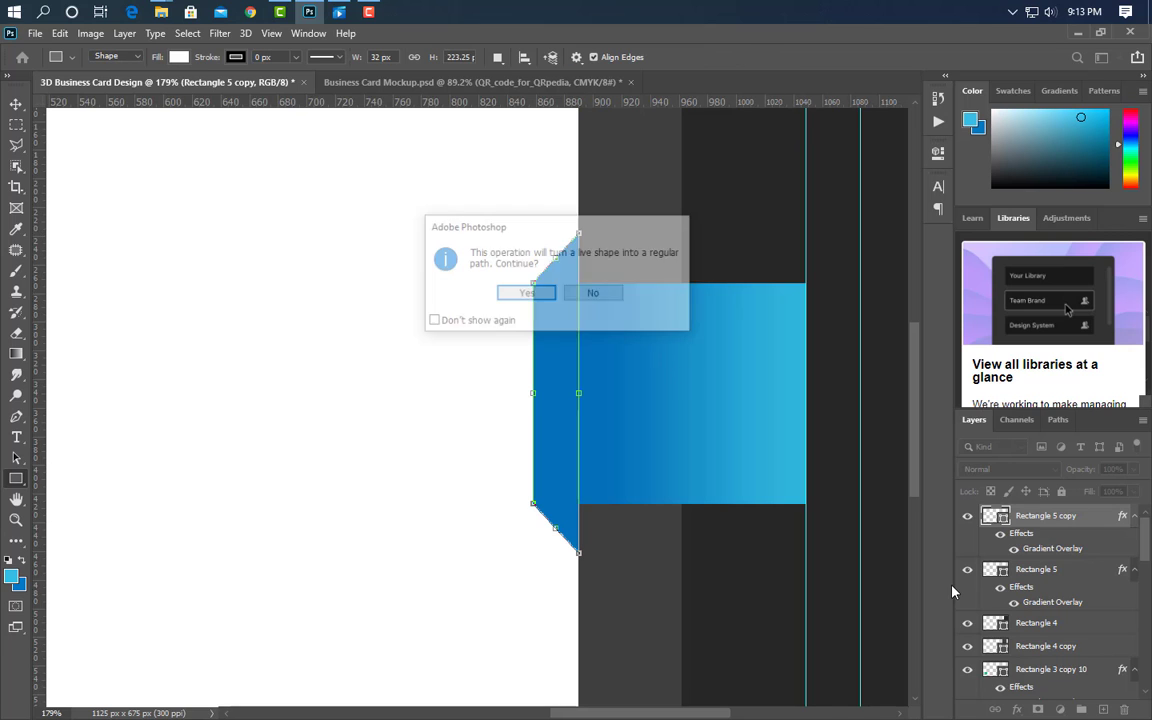
{"action": "left_click", "coordinate": [526, 294]}
{"action": "left_click_drag", "start_coordinate": [1097, 524], "coordinate": [1090, 613]}
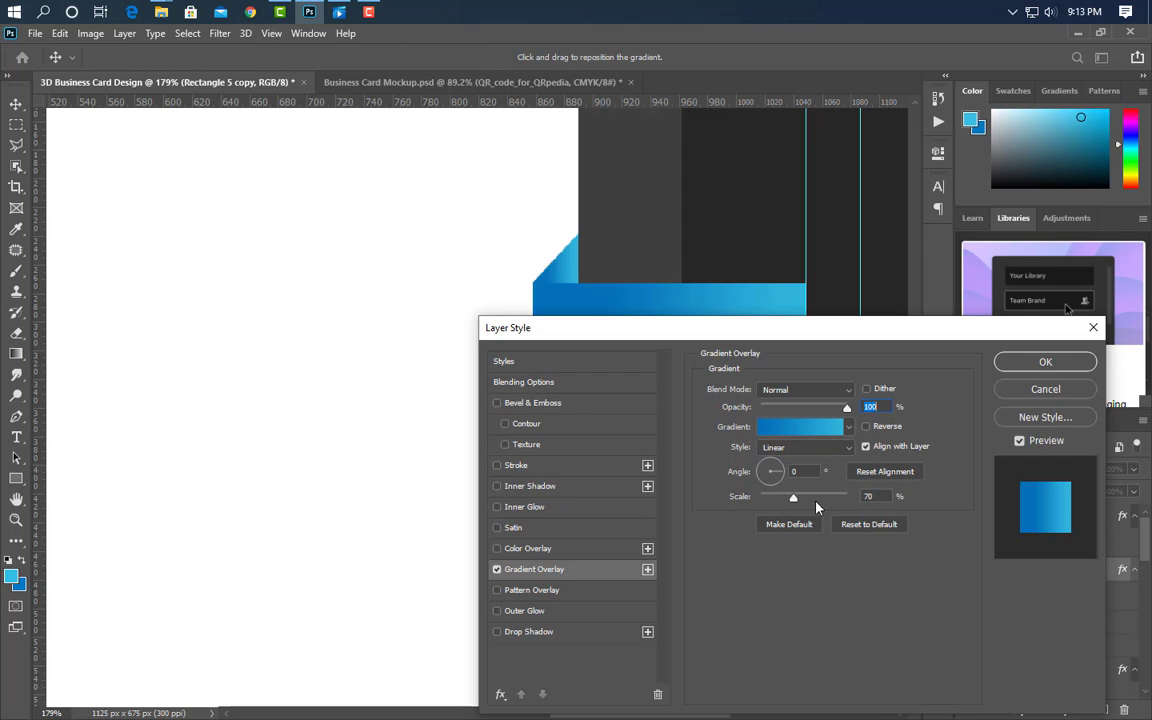
- Set the fold piece's gradient stops to navy 00395e and light blue 22bfec, and apply
{"action": "left_click", "coordinate": [814, 428]}
{"action": "left_click", "coordinate": [786, 424]}
{"action": "double_click", "coordinate": [786, 424]}
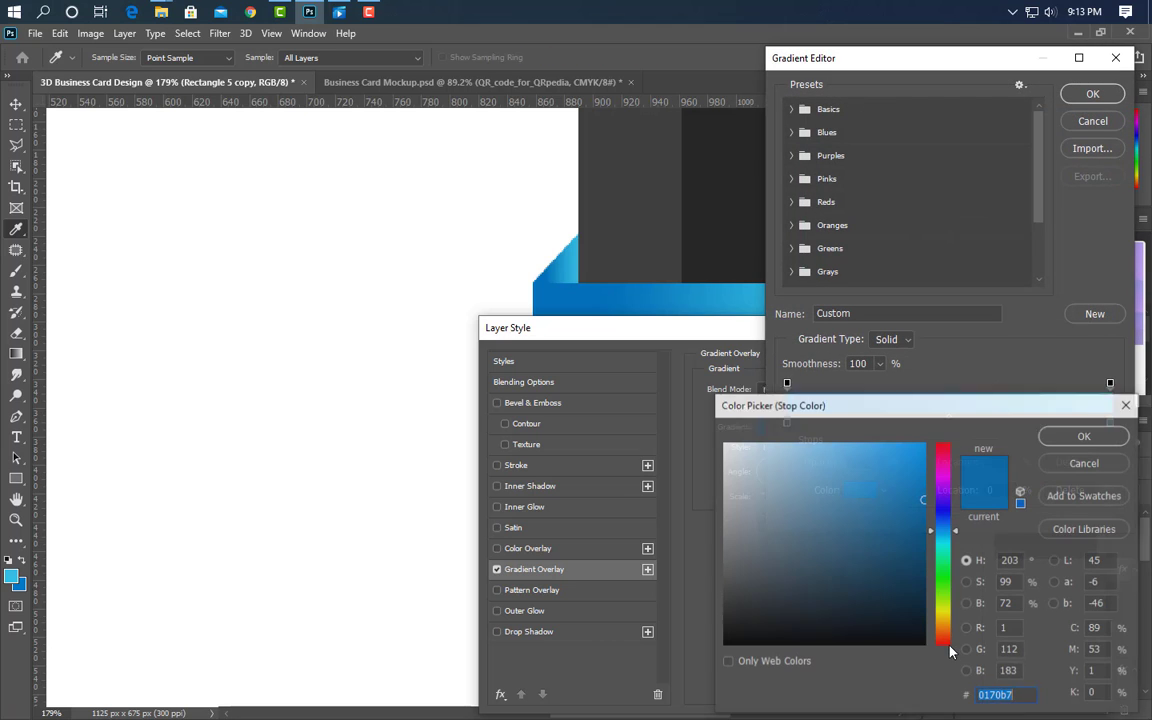
{"action": "left_click", "coordinate": [924, 570]}
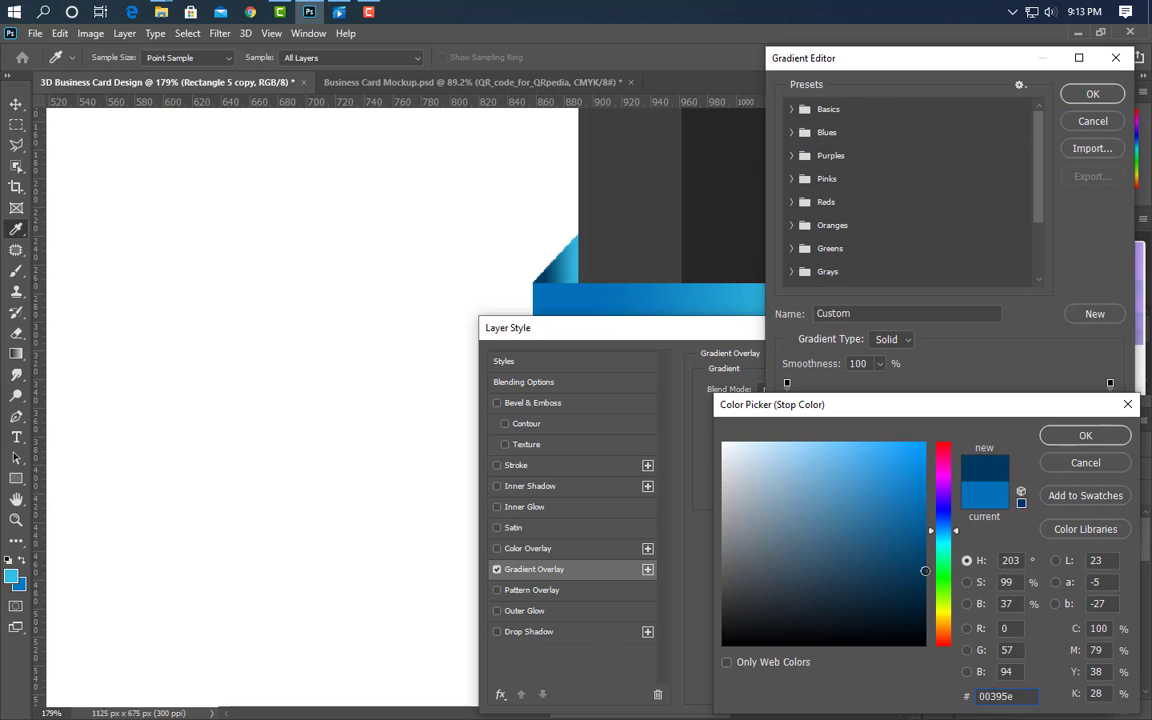
{"action": "left_click", "coordinate": [1085, 435]}
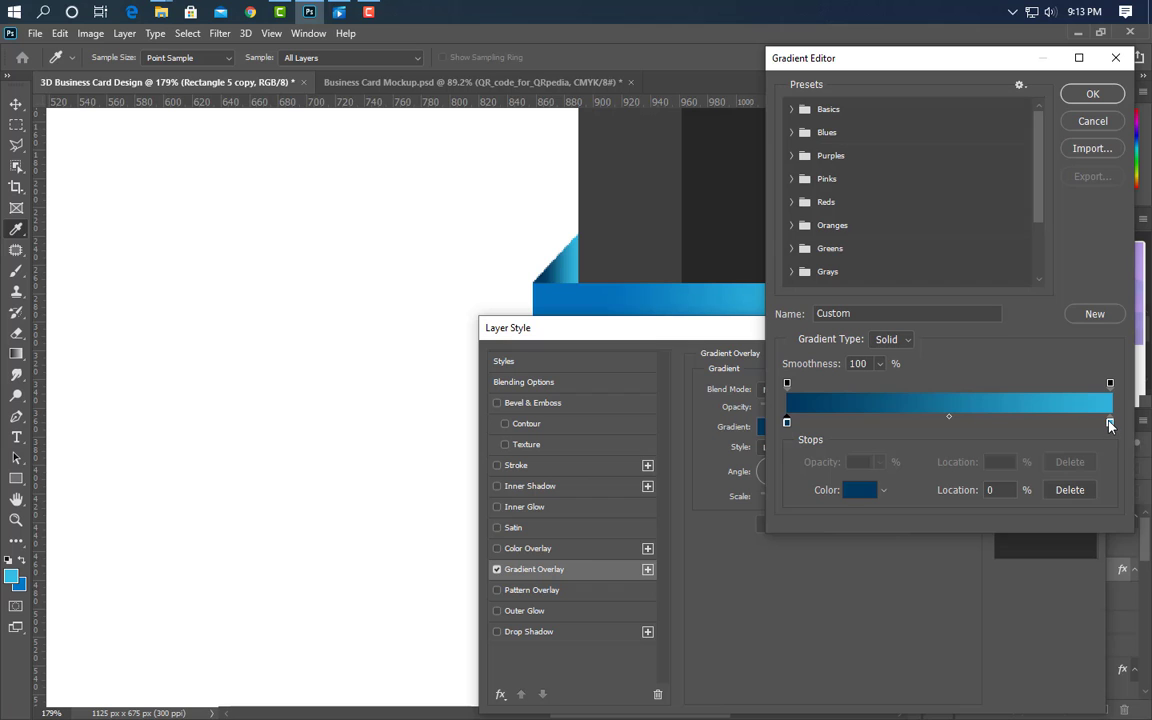
{"action": "left_click", "coordinate": [860, 489]}
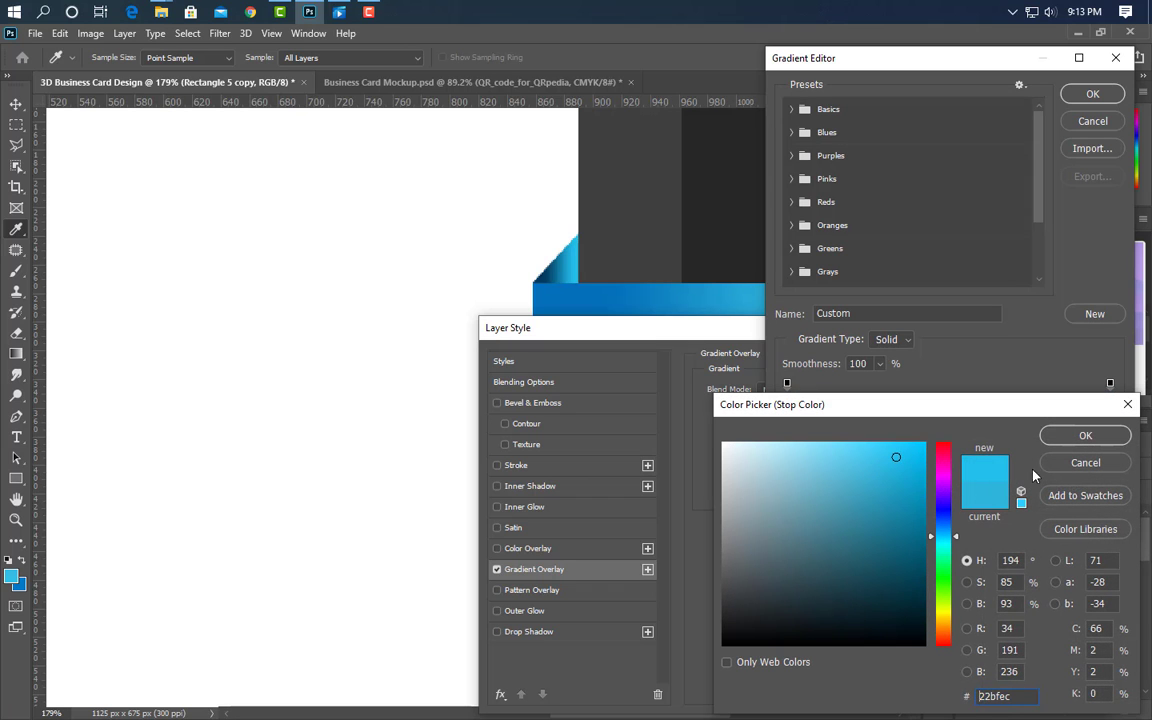
{"action": "left_click", "coordinate": [1099, 438]}
{"action": "left_click", "coordinate": [1091, 125]}
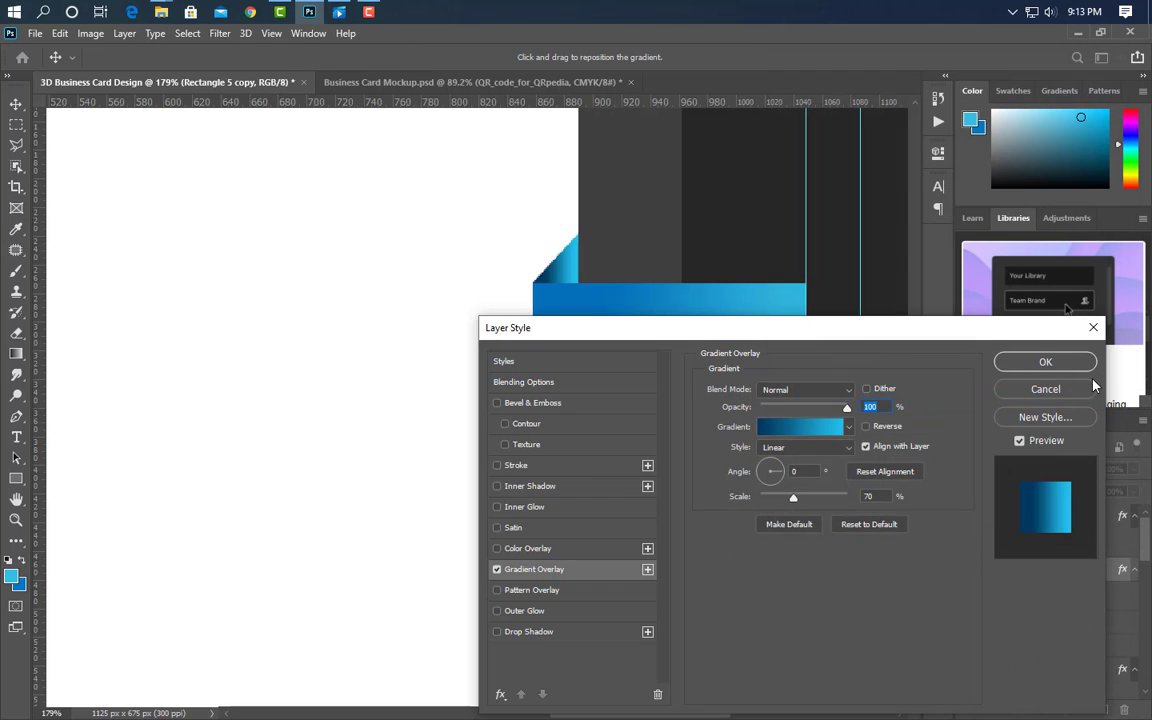
{"action": "left_click_drag", "start_coordinate": [995, 331], "coordinate": [893, 475]}
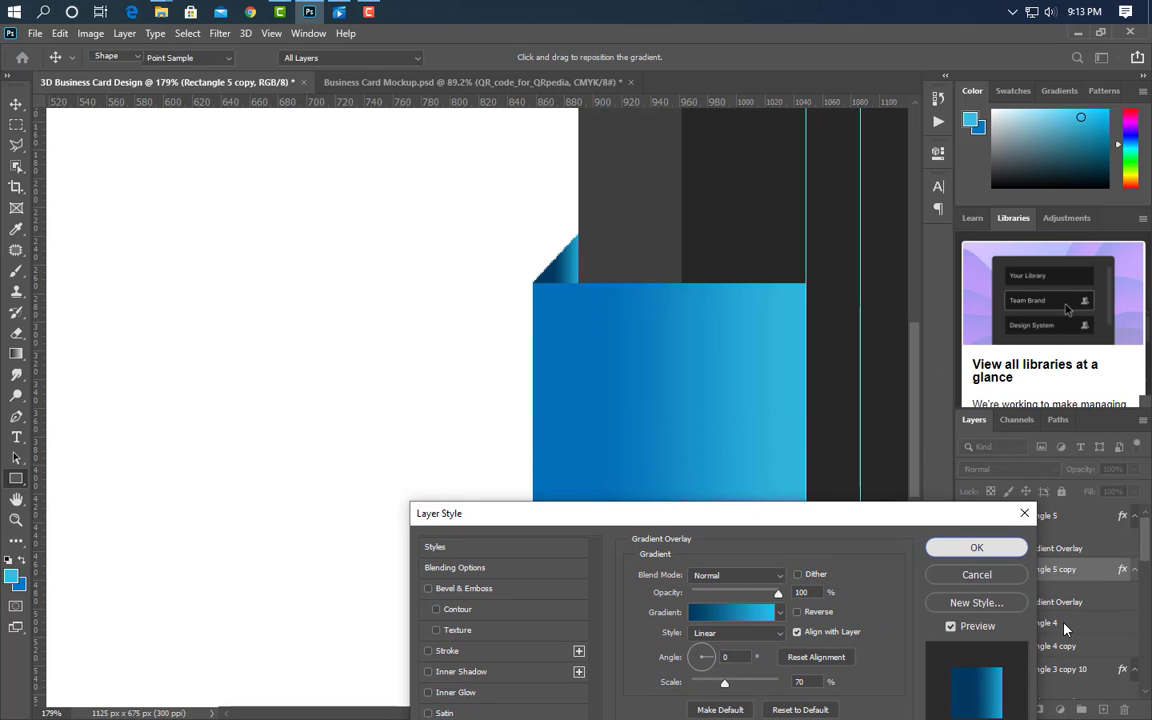
{"action": "left_click", "coordinate": [1020, 549]}
{"action": "scroll", "coordinate": [604, 407], "scroll_direction": "down", "scroll_amount": 5}
- Place QR_code_for_QRpedia on the canvas, scaled down and positioned on the right blue ribbon
{"action": "scroll", "coordinate": [604, 407], "scroll_direction": "down", "scroll_amount": 2}
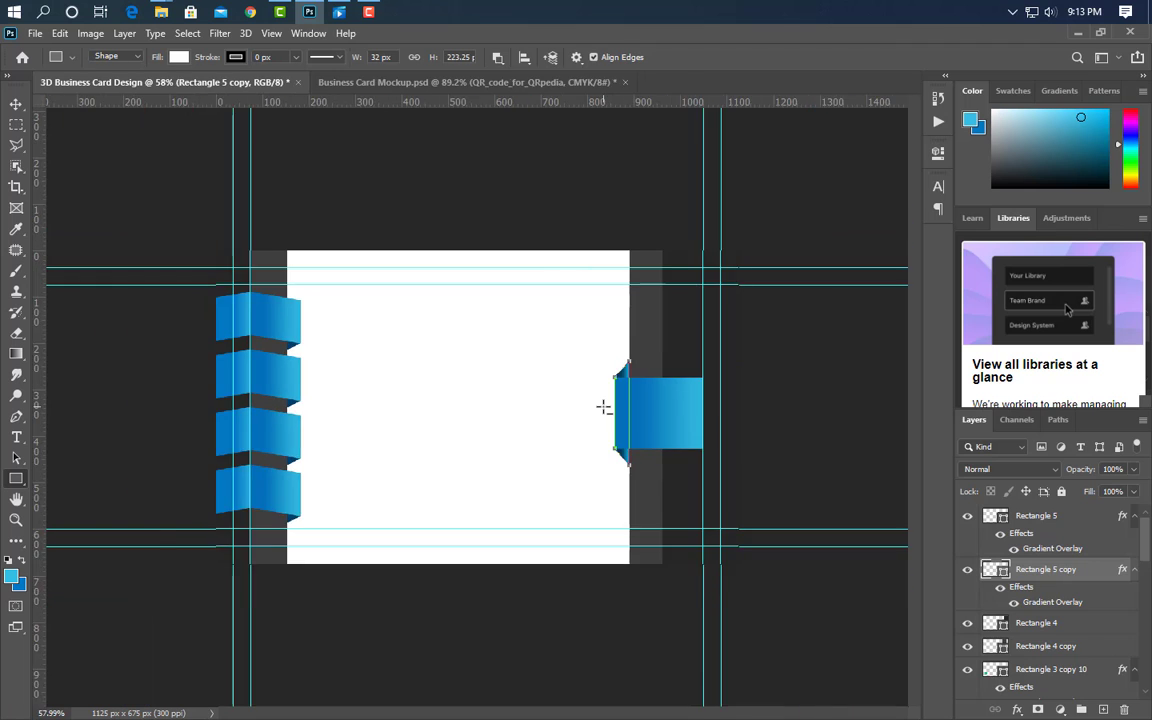
{"action": "scroll", "coordinate": [95, 272], "scroll_direction": "up", "scroll_amount": 3}
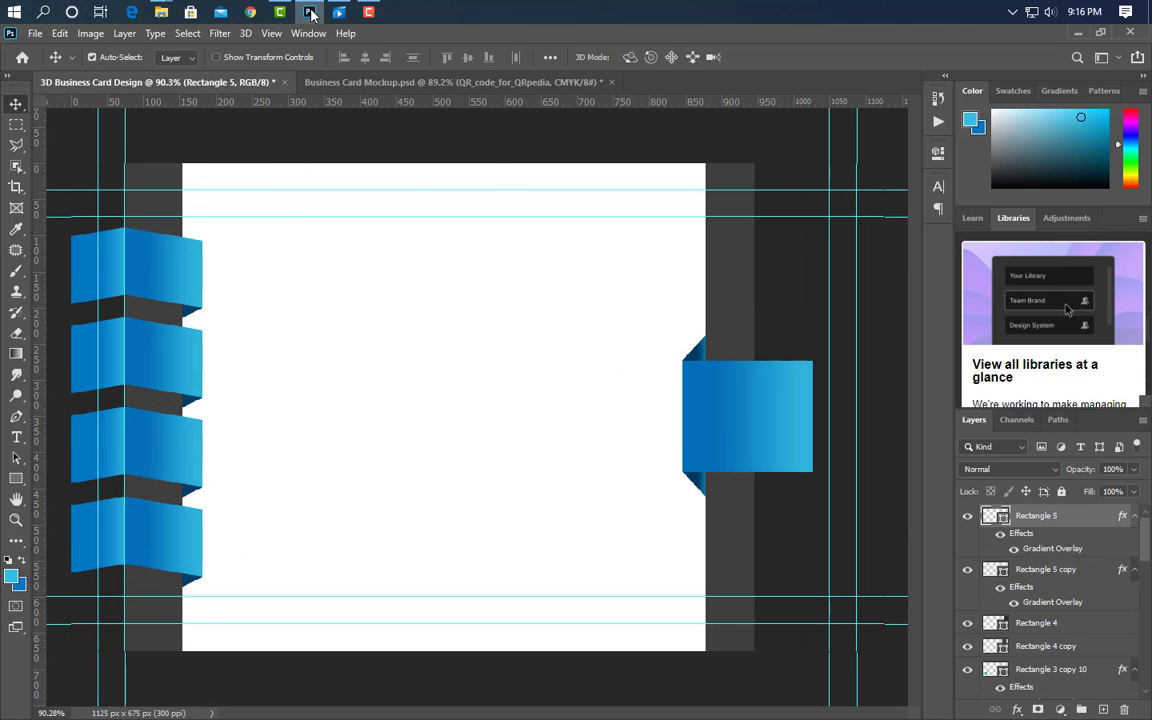
{"action": "left_click", "coordinate": [311, 12]}
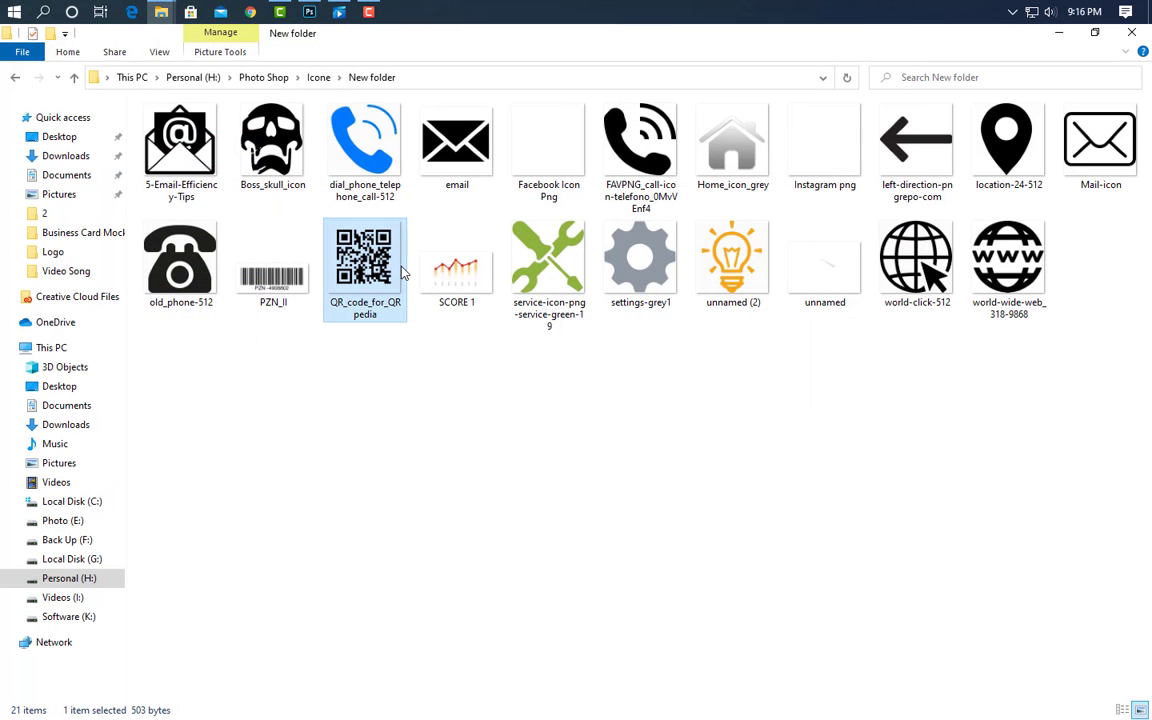
{"action": "left_click_drag", "start_coordinate": [399, 270], "coordinate": [640, 413]}
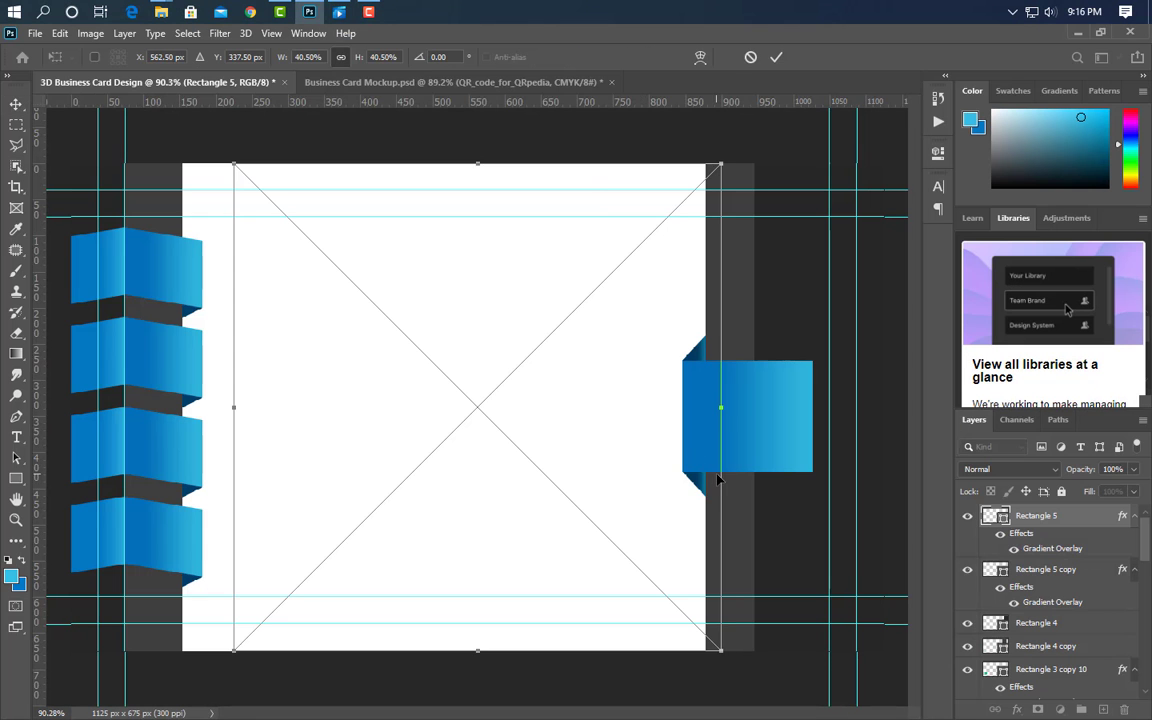
{"action": "left_click_drag", "start_coordinate": [229, 408], "coordinate": [597, 405]}
{"action": "left_click_drag", "start_coordinate": [690, 412], "coordinate": [773, 427]}
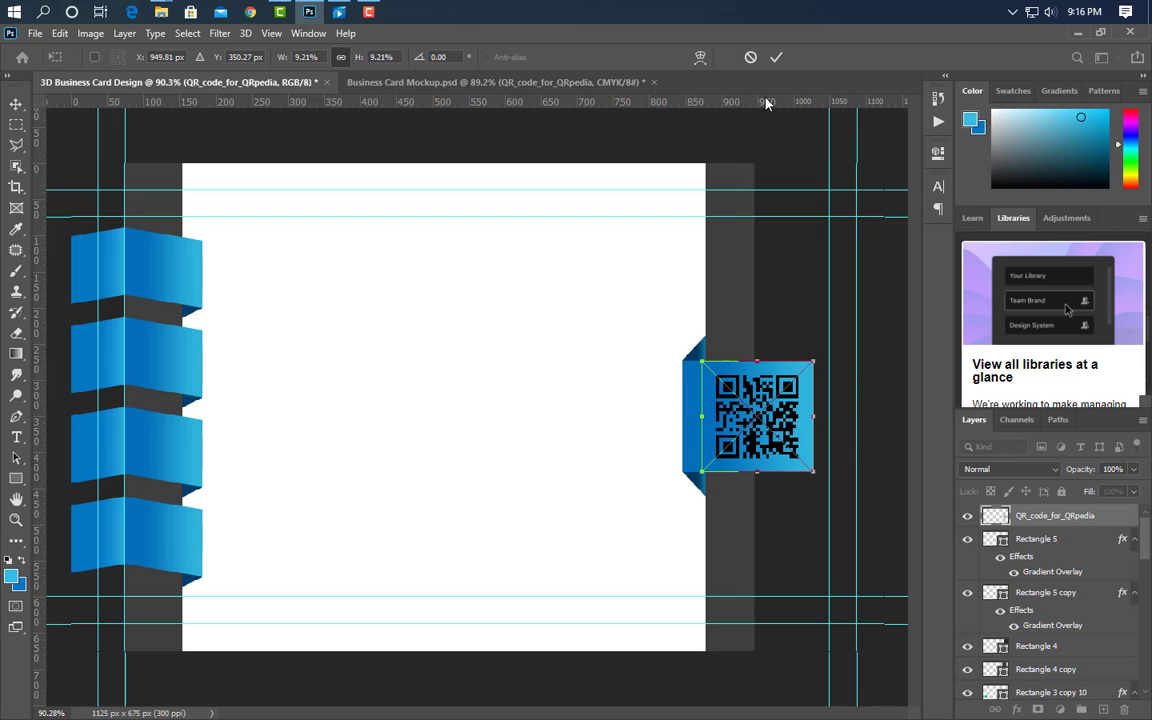
{"action": "left_click", "coordinate": [776, 57]}
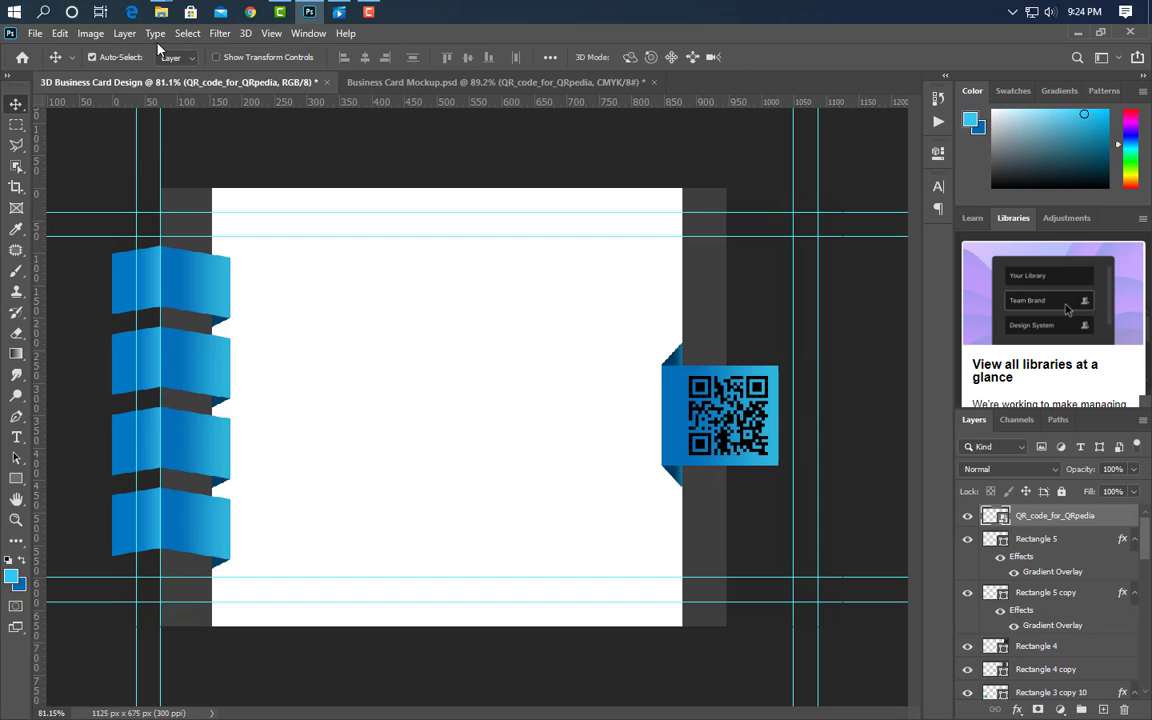
- Place the Graphics World logo on the card at half its placed size
{"action": "mouse_move", "coordinate": [158, 12]}
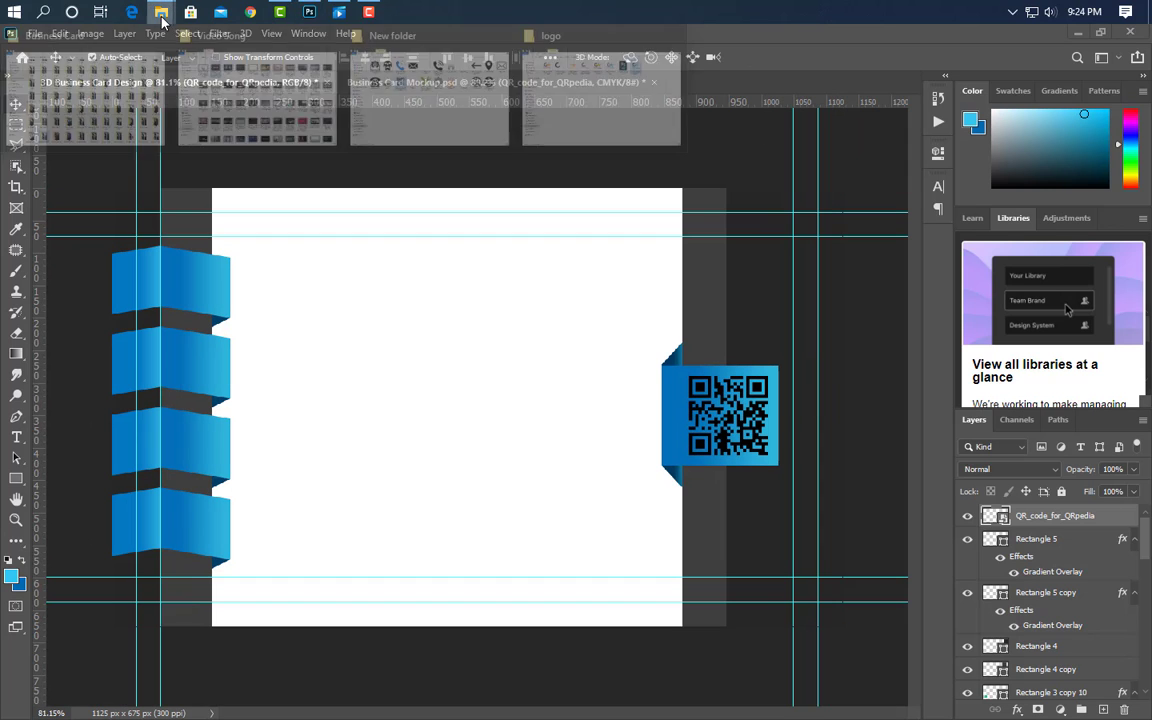
{"action": "left_click", "coordinate": [575, 104]}
{"action": "left_click_drag", "start_coordinate": [805, 145], "coordinate": [514, 468]}
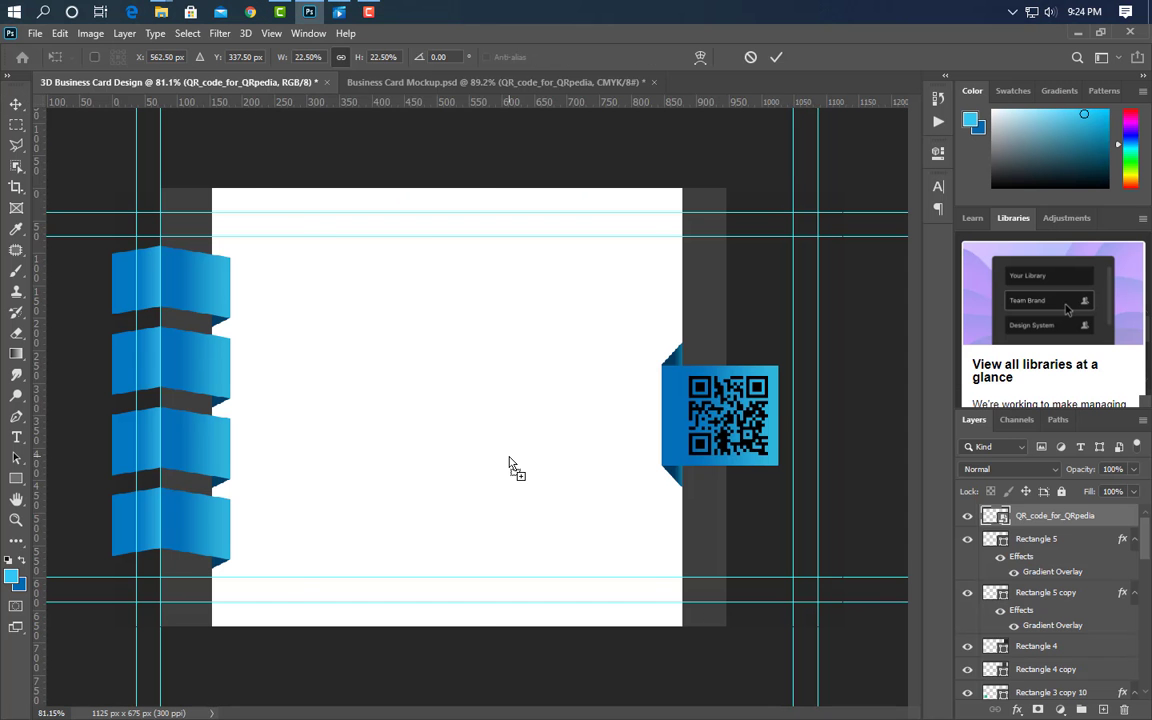
{"action": "left_click_drag", "start_coordinate": [697, 407], "coordinate": [522, 454]}
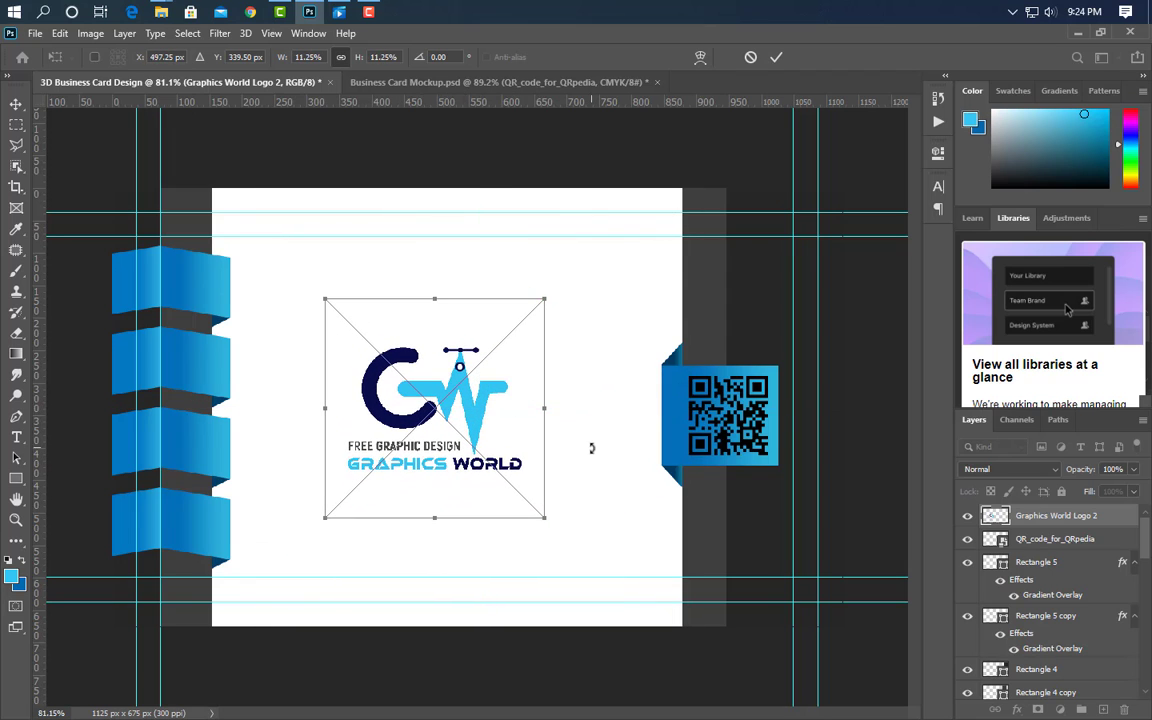
{"action": "left_click", "coordinate": [777, 58]}
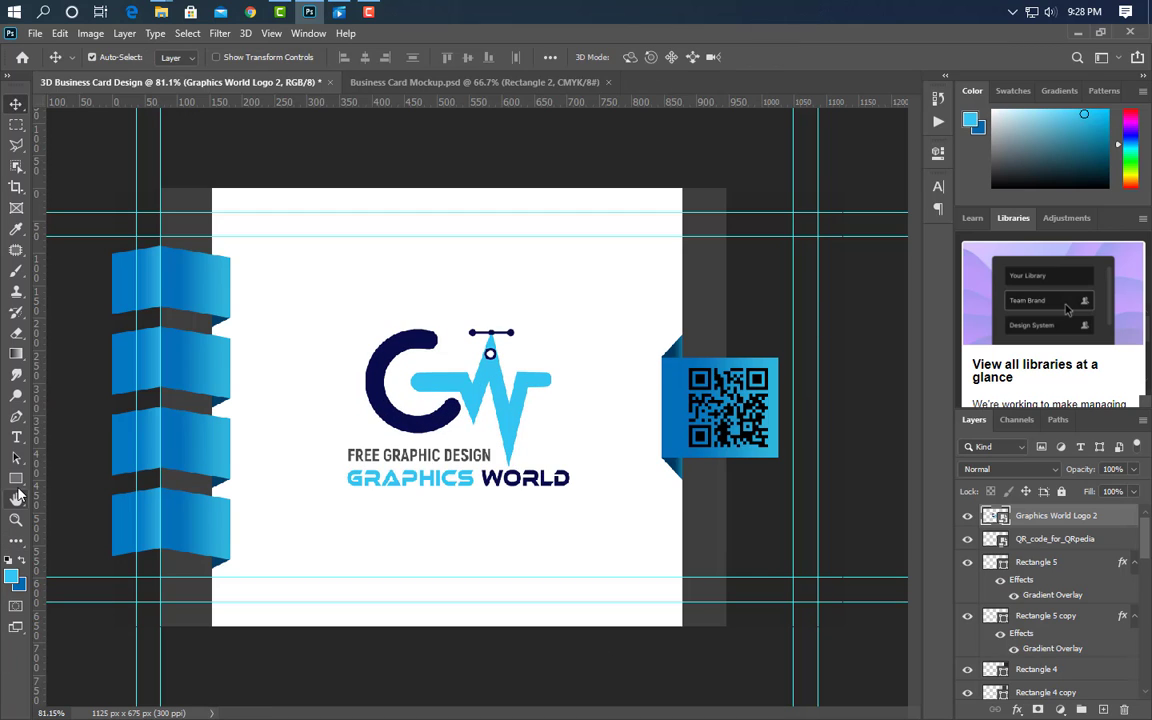
- Draw a wide bar along the card's bottom edge filled with #262626
{"action": "left_click", "coordinate": [16, 479]}
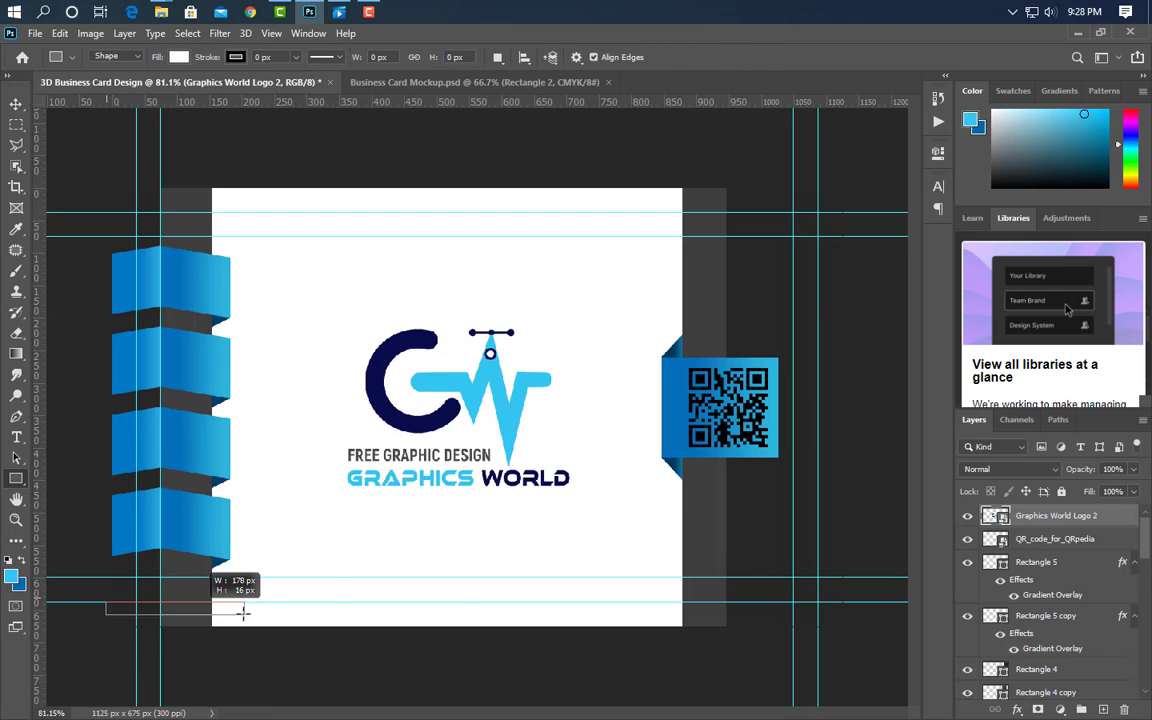
{"action": "left_click_drag", "start_coordinate": [243, 612], "coordinate": [832, 643]}
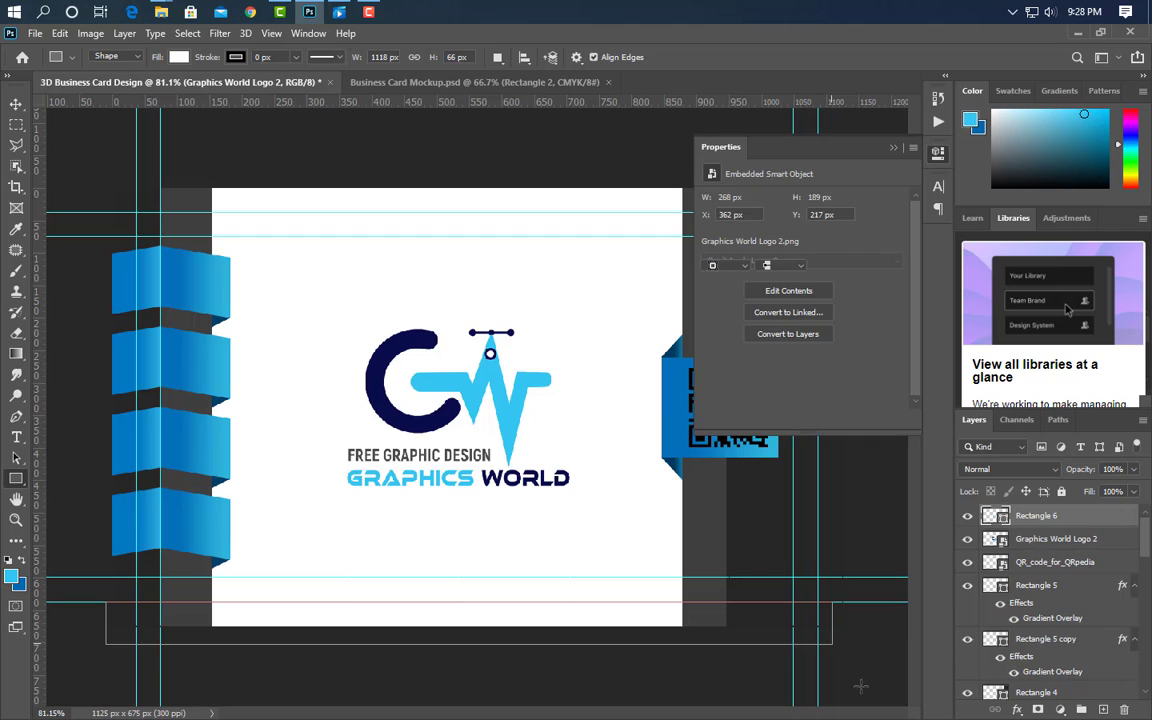
{"action": "left_click", "coordinate": [894, 148]}
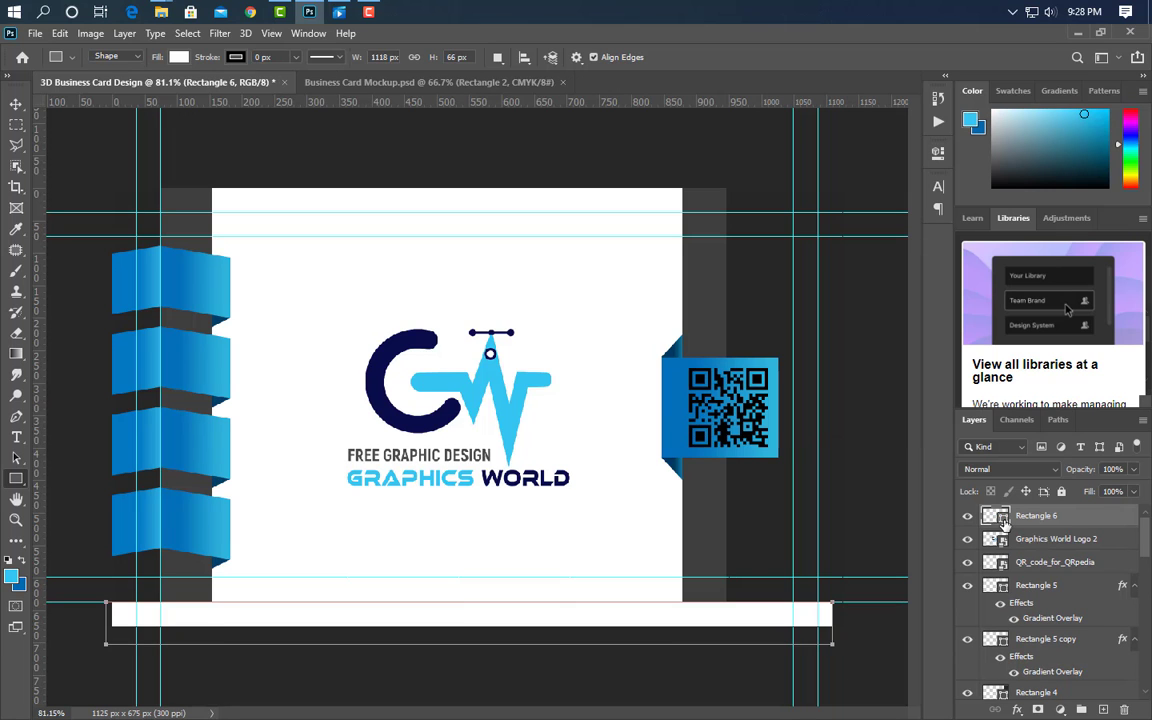
{"action": "double_click", "coordinate": [1004, 522]}
{"action": "left_click", "coordinate": [758, 343]}
{"action": "left_click", "coordinate": [1107, 439]}
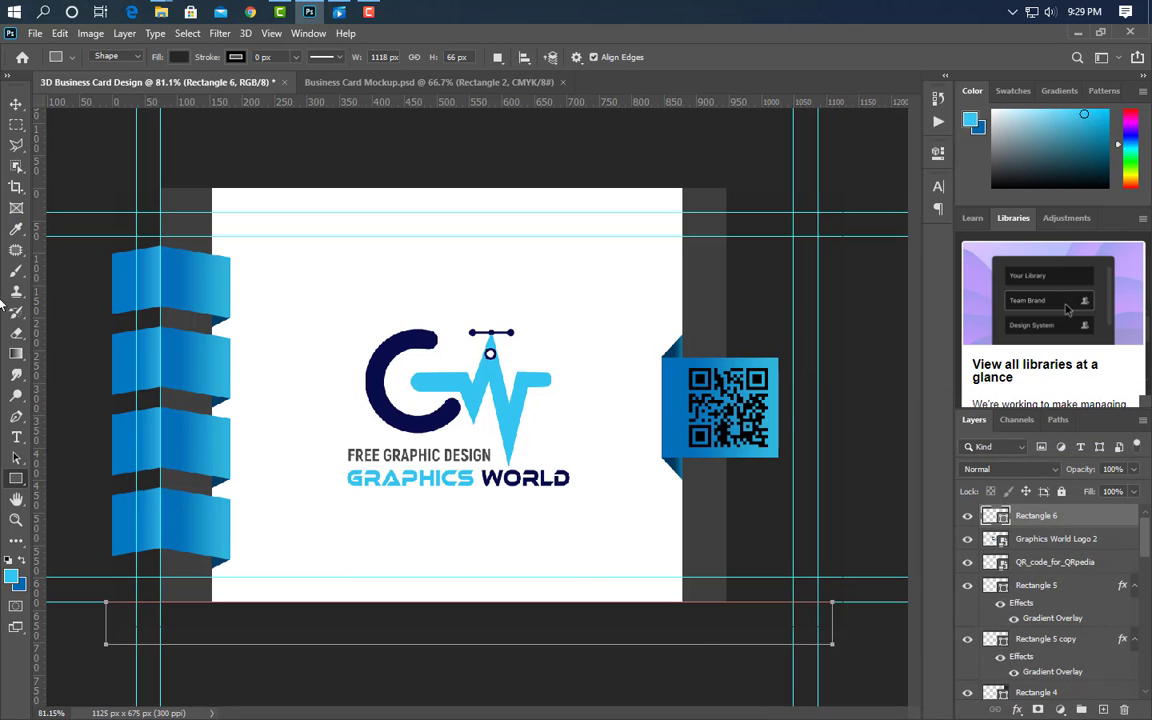
{"action": "left_click", "coordinate": [14, 105]}
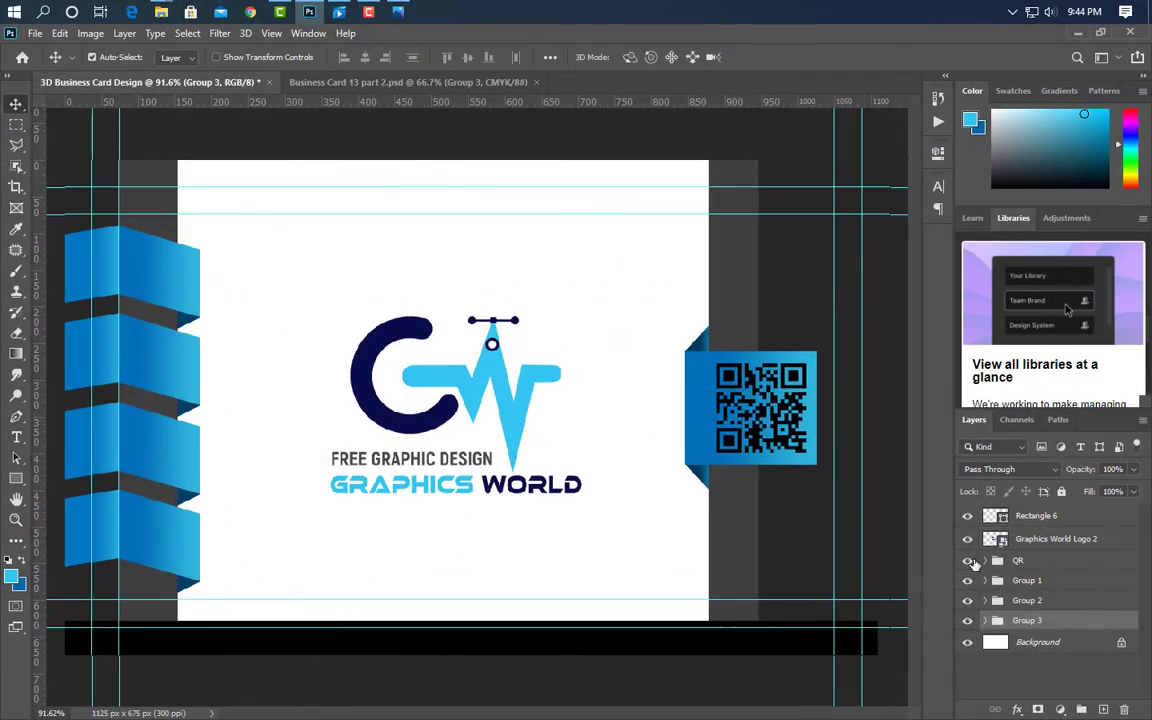
- Delete the QR group and combine Groups 1 through 3 into Group 4
{"action": "left_click", "coordinate": [967, 561]}
{"action": "left_click", "coordinate": [1105, 564]}
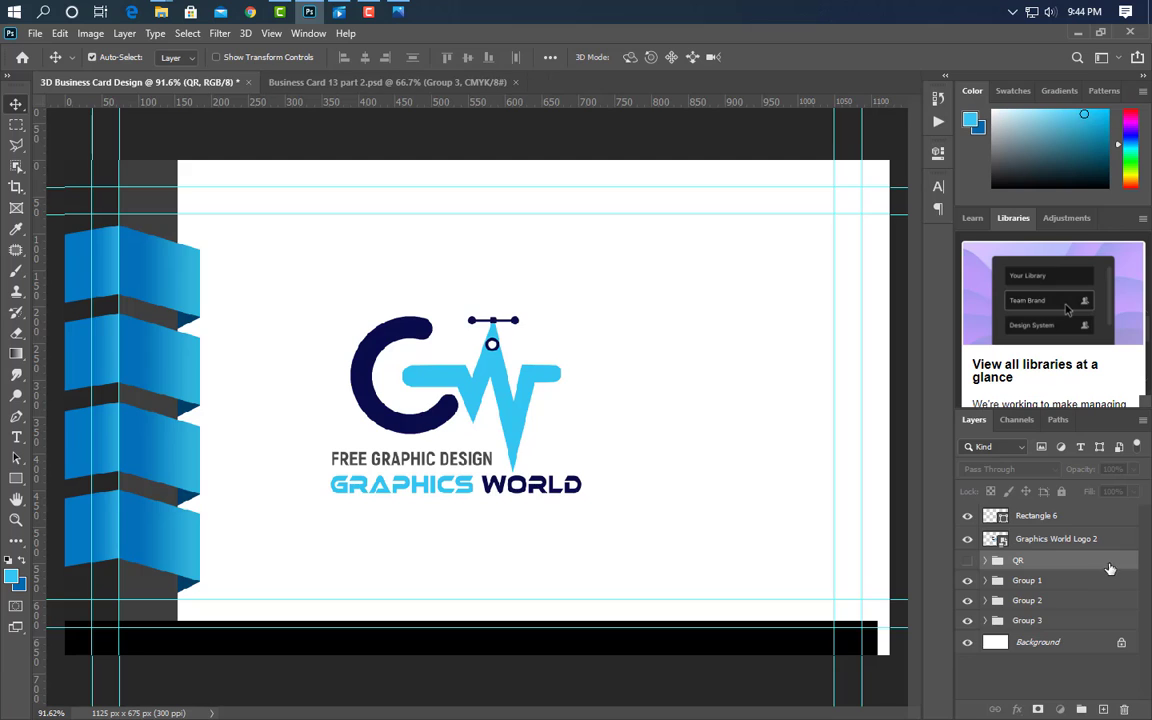
{"action": "left_click_drag", "start_coordinate": [1110, 568], "coordinate": [1124, 709]}
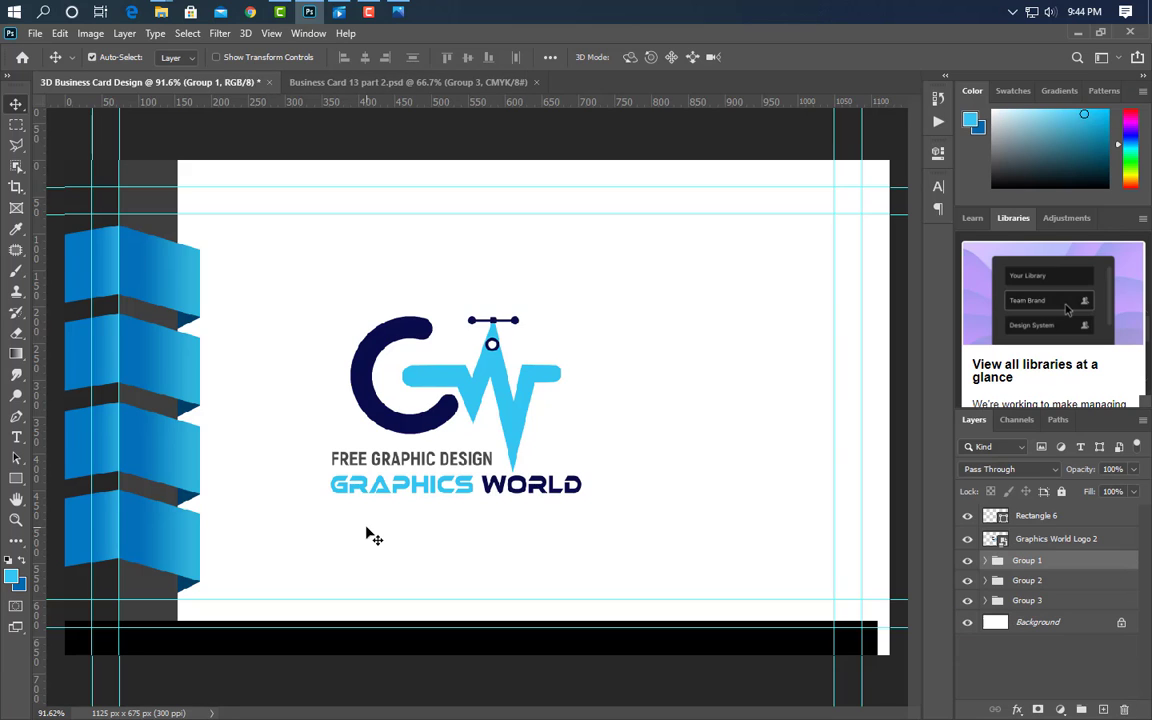
{"action": "left_click", "coordinate": [1075, 601], "text": "shift"}
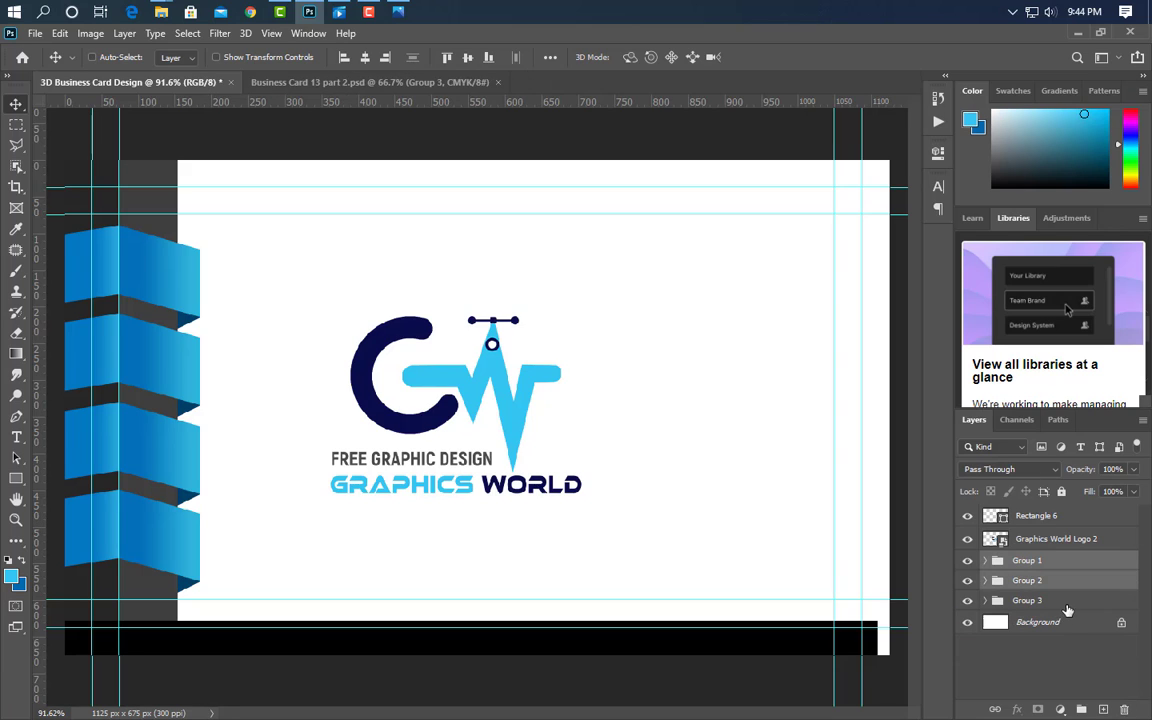
{"action": "left_click", "coordinate": [1081, 710]}
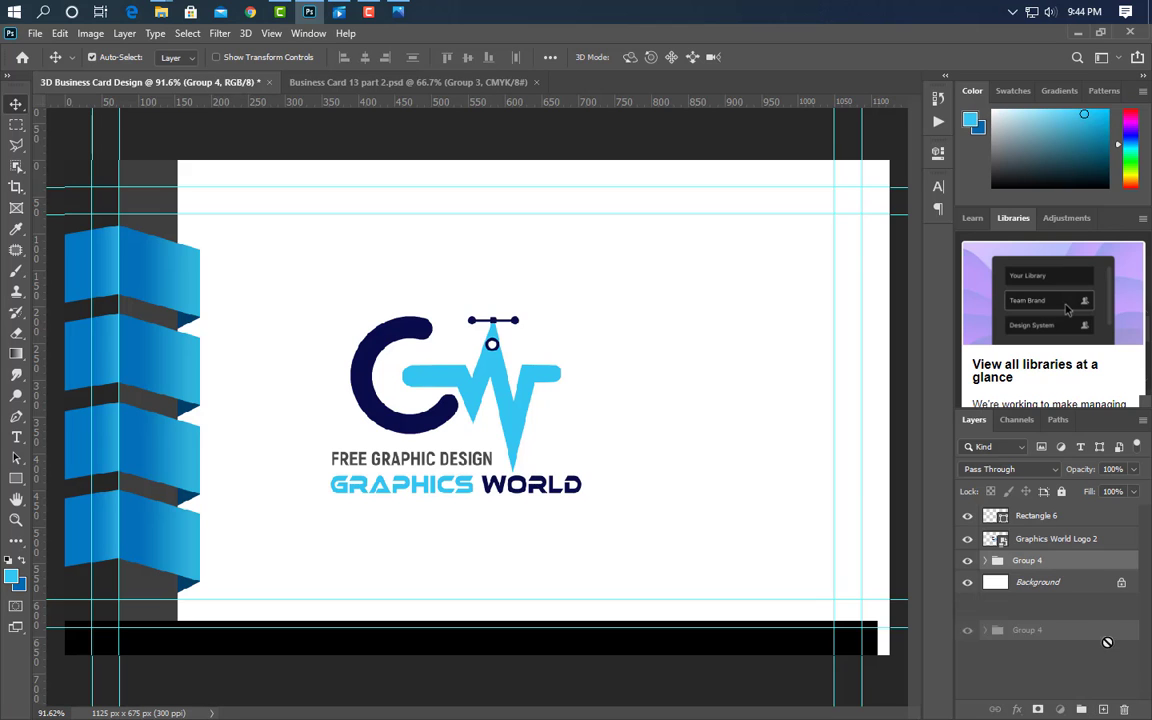
- Duplicate Group 4, flip the copy horizontally, and nudge it right to mid-card
{"action": "key", "text": "ctrl+j"}
{"action": "key", "text": "ctrl+t"}
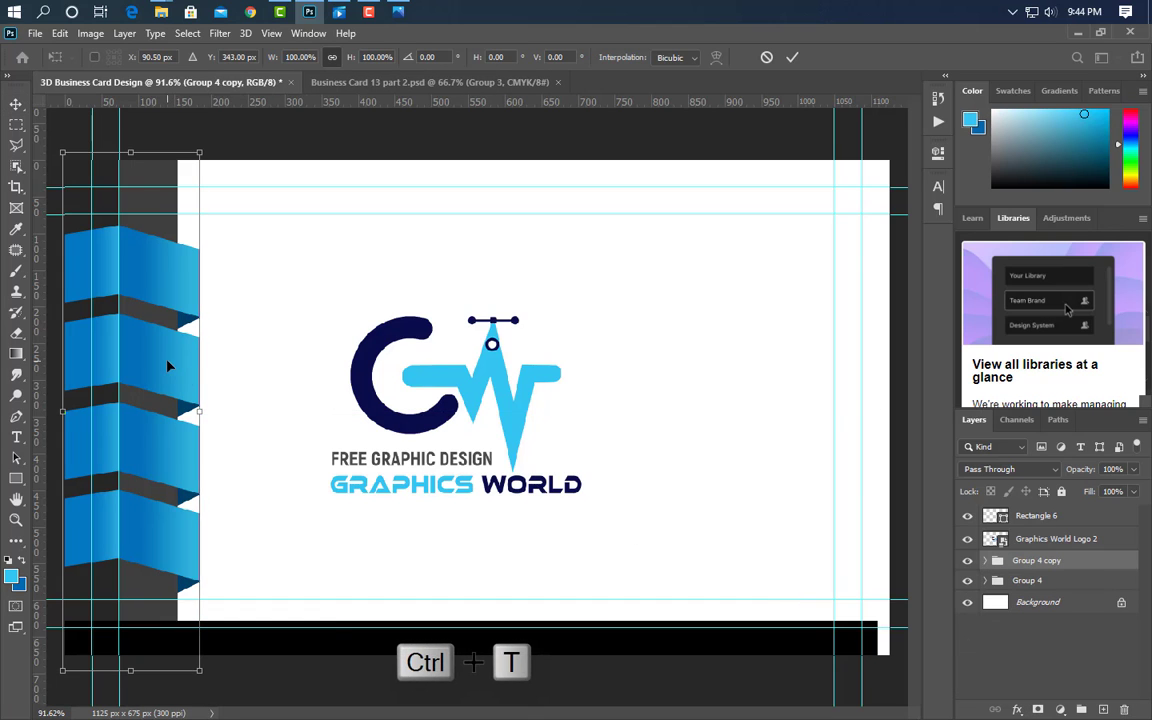
{"action": "right_click", "coordinate": [169, 363]}
{"action": "left_click", "coordinate": [259, 632]}
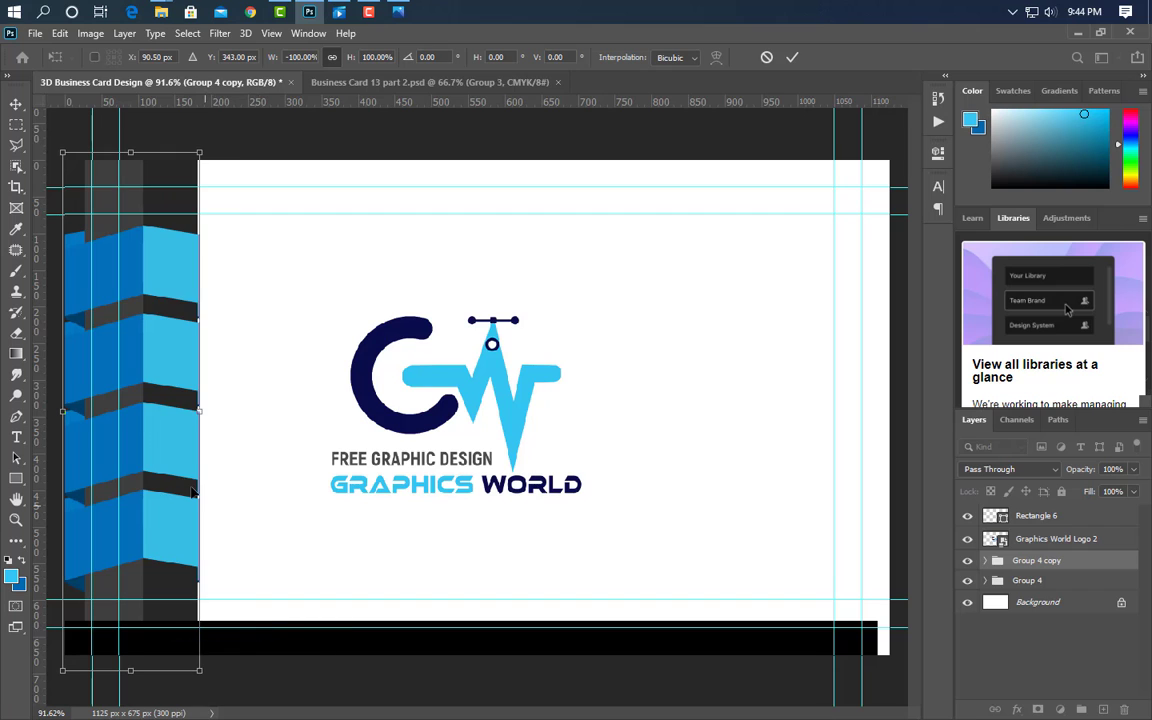
{"action": "key", "text": "Right"}
{"action": "key", "text": "Right"}
{"action": "key", "text": "Right"}
{"action": "key", "text": "Right"}
{"action": "key", "text": "Right"}
{"action": "key", "text": "Right"}
{"action": "key", "text": "Right"}
{"action": "key", "text": "Right"}
{"action": "key", "text": "Right"}
{"action": "key", "text": "Right"}
{"action": "key", "text": "Right"}
{"action": "key", "text": "Right"}
{"action": "key", "text": "Right"}
{"action": "key", "text": "Right"}
{"action": "key", "text": "Right"}
{"action": "key", "text": "Right"}
{"action": "key", "text": "Right"}
{"action": "key", "text": "Right"}
{"action": "key", "text": "Right"}
{"action": "key", "text": "Right"}
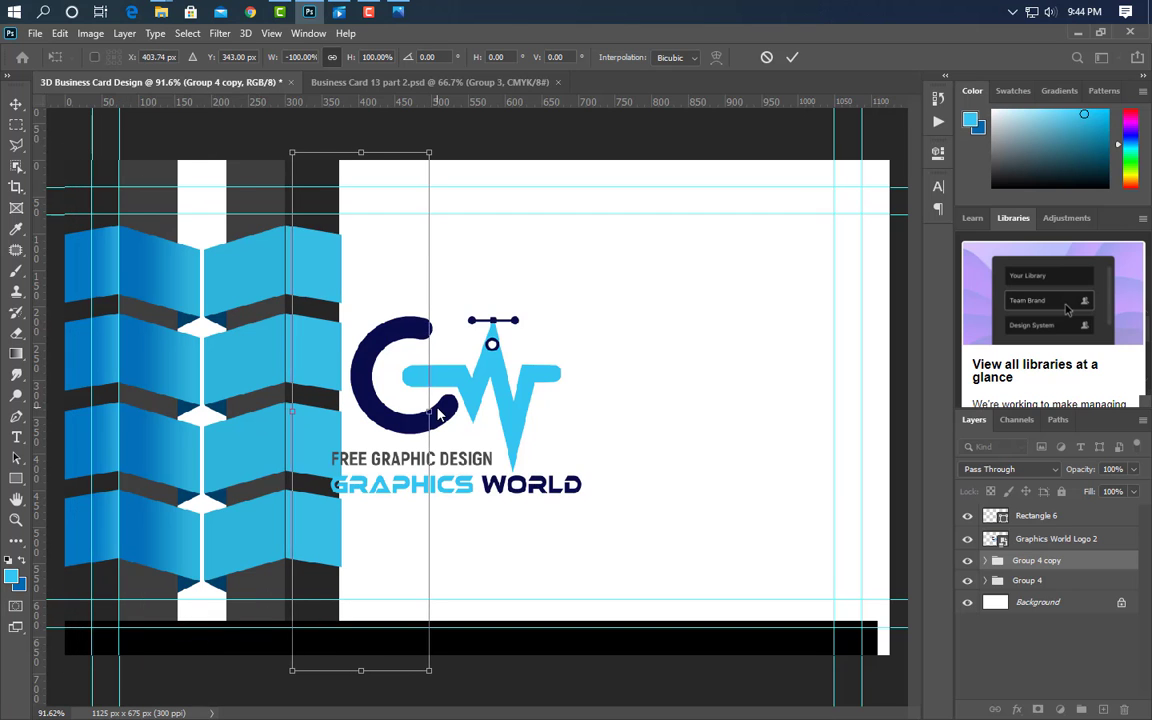
{"action": "key", "text": "Right"}
{"action": "key", "text": "Right"}
{"action": "key", "text": "Right"}
{"action": "key", "text": "Right"}
{"action": "key", "text": "Right"}
{"action": "key", "text": "Right"}
{"action": "key", "text": "Right"}
{"action": "key", "text": "Right"}
{"action": "key", "text": "Right"}
{"action": "key", "text": "Right"}
{"action": "key", "text": "Right"}
{"action": "key", "text": "Right"}
{"action": "key", "text": "Right"}
{"action": "key", "text": "Right"}
{"action": "key", "text": "Right"}
{"action": "key", "text": "Right"}
{"action": "key", "text": "Right"}
{"action": "key", "text": "Right"}
{"action": "key", "text": "Right"}
{"action": "key", "text": "Right"}
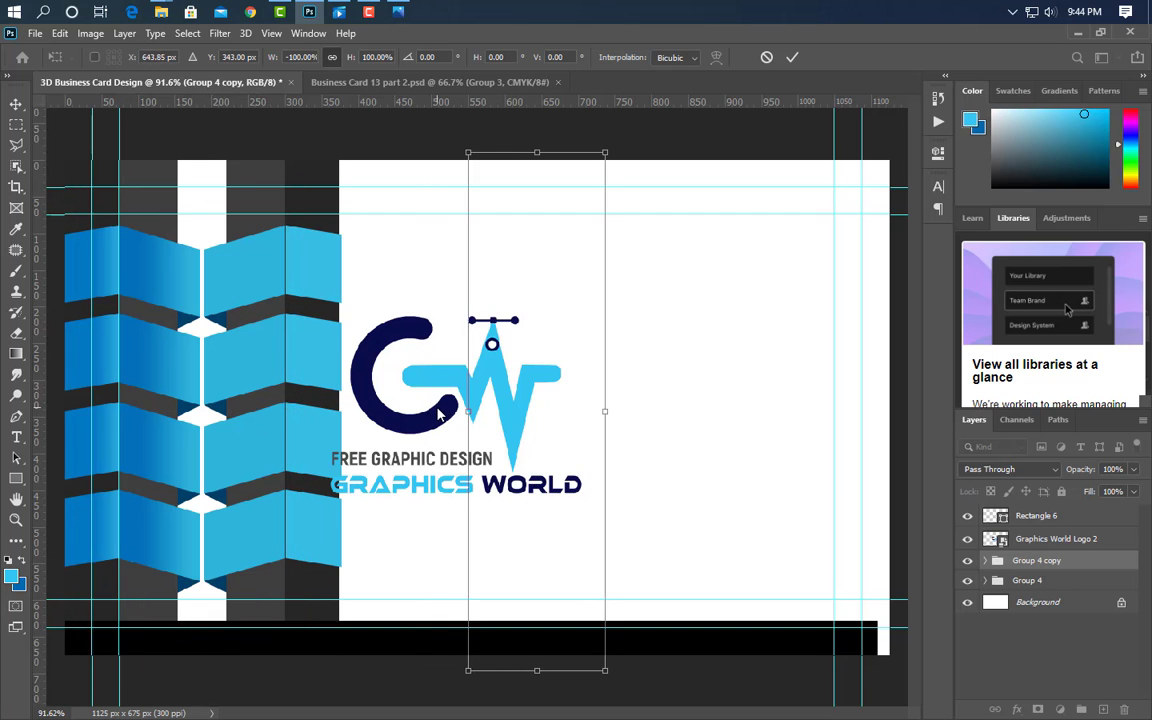
{"action": "key", "text": "Right"}
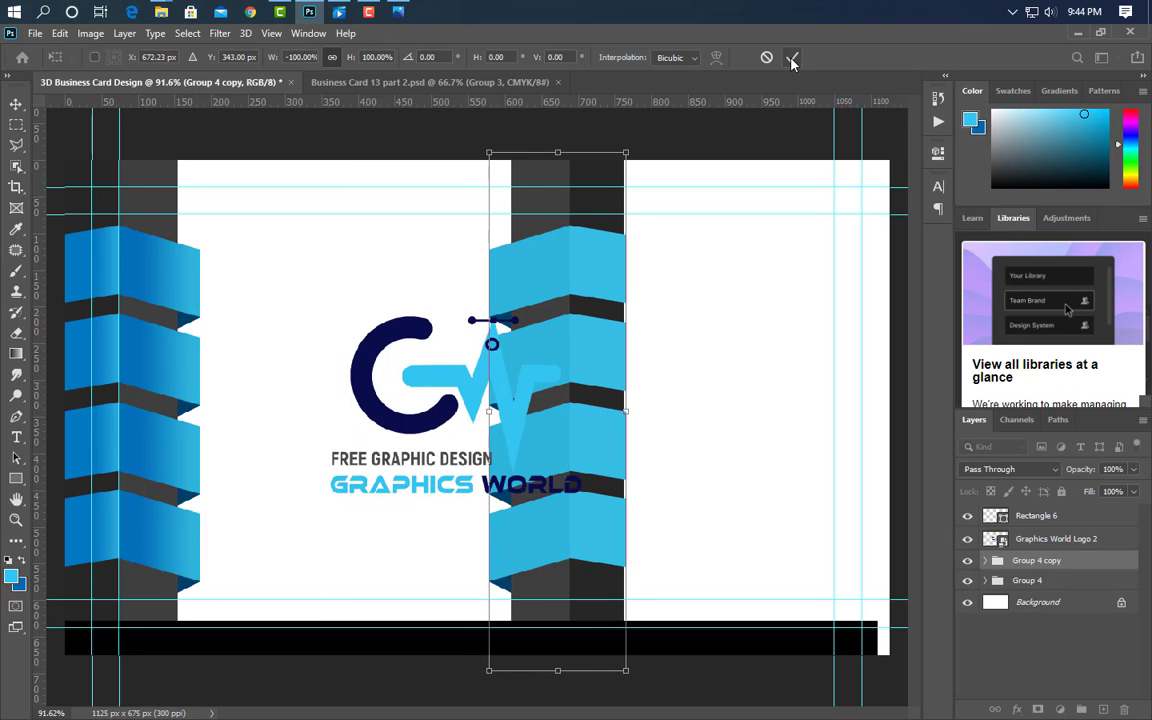
{"action": "left_click", "coordinate": [791, 58]}
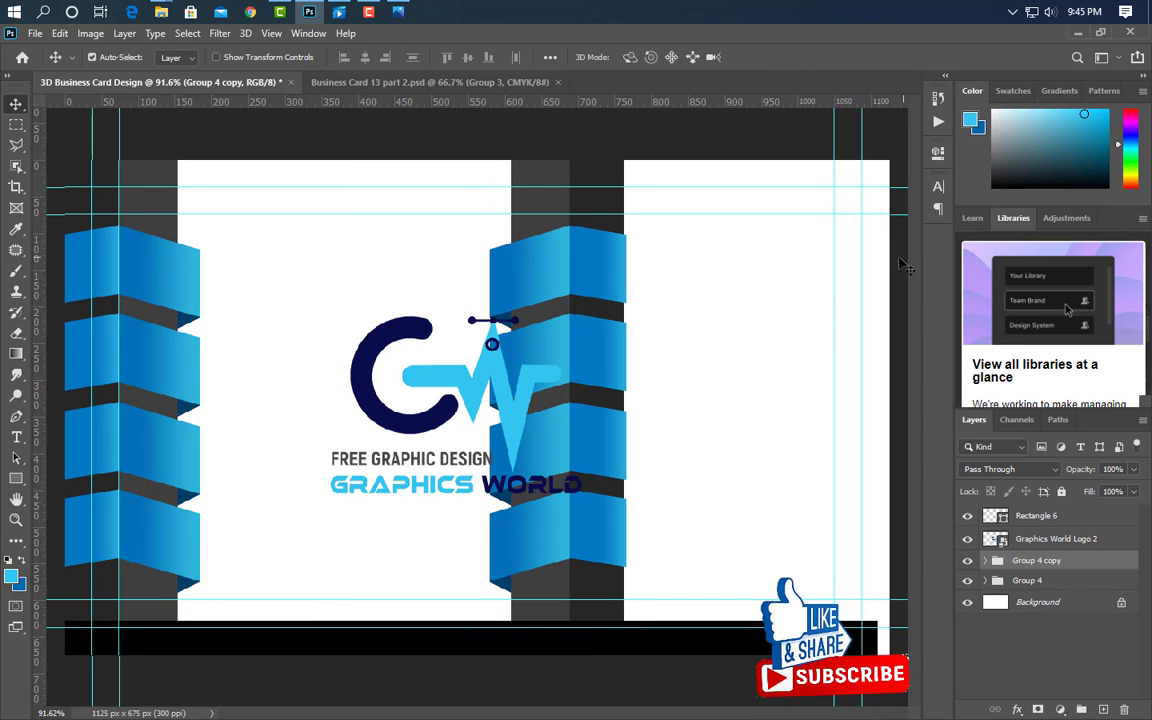
- Draw a white rectangle, Rectangle 8, beside the top ribbon
{"action": "scroll", "coordinate": [900, 265], "scroll_direction": "up", "scroll_amount": 5}
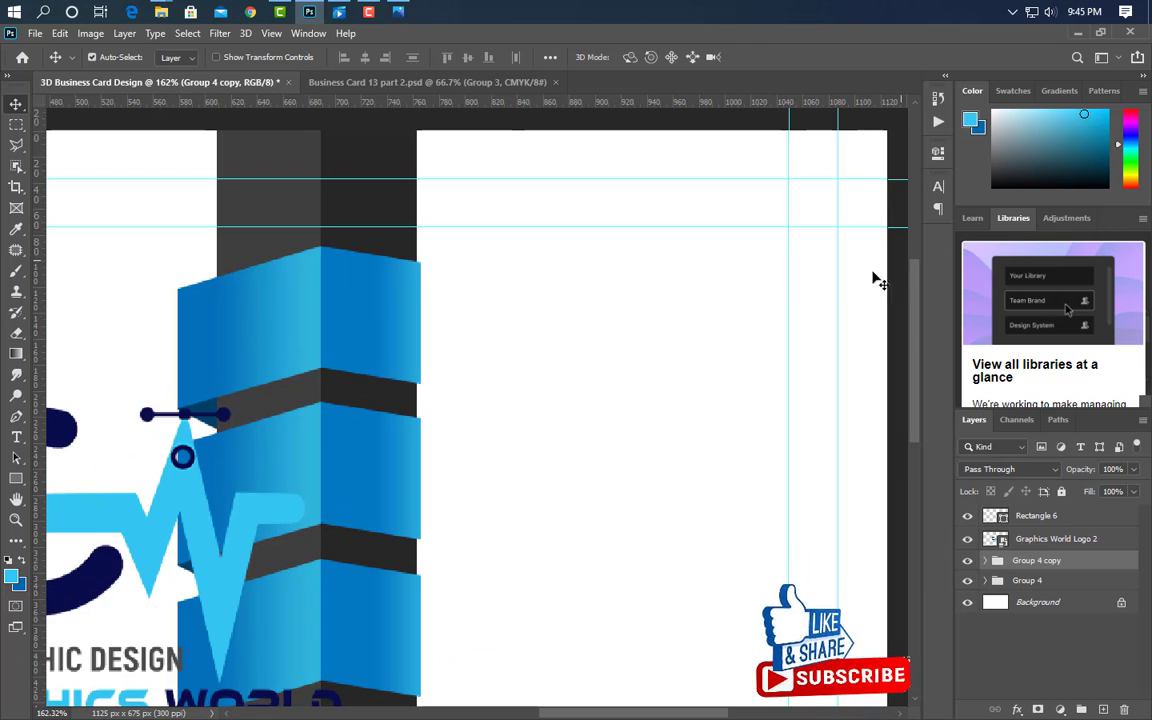
{"action": "left_click_drag", "start_coordinate": [658, 714], "coordinate": [680, 714]}
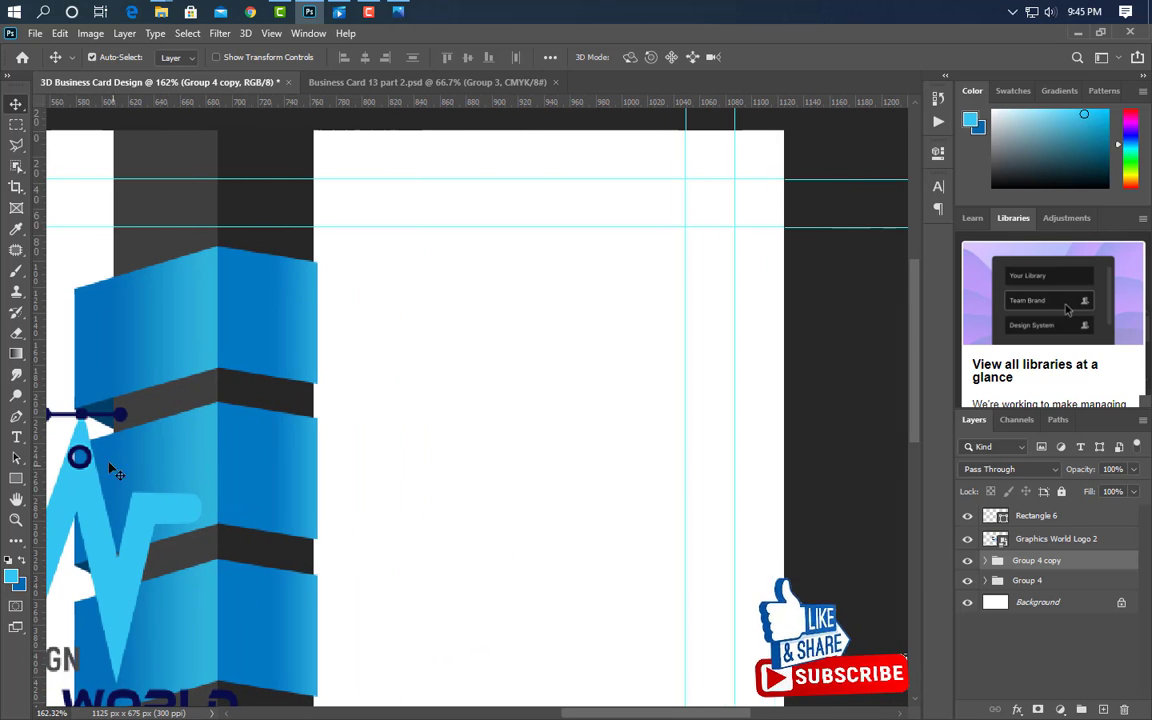
{"action": "left_click", "coordinate": [16, 478]}
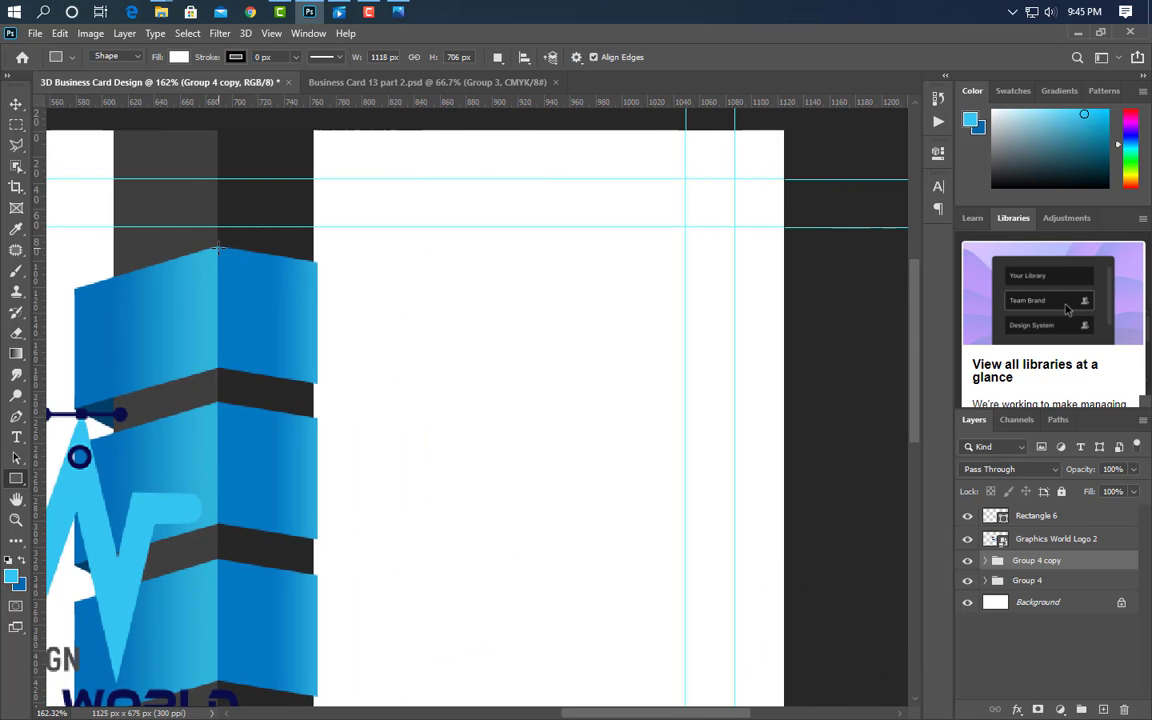
{"action": "left_click_drag", "start_coordinate": [218, 247], "coordinate": [841, 366]}
{"action": "left_click", "coordinate": [894, 149]}
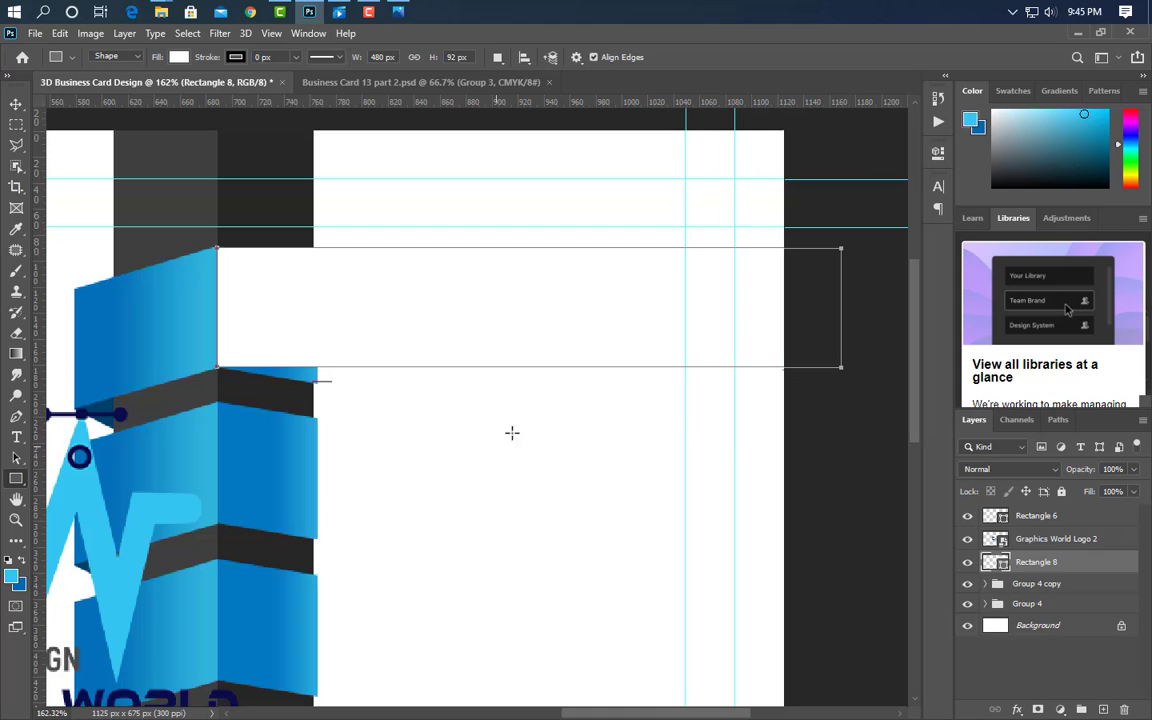
{"action": "left_click", "coordinate": [16, 104]}
- Paste the ribbon's gradient style onto Rectangle 8 at 70% scale and duplicate it below
{"action": "left_click", "coordinate": [306, 377]}
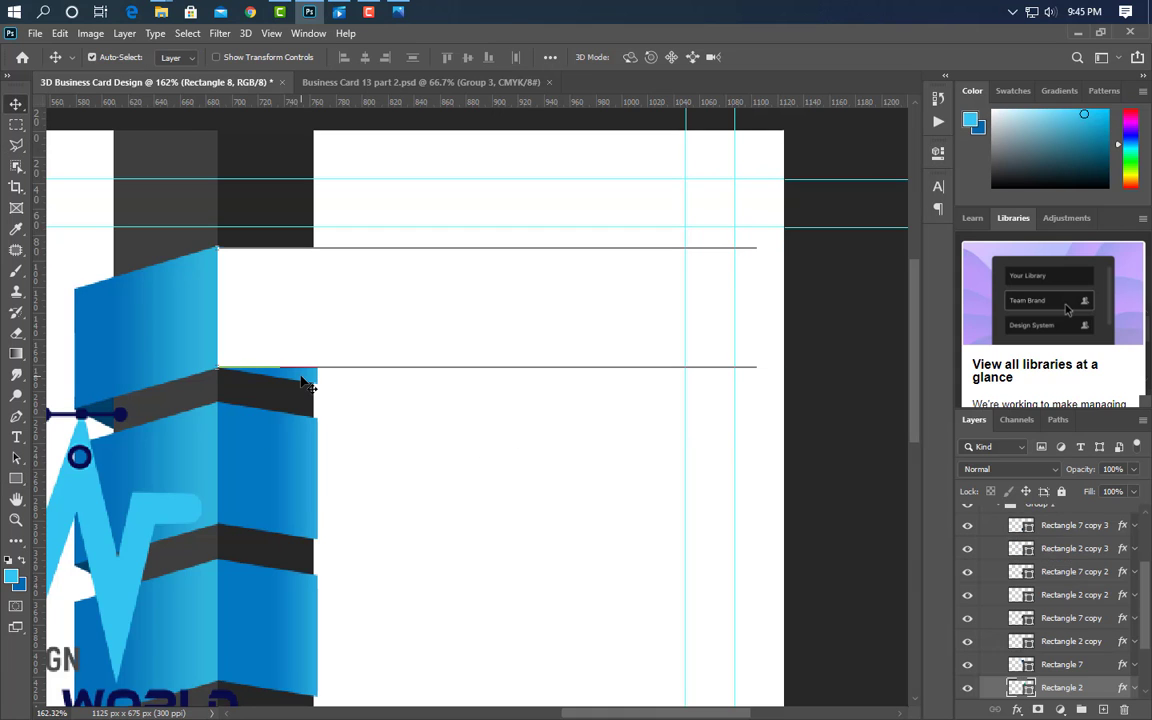
{"action": "right_click", "coordinate": [1097, 697]}
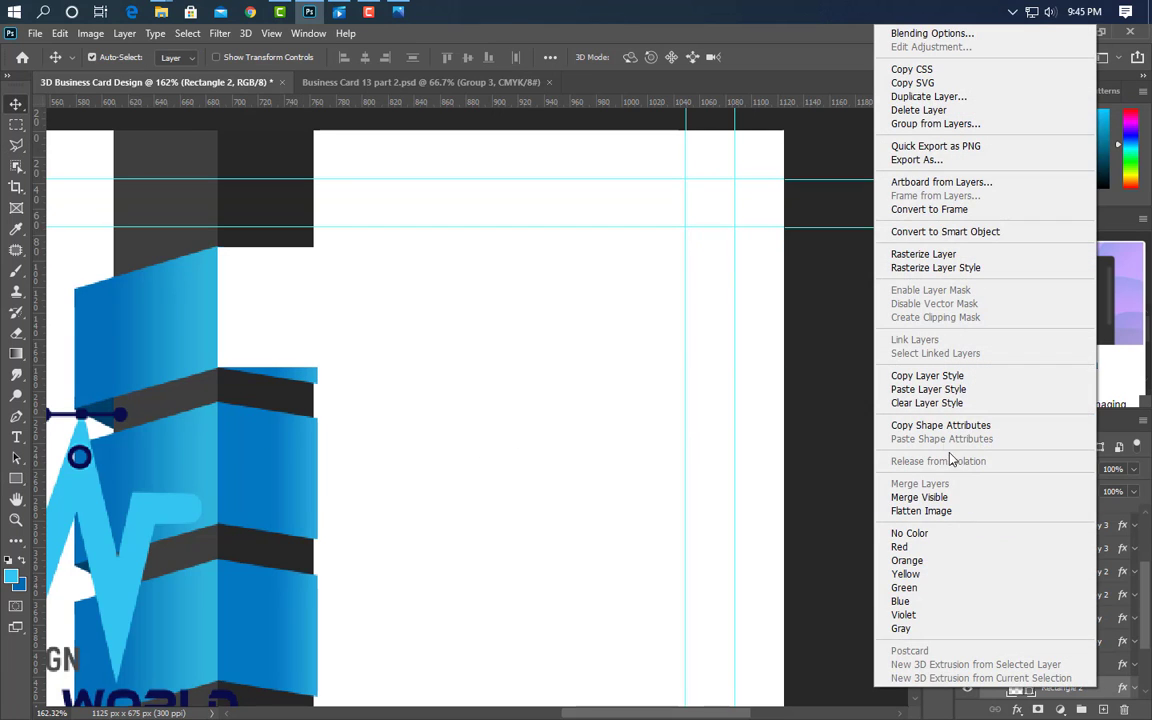
{"action": "left_click", "coordinate": [866, 375]}
{"action": "left_click", "coordinate": [530, 326]}
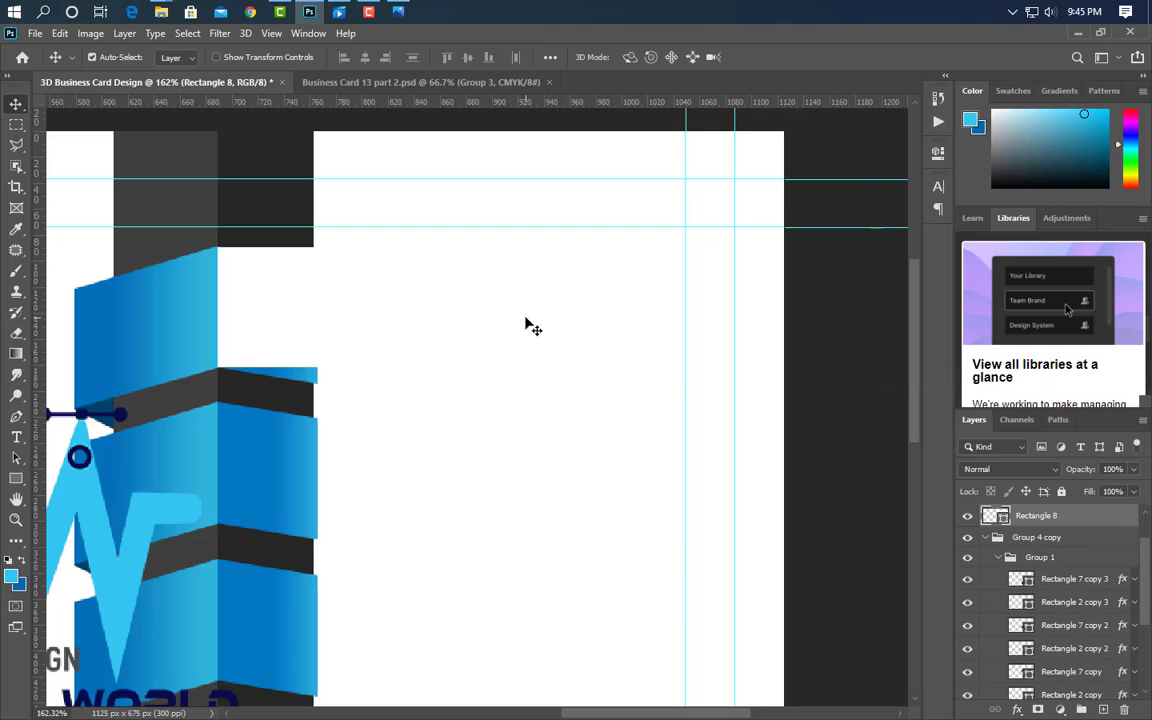
{"action": "right_click", "coordinate": [1076, 518]}
{"action": "left_click", "coordinate": [952, 422]}
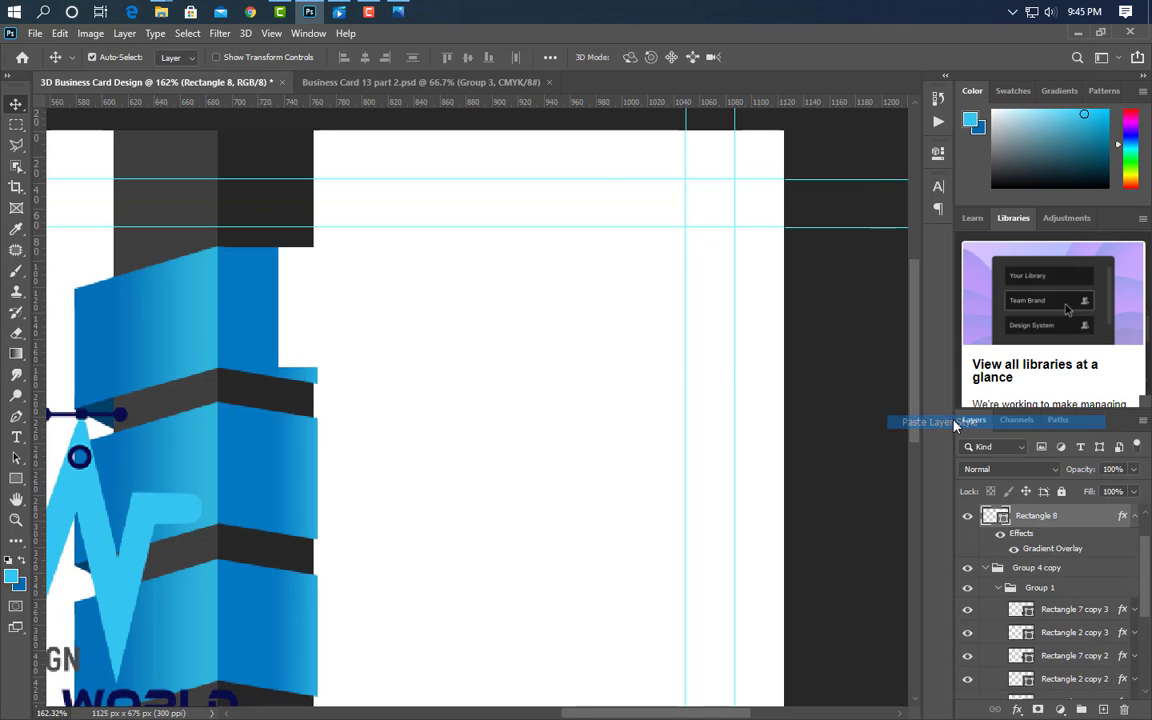
{"action": "left_click", "coordinate": [314, 381]}
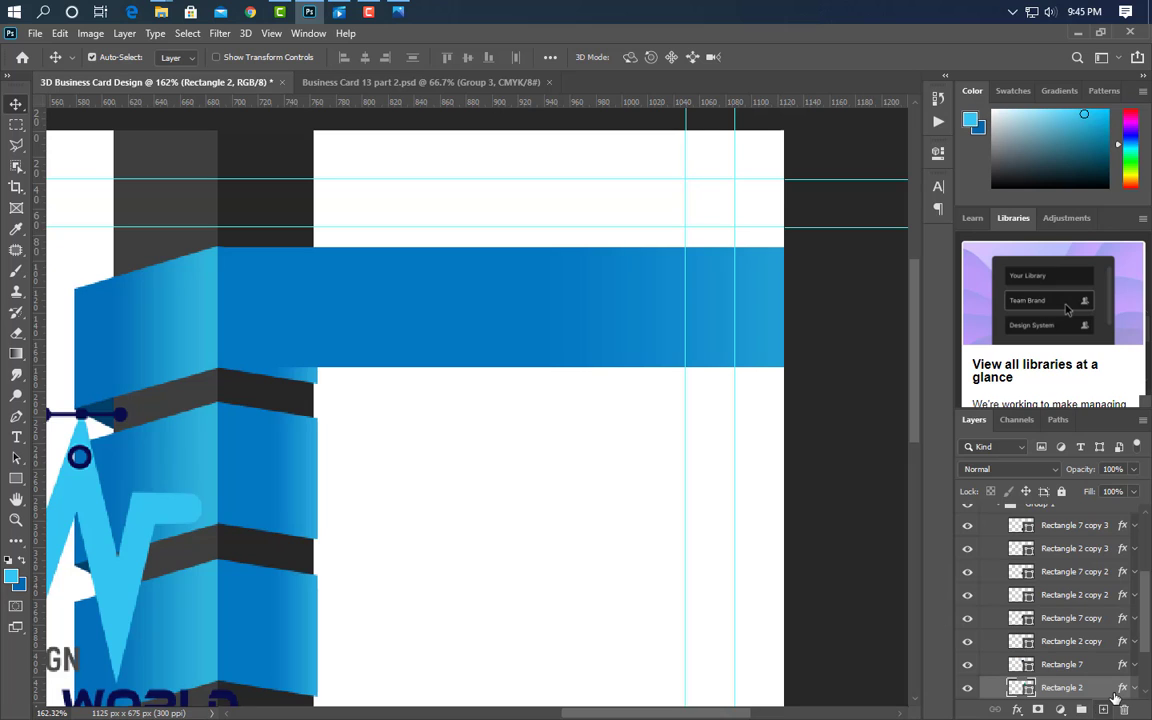
{"action": "left_click_drag", "start_coordinate": [1115, 697], "coordinate": [1124, 709]}
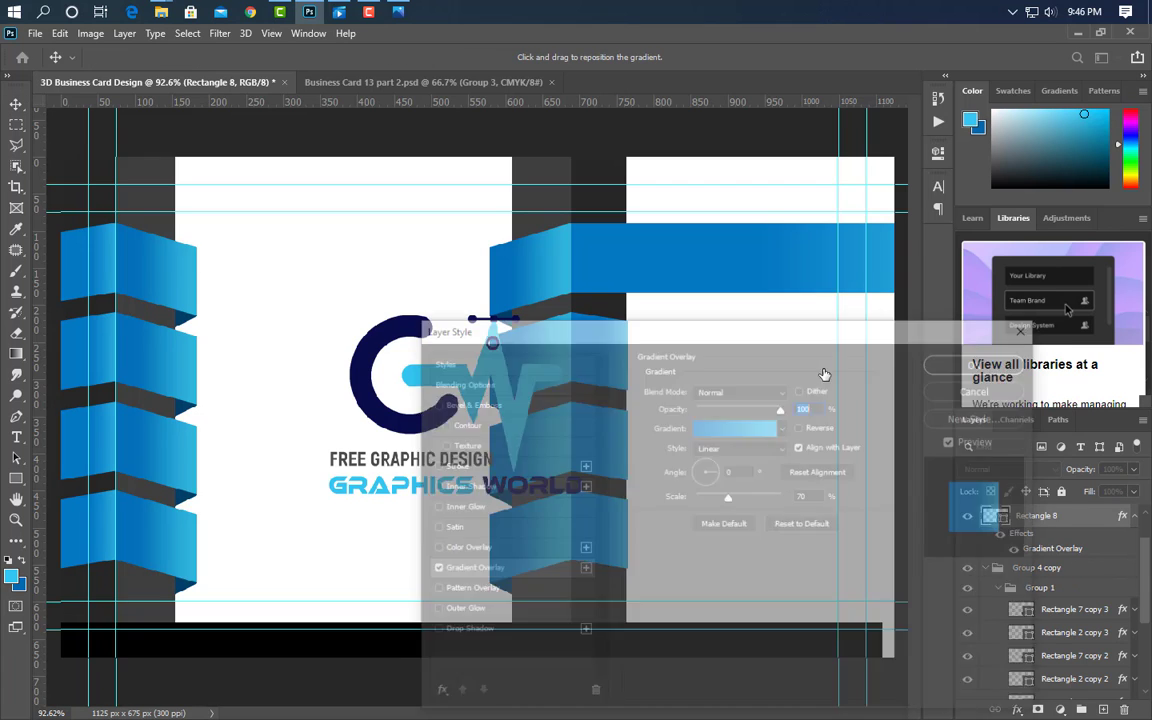
{"action": "left_click_drag", "start_coordinate": [794, 267], "coordinate": [748, 270]}
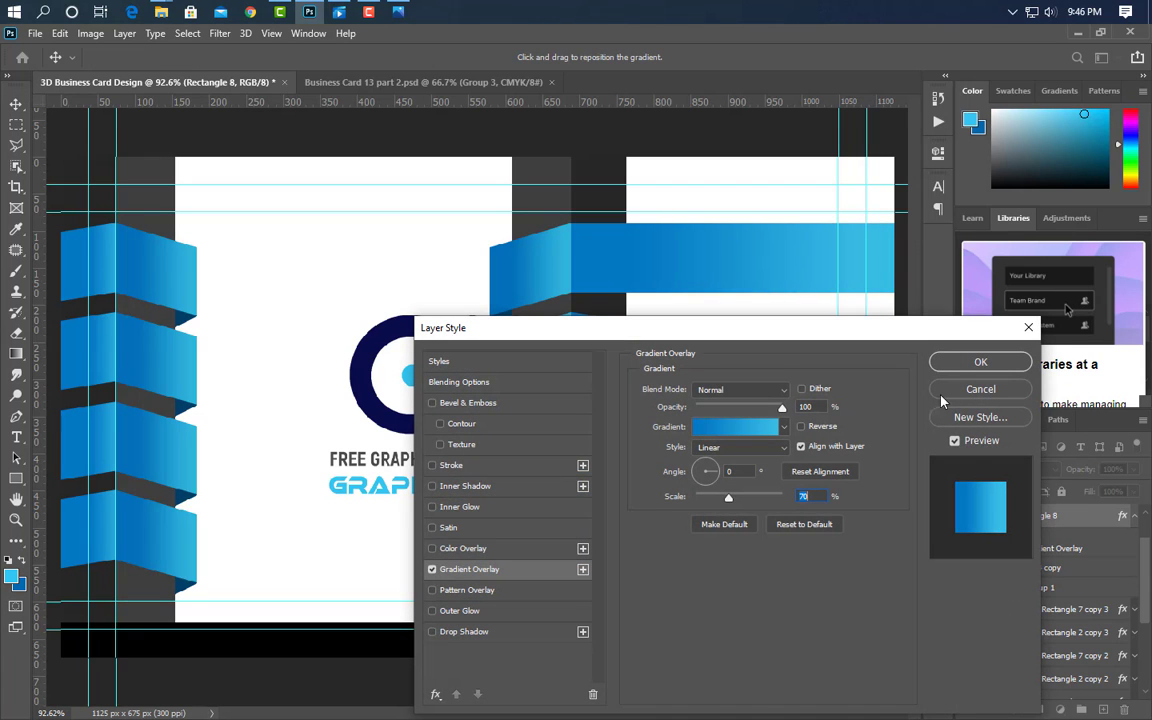
{"action": "left_click", "coordinate": [981, 364]}
{"action": "left_click_drag", "start_coordinate": [751, 270], "coordinate": [748, 366]}
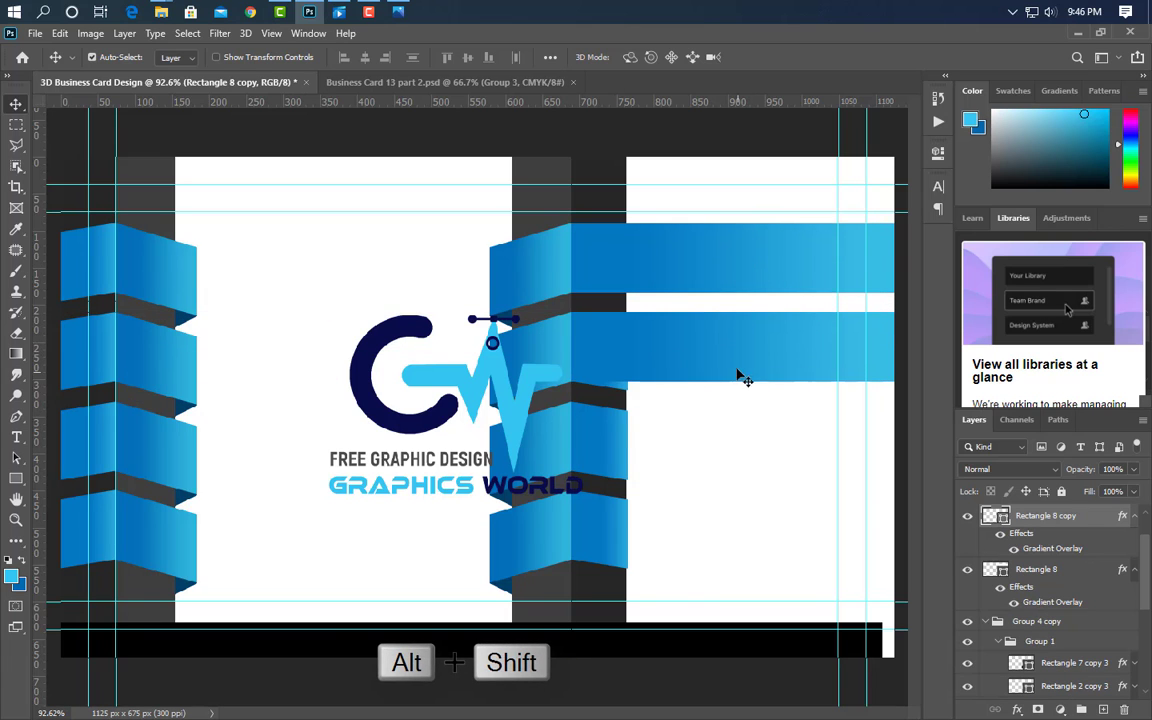
- Add another blue bar copy below and delete the Rectangle 2 copy 3 and Rectangle 2 copy layers
{"action": "left_click_drag", "start_coordinate": [739, 415], "coordinate": [735, 534]}
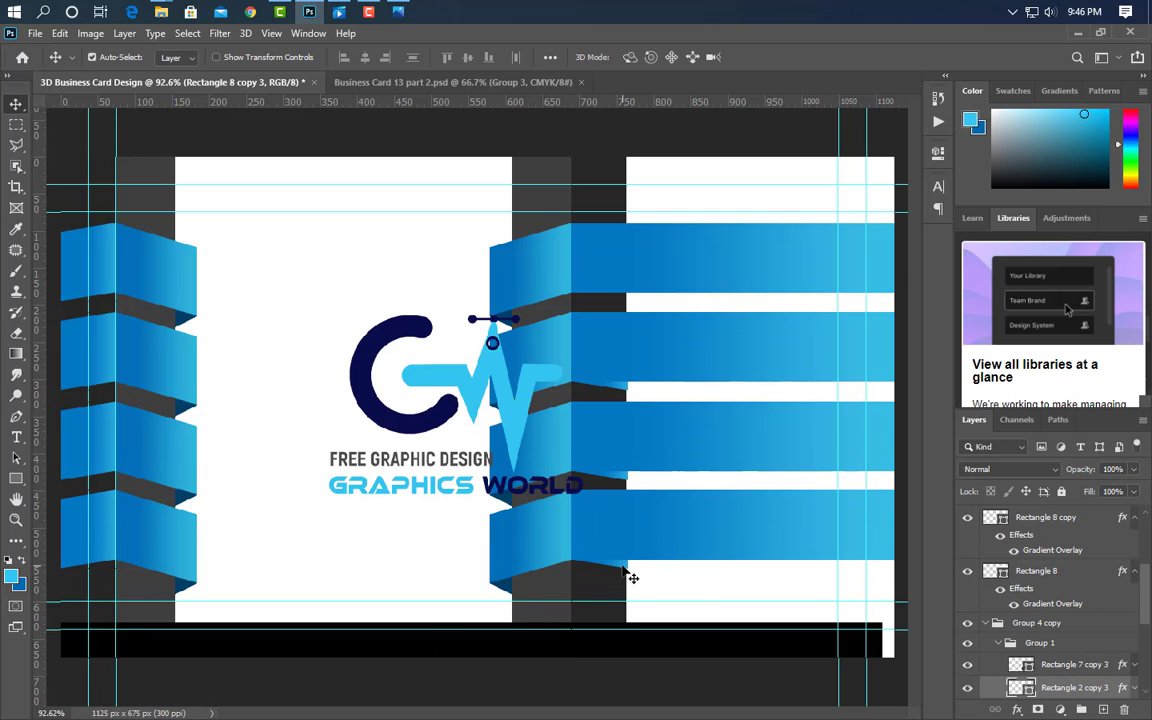
{"action": "left_click_drag", "start_coordinate": [1104, 691], "coordinate": [1124, 709]}
{"action": "left_click", "coordinate": [630, 488]}
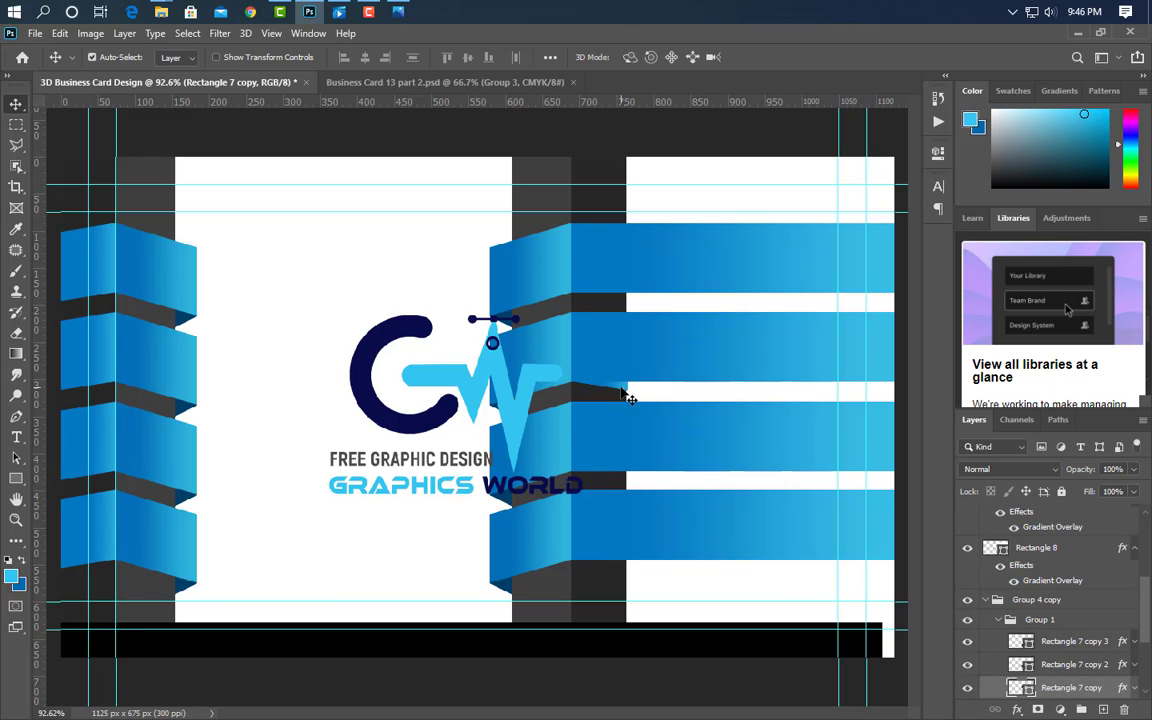
{"action": "left_click", "coordinate": [627, 398]}
{"action": "left_click_drag", "start_coordinate": [1110, 693], "coordinate": [1124, 709]}
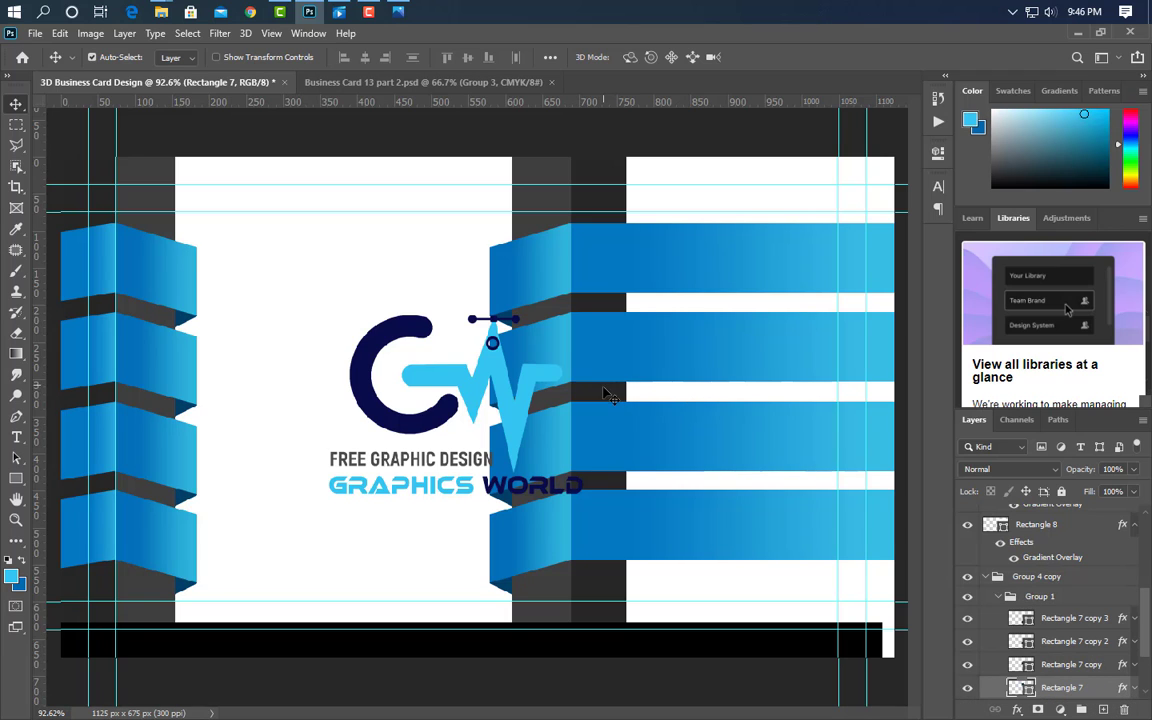
- Stretch the dark backdrop bar rightward across the card
{"action": "left_click", "coordinate": [607, 393]}
{"action": "key", "text": "ctrl+t"}
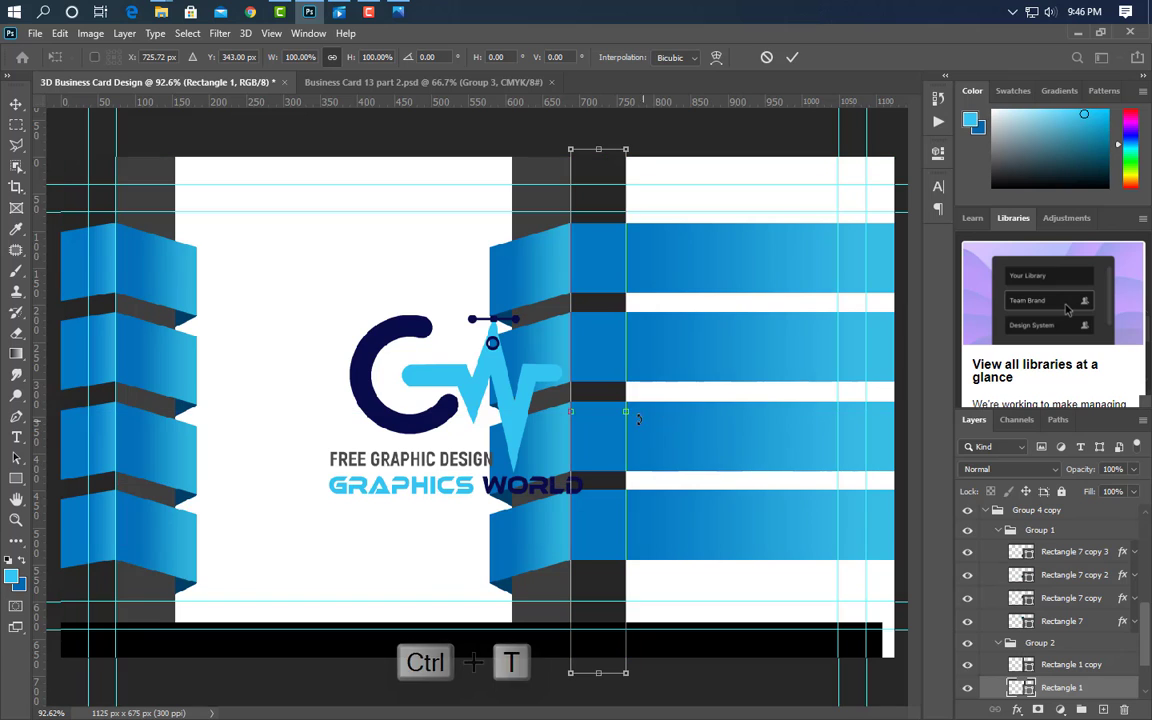
{"action": "left_click_drag", "start_coordinate": [638, 419], "coordinate": [907, 427]}
{"action": "left_click", "coordinate": [792, 57]}
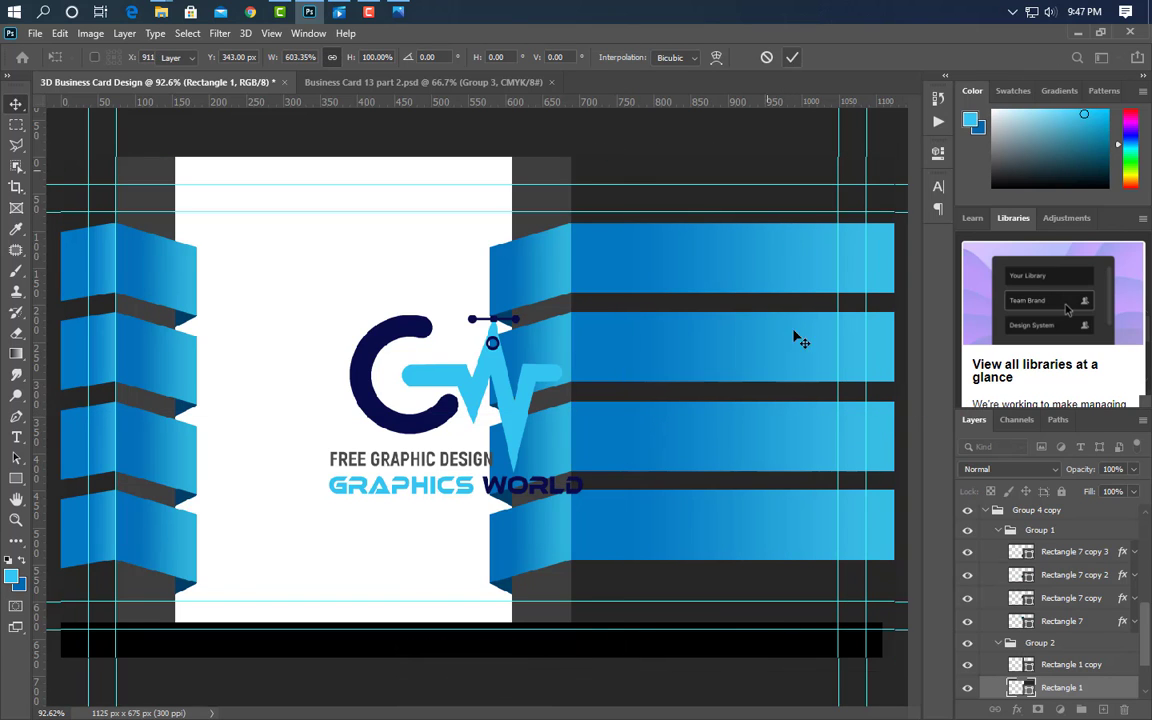
- Shrink the Graphics World logo and centre it on the white panel
{"action": "left_click", "coordinate": [370, 400]}
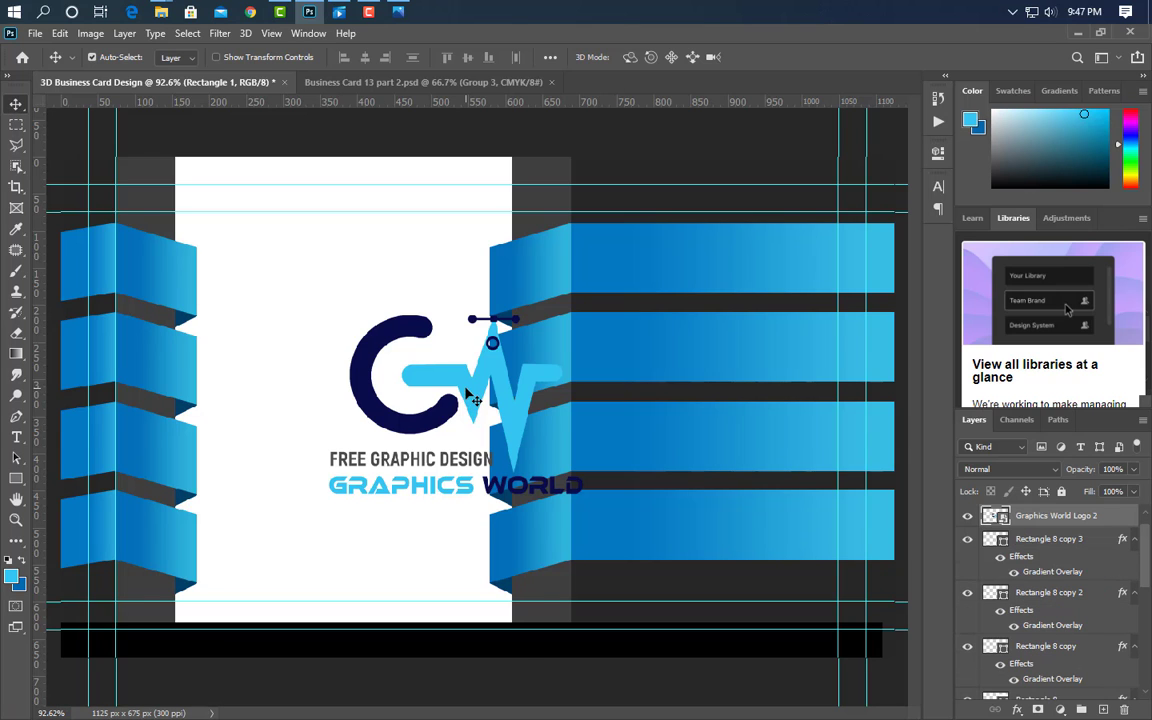
{"action": "key", "text": "ctrl+t"}
{"action": "left_click_drag", "start_coordinate": [616, 400], "coordinate": [514, 400]}
{"action": "left_click_drag", "start_coordinate": [437, 412], "coordinate": [373, 412]}
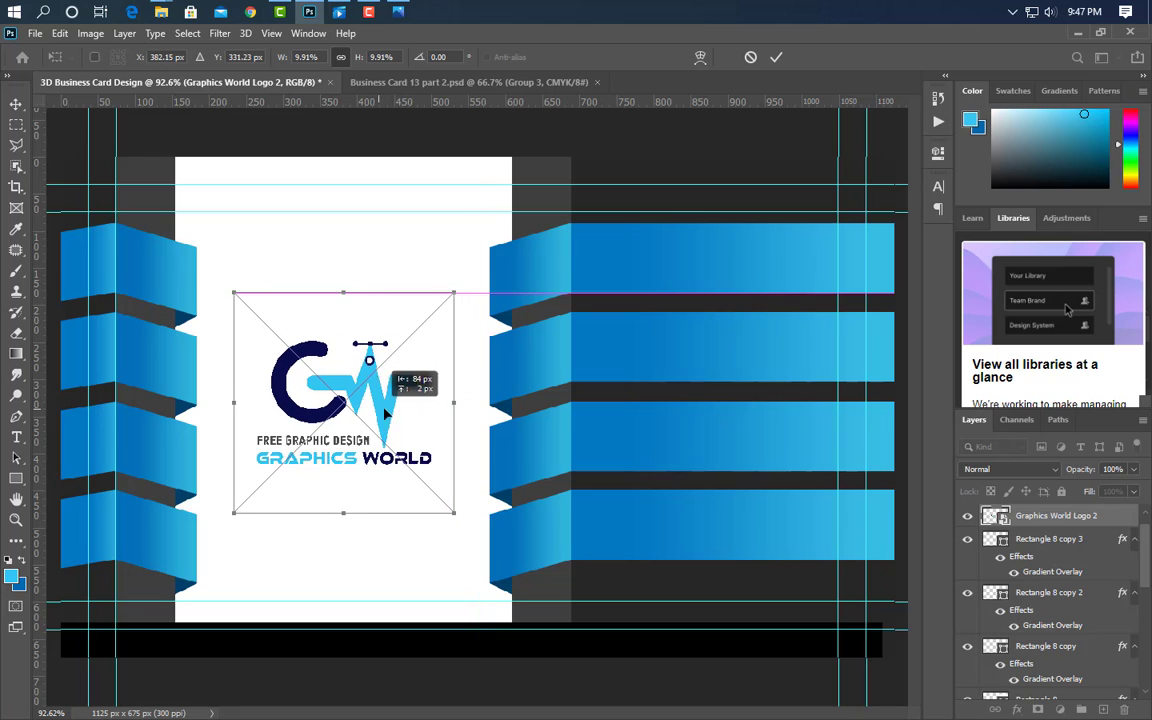
{"action": "left_click_drag", "start_coordinate": [343, 294], "coordinate": [343, 248]}
{"action": "left_click_drag", "start_coordinate": [397, 402], "coordinate": [399, 423]}
{"action": "left_click", "coordinate": [775, 60]}
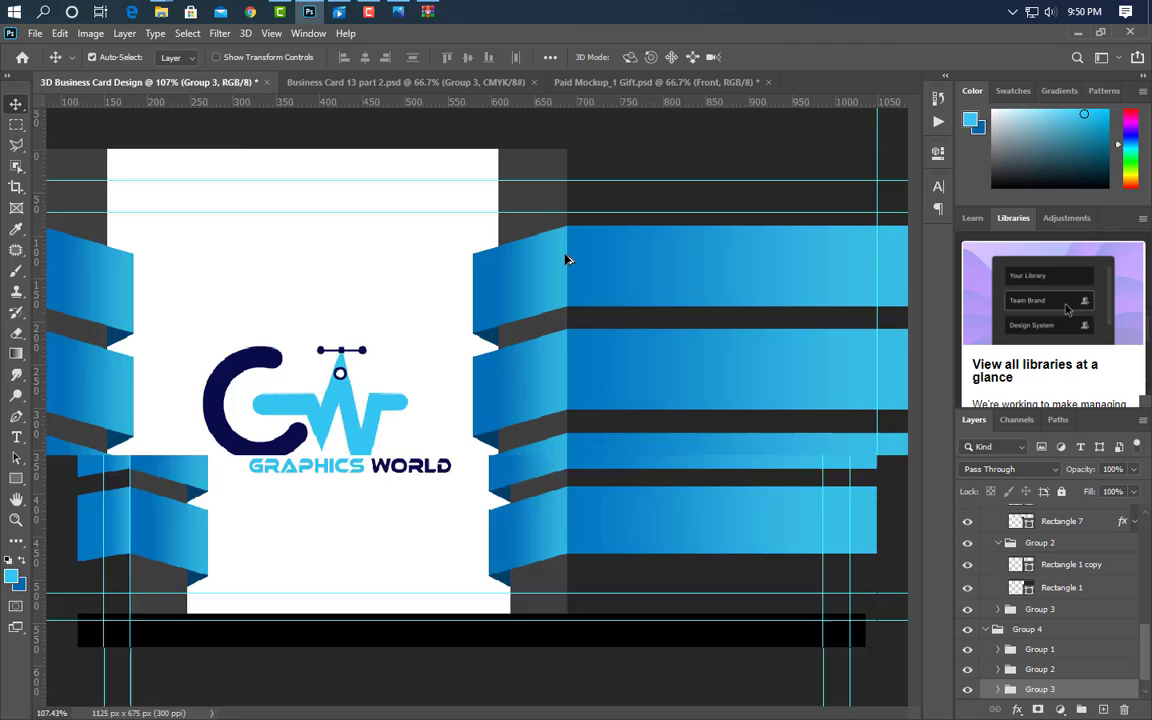
- Group the two blue bar layers into Group 5 and make it visible
{"action": "scroll", "coordinate": [566, 257], "scroll_direction": "up", "scroll_amount": 5}
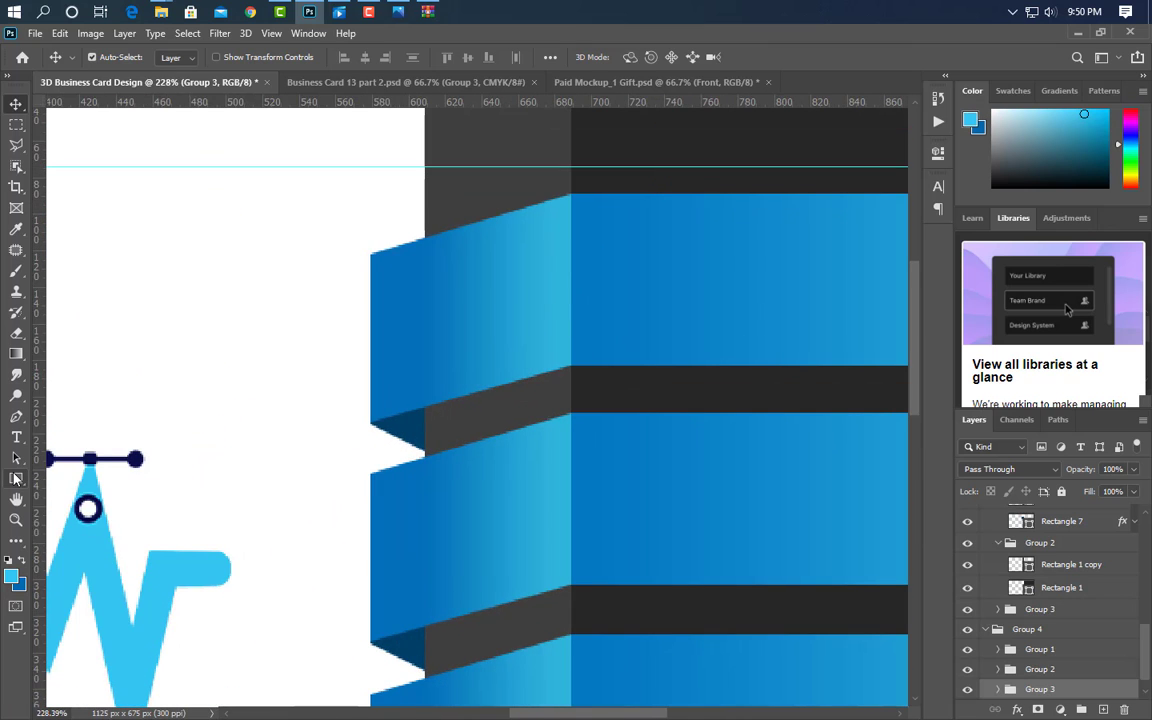
{"action": "right_click", "coordinate": [16, 478]}
{"action": "left_click", "coordinate": [60, 510]}
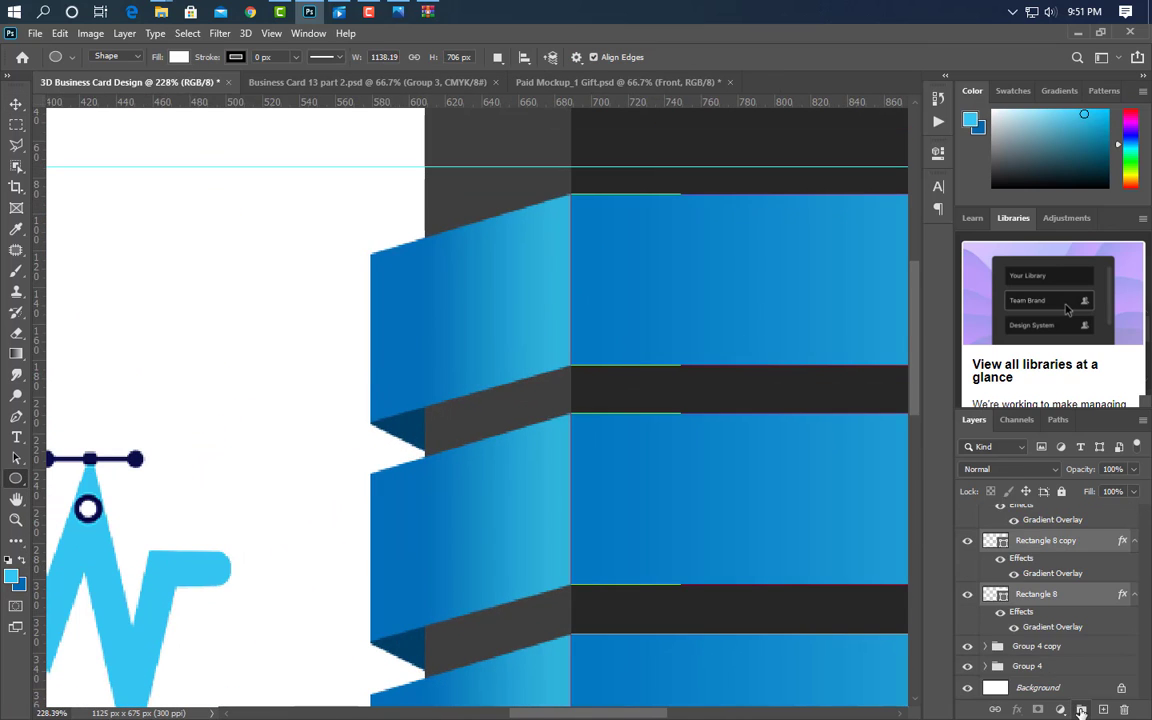
{"action": "left_click", "coordinate": [1081, 710]}
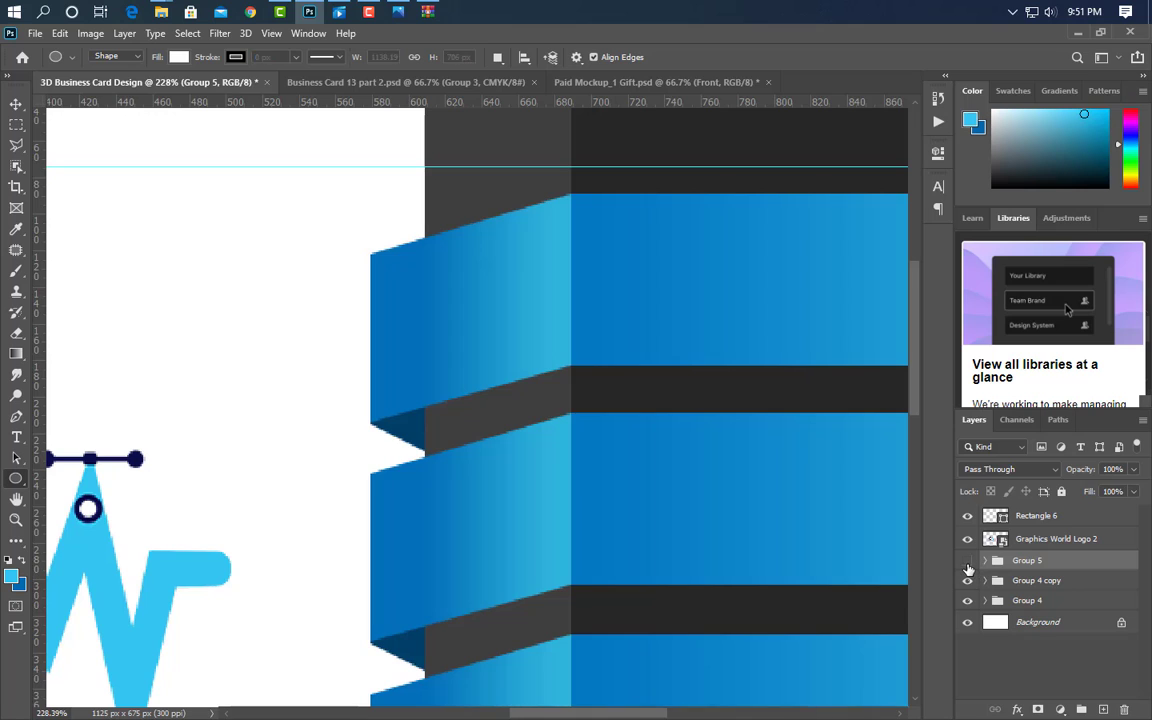
{"action": "left_click", "coordinate": [967, 565]}
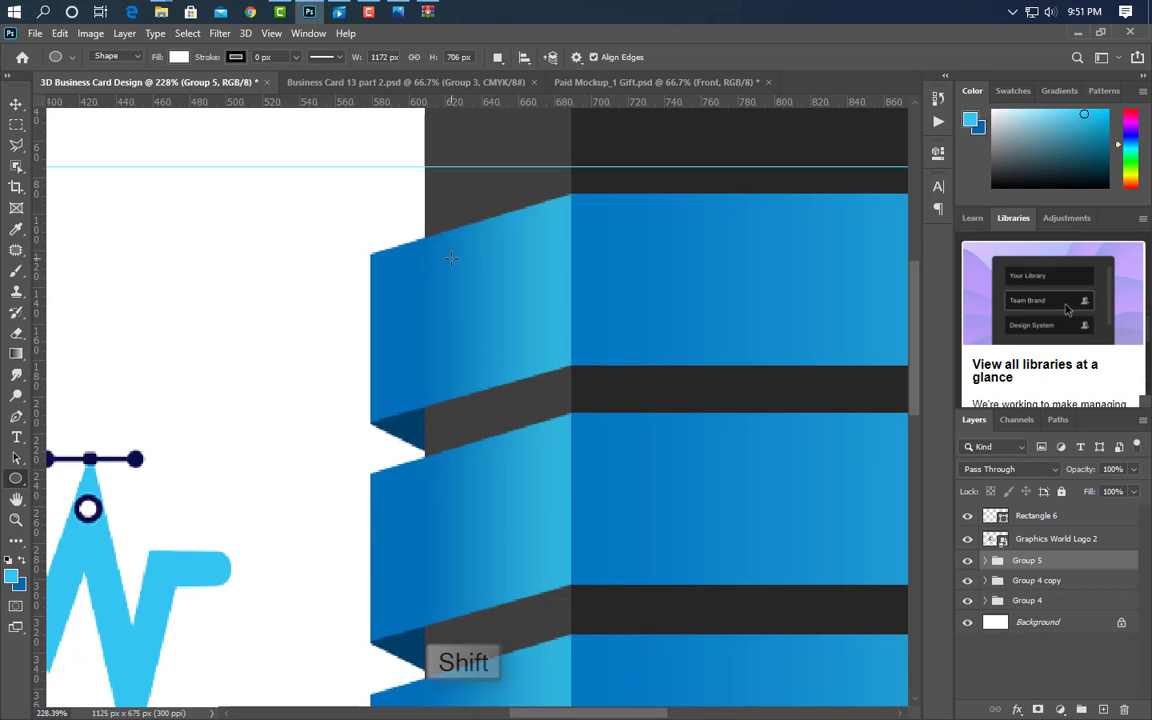
- Draw a circle on the top ribbon fold, fill it #262626, and enlarge it slightly
{"action": "left_click_drag", "start_coordinate": [453, 260], "coordinate": [547, 371]}
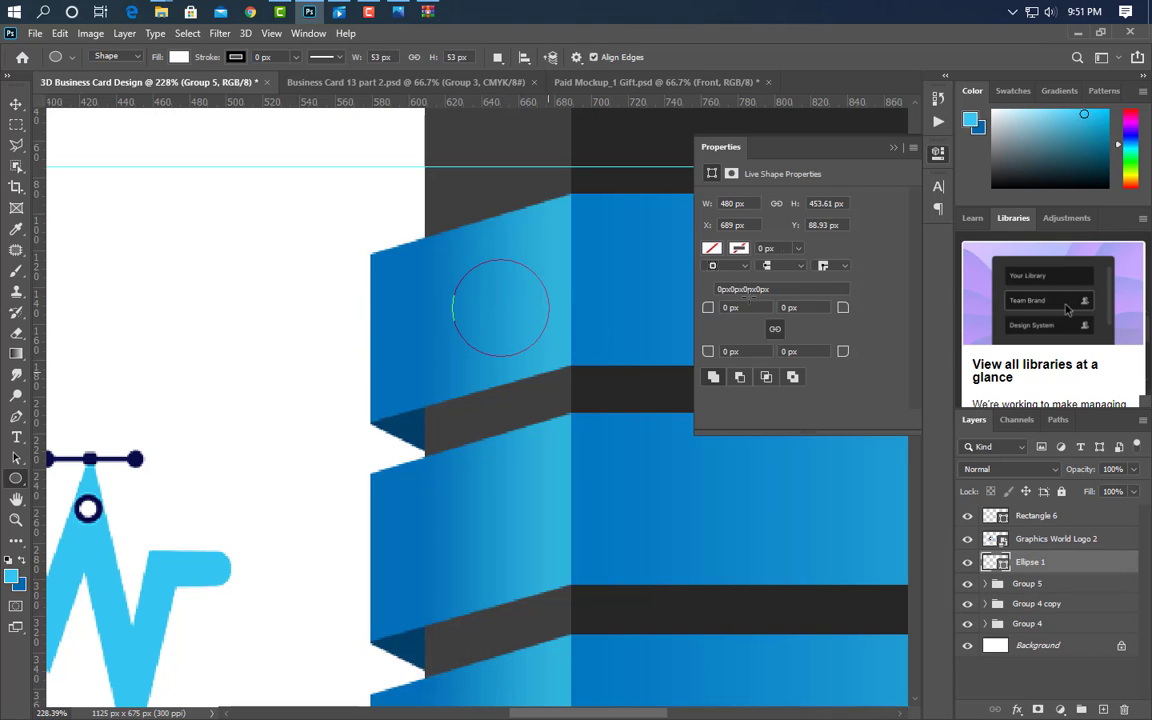
{"action": "double_click", "coordinate": [1003, 565]}
{"action": "left_click", "coordinate": [704, 140]}
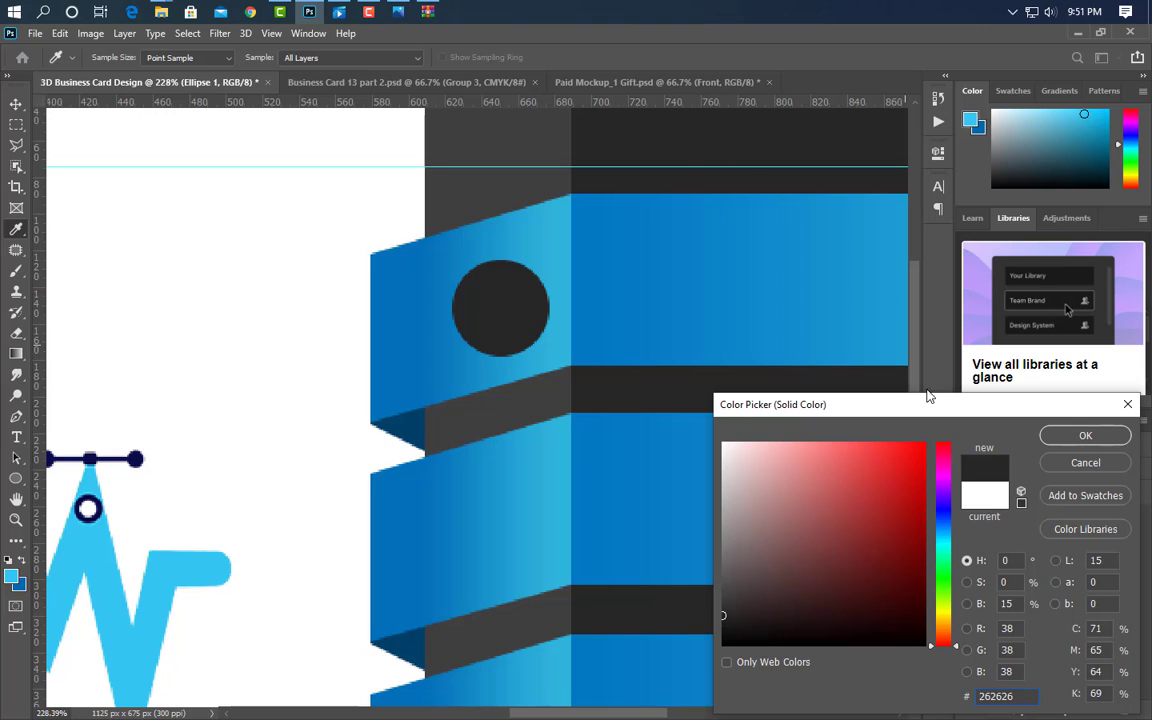
{"action": "left_click", "coordinate": [1075, 436]}
{"action": "key", "text": "ctrl+t"}
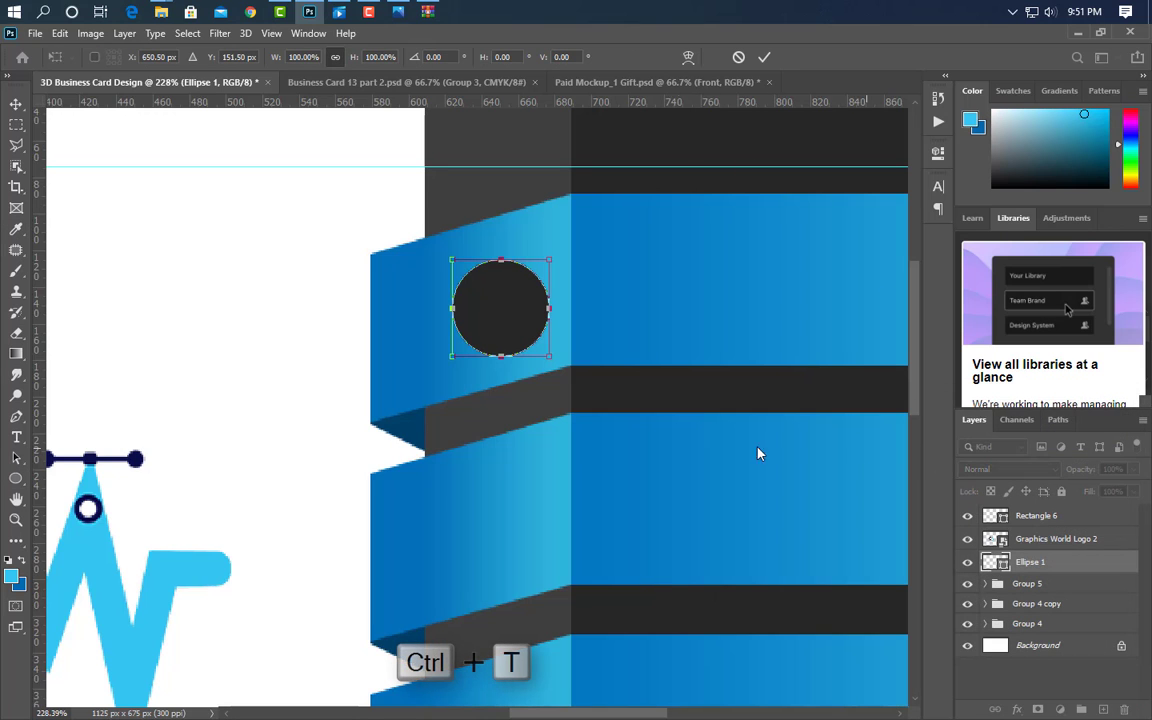
{"action": "left_click_drag", "start_coordinate": [501, 260], "coordinate": [501, 244]}
{"action": "left_click_drag", "start_coordinate": [501, 318], "coordinate": [497, 317]}
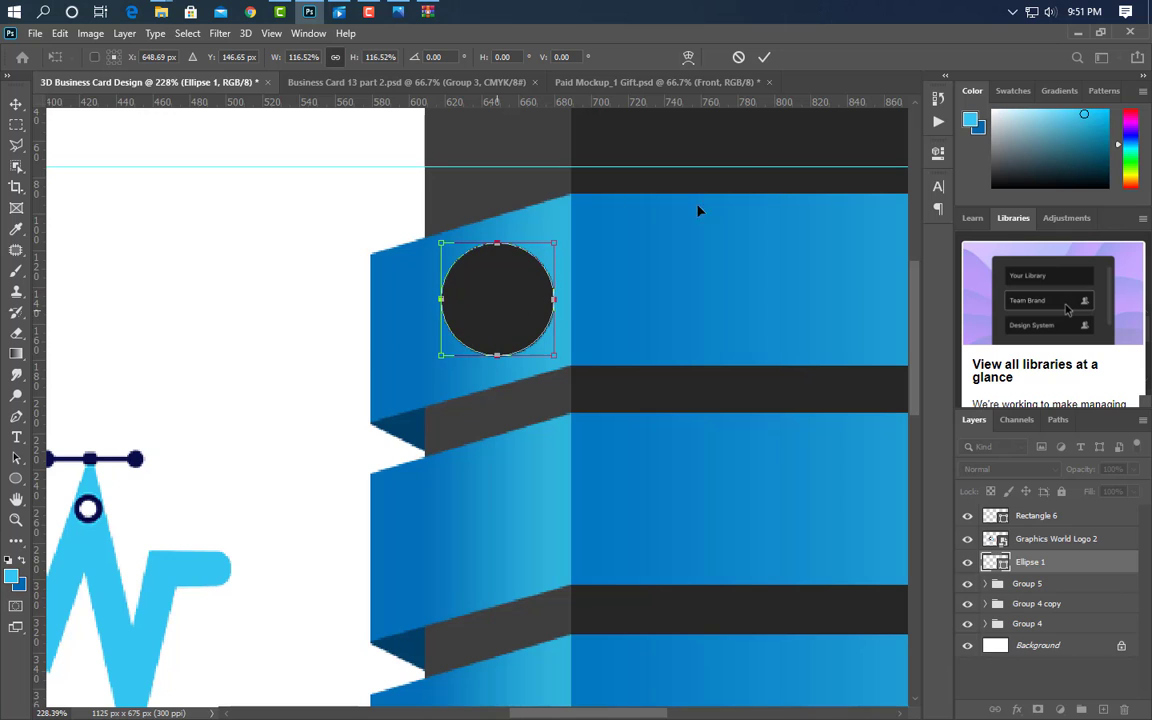
{"action": "left_click", "coordinate": [765, 64]}
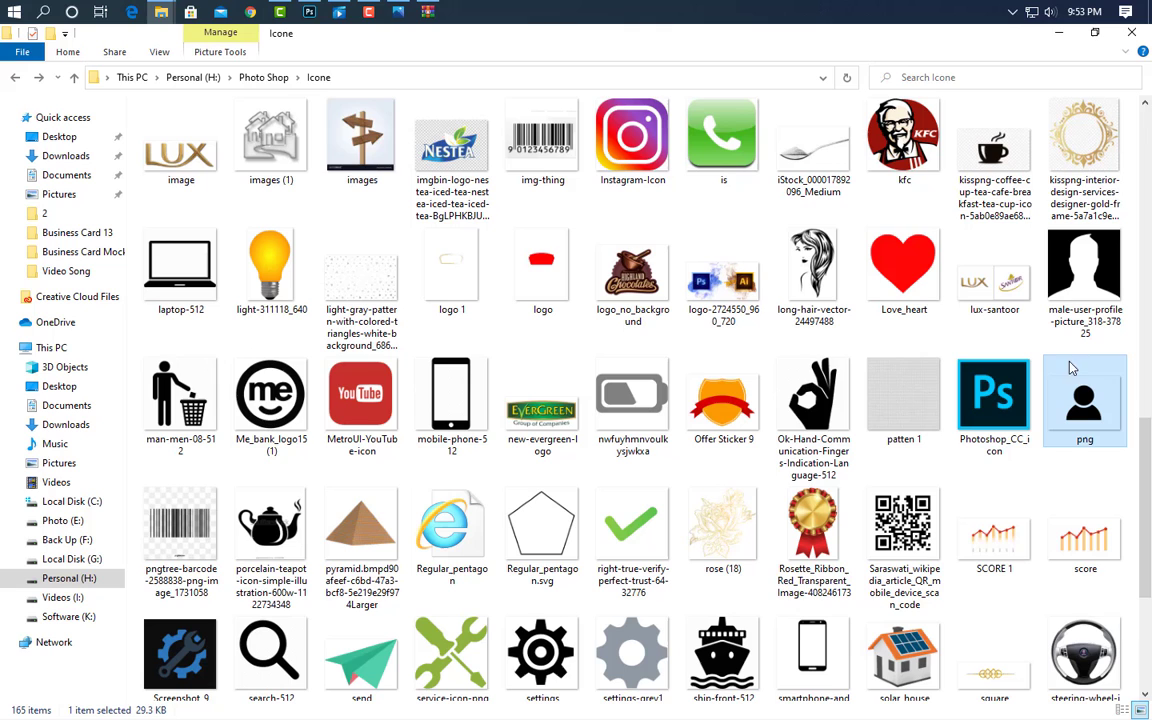
- Place the person icon png and scale it to fit inside the dark circle
{"action": "left_click_drag", "start_coordinate": [1074, 382], "coordinate": [416, 381]}
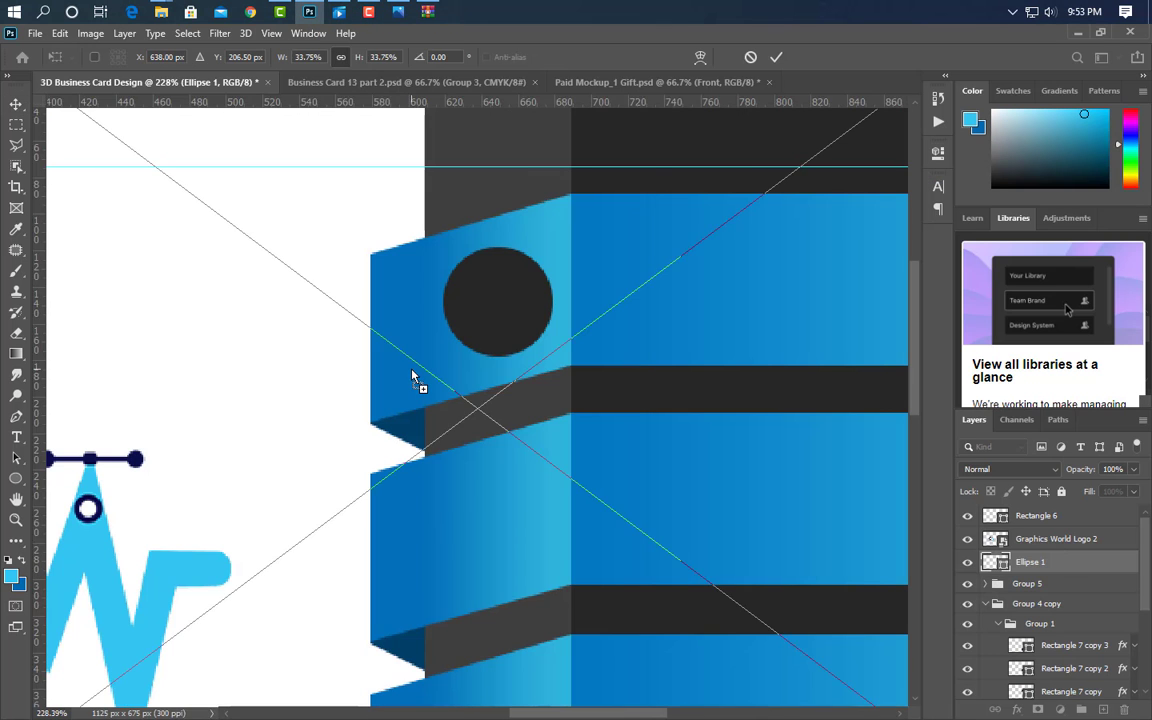
{"action": "scroll", "coordinate": [570, 363], "scroll_direction": "down", "scroll_amount": 5}
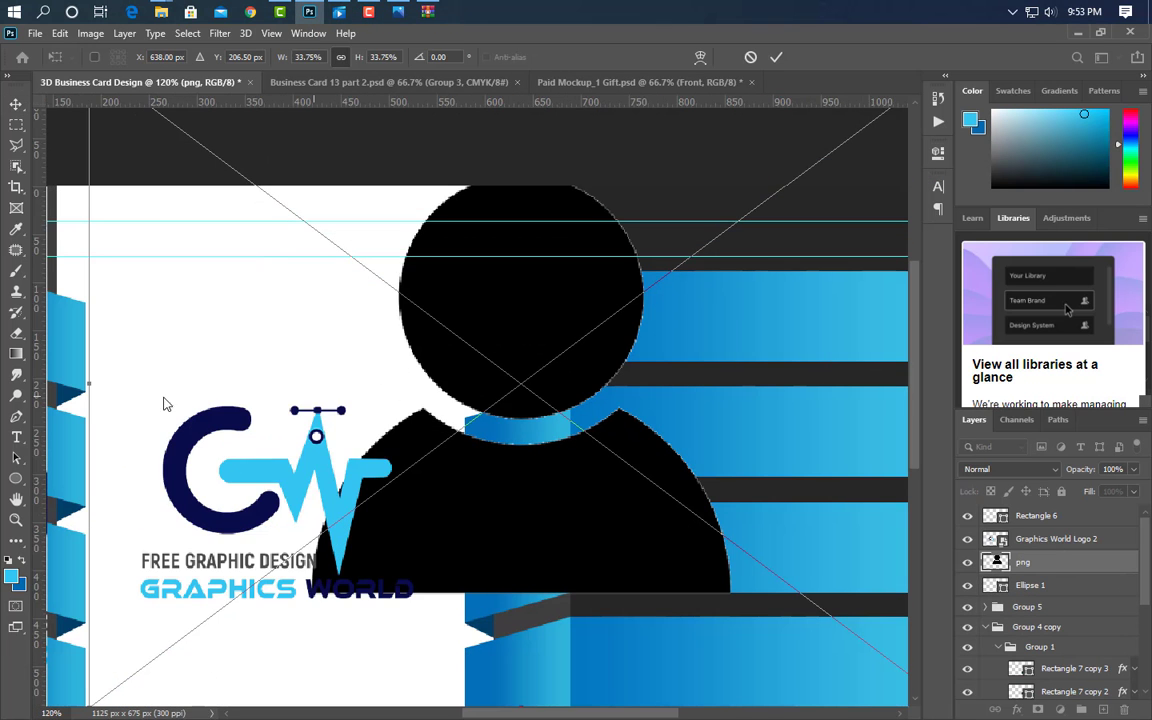
{"action": "left_click_drag", "start_coordinate": [87, 383], "coordinate": [535, 350]}
{"action": "scroll", "coordinate": [535, 352], "scroll_direction": "up", "scroll_amount": 5}
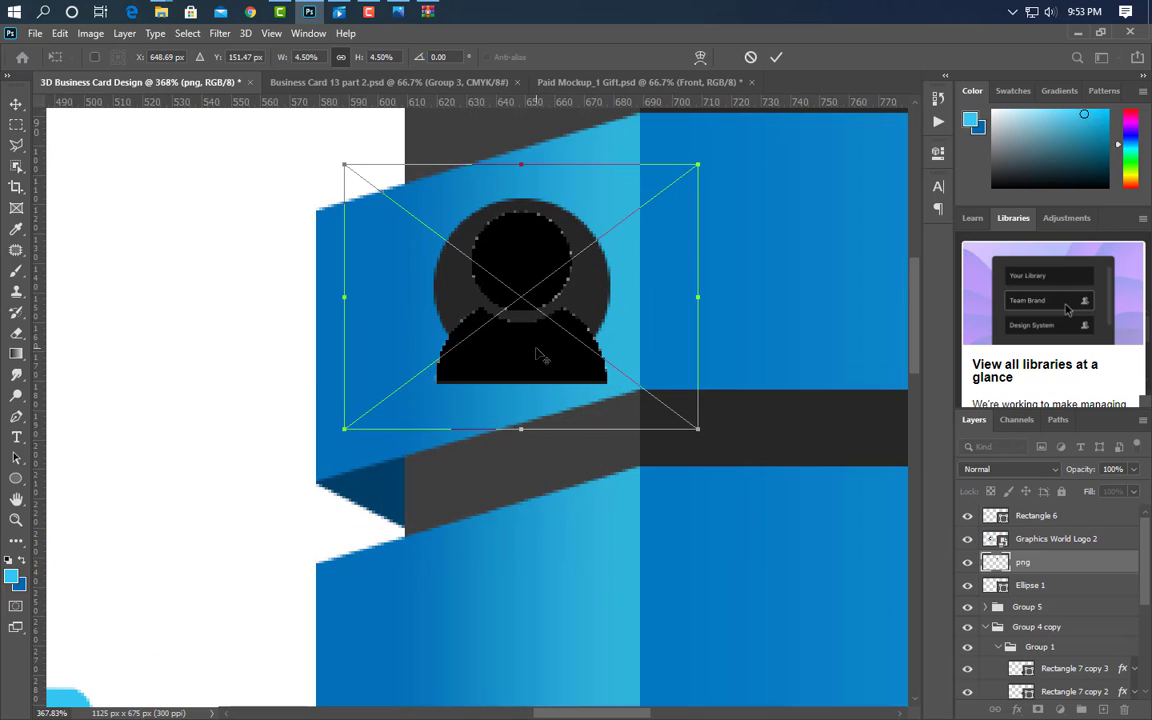
{"action": "left_click_drag", "start_coordinate": [520, 428], "coordinate": [519, 355]}
{"action": "left_click", "coordinate": [776, 58]}
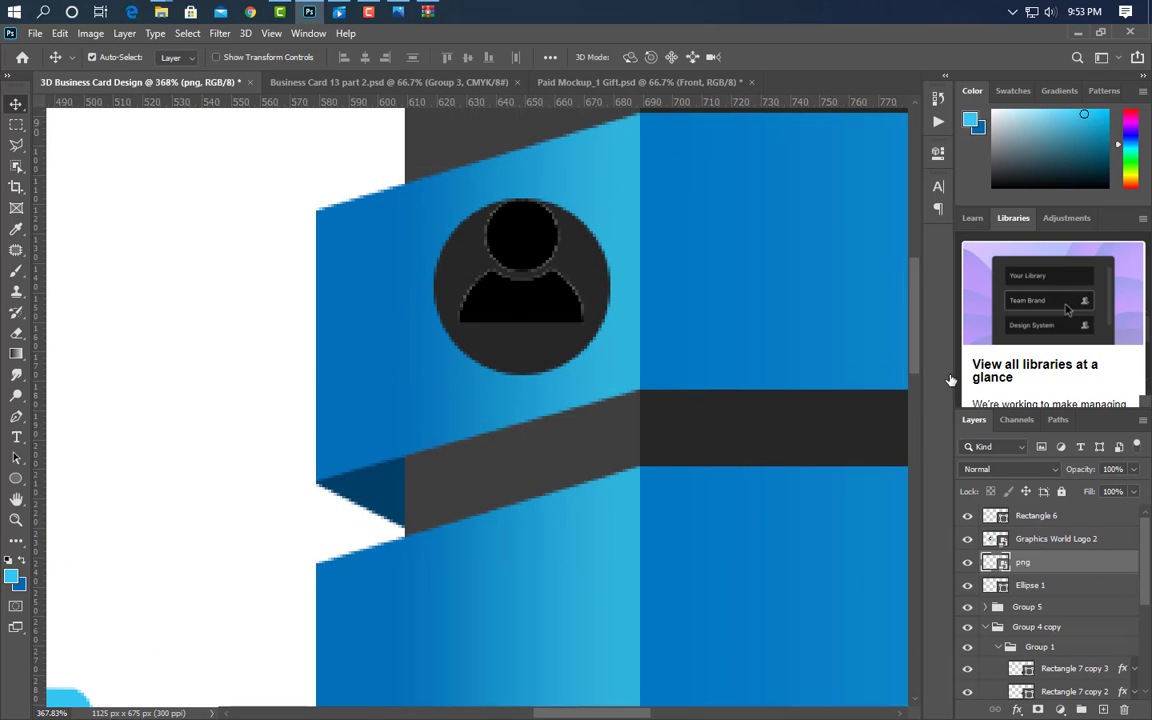
- Give the png icon a white Color Overlay layer style
{"action": "double_click", "coordinate": [1078, 562]}
{"action": "left_click", "coordinate": [502, 553]}
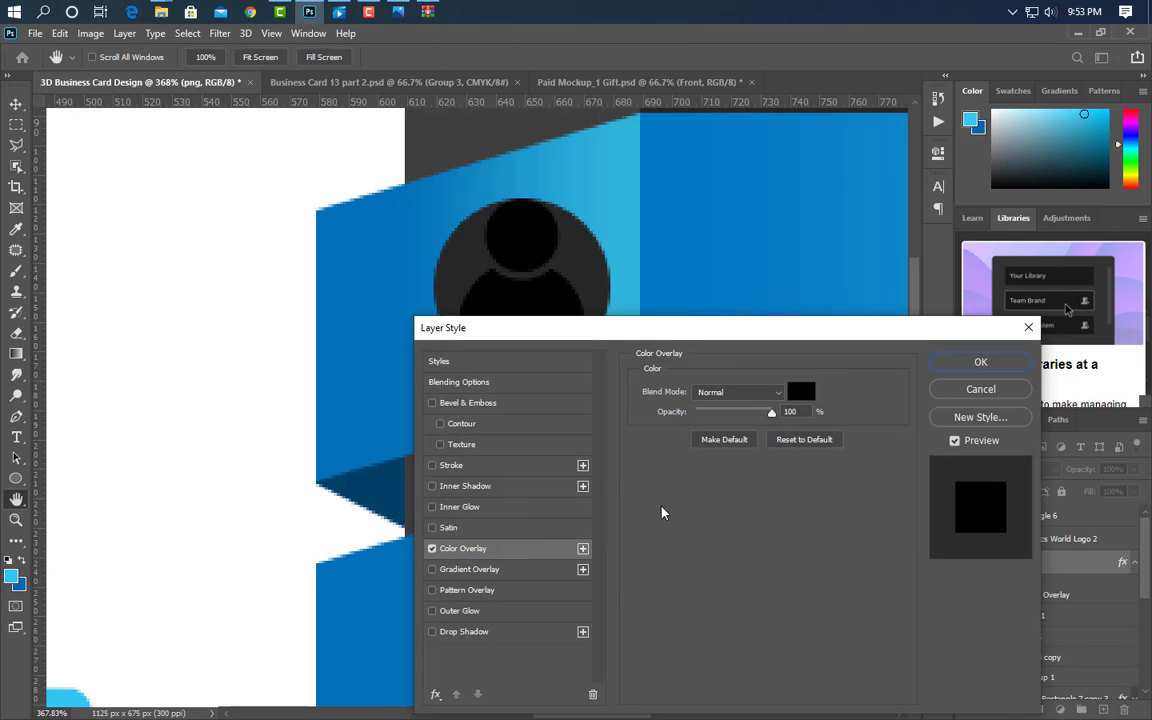
{"action": "left_click", "coordinate": [801, 391]}
{"action": "left_click", "coordinate": [151, 403]}
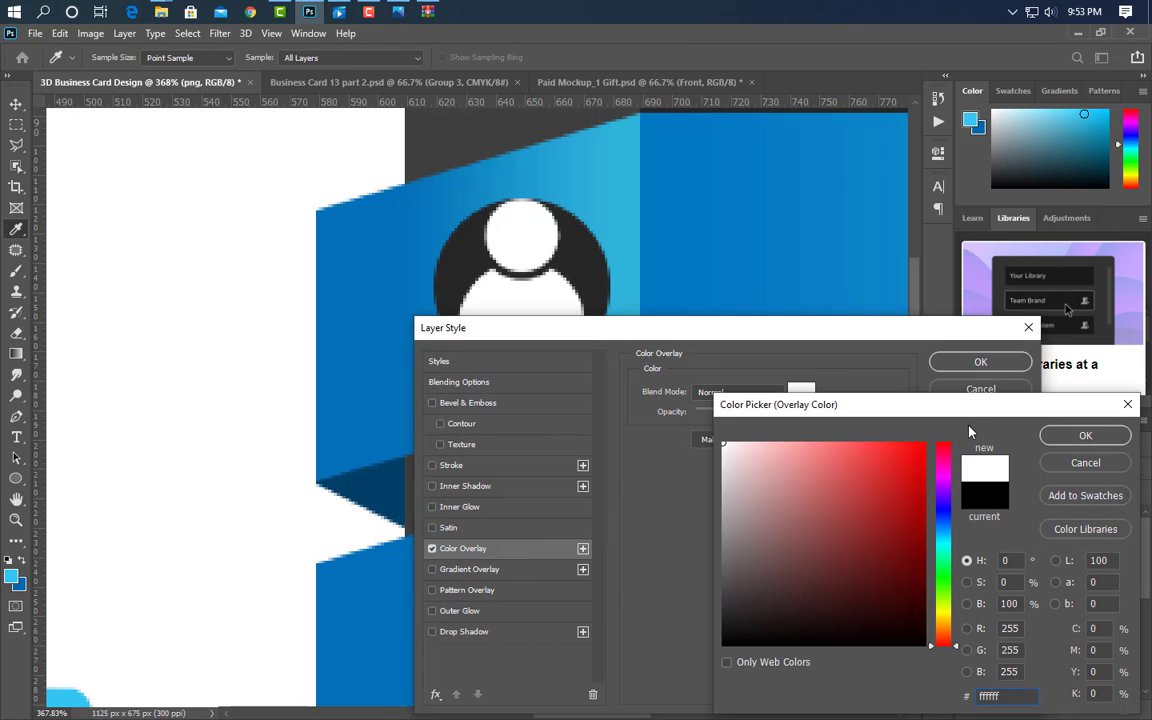
{"action": "left_click", "coordinate": [1085, 435]}
{"action": "left_click", "coordinate": [981, 362]}
- Shrink the white icon slightly to its final size within the circle
{"action": "key", "text": "ctrl+t"}
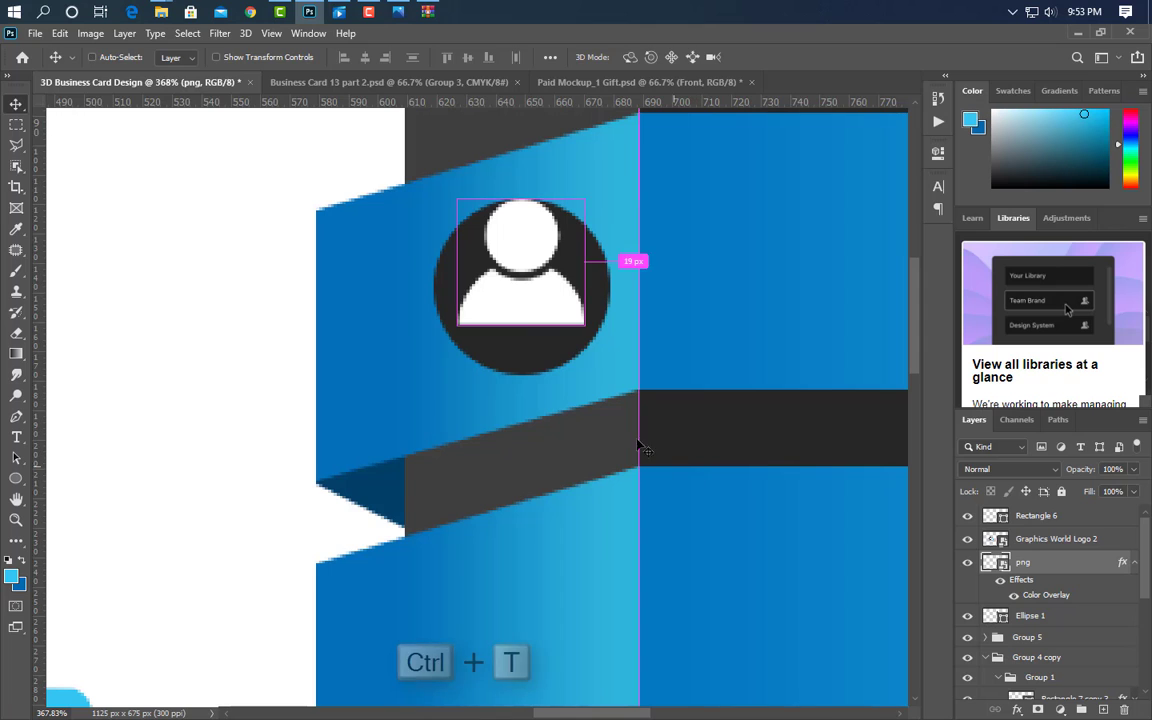
{"action": "left_click_drag", "start_coordinate": [518, 165], "coordinate": [520, 189]}
{"action": "left_click", "coordinate": [776, 58]}
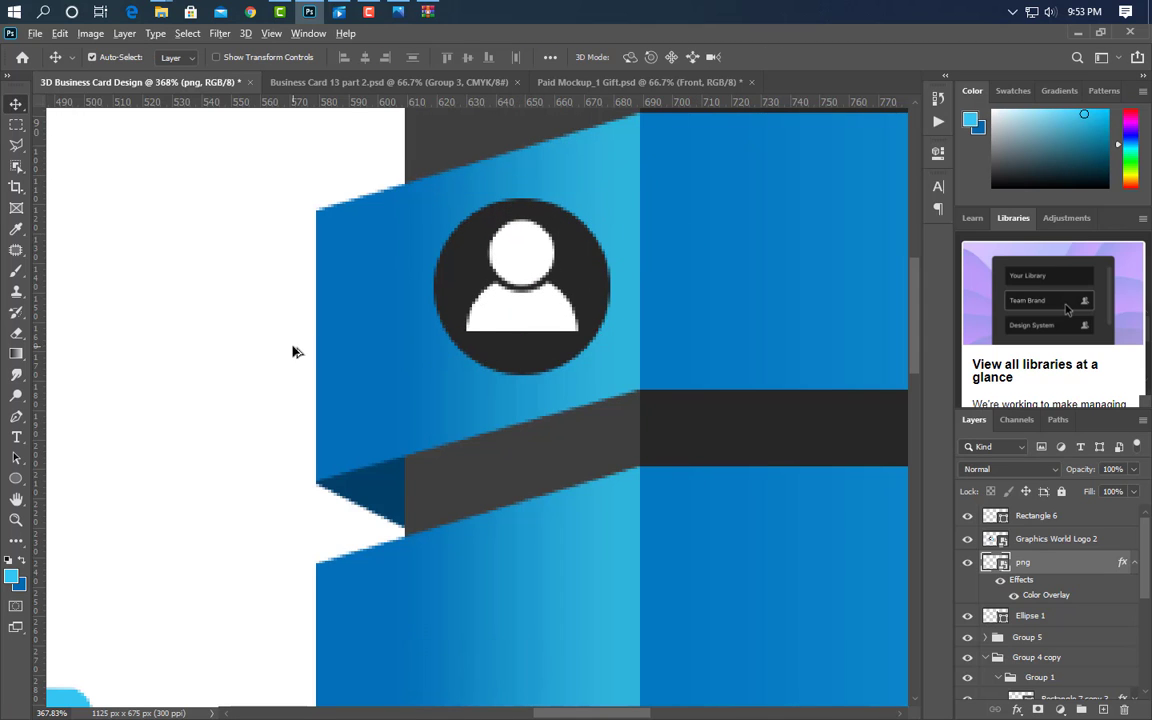
{"action": "scroll", "coordinate": [290, 352], "scroll_direction": "down", "scroll_amount": 5}
{"action": "scroll", "coordinate": [285, 380], "scroll_direction": "down", "scroll_amount": 1}
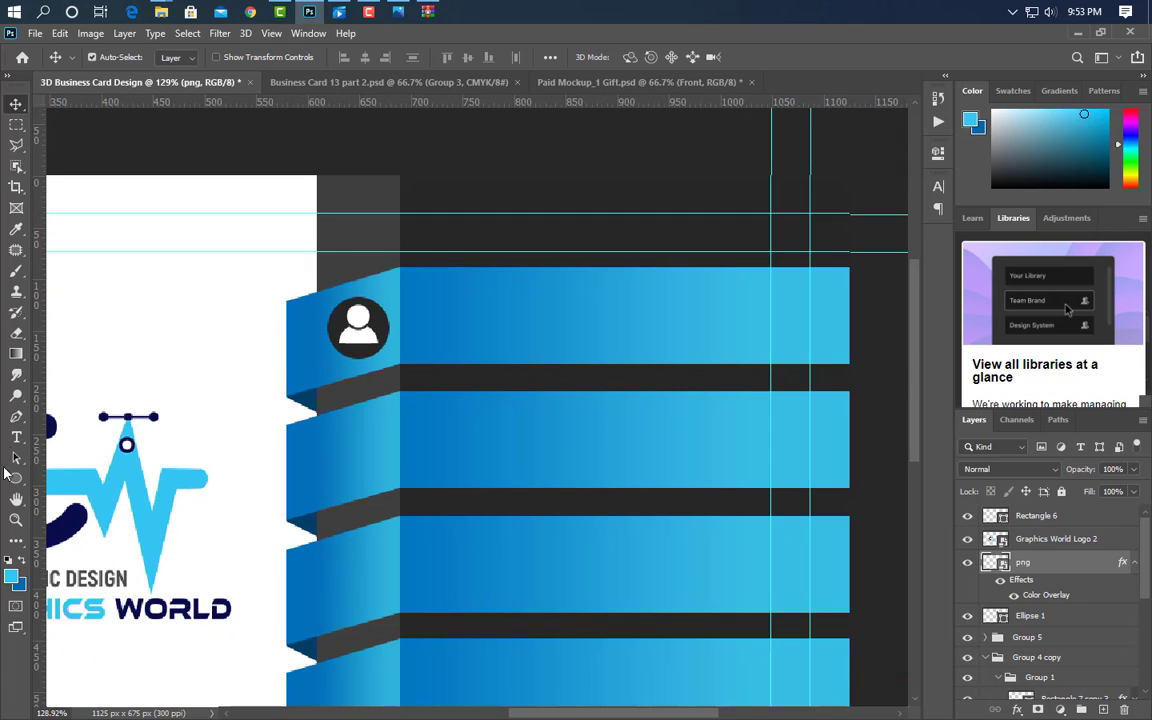
- Type the cardholder's name as a text line on the top blue bar
{"action": "left_click", "coordinate": [15, 440]}
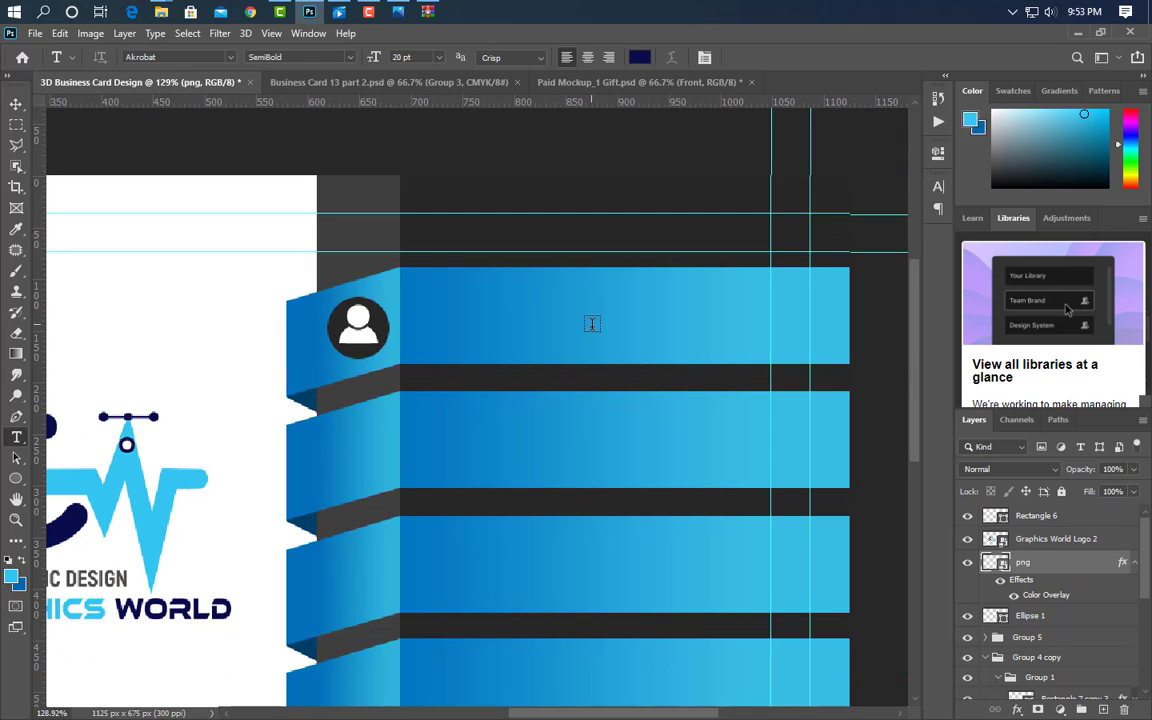
{"action": "left_click", "coordinate": [456, 303]}
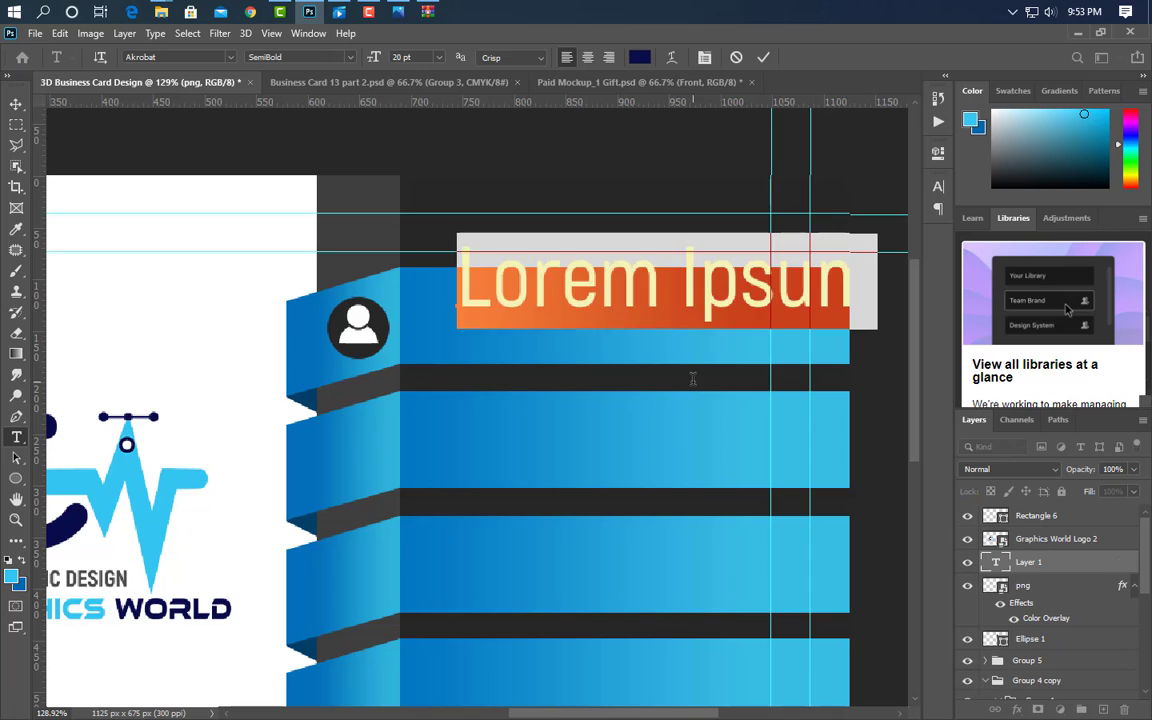
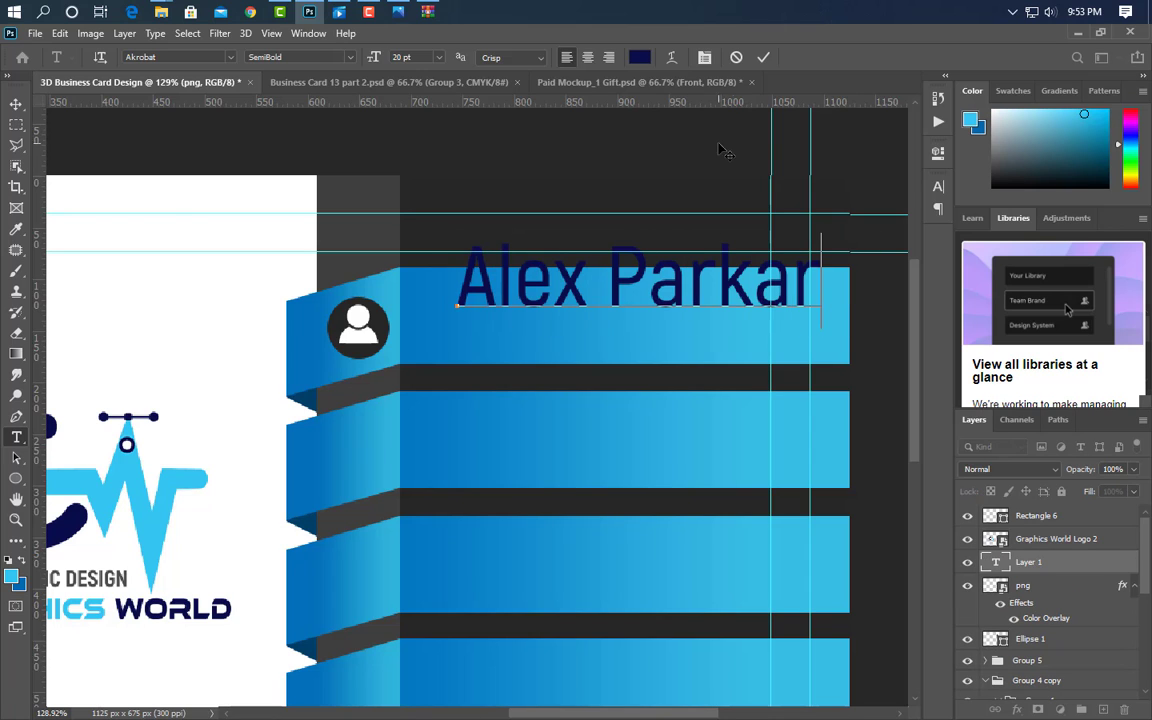
{"action": "left_click", "coordinate": [763, 57]}
- Set the name to Bold and All Caps in the Character settings
{"action": "left_click", "coordinate": [937, 188]}
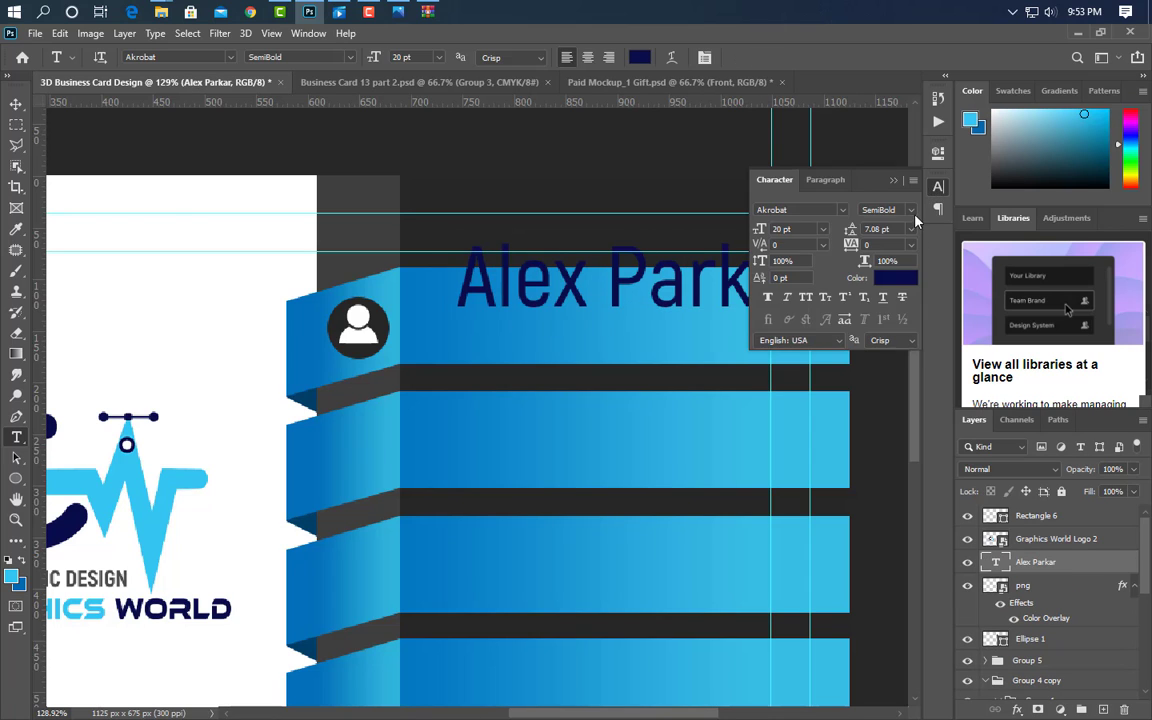
{"action": "left_click", "coordinate": [908, 210]}
{"action": "left_click", "coordinate": [898, 289]}
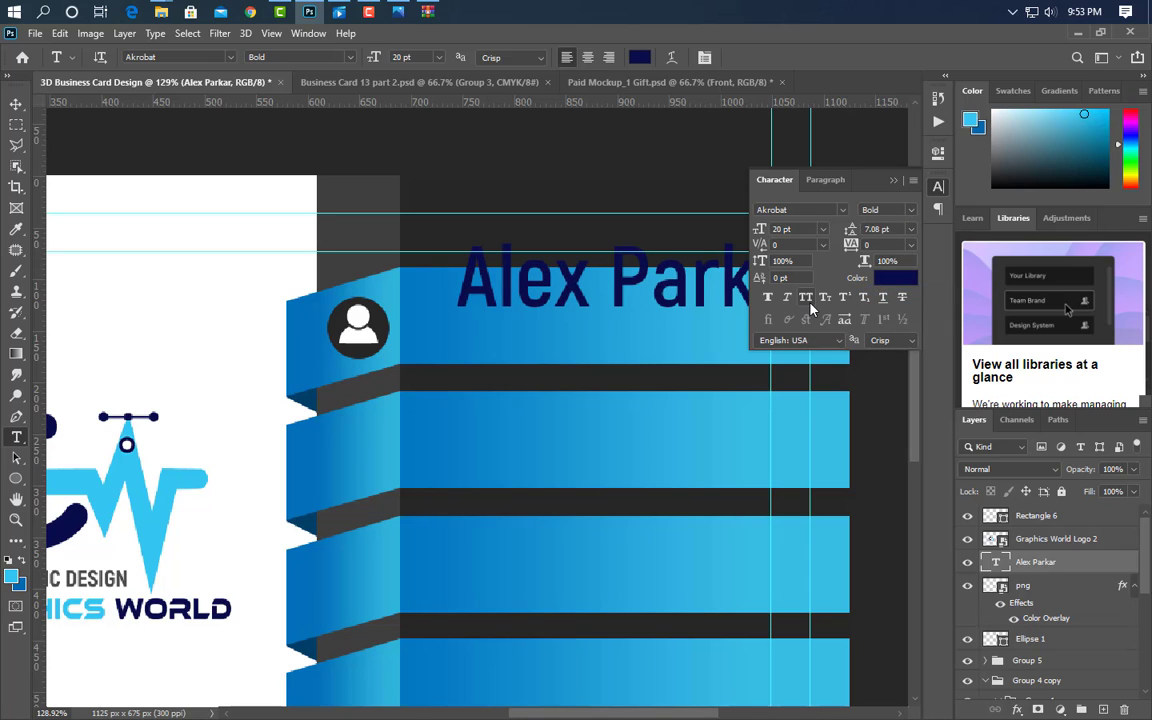
{"action": "left_click", "coordinate": [806, 299]}
{"action": "left_click", "coordinate": [898, 183]}
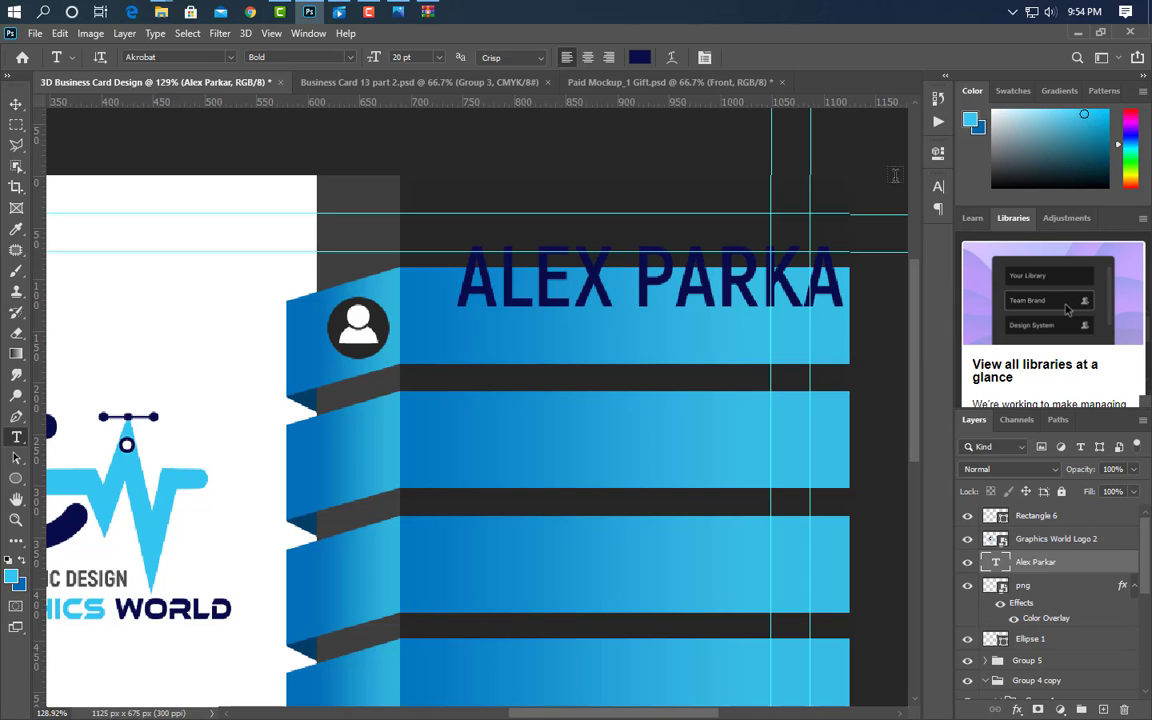
- Scale the name down and reduce its height to fit the top bar
{"action": "key", "text": "ctrl+t"}
{"action": "left_click_drag", "start_coordinate": [888, 283], "coordinate": [754, 281]}
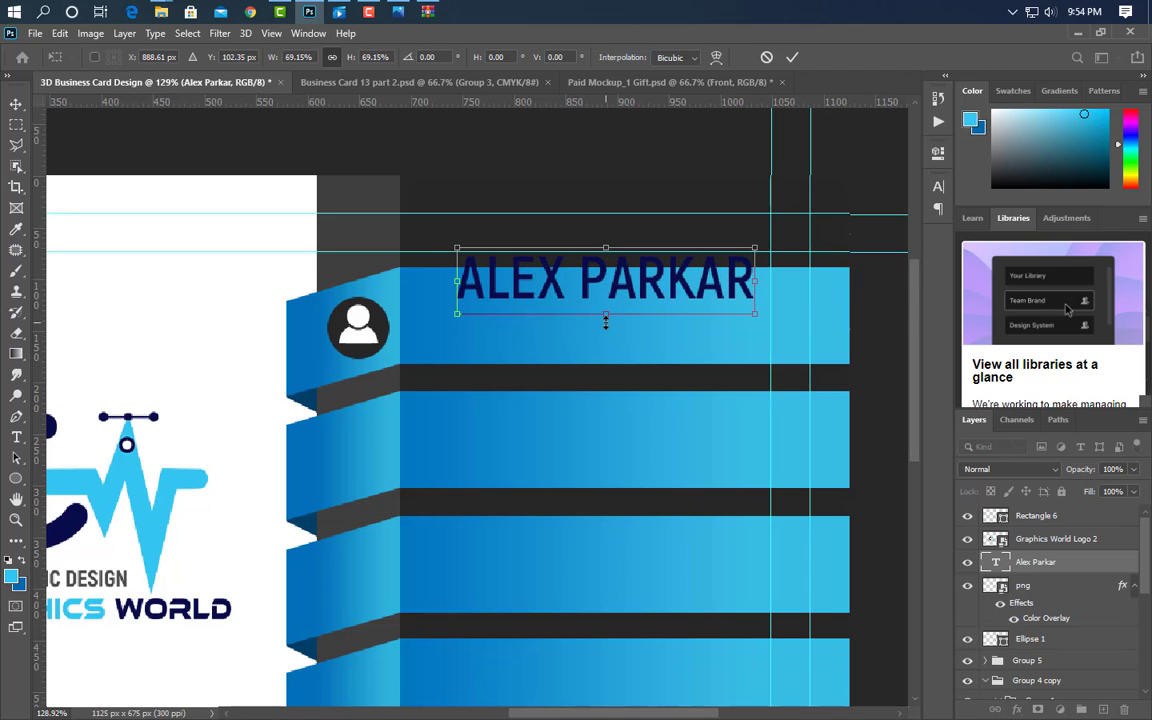
{"action": "left_click_drag", "start_coordinate": [605, 322], "coordinate": [648, 308]}
{"action": "left_click", "coordinate": [792, 57]}
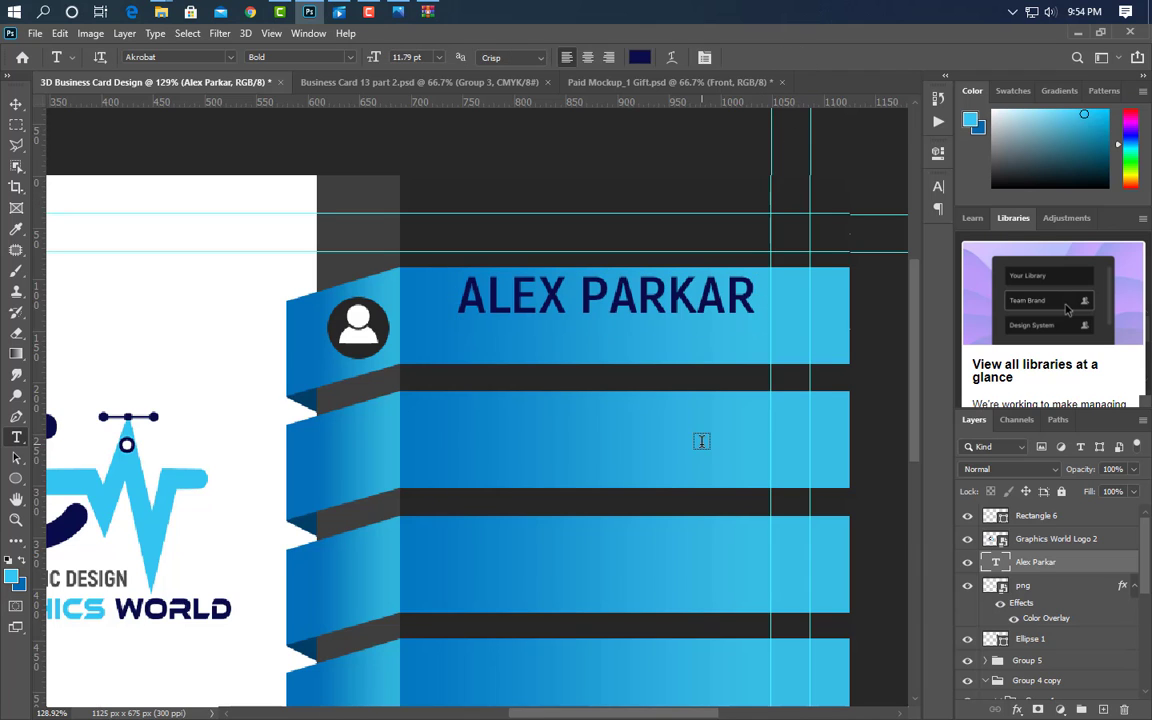
- Set the name's text colour to white, #ffffff
{"action": "scroll", "coordinate": [700, 437], "scroll_direction": "down", "scroll_amount": 1}
{"action": "scroll", "coordinate": [700, 437], "scroll_direction": "left", "scroll_amount": 1}
{"action": "left_click", "coordinate": [938, 188]}
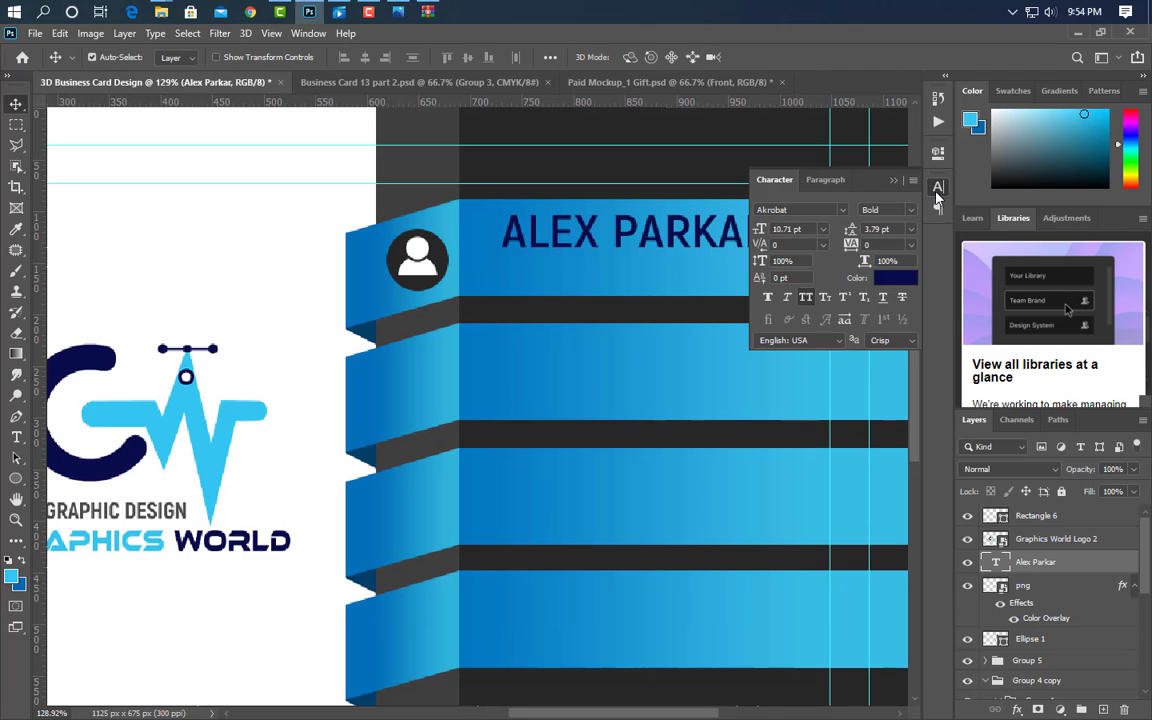
{"action": "left_click", "coordinate": [911, 277]}
{"action": "type", "text": "ffffff"}
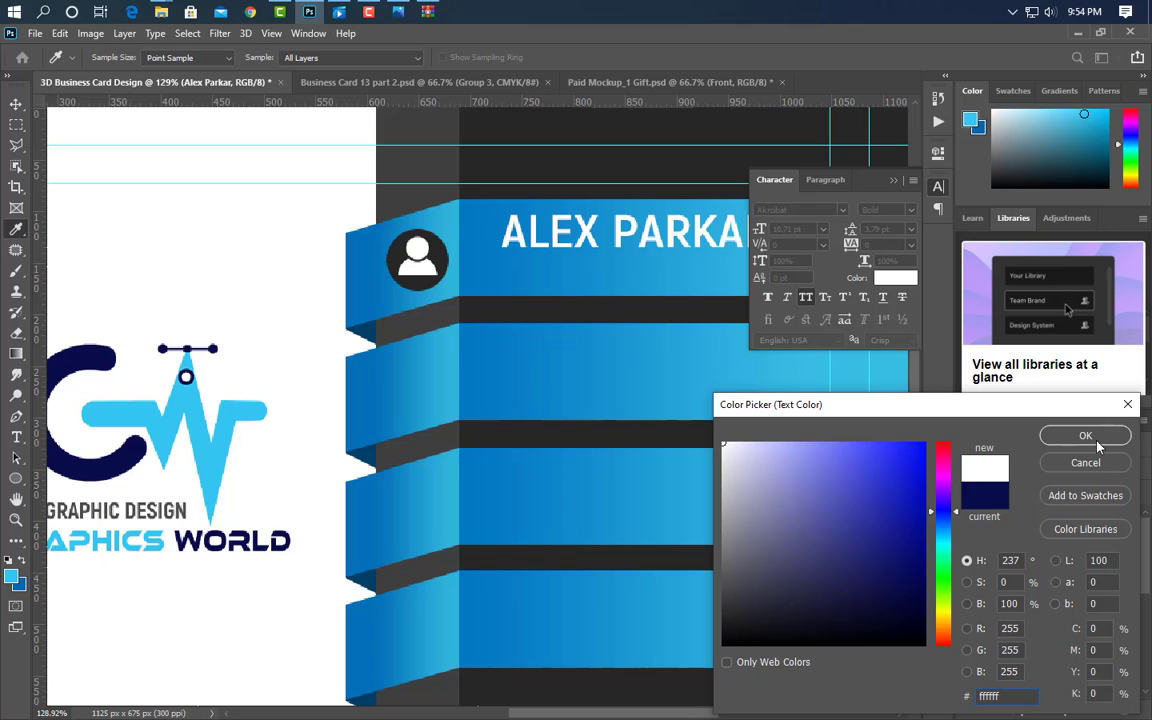
{"action": "left_click", "coordinate": [1098, 443]}
{"action": "left_click", "coordinate": [895, 182]}
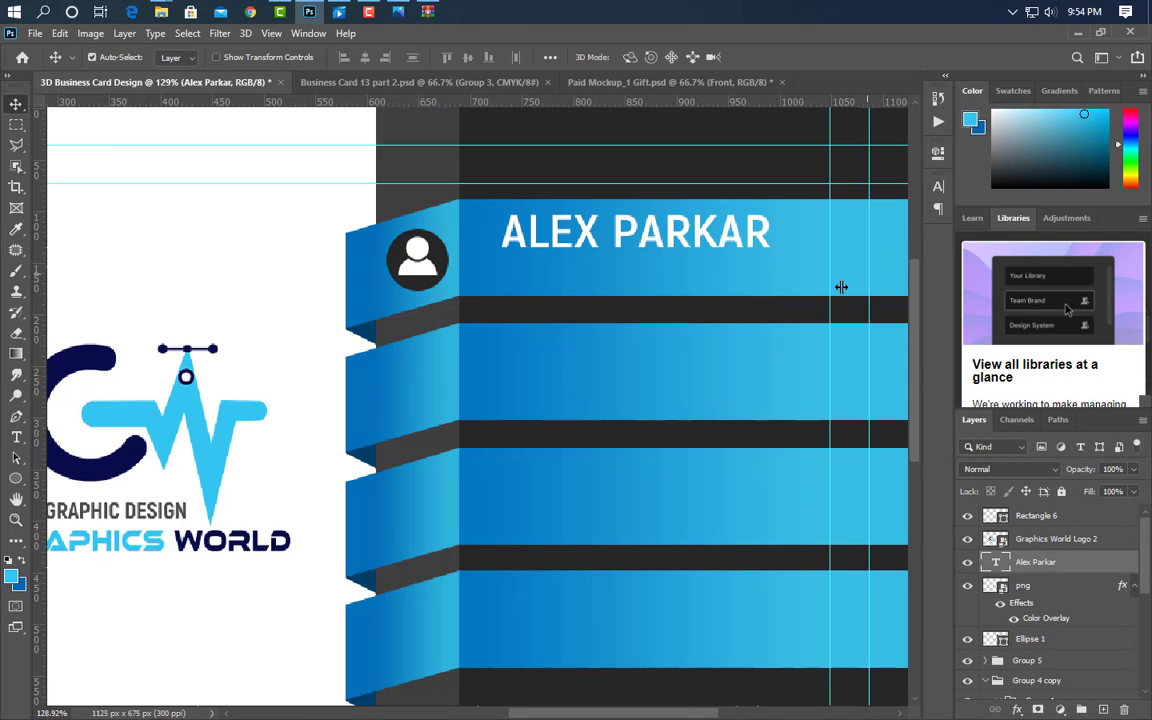
{"action": "left_click", "coordinate": [16, 437]}
- Type the 'Graphic Designer' job title below the name and scale it down
{"action": "left_click", "coordinate": [501, 278]}
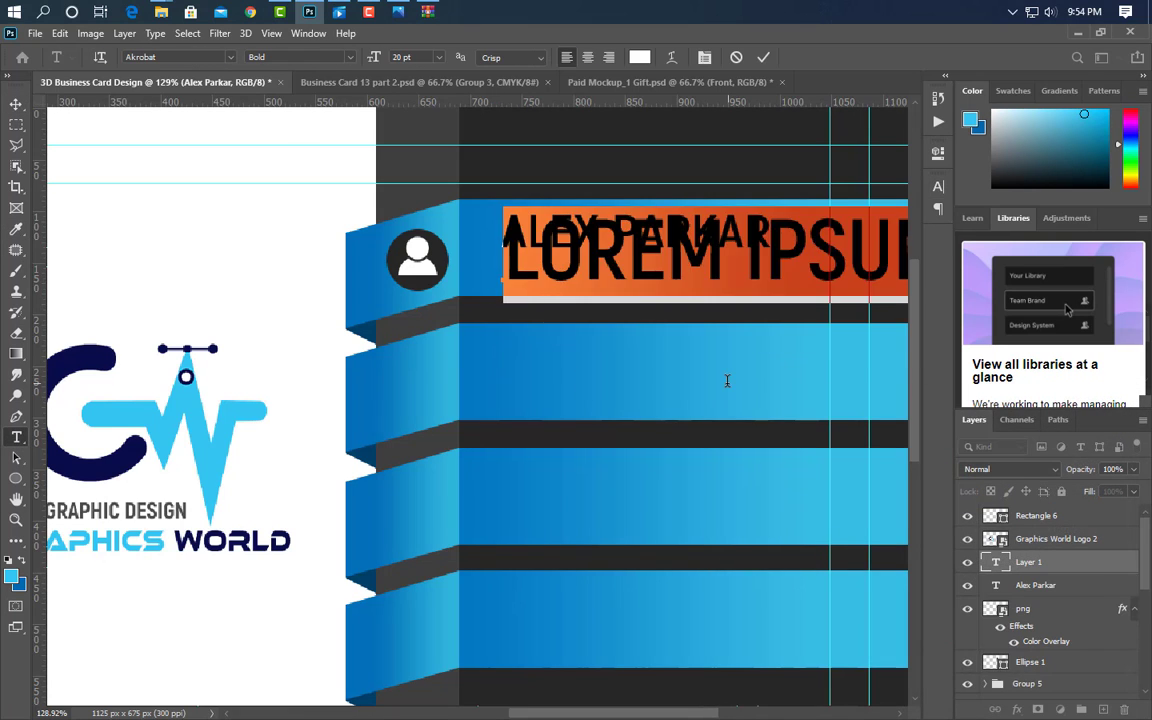
{"action": "type", "text": "GRAPHIC DES"}
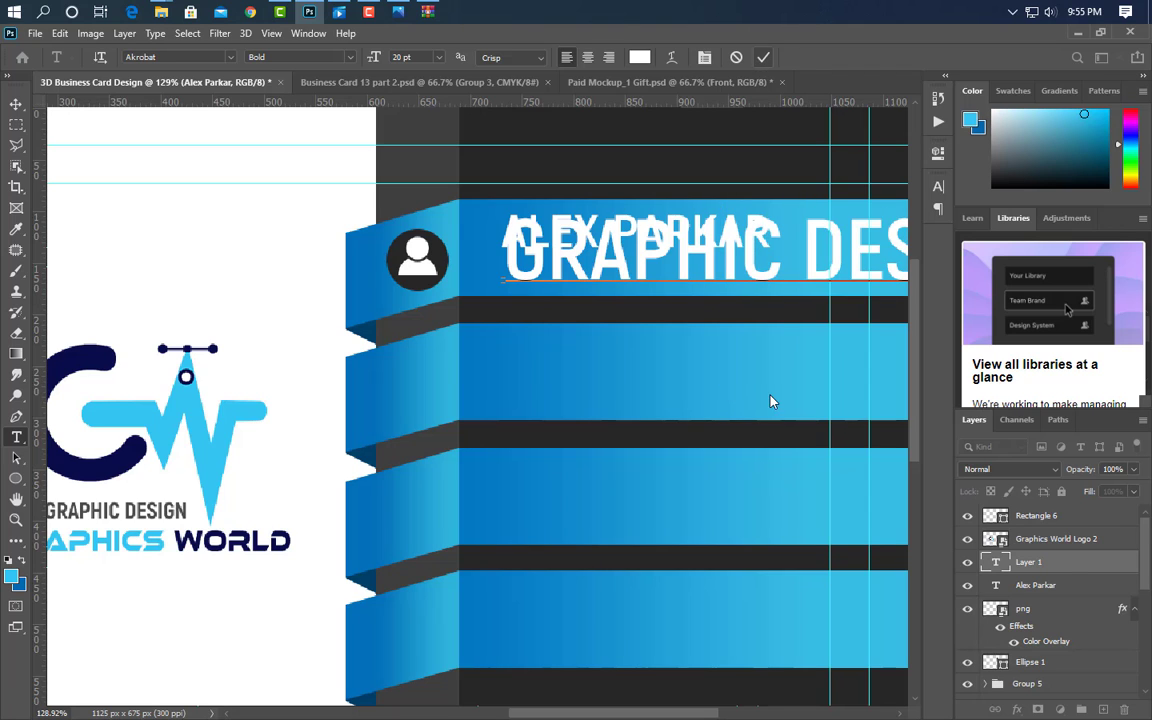
{"action": "key", "text": "ctrl+Return"}
{"action": "key", "text": "ctrl+t"}
{"action": "left_click_drag", "start_coordinate": [507, 257], "coordinate": [565, 285]}
{"action": "key", "text": "Return"}
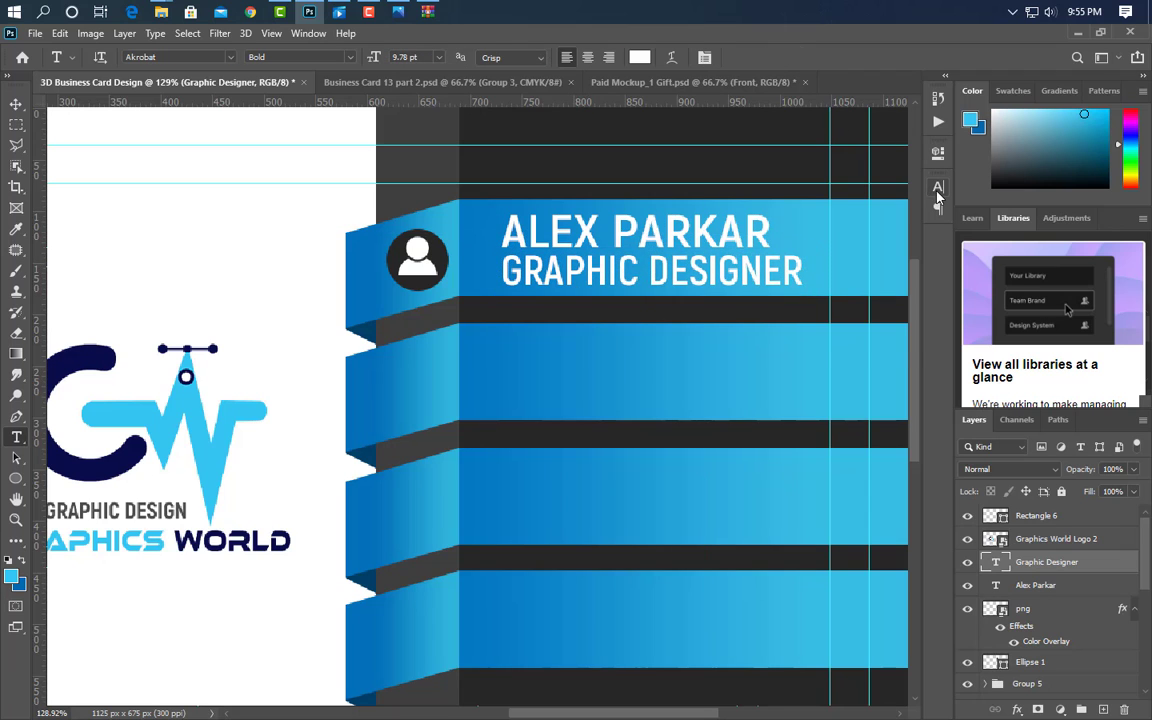
- Make the title SemiBold without All Caps, coloured with the logo's navy
{"action": "left_click", "coordinate": [938, 187]}
{"action": "left_click", "coordinate": [885, 209]}
{"action": "left_click", "coordinate": [912, 265]}
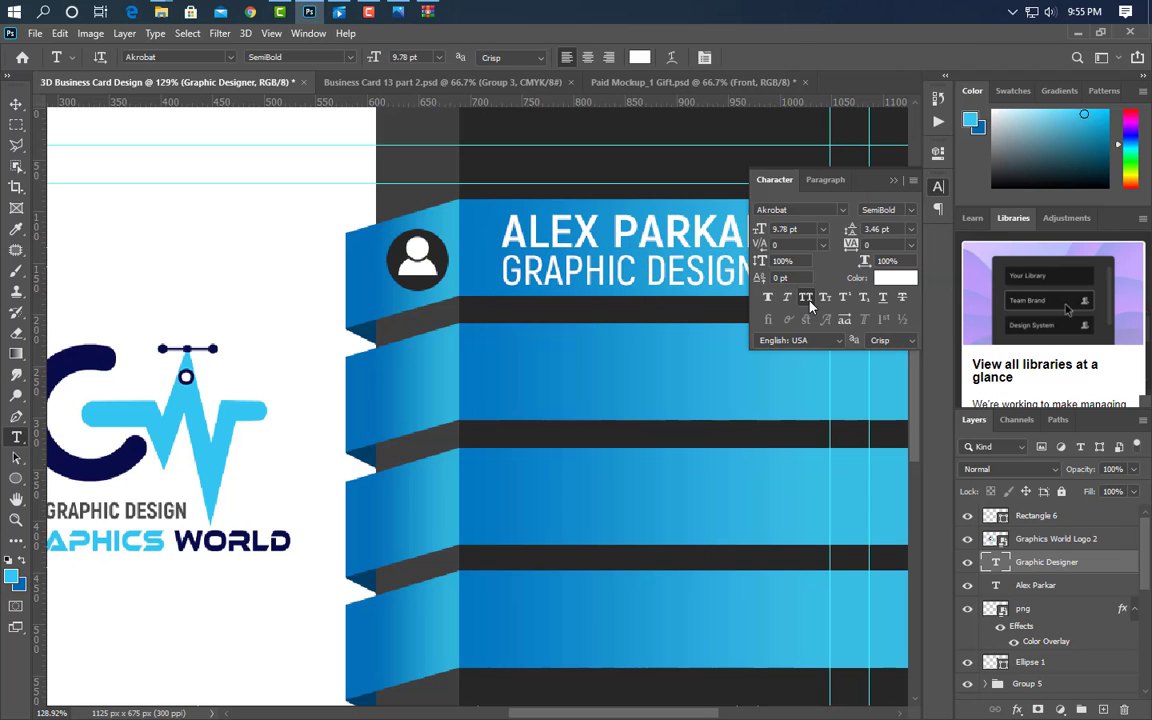
{"action": "left_click", "coordinate": [806, 297]}
{"action": "left_click", "coordinate": [895, 278]}
{"action": "left_click", "coordinate": [82, 356]}
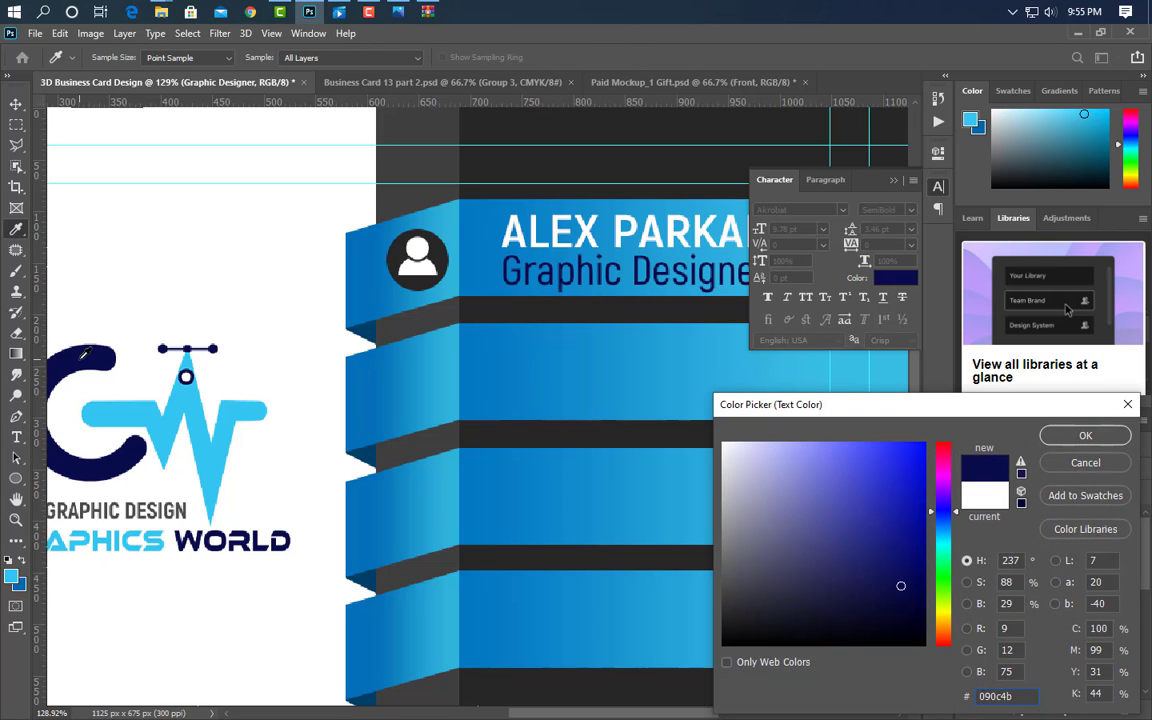
{"action": "left_click", "coordinate": [1086, 437]}
{"action": "left_click", "coordinate": [893, 182]}
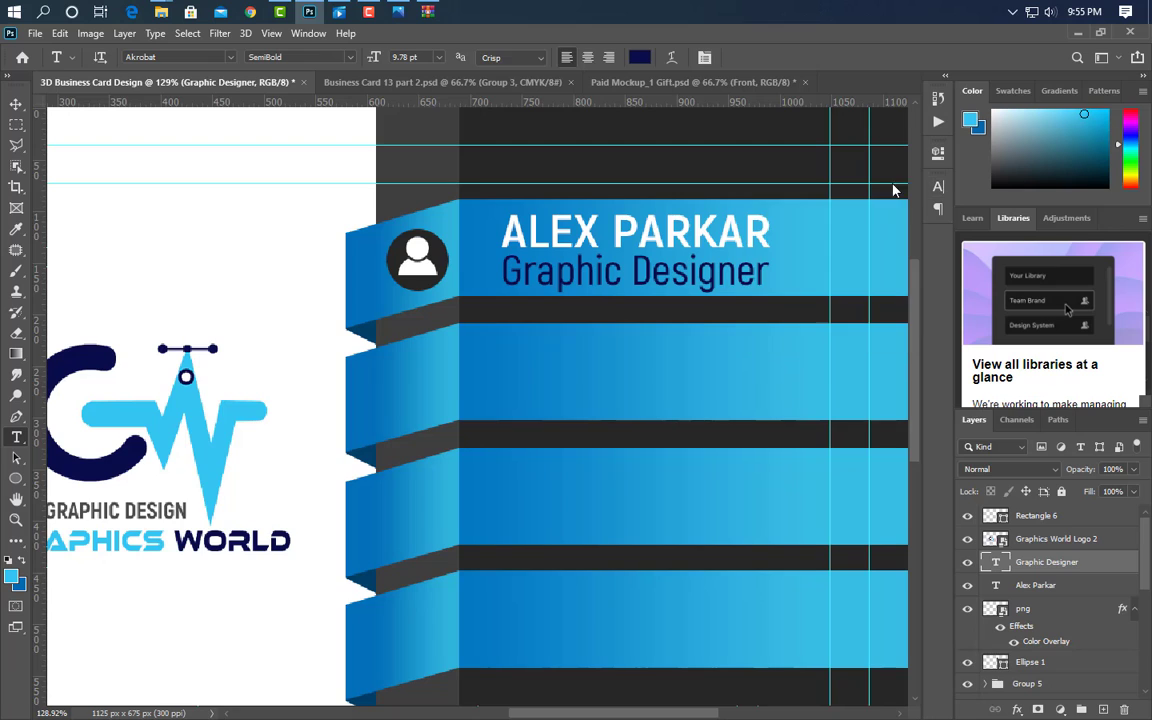
- Shrink the Graphic Designer title slightly to sit under the name
{"action": "key", "text": "ctrl+t"}
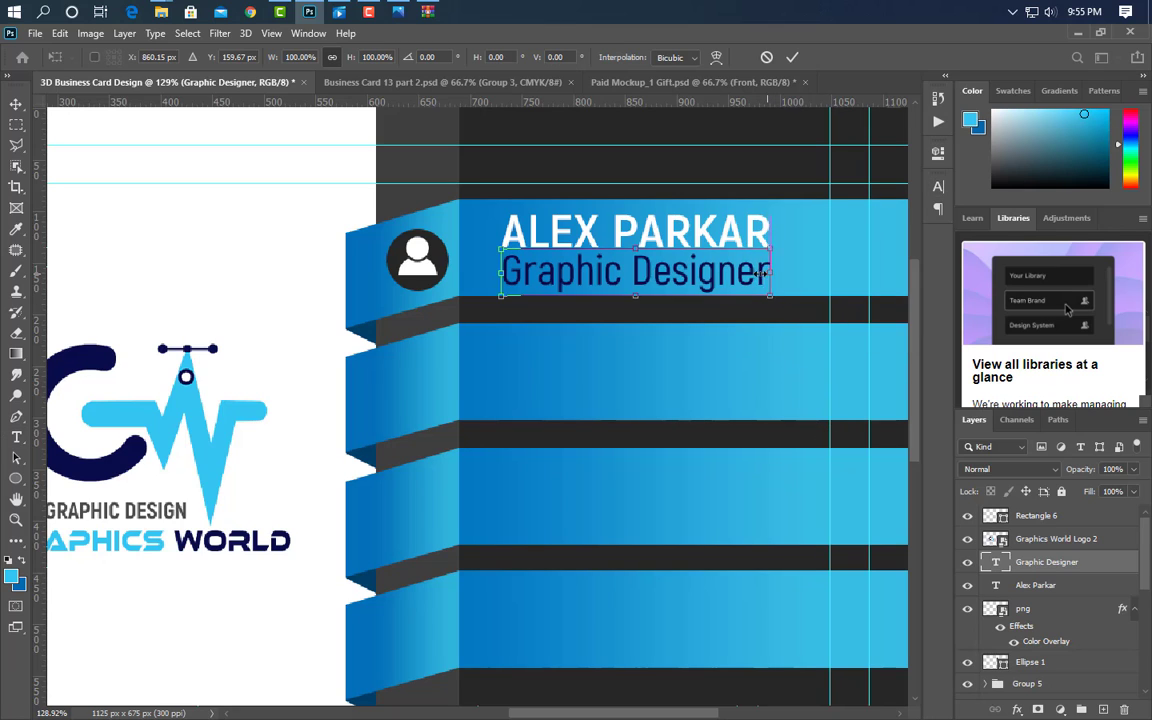
{"action": "left_click_drag", "start_coordinate": [769, 271], "coordinate": [708, 271]}
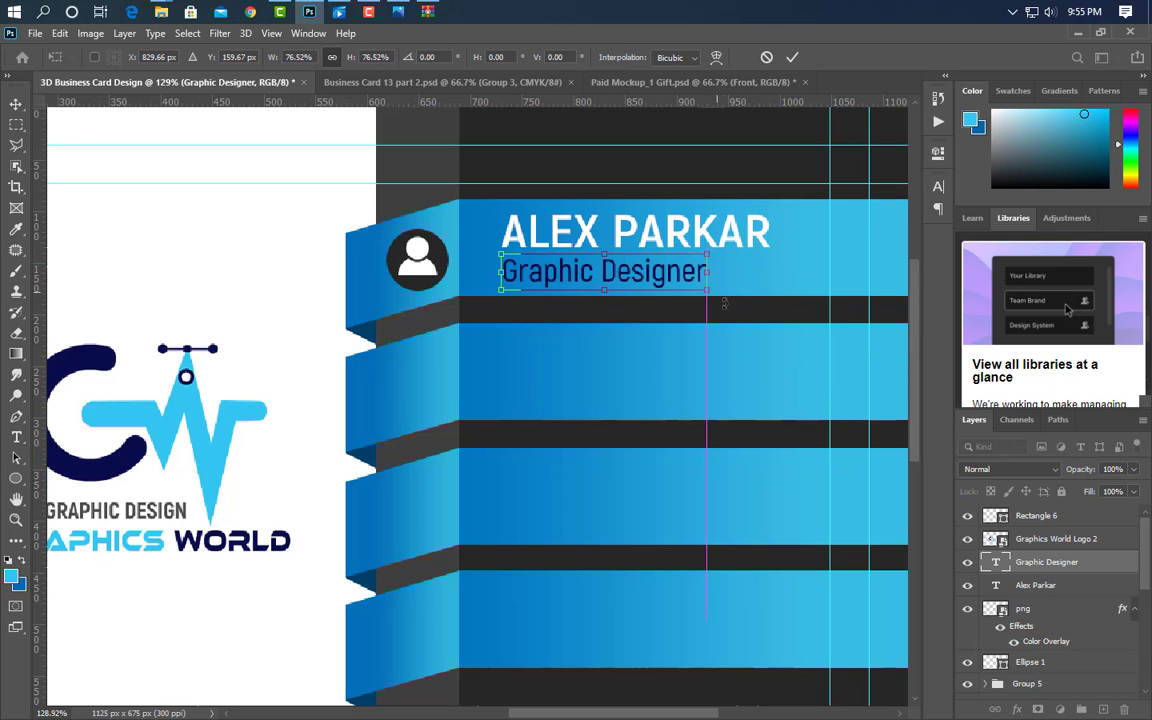
{"action": "left_click", "coordinate": [792, 57]}
{"action": "key", "text": "t"}
{"action": "scroll", "coordinate": [767, 353], "scroll_direction": "up", "scroll_amount": 3}
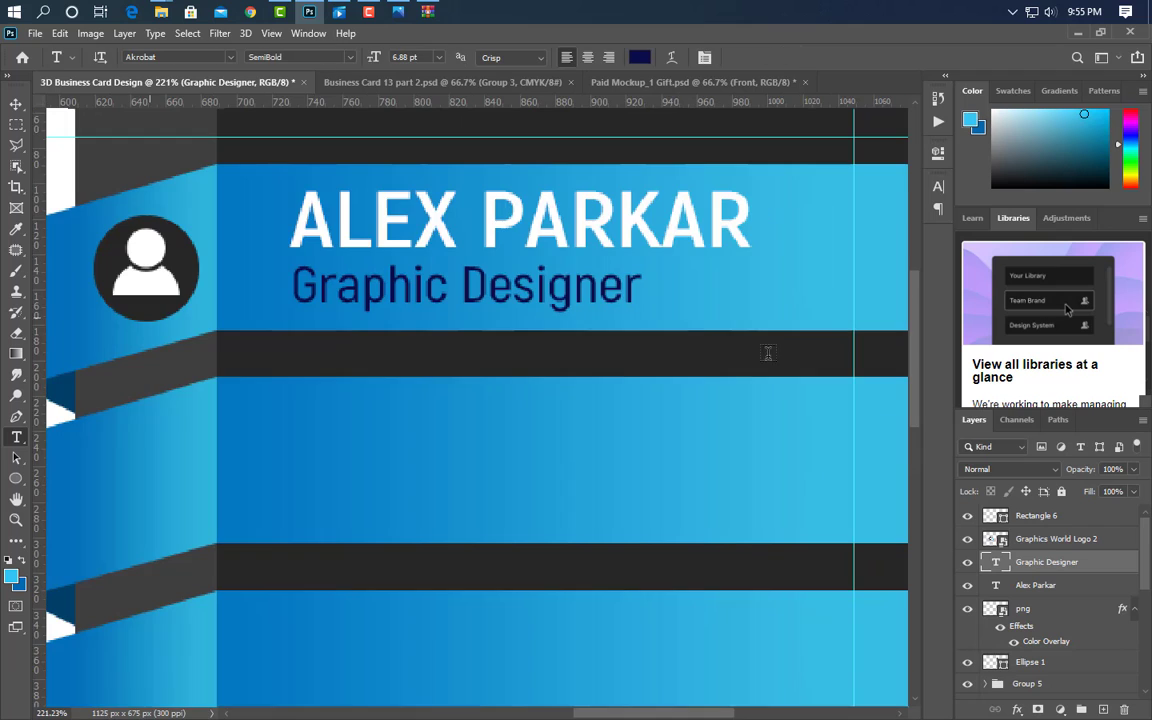
- Draw a thin 22 × 3 px rectangle beside the title, filled with the navy text colour
{"action": "left_click", "coordinate": [22, 480]}
{"action": "left_click", "coordinate": [116, 479]}
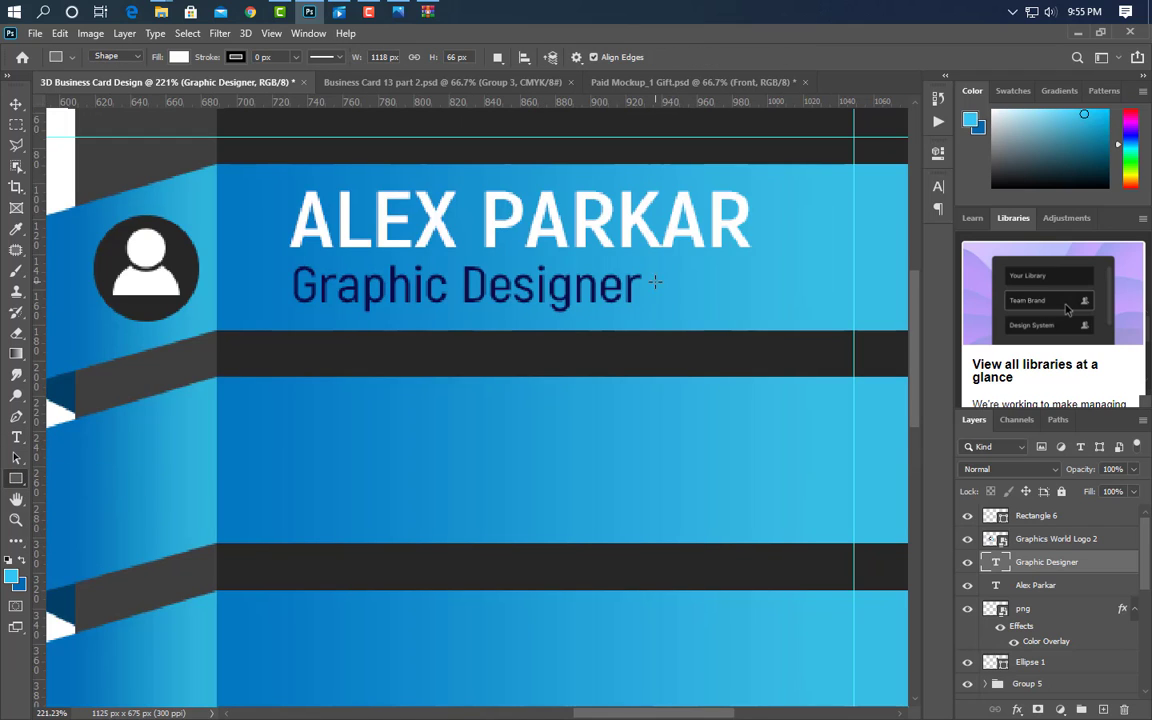
{"action": "left_click_drag", "start_coordinate": [683, 287], "coordinate": [719, 289]}
{"action": "left_click", "coordinate": [893, 149]}
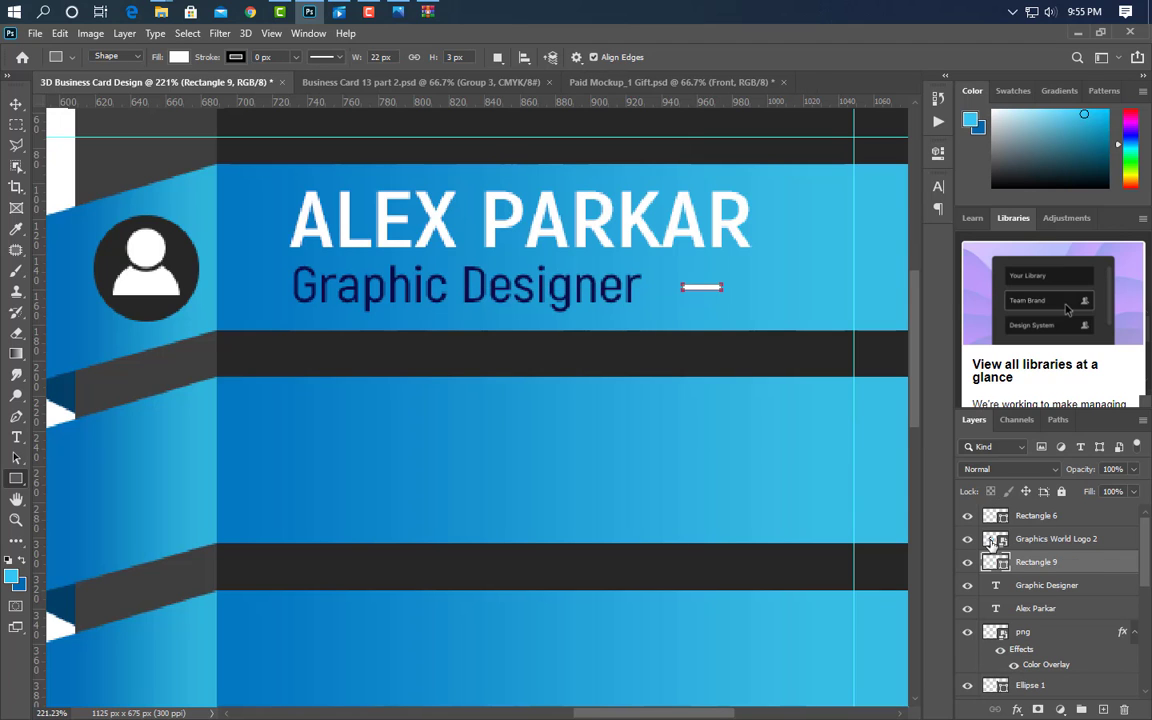
{"action": "double_click", "coordinate": [1000, 563]}
{"action": "left_click", "coordinate": [556, 265]}
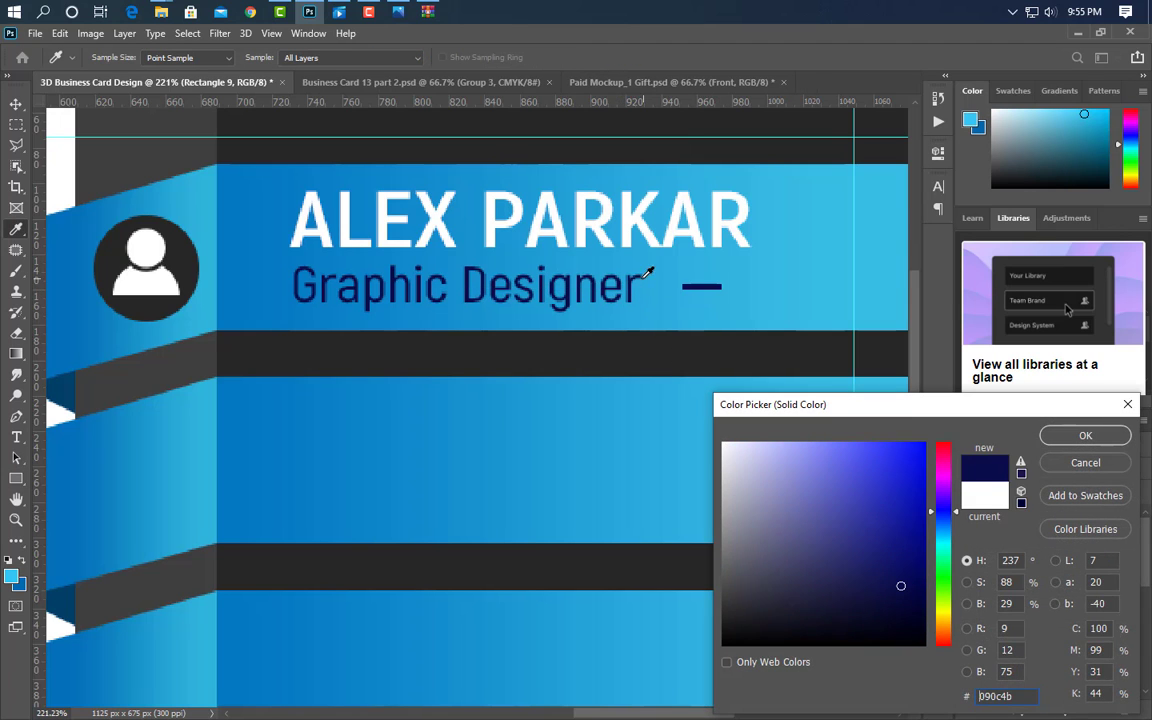
{"action": "left_click", "coordinate": [1082, 434]}
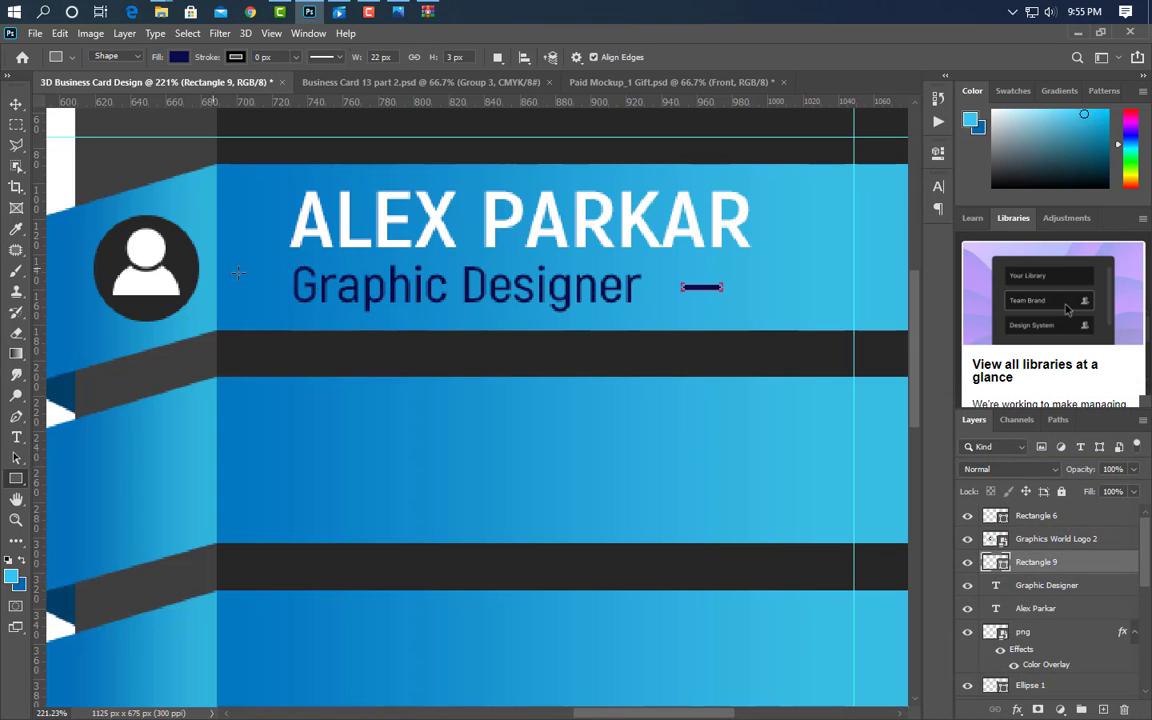
{"action": "left_click", "coordinate": [15, 105]}
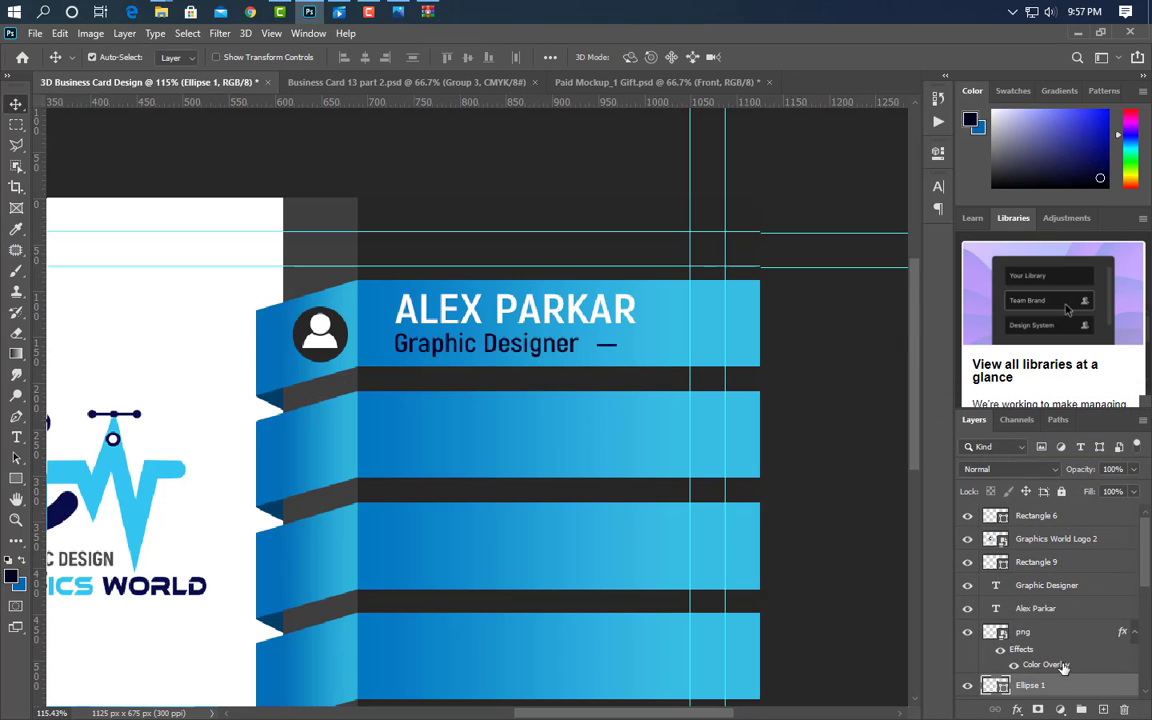
- Group the avatar circle and icon, then copy the group onto the second blue band
{"action": "left_click", "coordinate": [1049, 636], "text": "shift"}
{"action": "left_click", "coordinate": [1082, 709]}
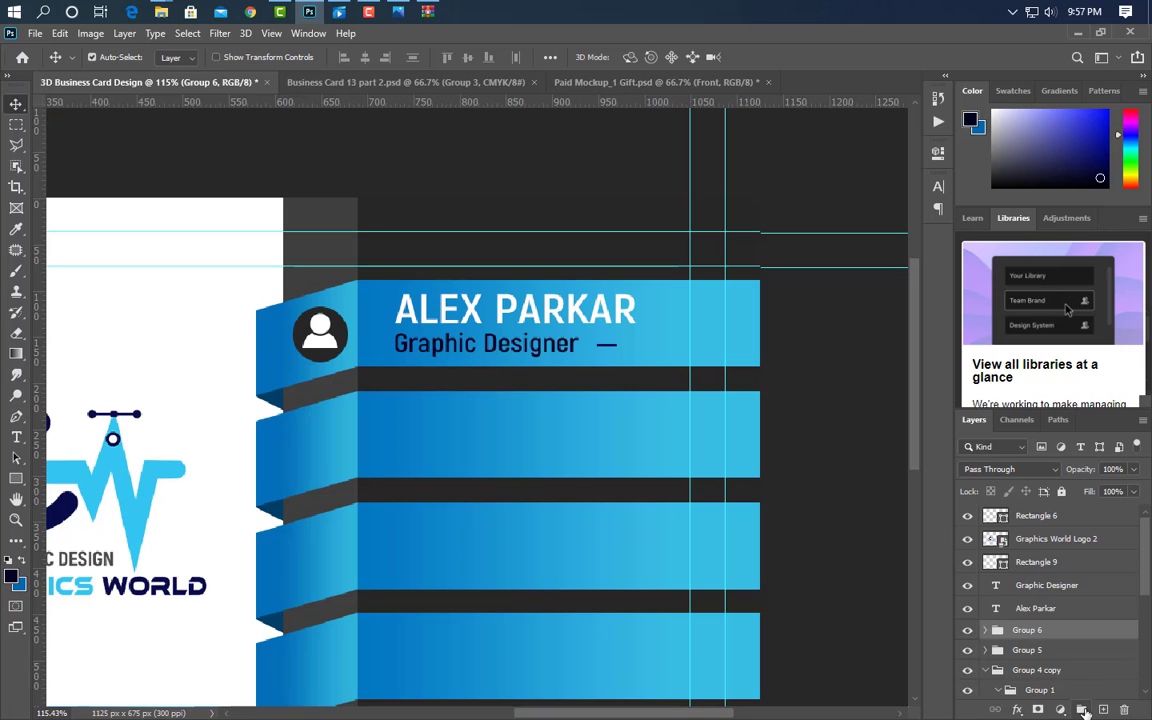
{"action": "left_click", "coordinate": [1106, 612]}
{"action": "left_click_drag", "start_coordinate": [1105, 634], "coordinate": [1103, 709]}
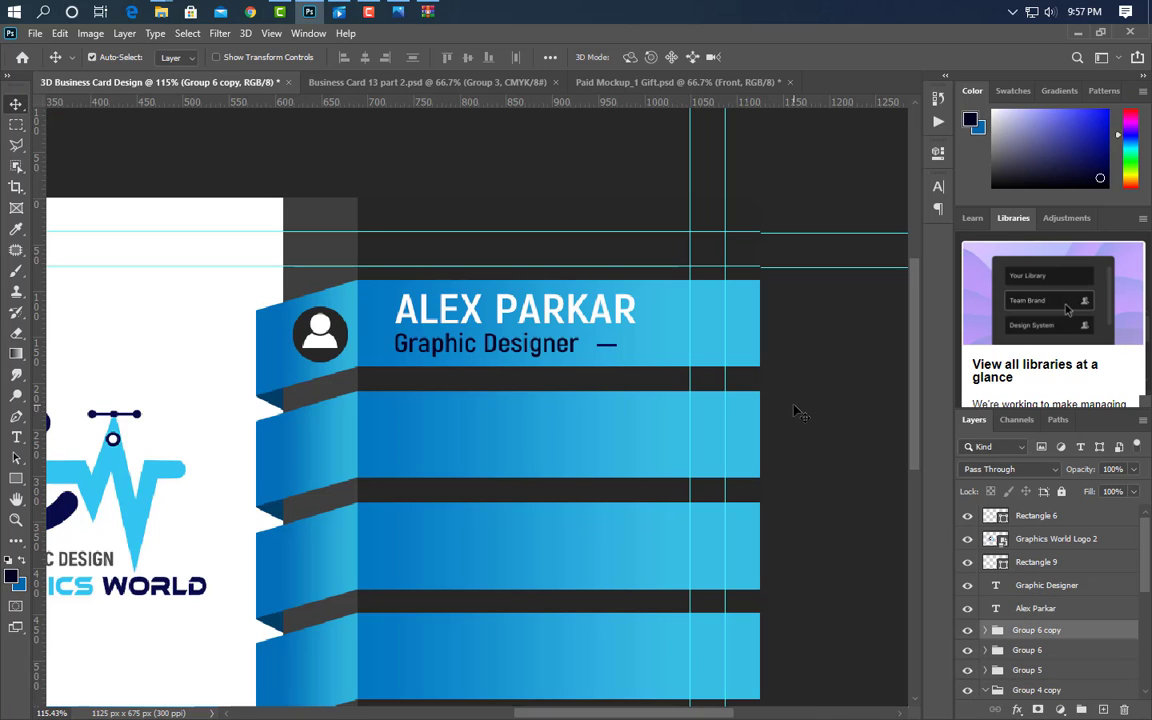
{"action": "key", "text": "shift+Down"}
{"action": "key", "text": "shift+Down"}
{"action": "key", "text": "shift+Down"}
{"action": "key", "text": "shift+Down"}
{"action": "key", "text": "shift+Down"}
{"action": "key", "text": "shift+Down"}
{"action": "key", "text": "shift+Down"}
{"action": "key", "text": "shift+Down"}
{"action": "key", "text": "shift+Down"}
{"action": "key", "text": "shift+Down"}
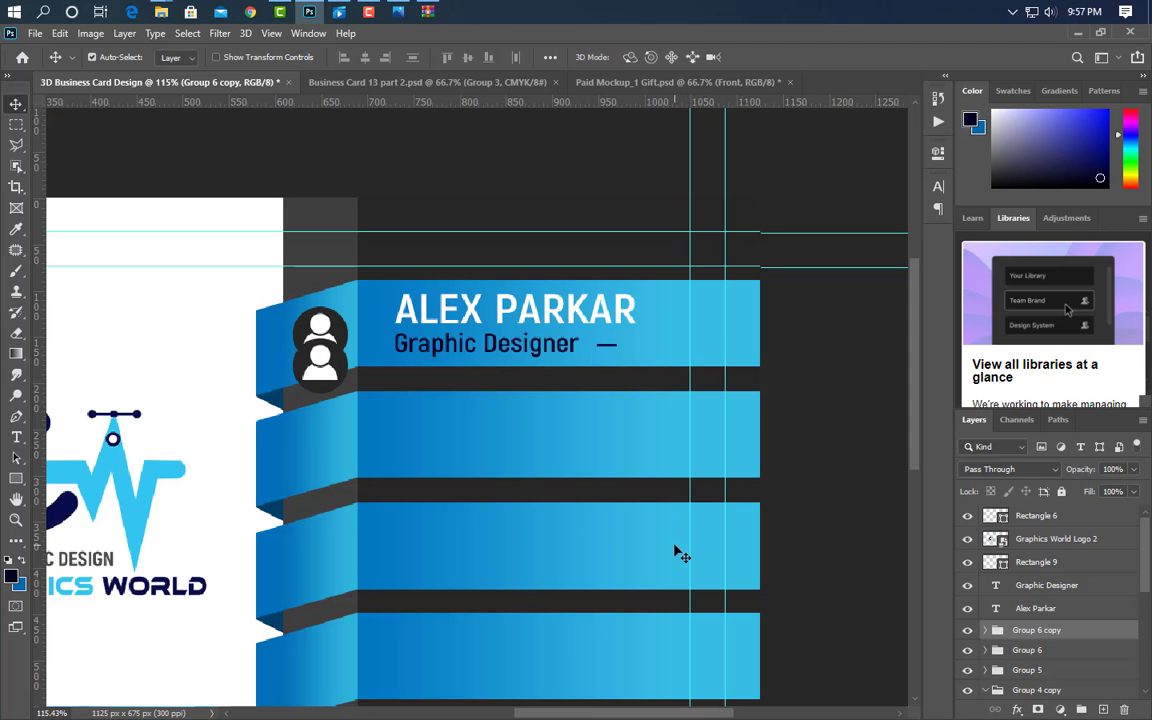
- Place the dial_phone_telephone_call-512 icon and shrink it into the second circle
{"action": "left_click", "coordinate": [332, 467]}
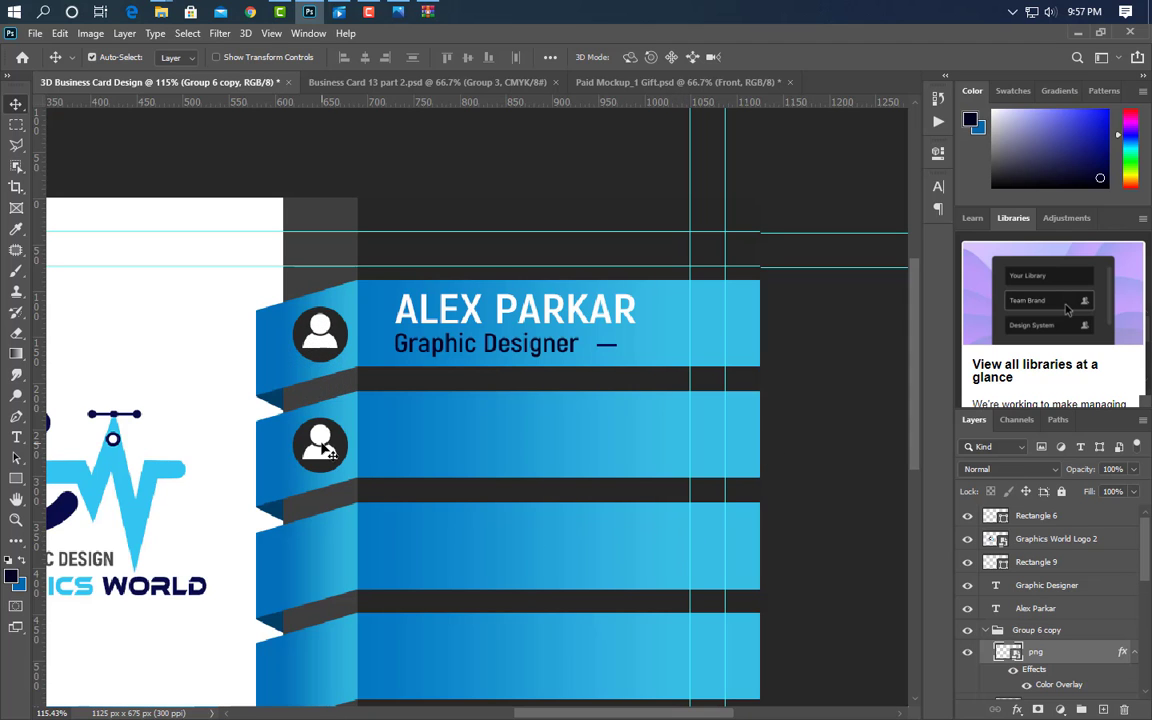
{"action": "left_click", "coordinate": [318, 12]}
{"action": "left_click_drag", "start_coordinate": [365, 141], "coordinate": [409, 458]}
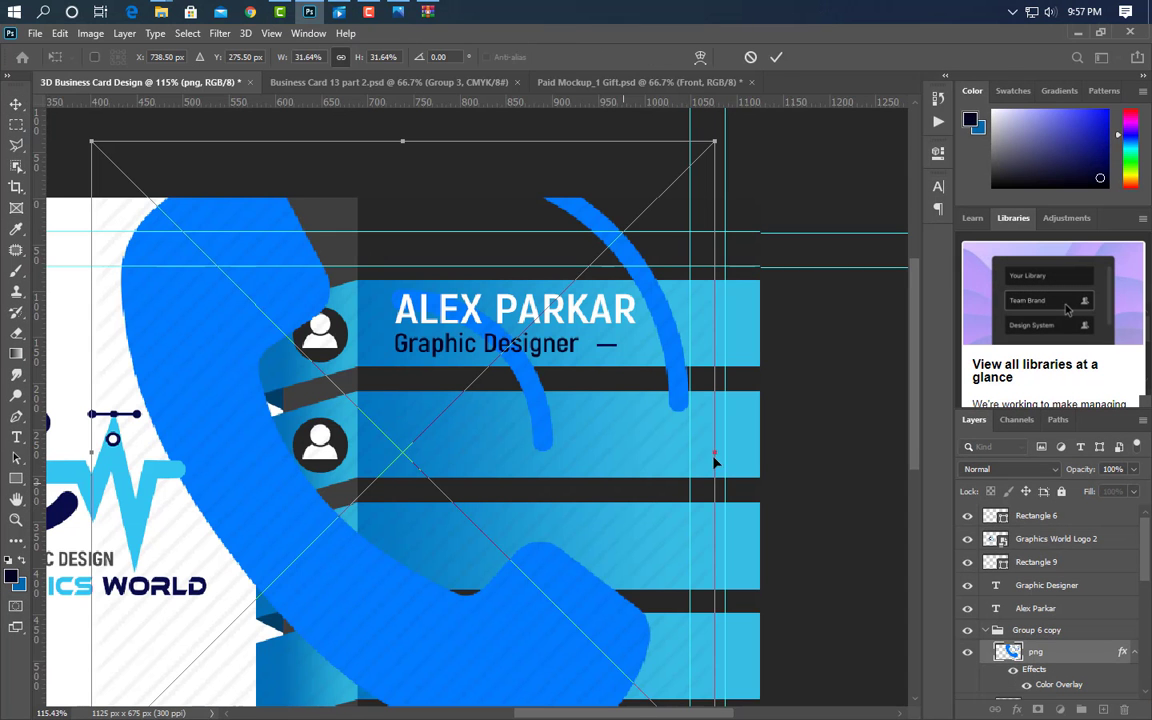
{"action": "left_click_drag", "start_coordinate": [712, 455], "coordinate": [300, 462]}
{"action": "left_click_drag", "start_coordinate": [96, 453], "coordinate": [321, 446]}
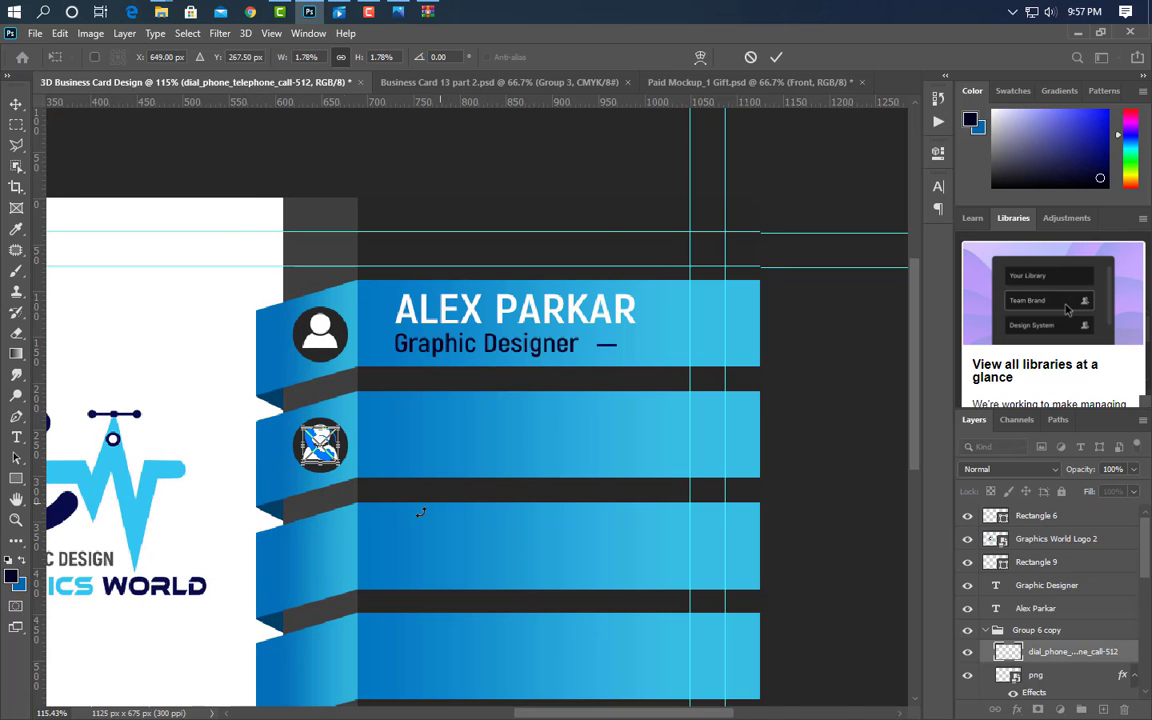
{"action": "left_click", "coordinate": [776, 57]}
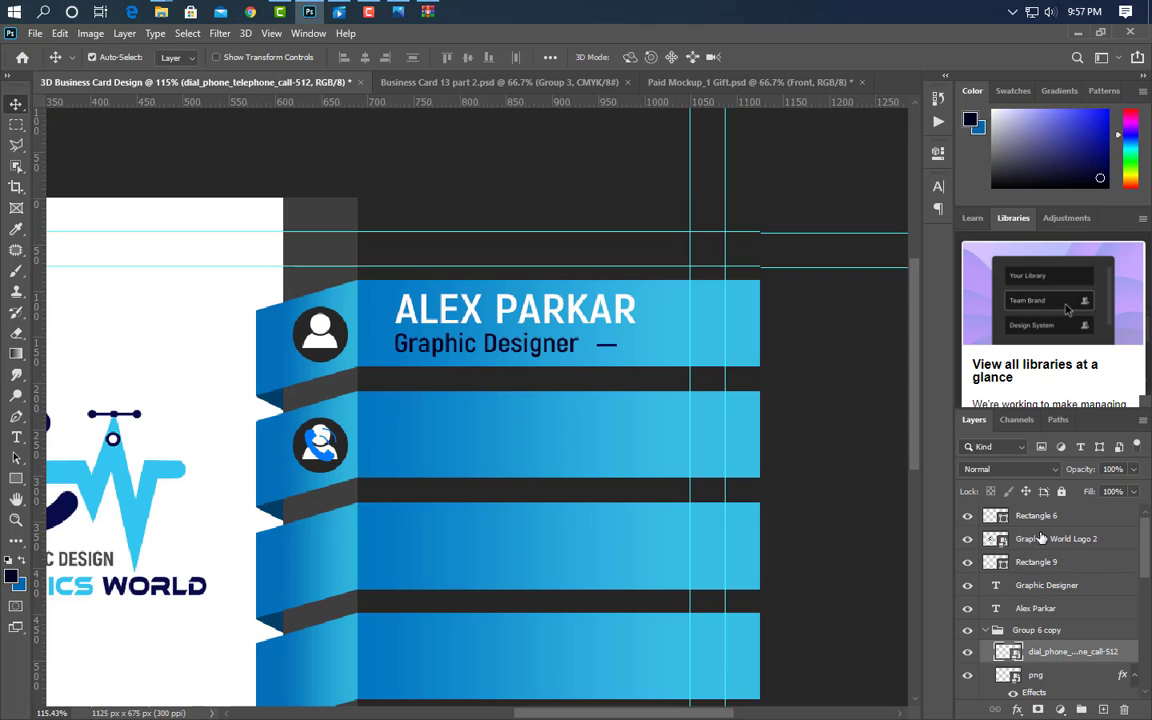
- Give the phone icon a white Color Overlay and delete the old png icon layer
{"action": "double_click", "coordinate": [1127, 652]}
{"action": "left_click", "coordinate": [522, 552]}
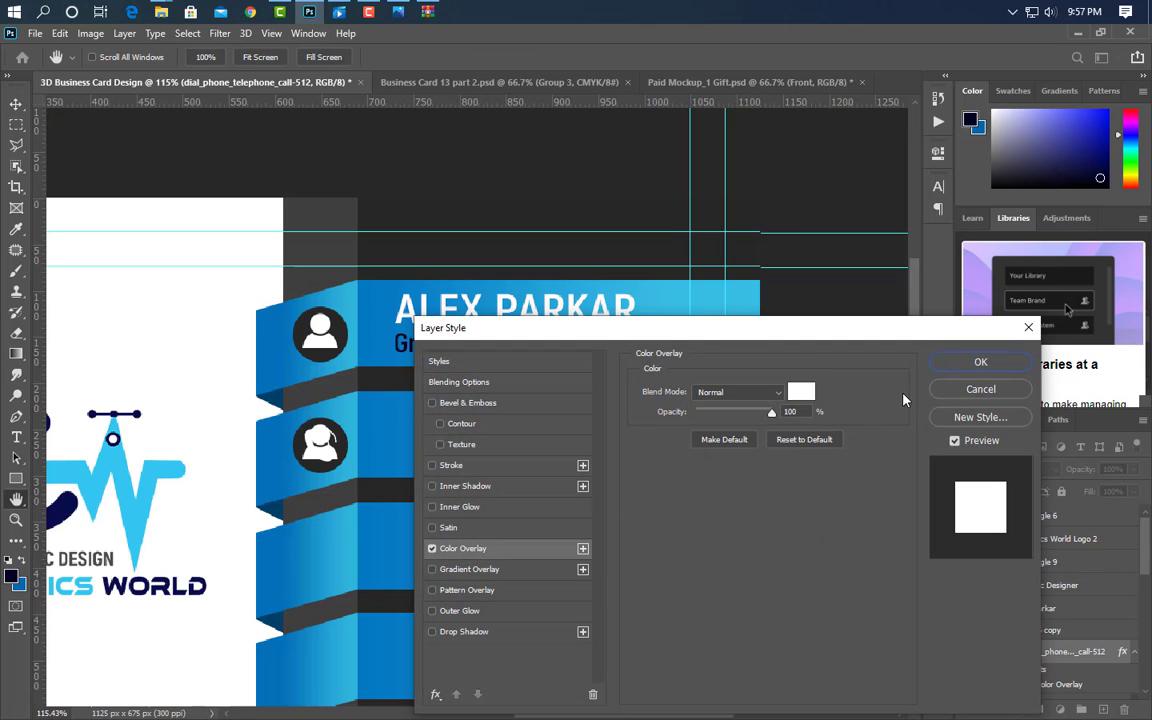
{"action": "left_click", "coordinate": [980, 362]}
{"action": "scroll", "coordinate": [1043, 651], "scroll_direction": "down", "scroll_amount": 1}
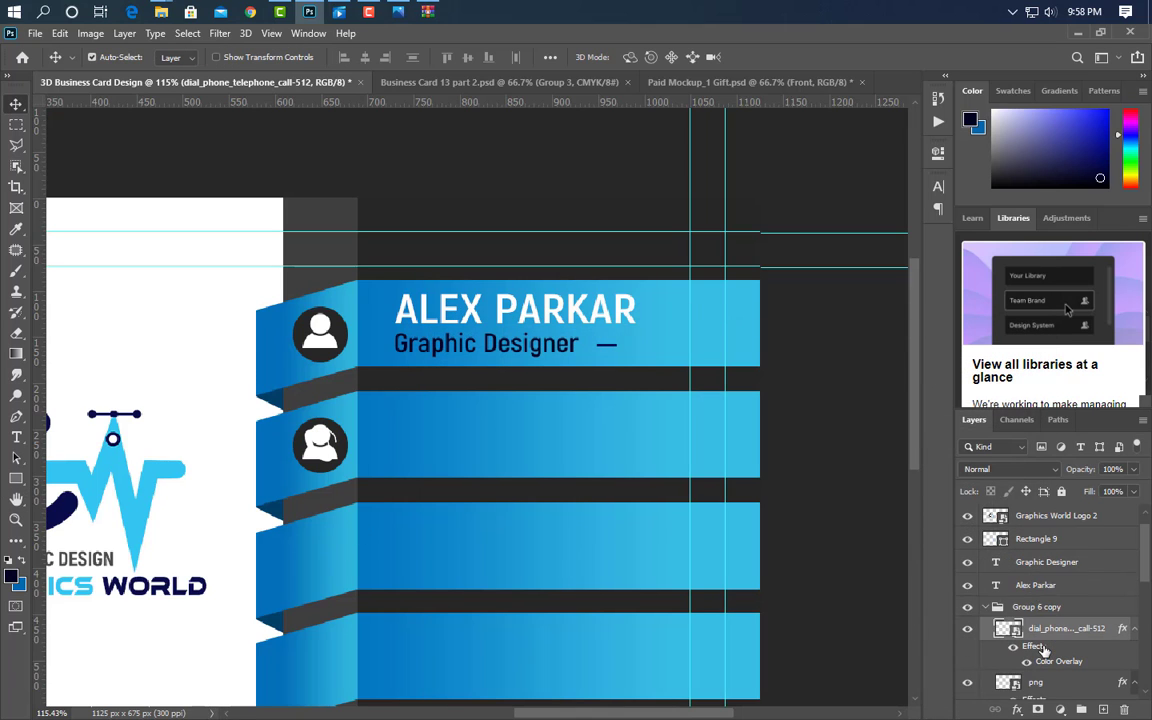
{"action": "left_click_drag", "start_coordinate": [1057, 685], "coordinate": [1124, 709]}
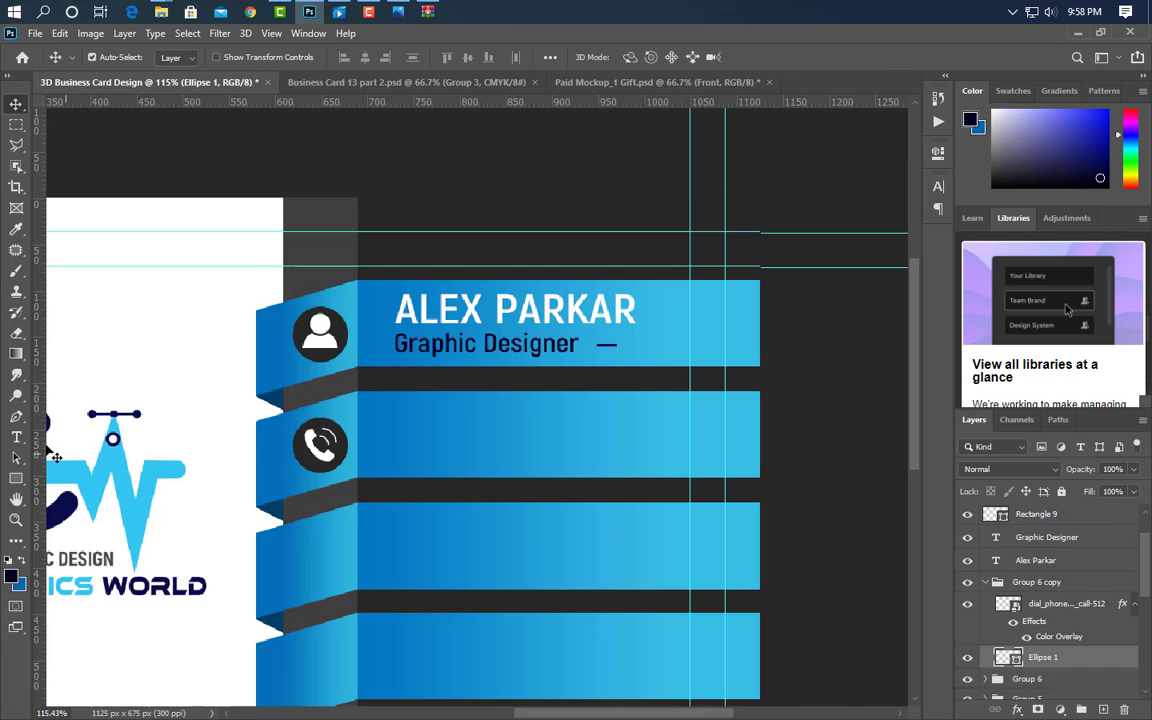
- Type the phone number in the second band, then shrink and position it to fit
{"action": "key", "text": "t"}
{"action": "left_click", "coordinate": [378, 446]}
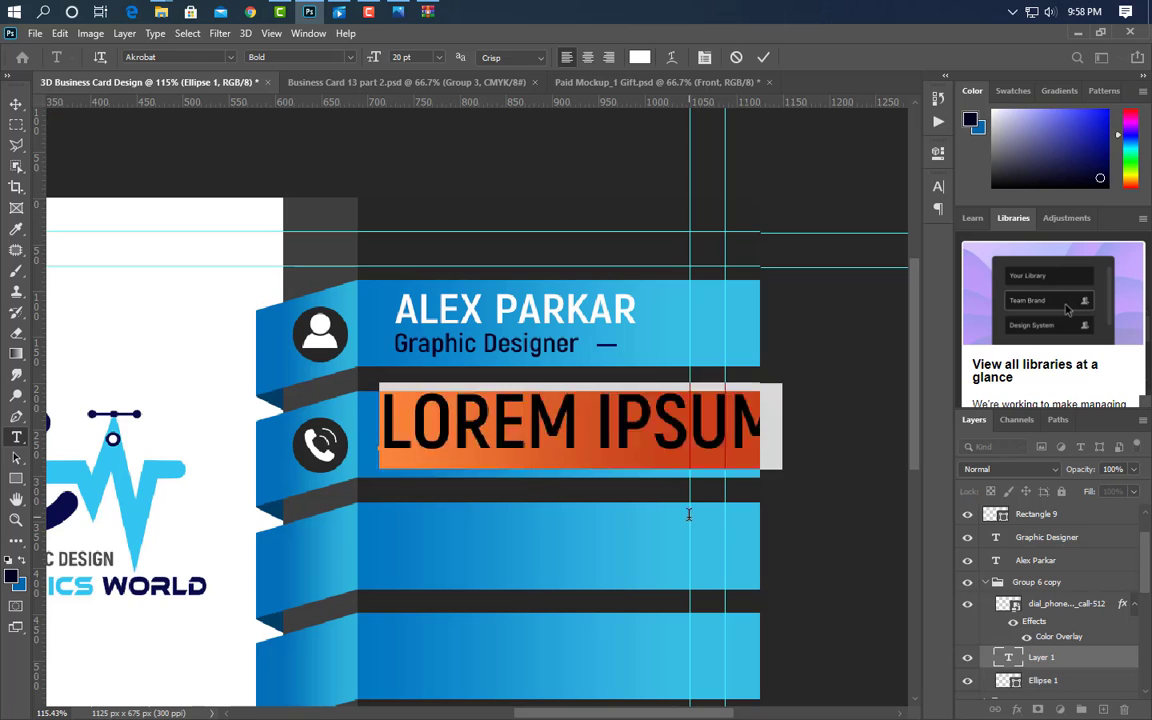
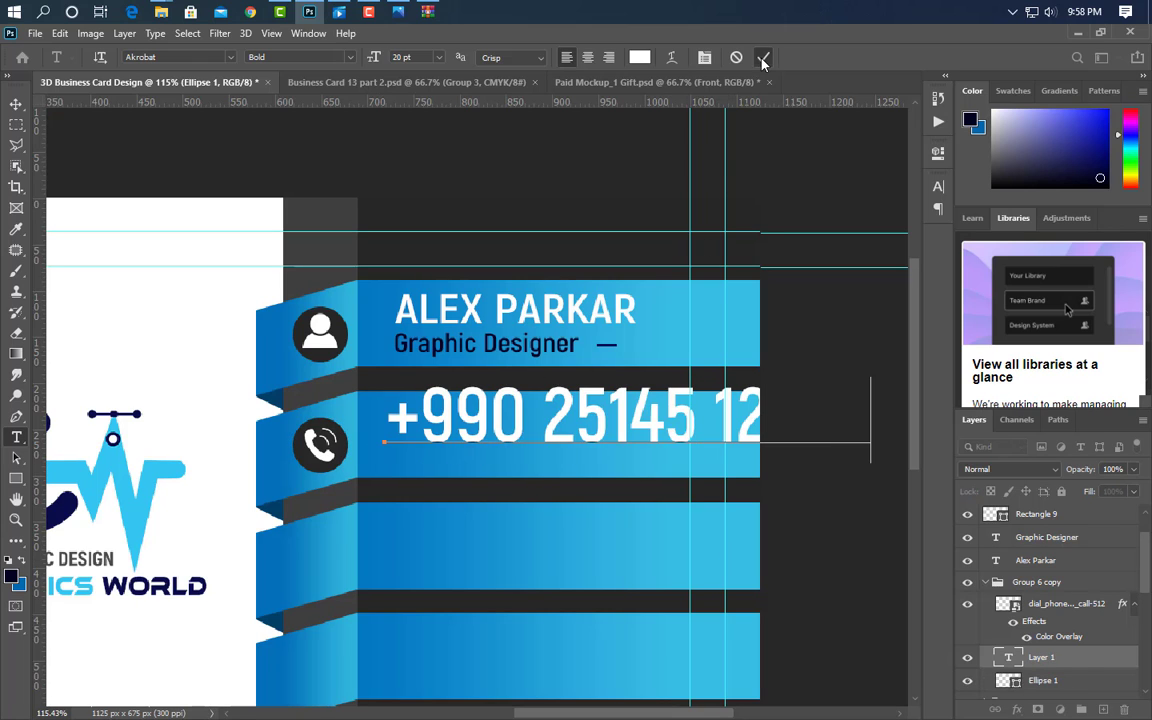
{"action": "left_click", "coordinate": [763, 57]}
{"action": "key", "text": "ctrl+t"}
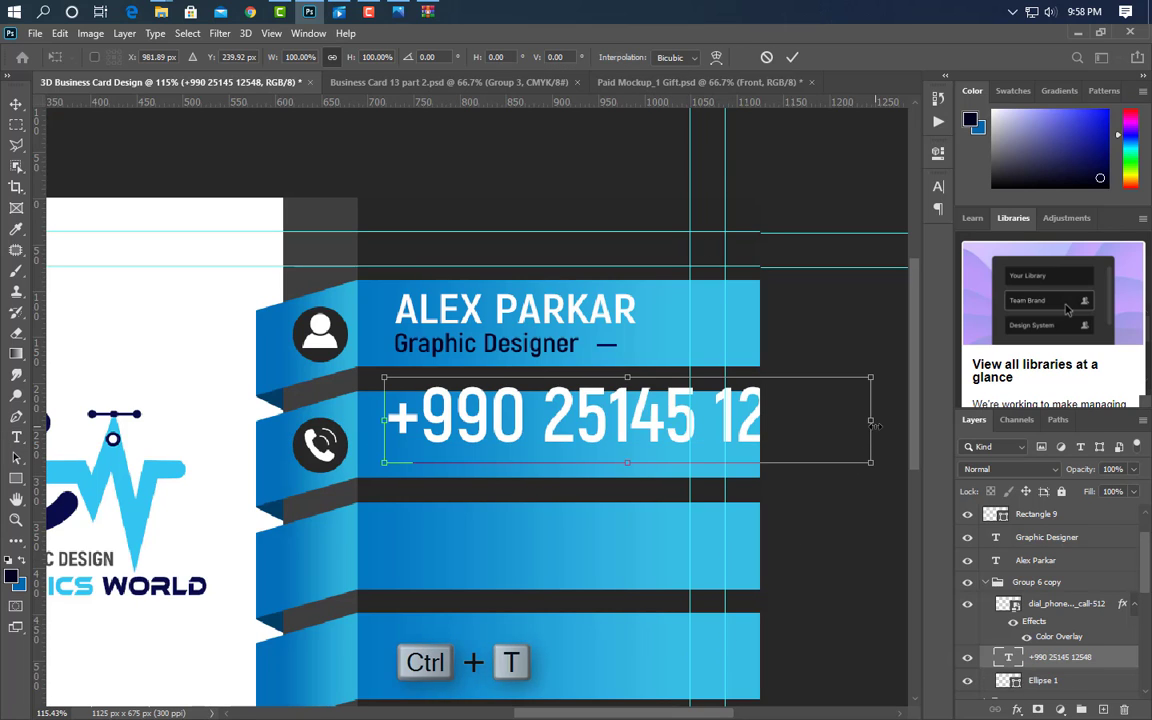
{"action": "left_click_drag", "start_coordinate": [870, 462], "coordinate": [662, 452]}
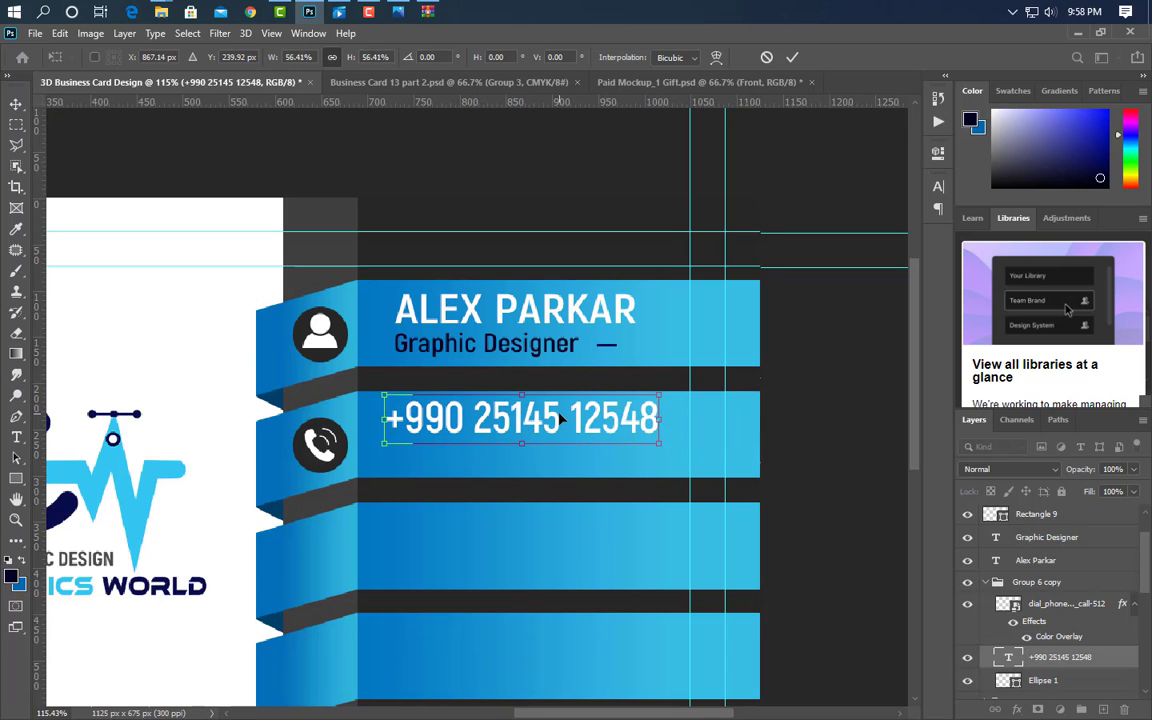
{"action": "left_click_drag", "start_coordinate": [580, 431], "coordinate": [575, 450]}
{"action": "left_click", "coordinate": [792, 57]}
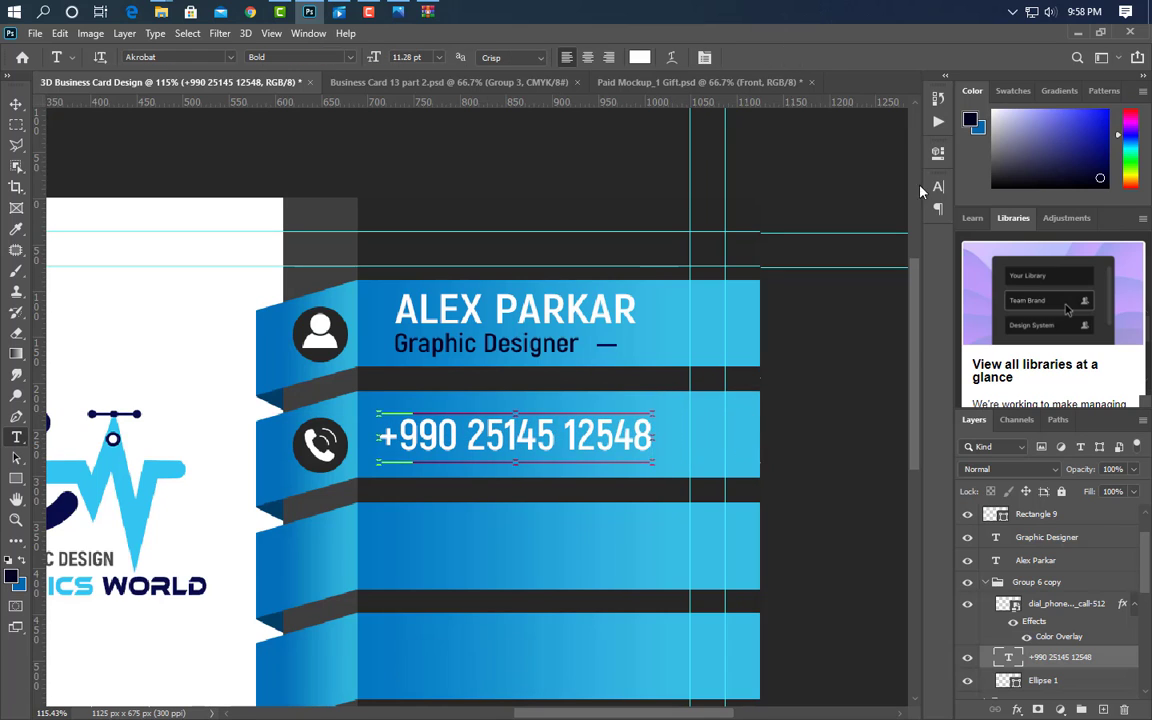
- Set the phone number's font style to SemiBold
{"action": "left_click", "coordinate": [938, 186]}
{"action": "left_click", "coordinate": [905, 210]}
{"action": "left_click", "coordinate": [903, 276]}
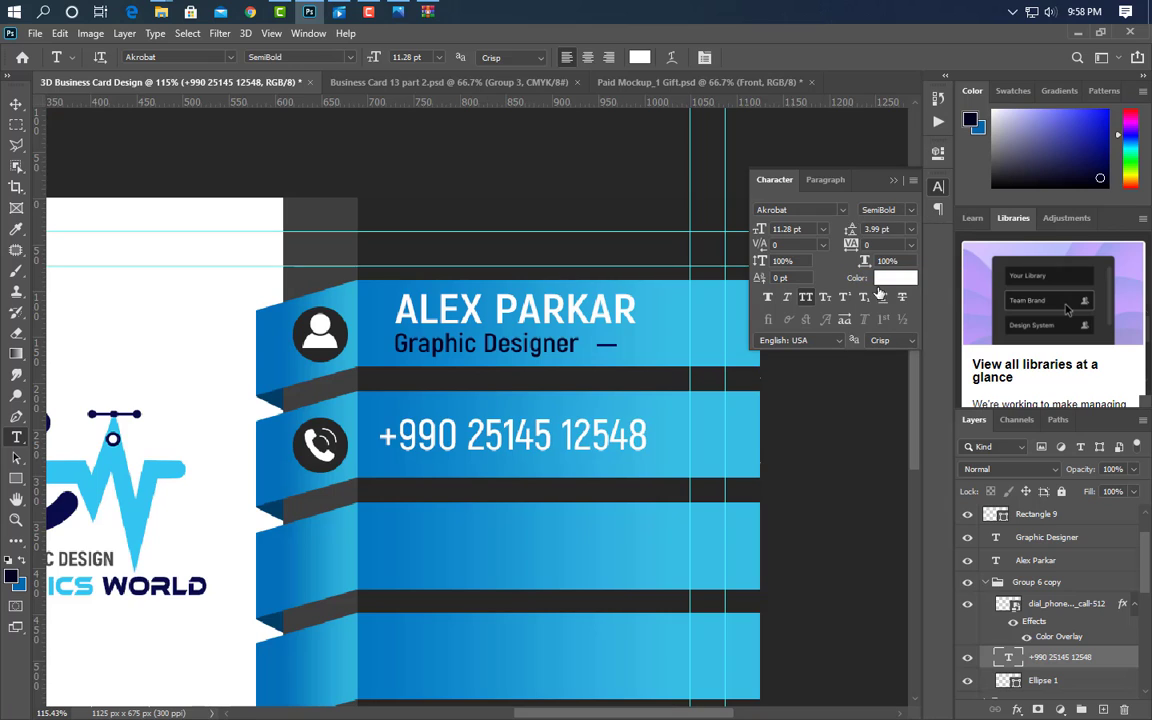
{"action": "left_click", "coordinate": [896, 182]}
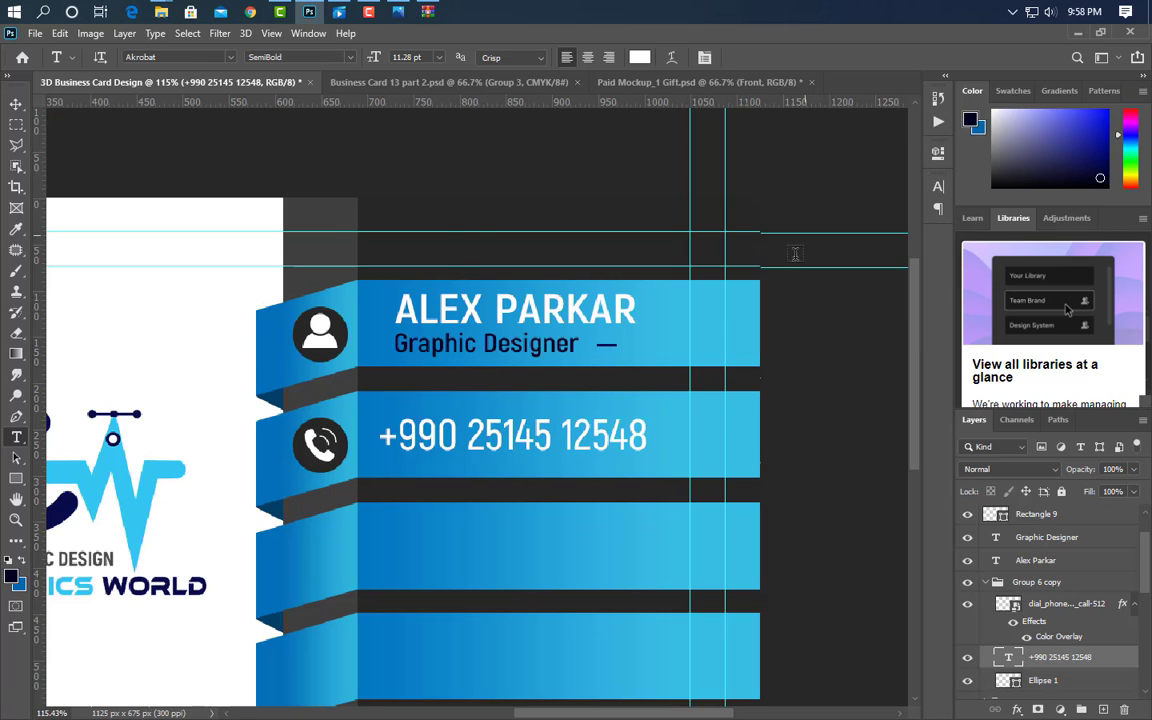
{"action": "key", "text": "v"}
{"action": "left_click_drag", "start_coordinate": [868, 688], "coordinate": [1016, 598]}
- Duplicate the phone row group and move the copy down to the third band
{"action": "left_click", "coordinate": [986, 583]}
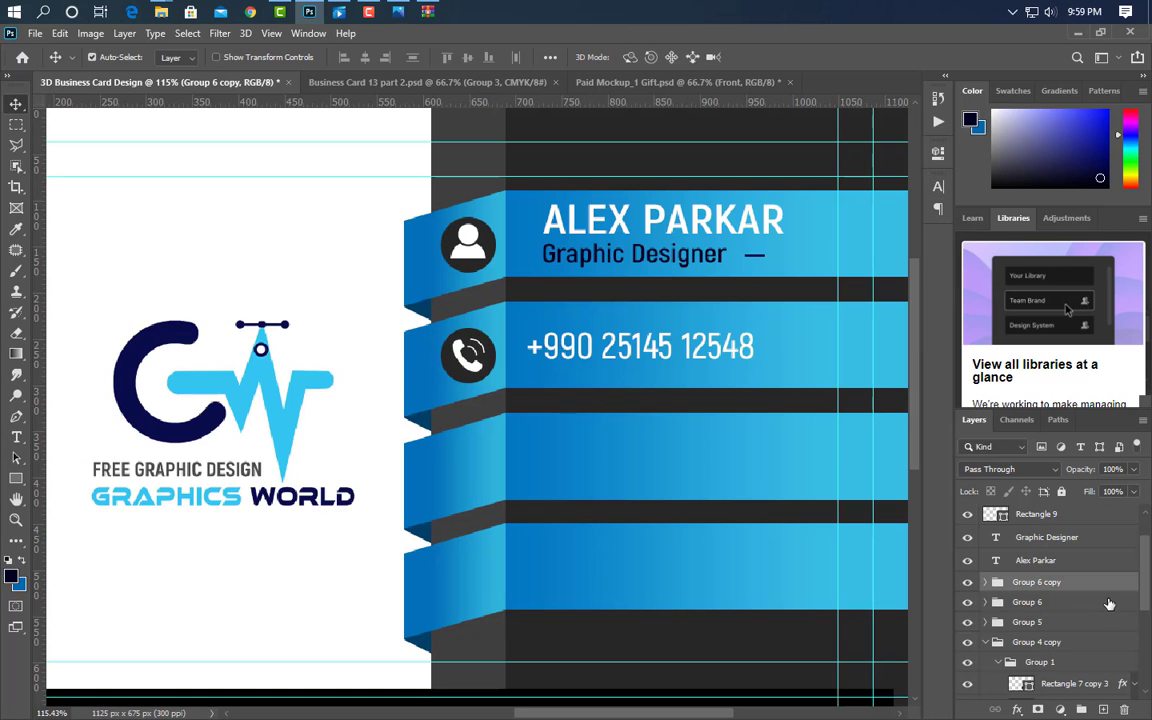
{"action": "key", "text": "ctrl+j"}
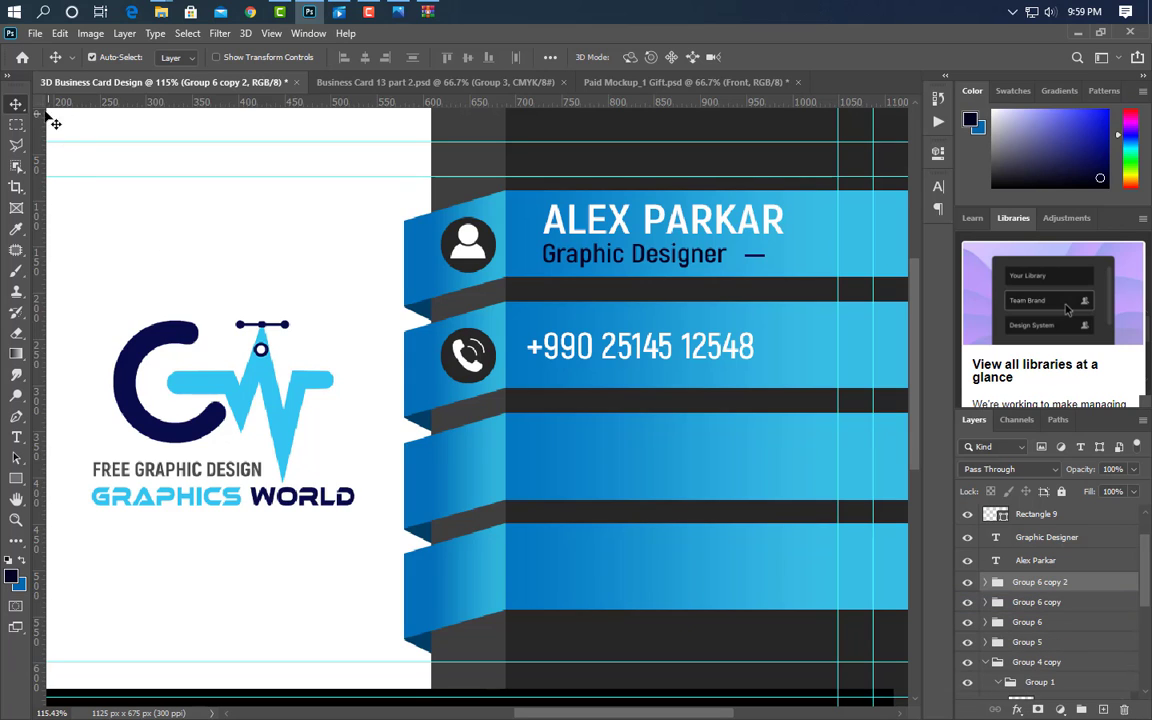
{"action": "key", "text": "Down"}
{"action": "key", "text": "Down"}
{"action": "key", "text": "Down"}
{"action": "key", "text": "Down"}
{"action": "key", "text": "Down"}
{"action": "key", "text": "Down"}
{"action": "key", "text": "Down"}
{"action": "key", "text": "Down"}
{"action": "key", "text": "Down"}
{"action": "key", "text": "Down"}
{"action": "key", "text": "Down"}
{"action": "key", "text": "Down"}
{"action": "key", "text": "Down"}
{"action": "key", "text": "Down"}
{"action": "key", "text": "Down"}
{"action": "key", "text": "Down"}
{"action": "key", "text": "Down"}
{"action": "key", "text": "Down"}
{"action": "key", "text": "Down"}
{"action": "key", "text": "Down"}
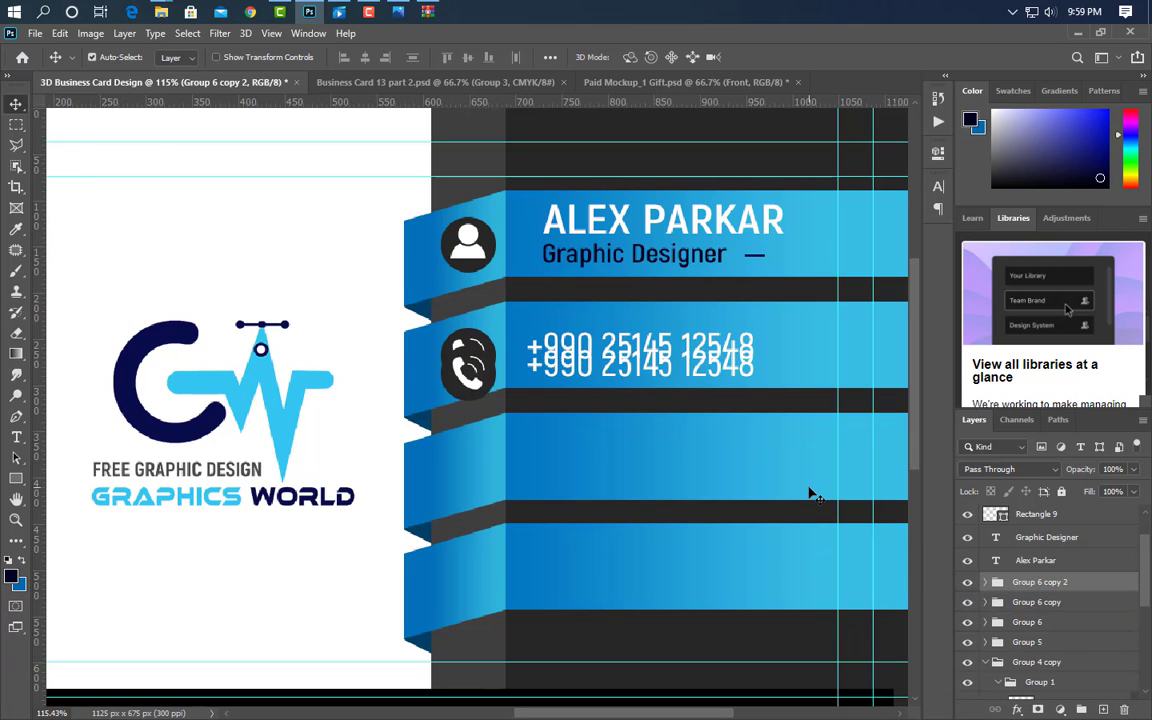
{"action": "key", "text": "shift+Down"}
{"action": "key", "text": "shift+Down"}
{"action": "key", "text": "shift+Down"}
{"action": "key", "text": "shift+Down"}
{"action": "key", "text": "shift+Down"}
{"action": "key", "text": "shift+Down"}
{"action": "key", "text": "shift+Down"}
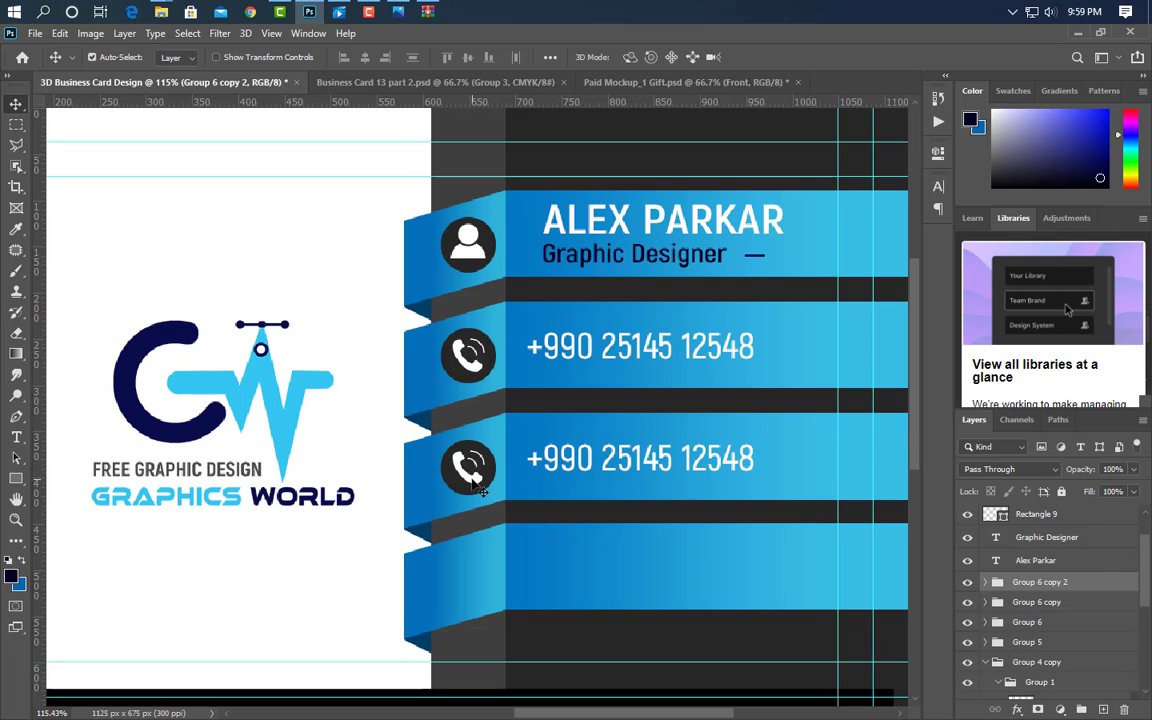
- Drag the 5-Email-Efficiency-Tips envelope image from Explorer onto the canvas
{"action": "left_click", "coordinate": [420, 385]}
{"action": "left_click", "coordinate": [309, 13]}
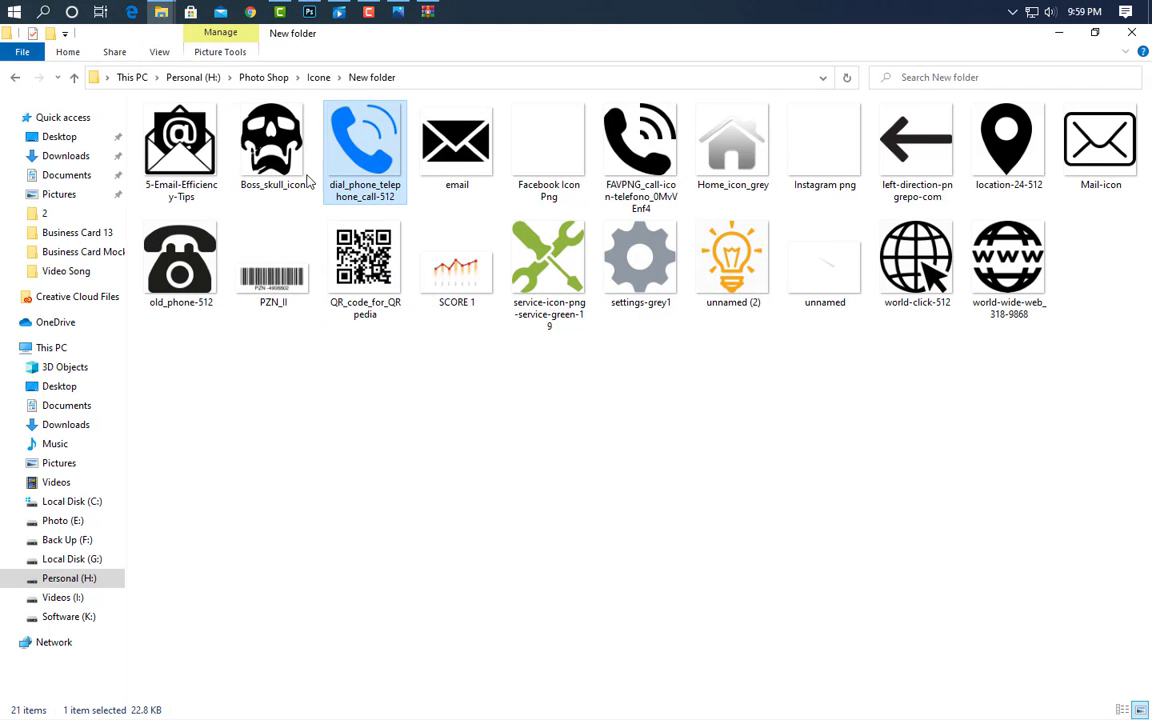
{"action": "left_click_drag", "start_coordinate": [182, 142], "coordinate": [428, 404]}
- Scale the envelope icon down and fit it onto the third band's circle
{"action": "left_click_drag", "start_coordinate": [792, 409], "coordinate": [461, 481]}
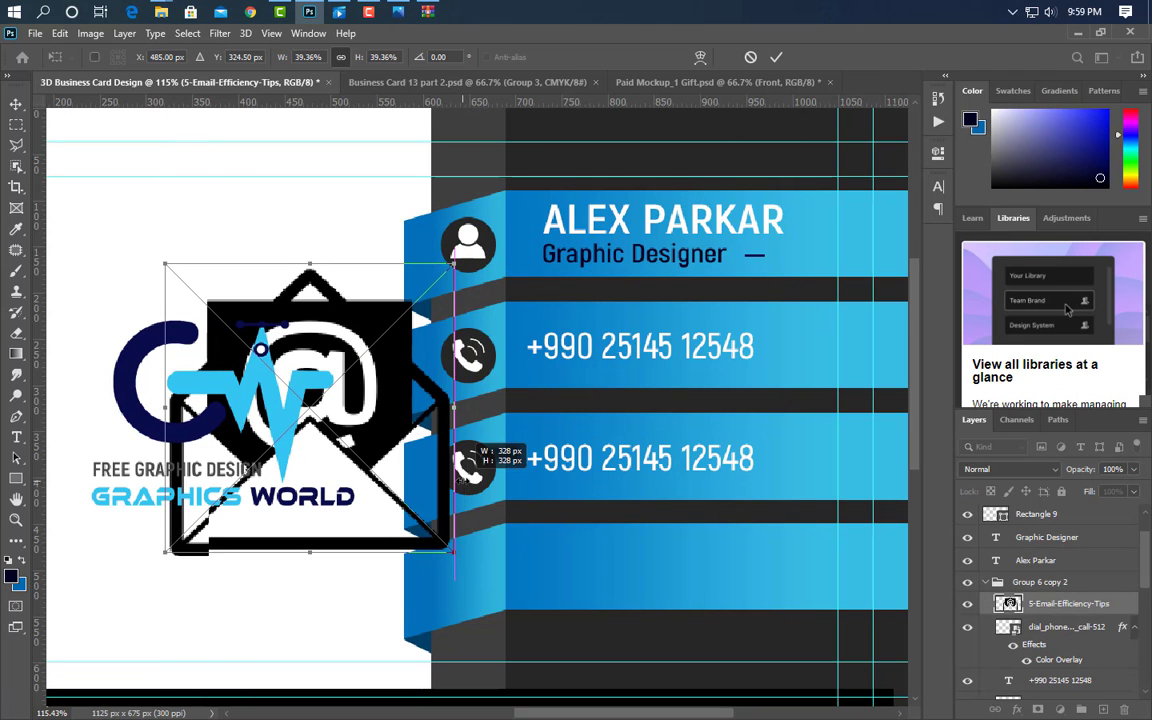
{"action": "left_click_drag", "start_coordinate": [455, 410], "coordinate": [486, 408]}
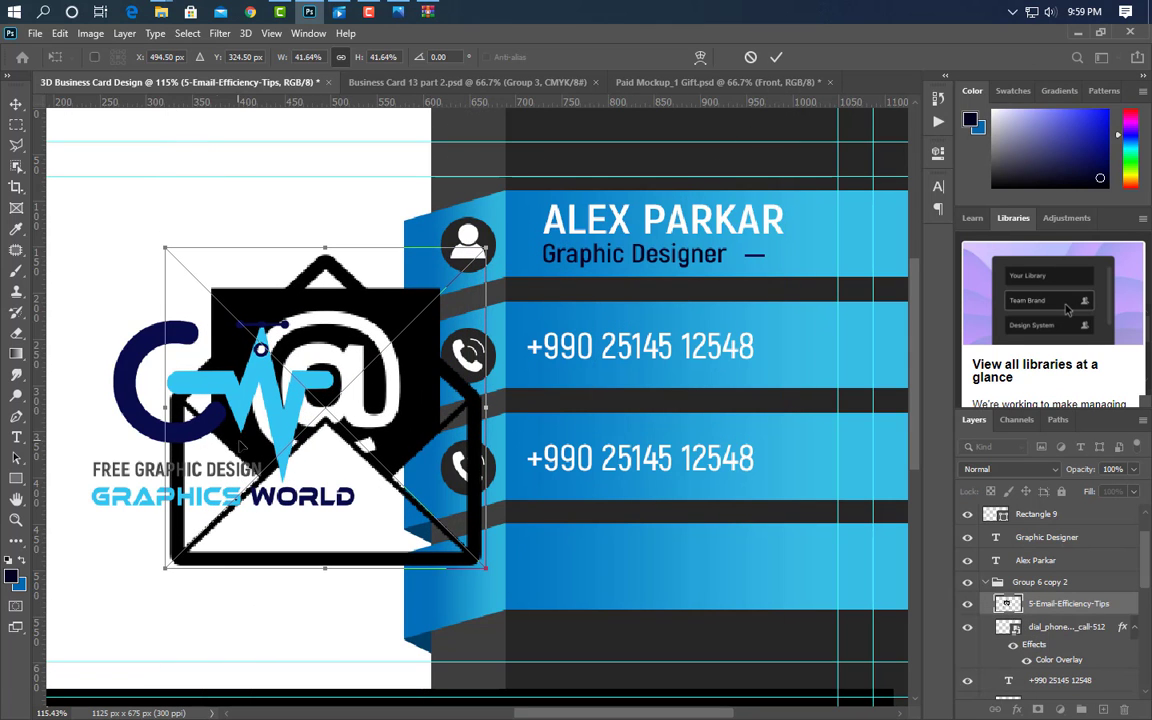
{"action": "left_click_drag", "start_coordinate": [162, 410], "coordinate": [446, 455]}
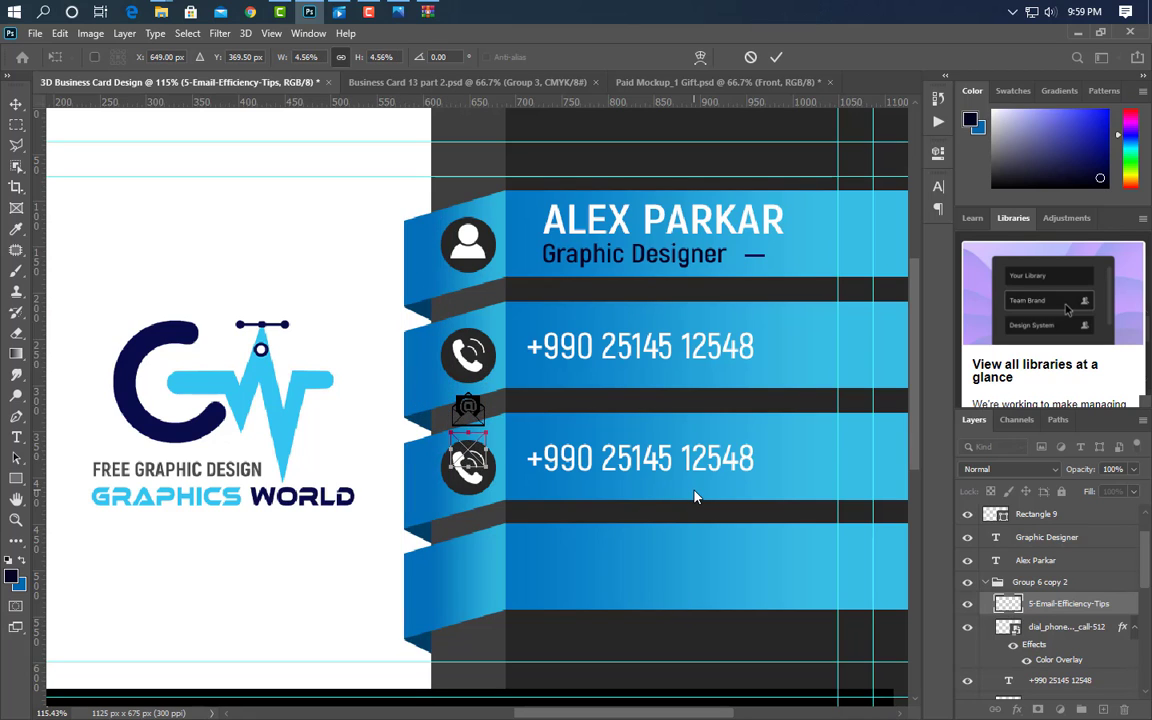
{"action": "key", "text": "Down"}
{"action": "key", "text": "Down"}
{"action": "key", "text": "Down"}
{"action": "key", "text": "Down"}
{"action": "key", "text": "Down"}
{"action": "key", "text": "Down"}
{"action": "key", "text": "Down"}
{"action": "key", "text": "Down"}
{"action": "key", "text": "Down"}
{"action": "key", "text": "Down"}
{"action": "key", "text": "Down"}
{"action": "key", "text": "Down"}
{"action": "key", "text": "Down"}
{"action": "key", "text": "Down"}
{"action": "key", "text": "Down"}
{"action": "key", "text": "Down"}
{"action": "key", "text": "Down"}
{"action": "key", "text": "Down"}
{"action": "key", "text": "Down"}
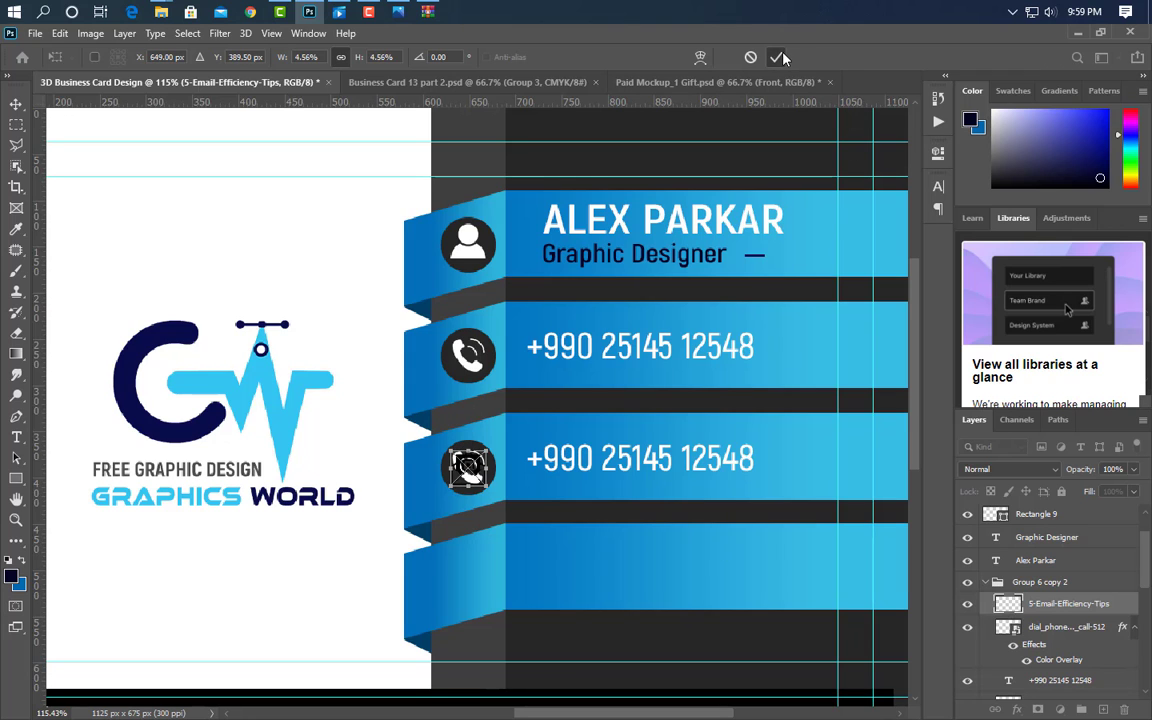
{"action": "left_click", "coordinate": [779, 57]}
- Whiten the envelope icon with a Color Overlay and delete the leftover phone icon layer
{"action": "left_click", "coordinate": [1011, 491]}
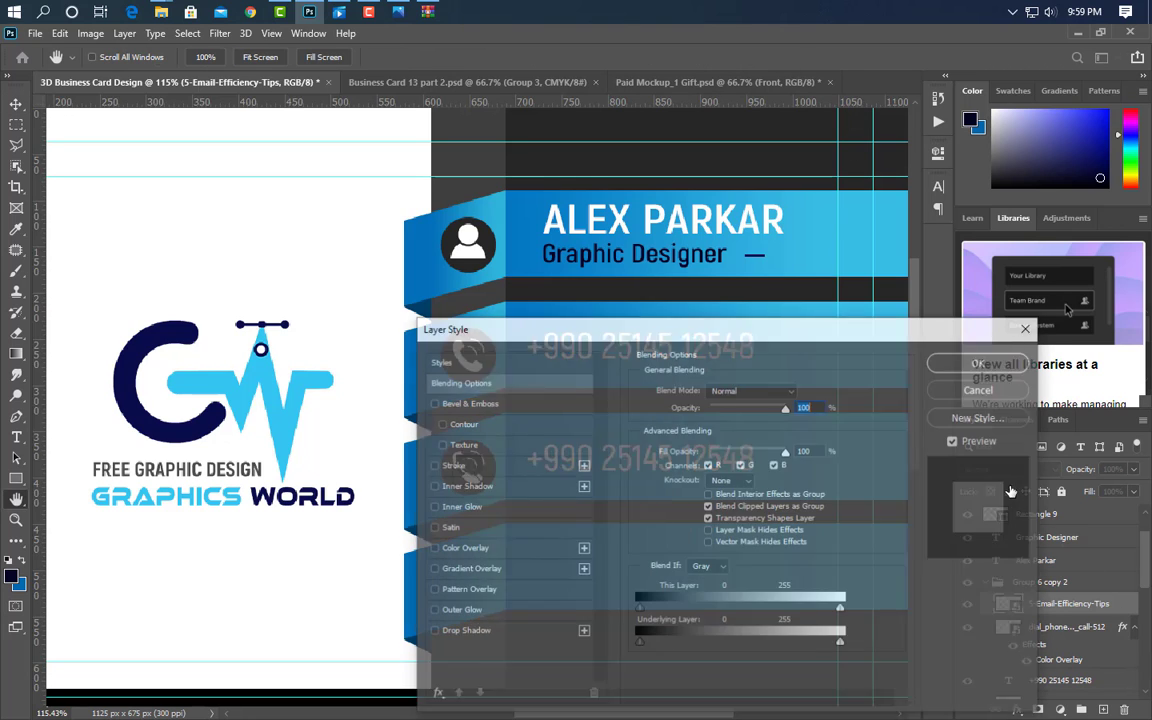
{"action": "left_click", "coordinate": [470, 549]}
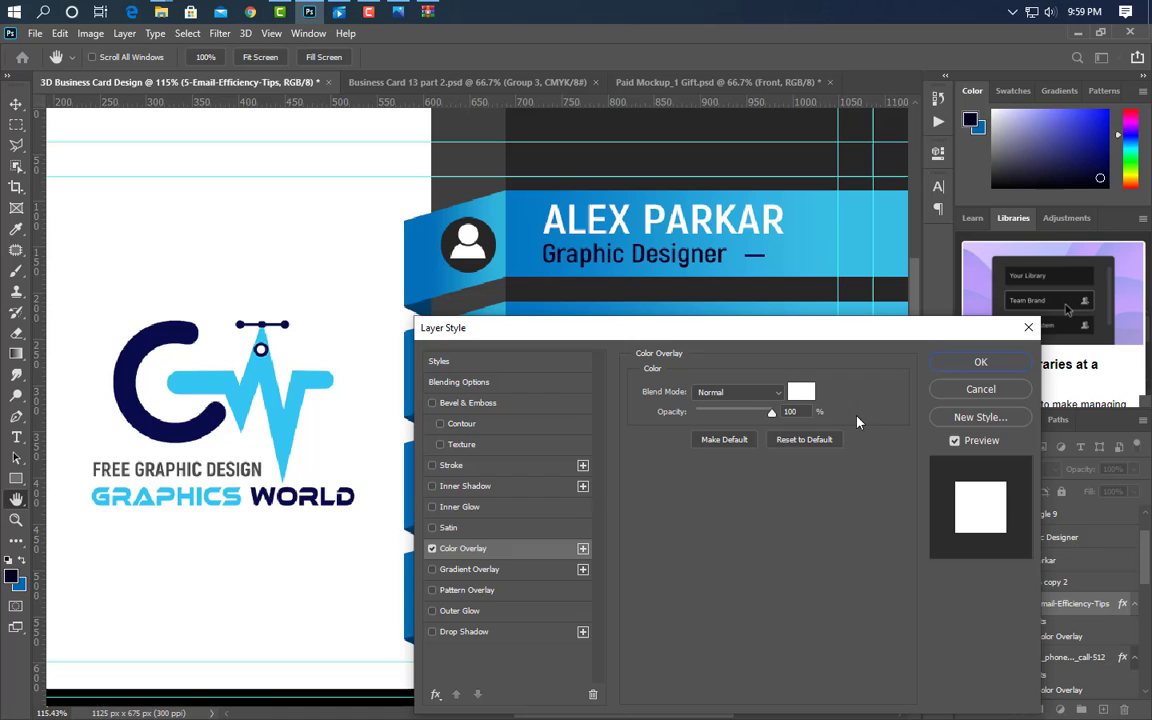
{"action": "left_click", "coordinate": [957, 368]}
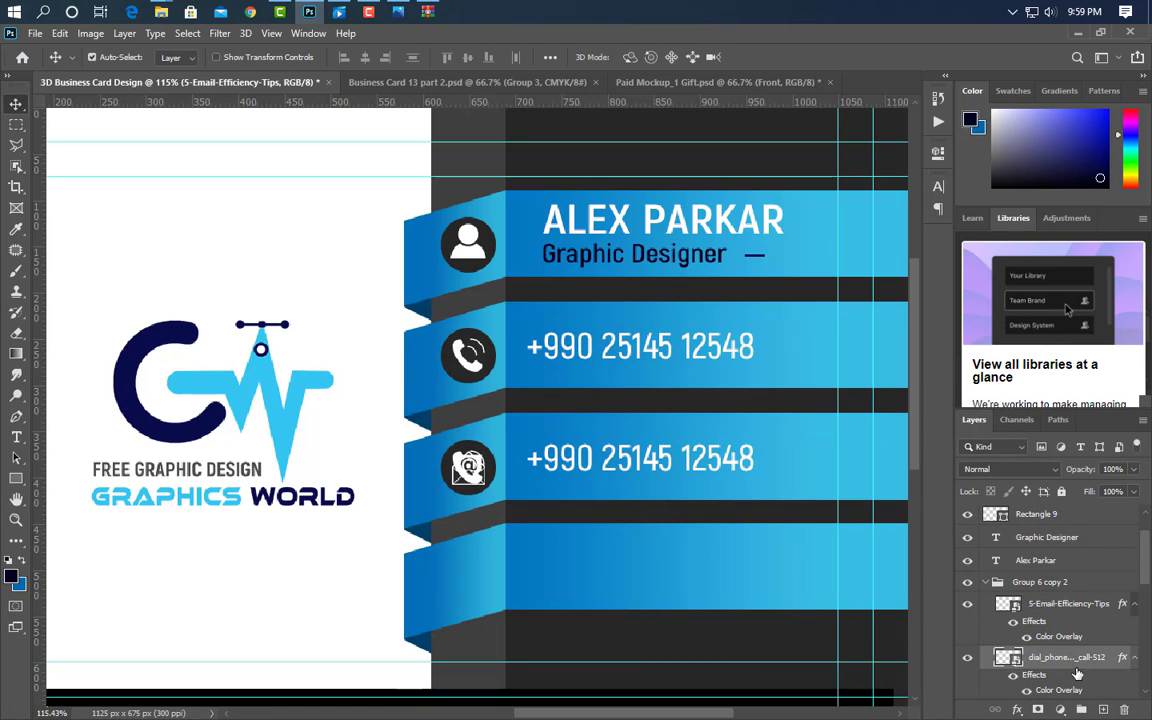
{"action": "left_click_drag", "start_coordinate": [1067, 656], "coordinate": [1124, 709]}
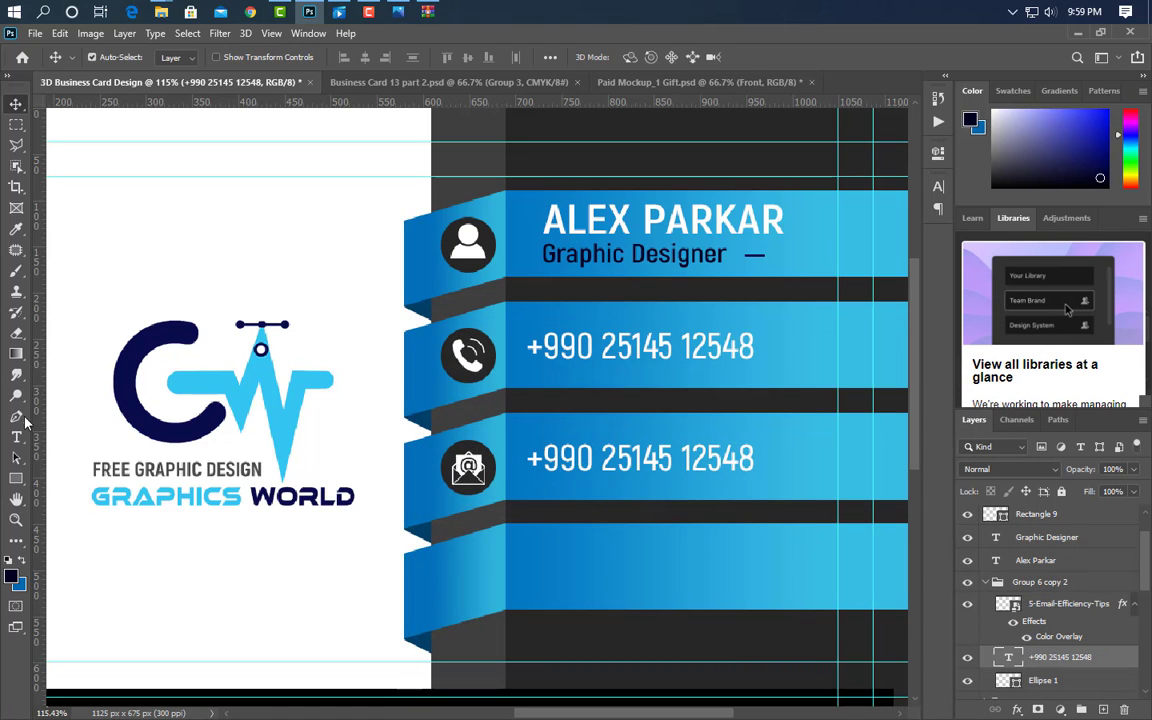
{"action": "left_click", "coordinate": [16, 437]}
- Replace the third band's number with the e-mail address
{"action": "left_click_drag", "start_coordinate": [527, 458], "coordinate": [790, 457]}
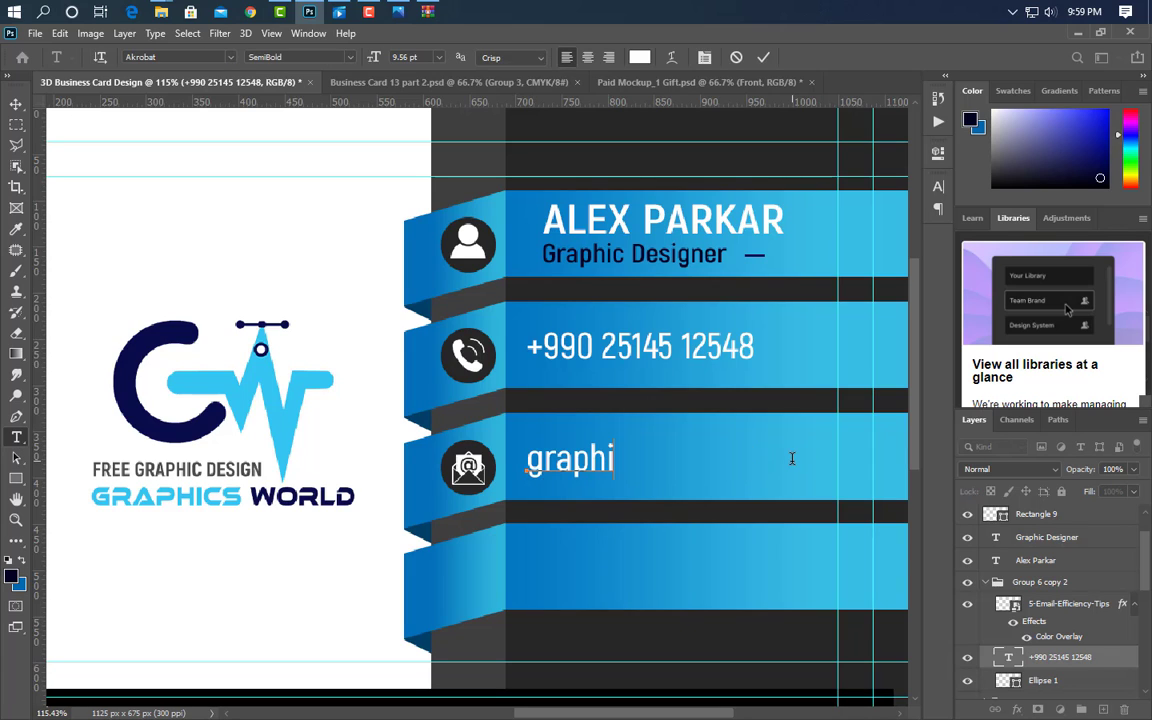
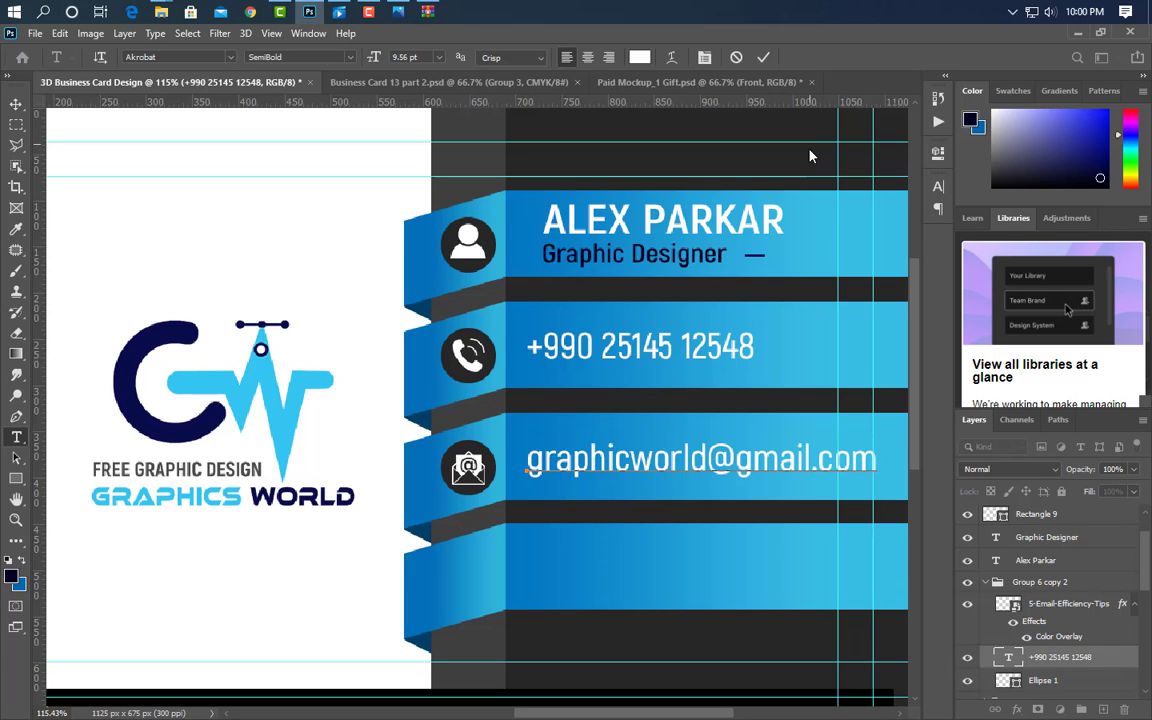
{"action": "left_click", "coordinate": [764, 57]}
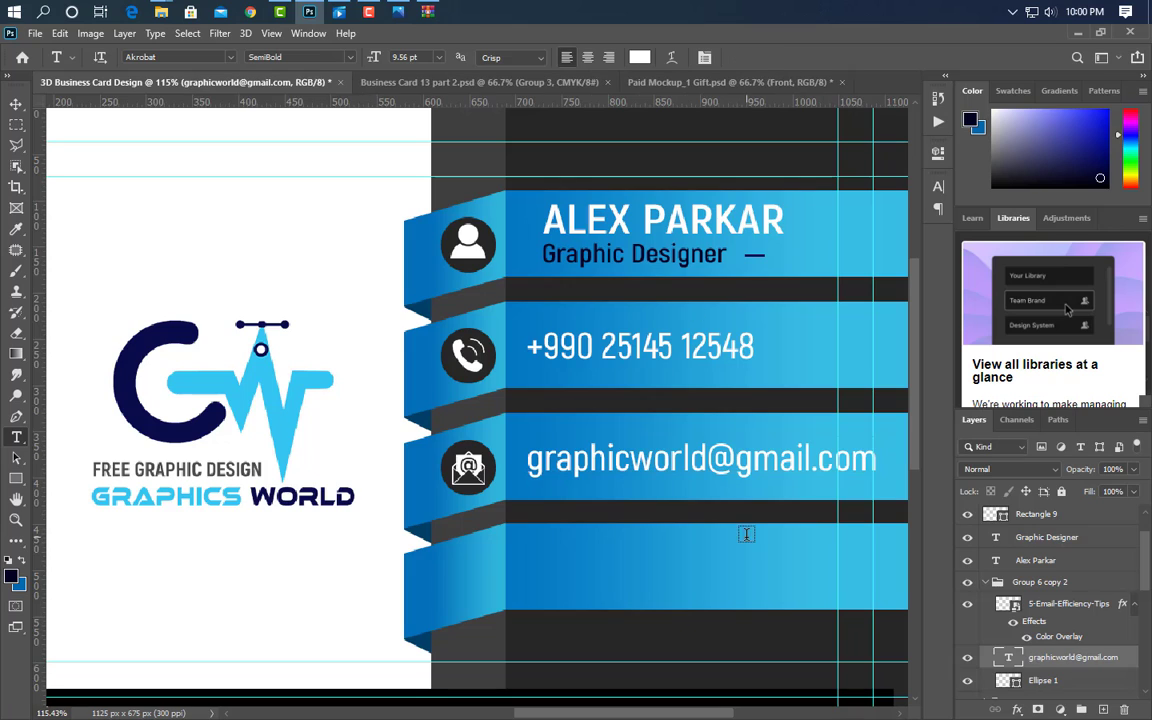
- Duplicate the e-mail row group and move the copy down to the fourth band
{"action": "left_click", "coordinate": [987, 583]}
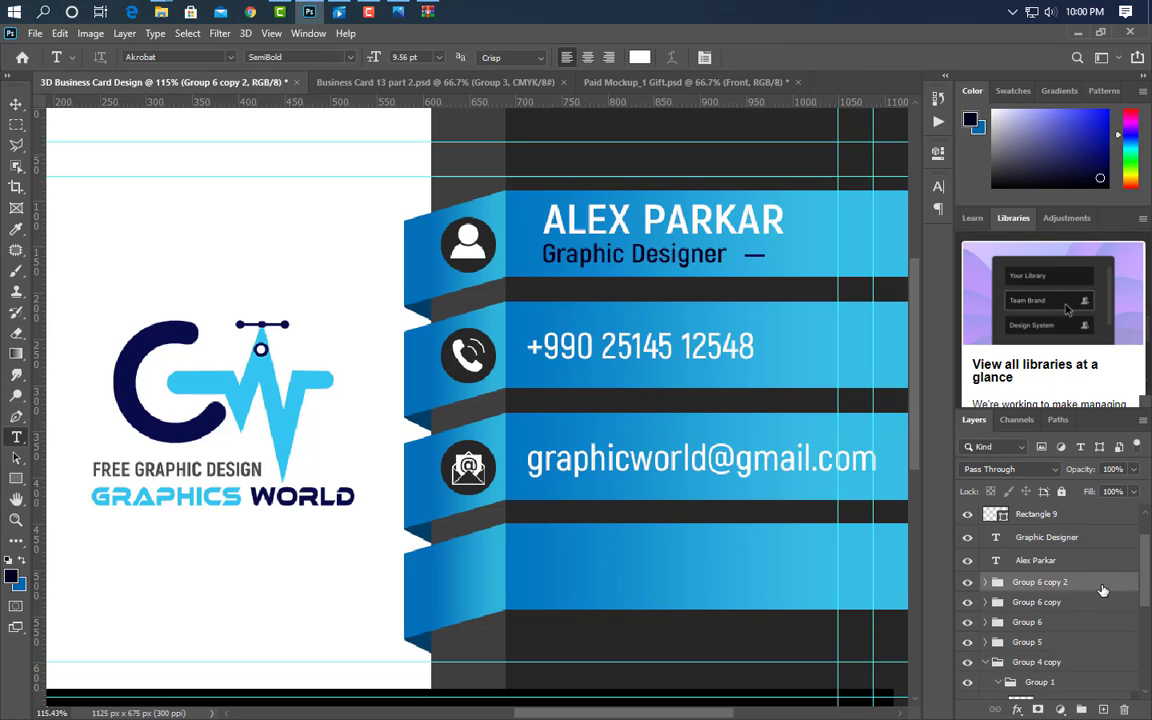
{"action": "key", "text": "ctrl+j"}
{"action": "left_click", "coordinate": [16, 105]}
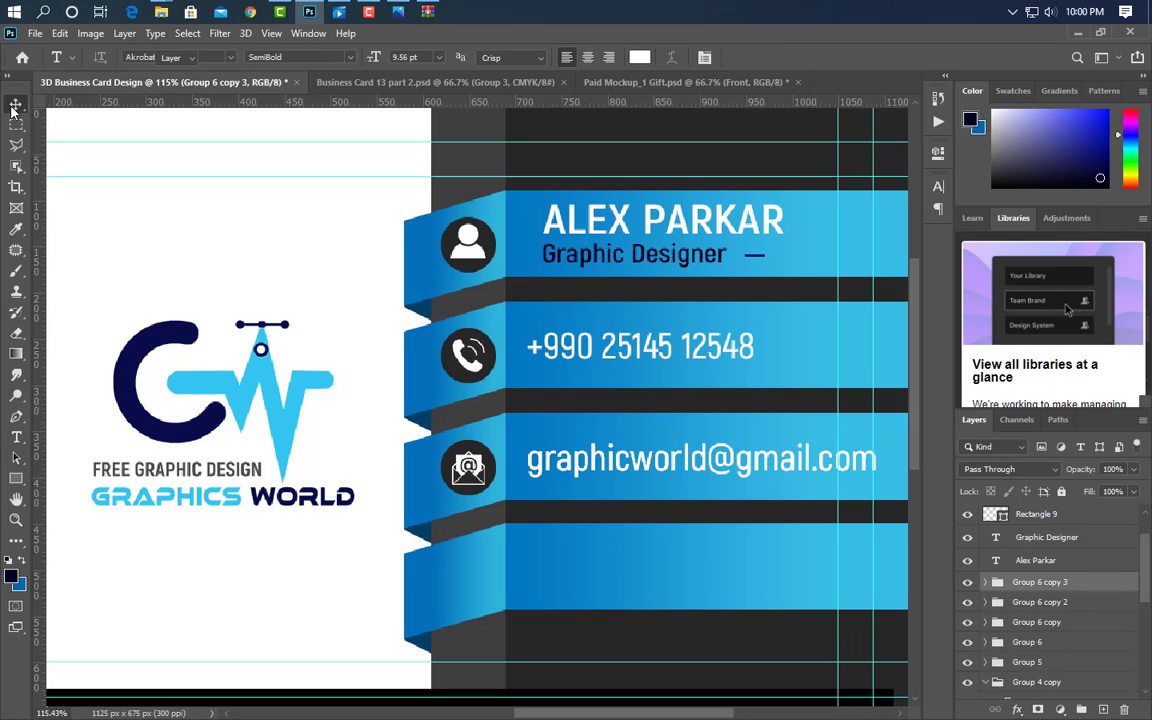
{"action": "key", "text": "Down"}
{"action": "key", "text": "Down"}
{"action": "key", "text": "Down"}
{"action": "key", "text": "Down"}
{"action": "key", "text": "Down"}
{"action": "key", "text": "Down"}
{"action": "key", "text": "Down"}
{"action": "key", "text": "Down"}
{"action": "key", "text": "Down"}
{"action": "key", "text": "Down"}
{"action": "key", "text": "Down"}
{"action": "key", "text": "Down"}
{"action": "key", "text": "Down"}
{"action": "key", "text": "Down"}
{"action": "key", "text": "Down"}
{"action": "key", "text": "Down"}
{"action": "key", "text": "Down"}
{"action": "key", "text": "Down"}
{"action": "key", "text": "Down"}
{"action": "key", "text": "Down"}
{"action": "key", "text": "Down"}
{"action": "key", "text": "Down"}
{"action": "key", "text": "Down"}
{"action": "key", "text": "Down"}
{"action": "key", "text": "Down"}
{"action": "key", "text": "Down"}
{"action": "key", "text": "Down"}
{"action": "key", "text": "Down"}
{"action": "key", "text": "Down"}
{"action": "key", "text": "Down"}
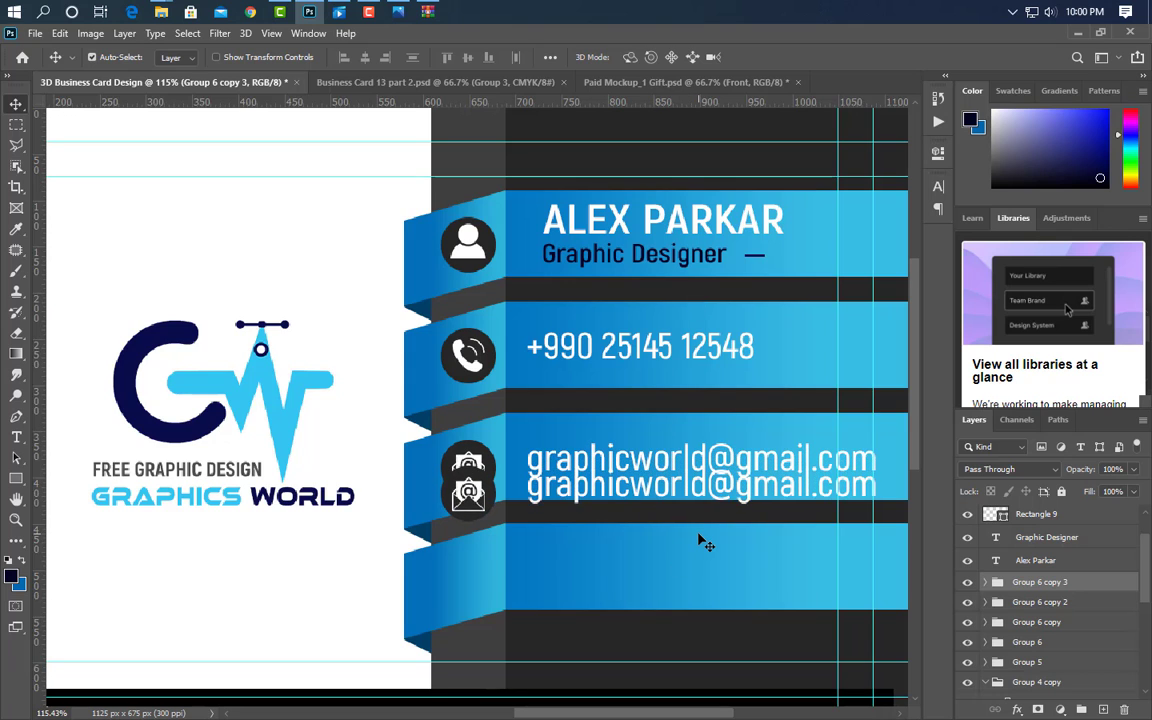
{"action": "key", "text": "Down"}
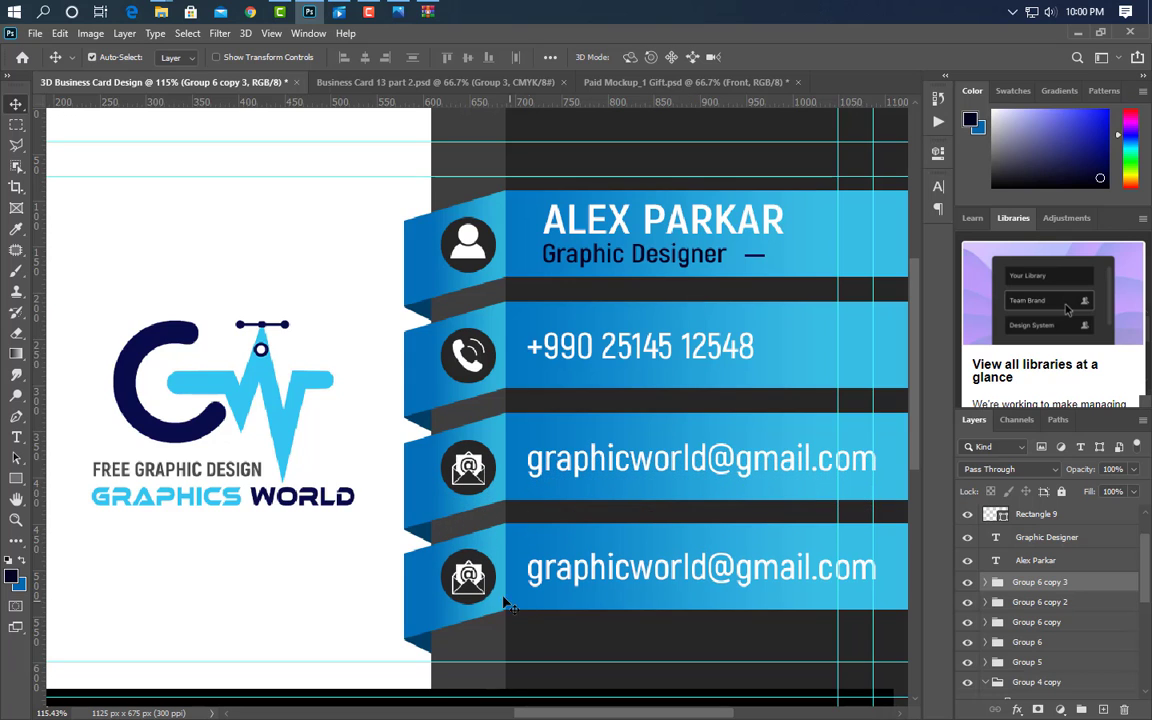
{"action": "left_click", "coordinate": [473, 580]}
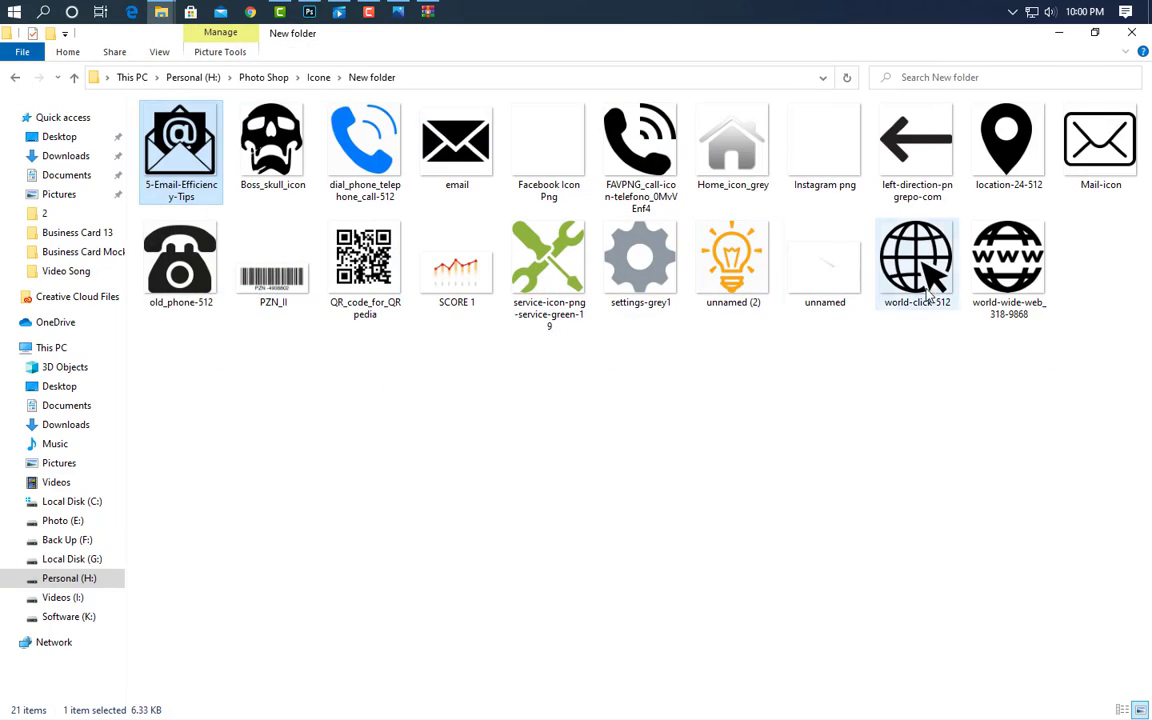
- Fit the world-click-512 globe into the fourth circle, make it white, and delete the envelope layer
{"action": "left_click_drag", "start_coordinate": [928, 286], "coordinate": [419, 574]}
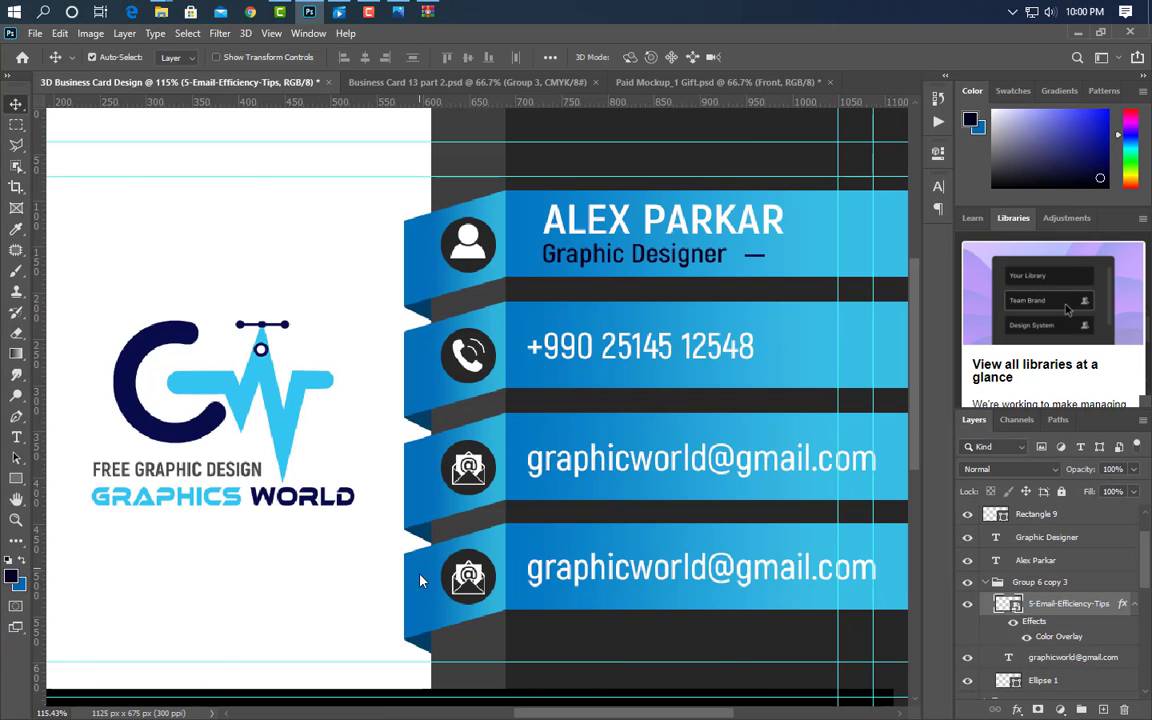
{"action": "left_click_drag", "start_coordinate": [790, 408], "coordinate": [436, 517]}
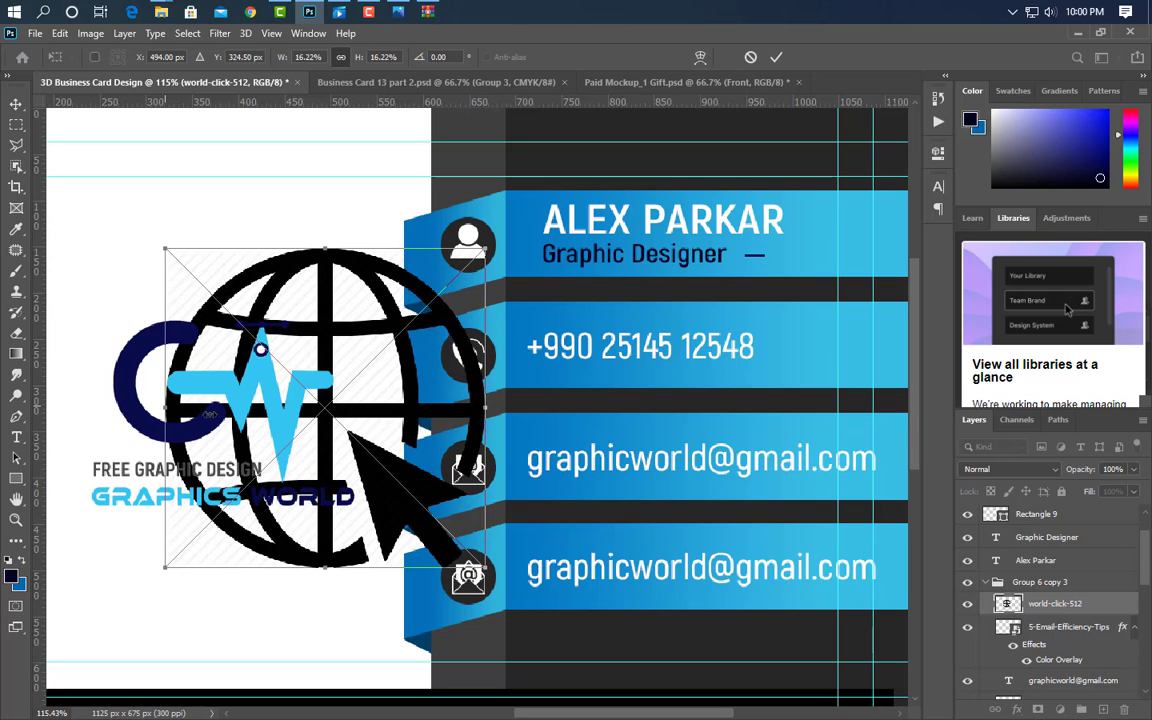
{"action": "left_click_drag", "start_coordinate": [209, 413], "coordinate": [447, 439]}
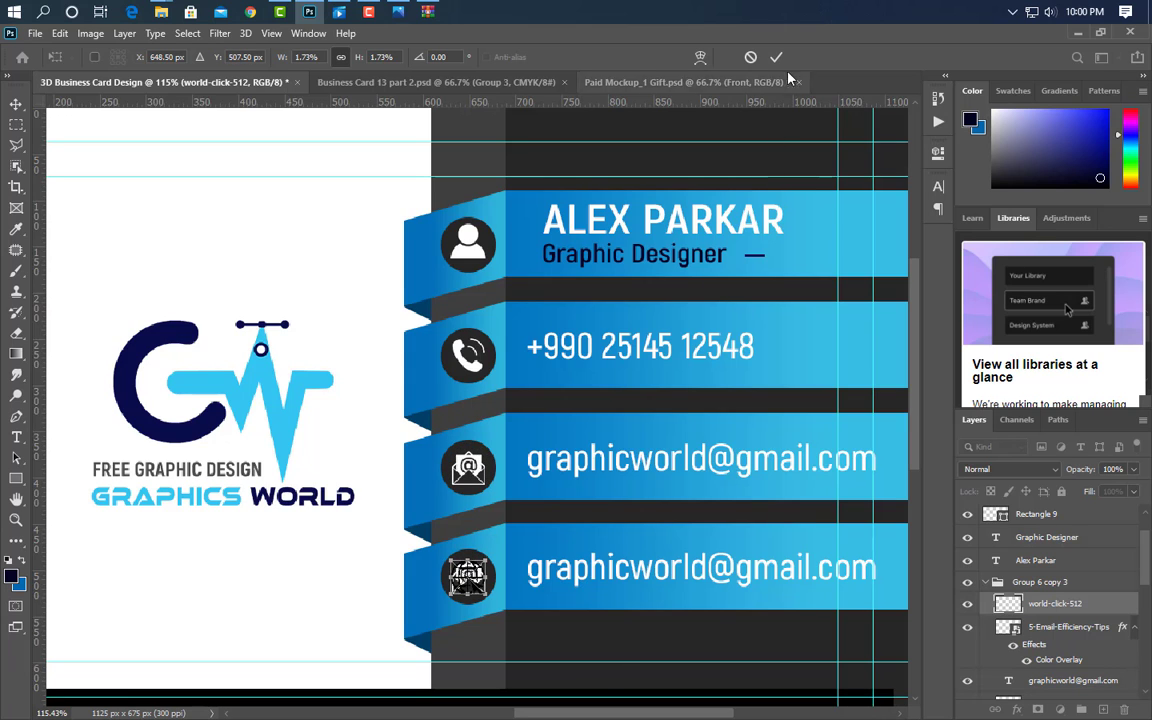
{"action": "key", "text": "Return"}
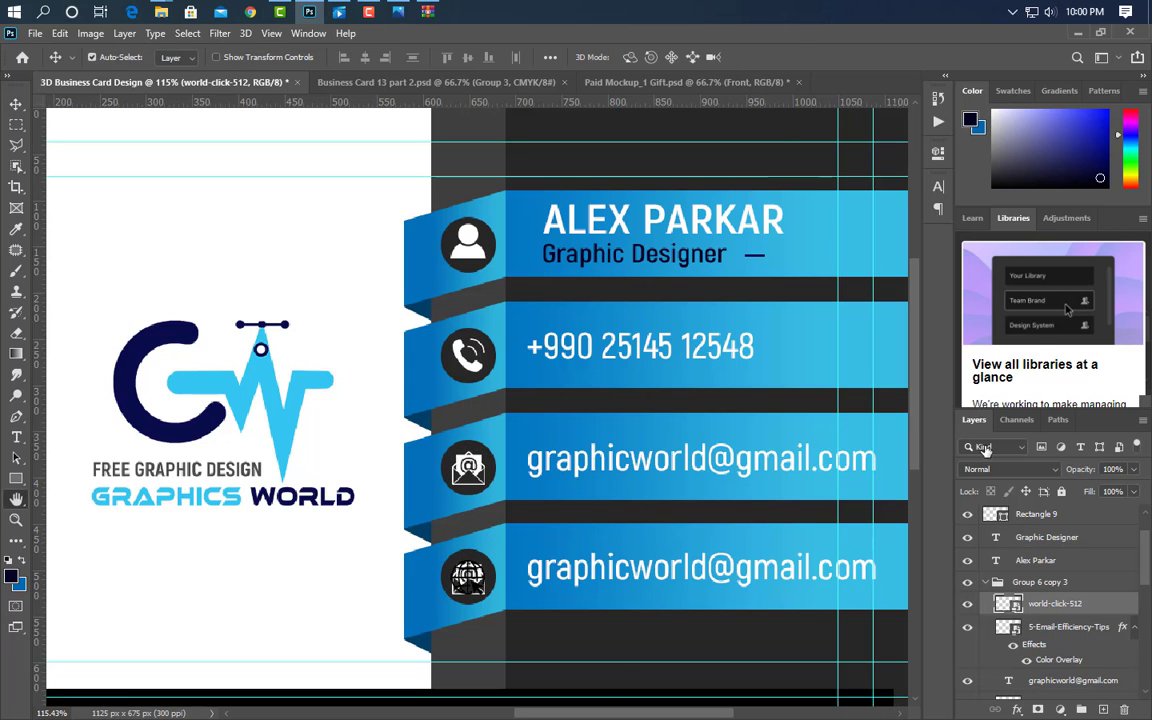
{"action": "left_click", "coordinate": [500, 548]}
{"action": "left_click", "coordinate": [980, 362]}
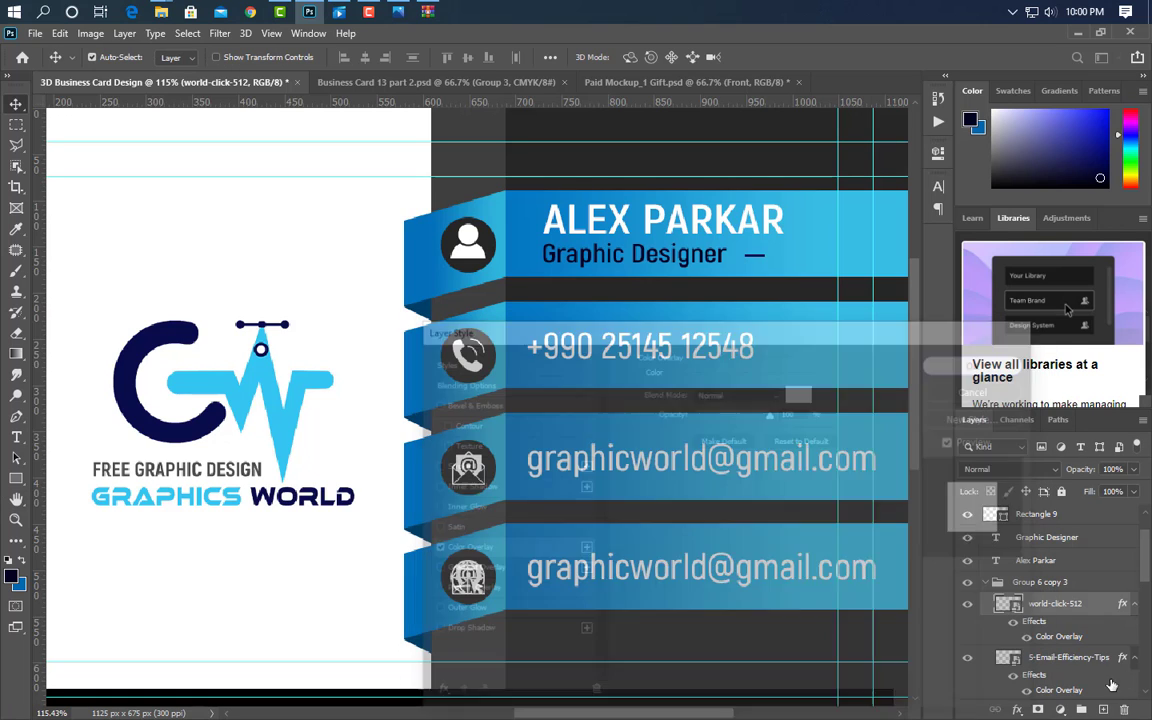
{"action": "left_click_drag", "start_coordinate": [1105, 660], "coordinate": [1124, 709]}
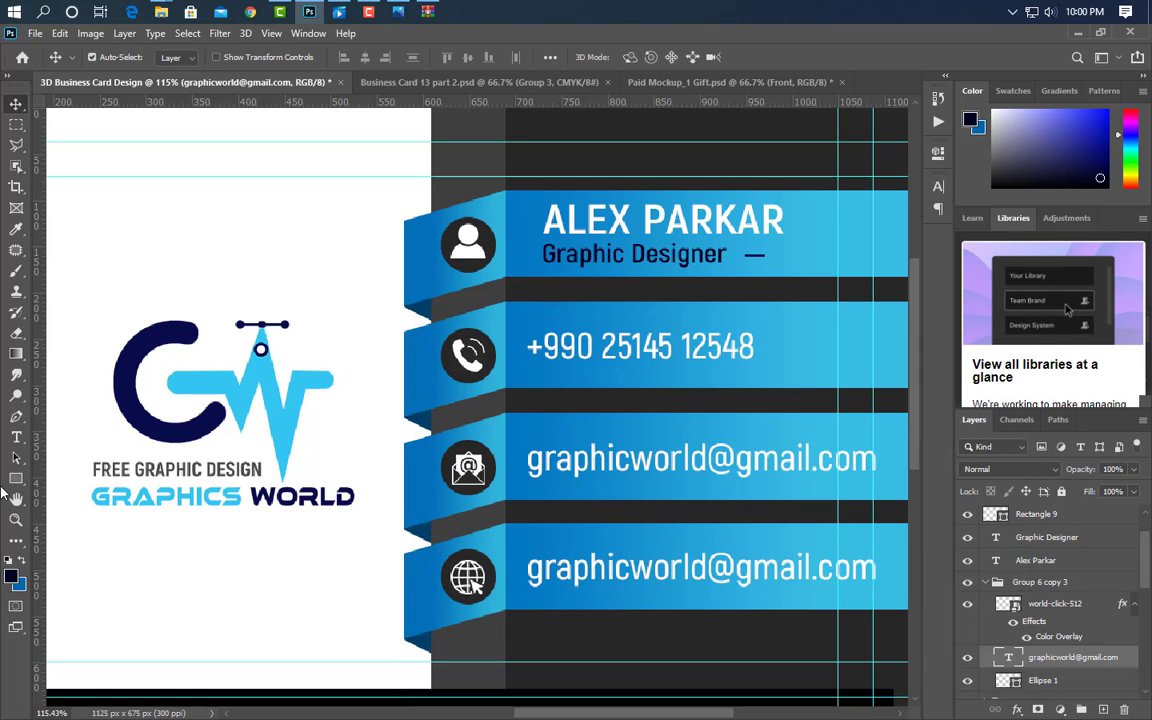
{"action": "left_click", "coordinate": [16, 437]}
{"action": "left_click", "coordinate": [538, 579]}
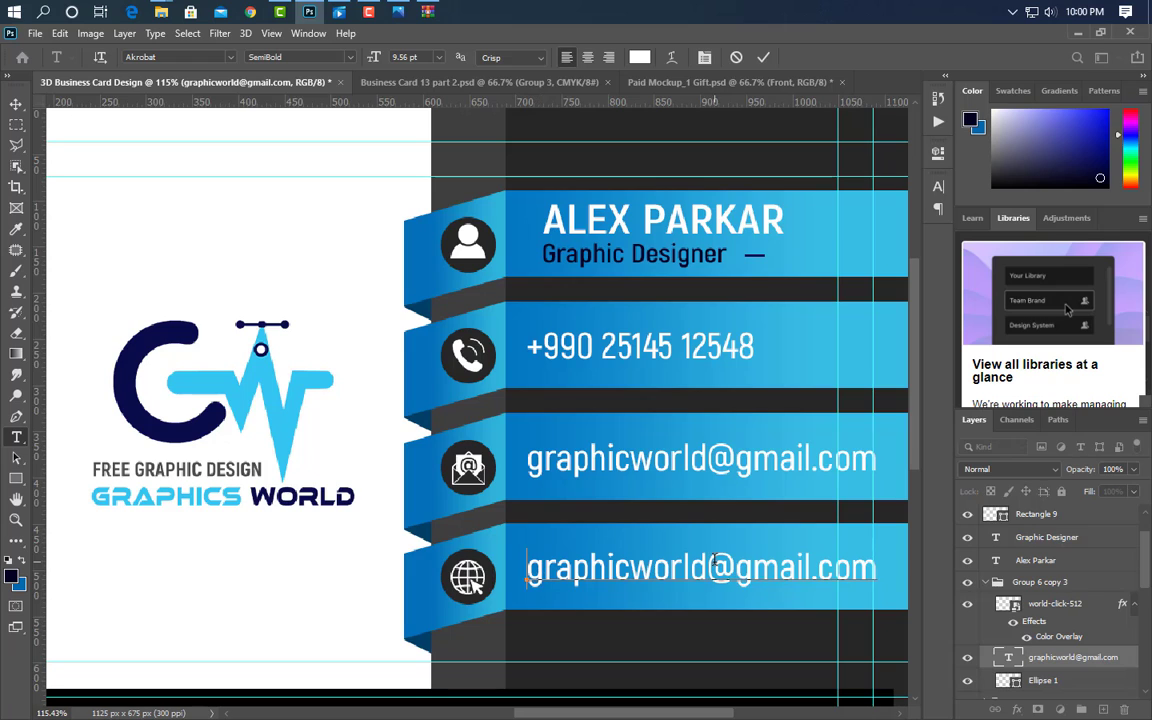
{"action": "key", "text": "BackSpace"}
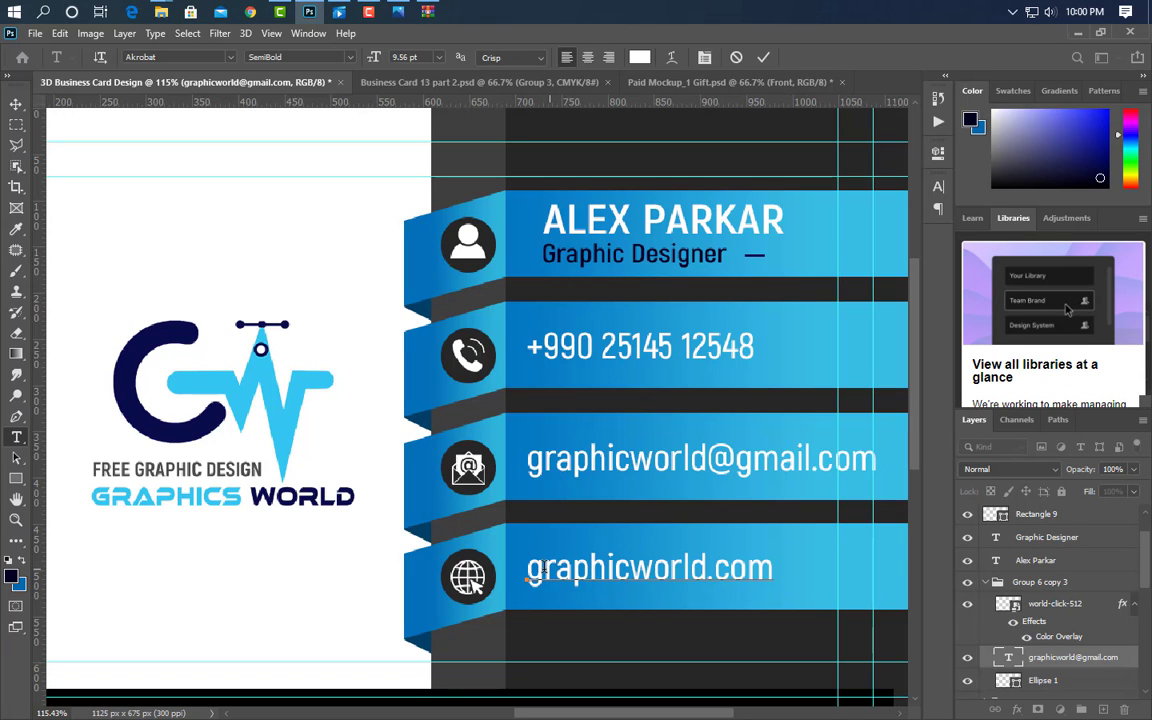
{"action": "type", "text": "www"}
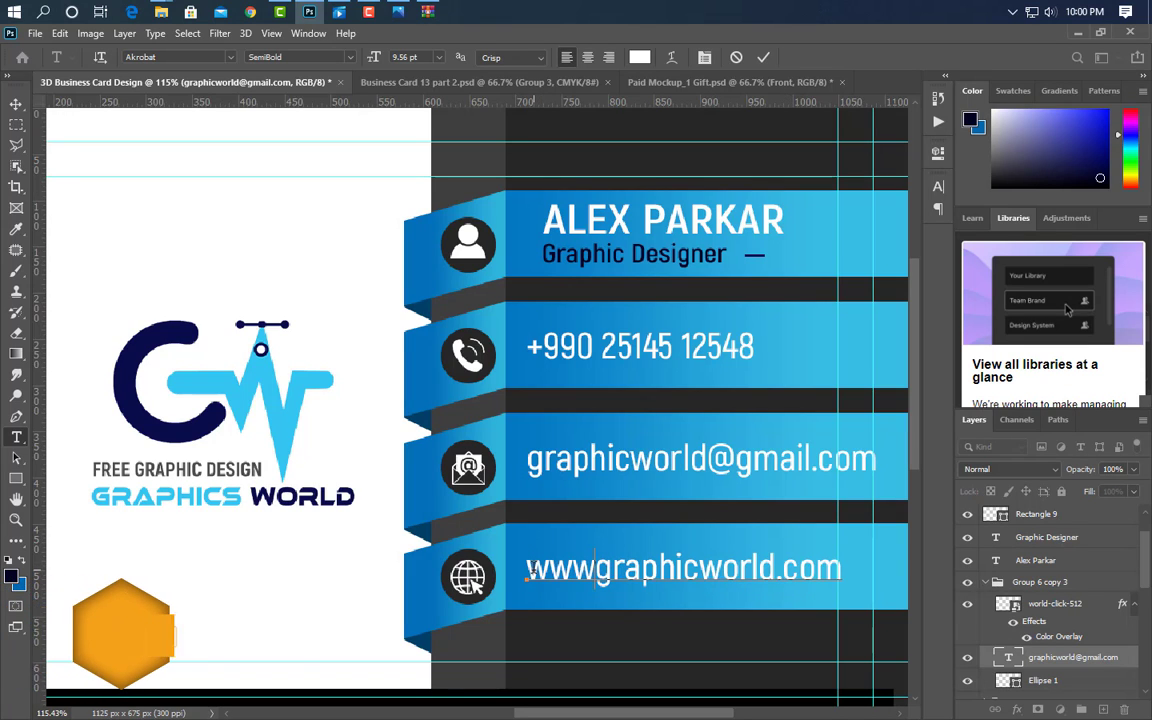
{"action": "type", "text": "."}
{"action": "left_click", "coordinate": [761, 62]}
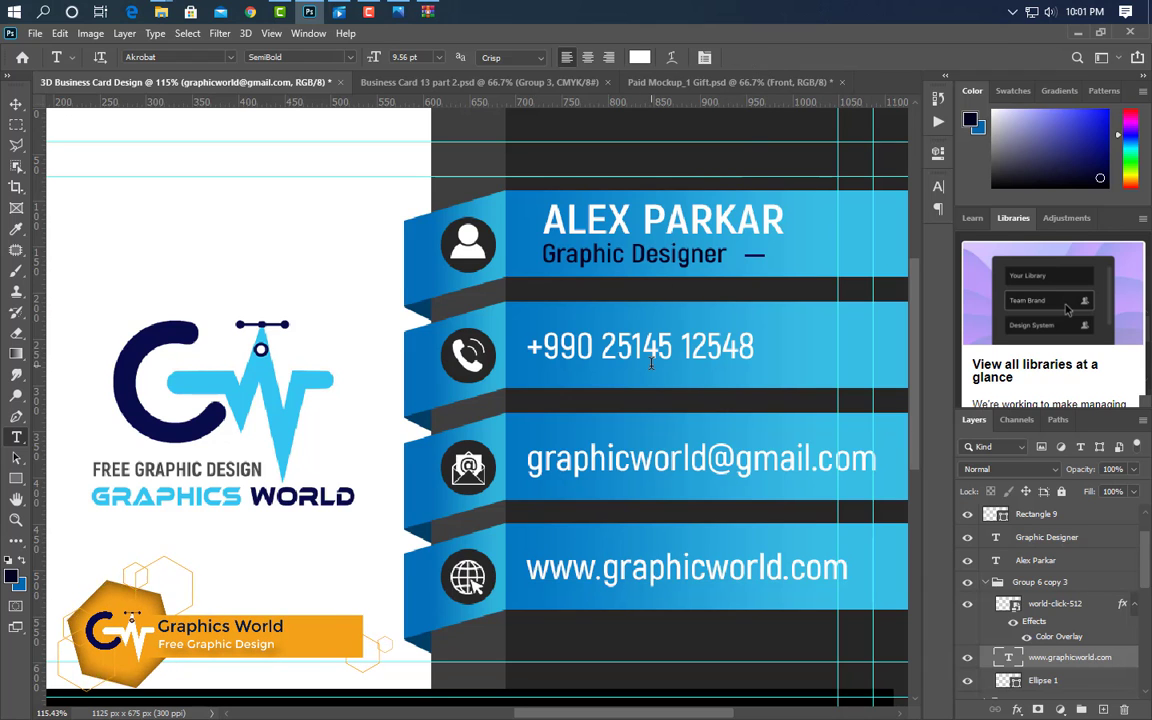
{"action": "scroll", "coordinate": [610, 378], "scroll_direction": "down", "scroll_amount": 3}
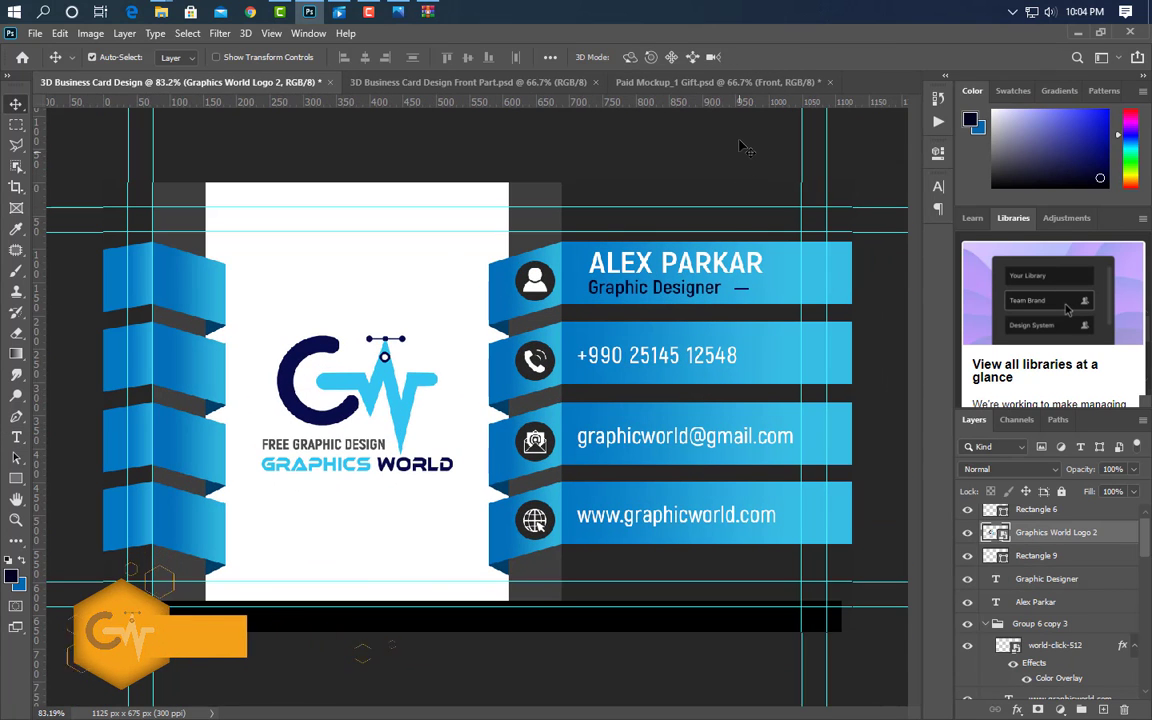
- Open the mockup's Front smart object and drag in a stamped merged copy of Front Part.psd
{"action": "left_click", "coordinate": [718, 82]}
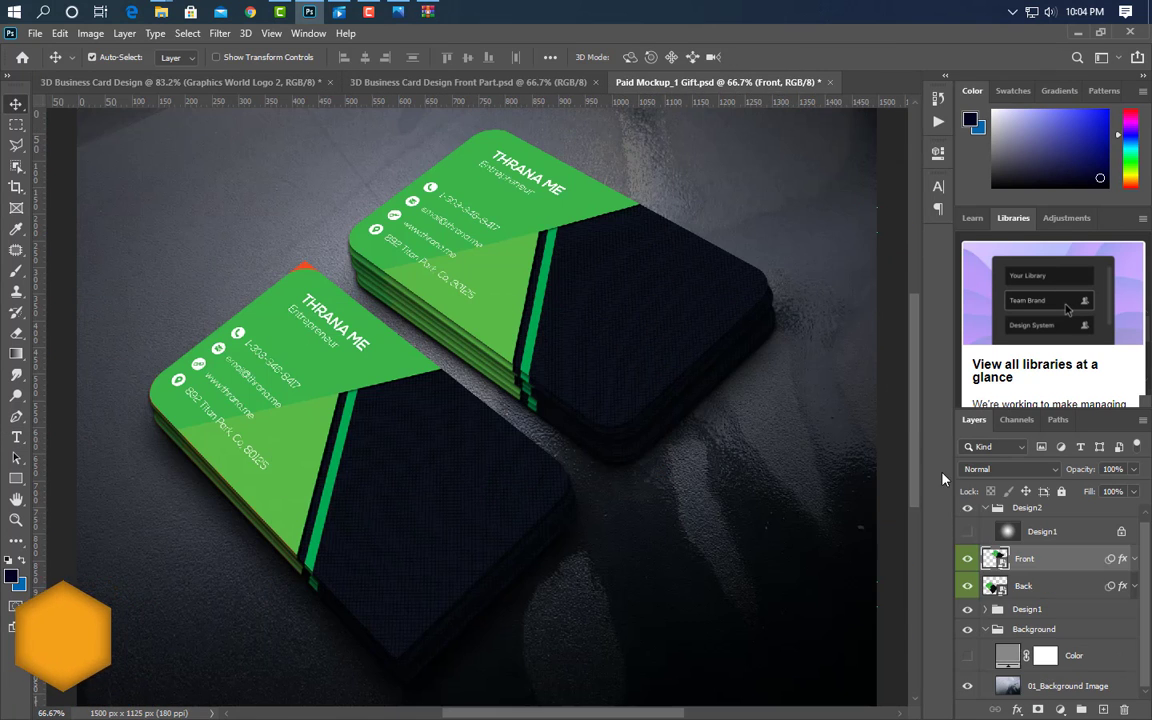
{"action": "double_click", "coordinate": [994, 558]}
{"action": "left_click", "coordinate": [350, 82]}
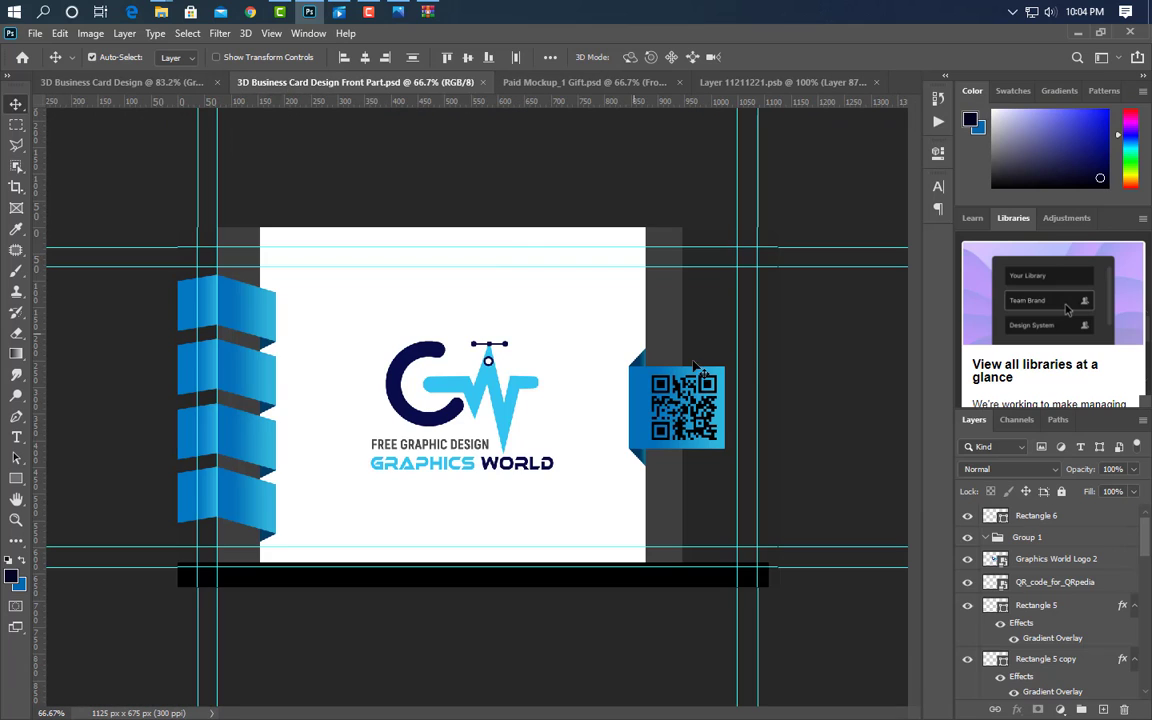
{"action": "left_click", "coordinate": [1036, 516]}
{"action": "key", "text": "ctrl+alt+shift+e"}
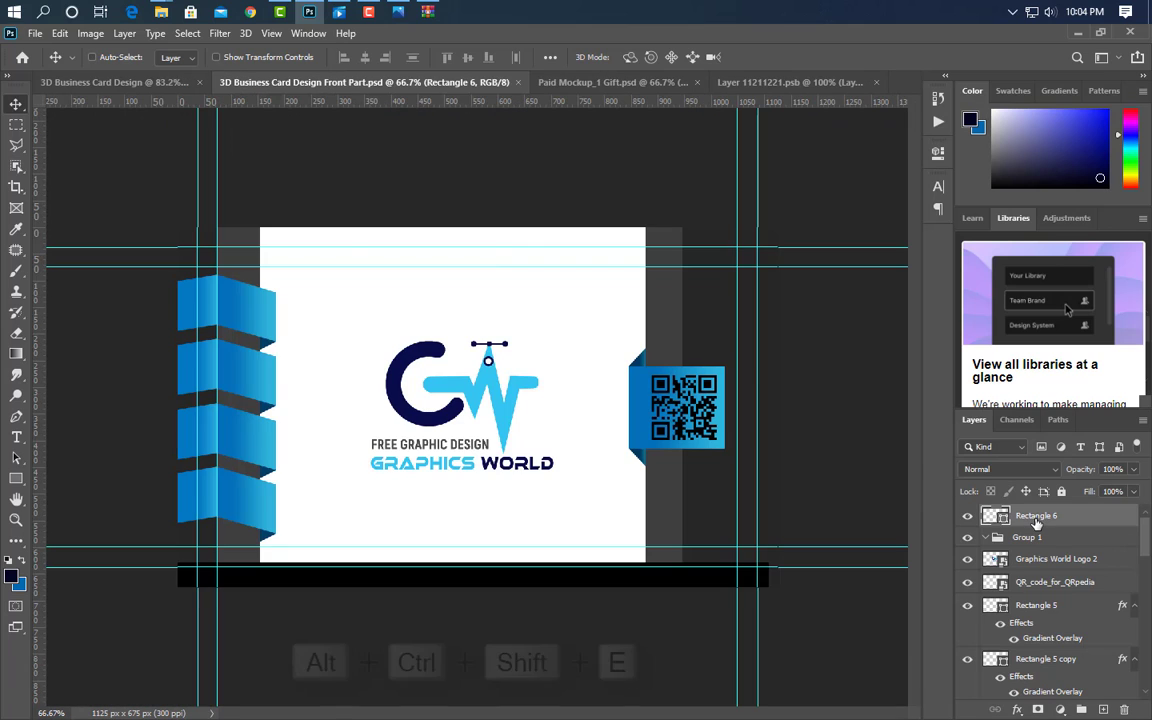
{"action": "left_click_drag", "start_coordinate": [653, 350], "coordinate": [654, 306]}
- Centre the design horizontally and vertically on the card artwork, then close and save it
{"action": "key", "text": "ctrl+a"}
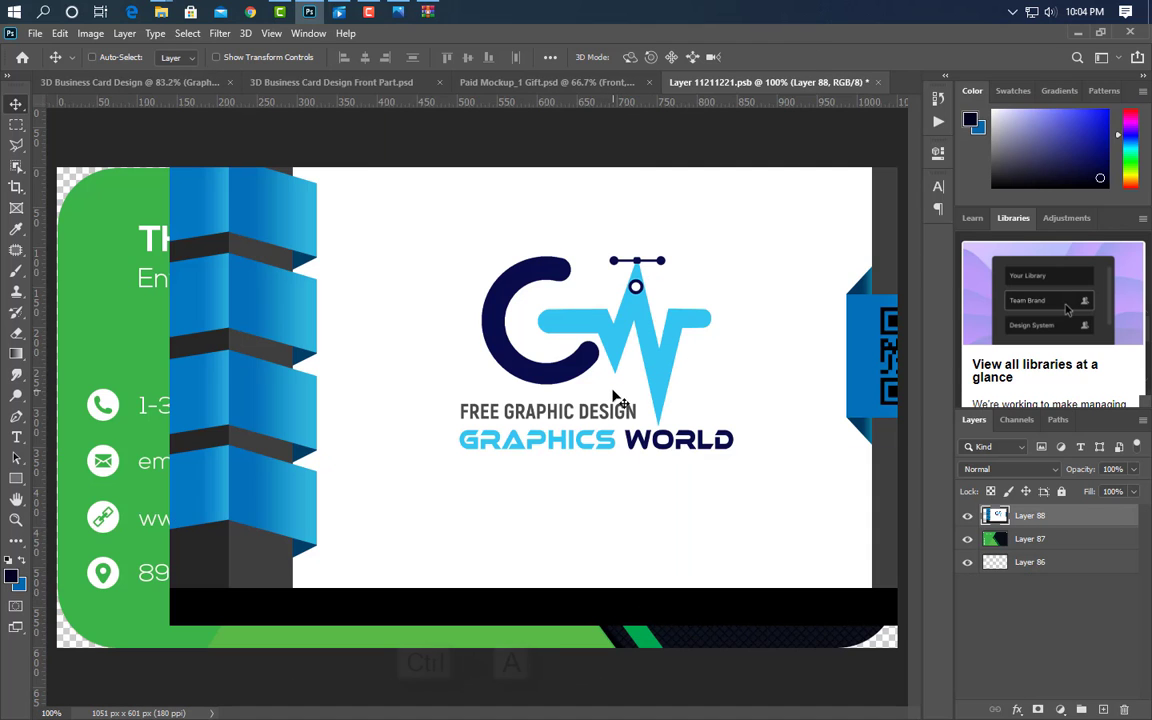
{"action": "left_click", "coordinate": [365, 58]}
{"action": "left_click", "coordinate": [468, 58]}
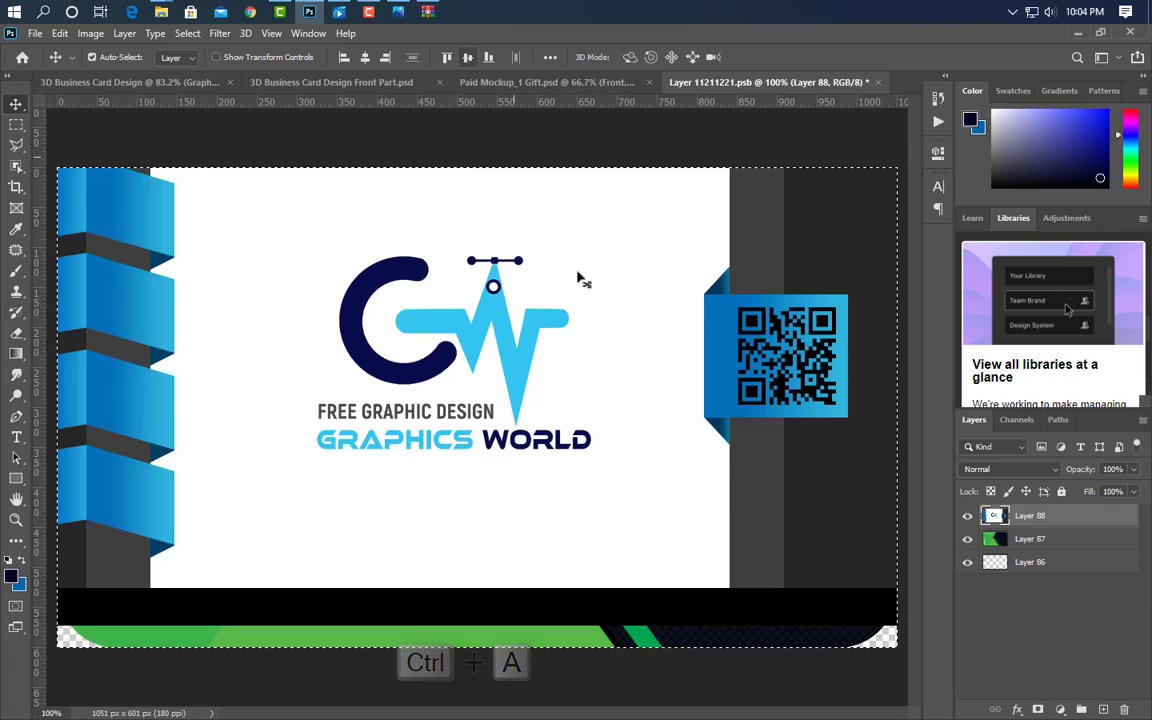
{"action": "key", "text": "ctrl+d"}
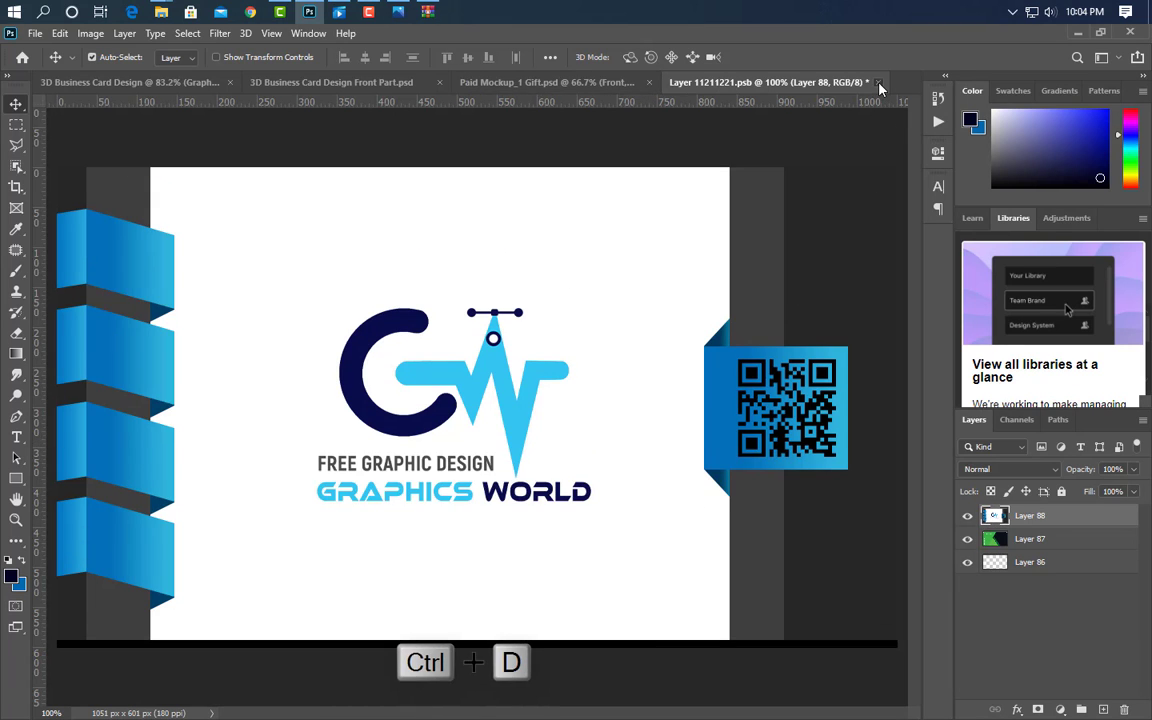
{"action": "left_click", "coordinate": [878, 83]}
{"action": "left_click", "coordinate": [508, 297]}
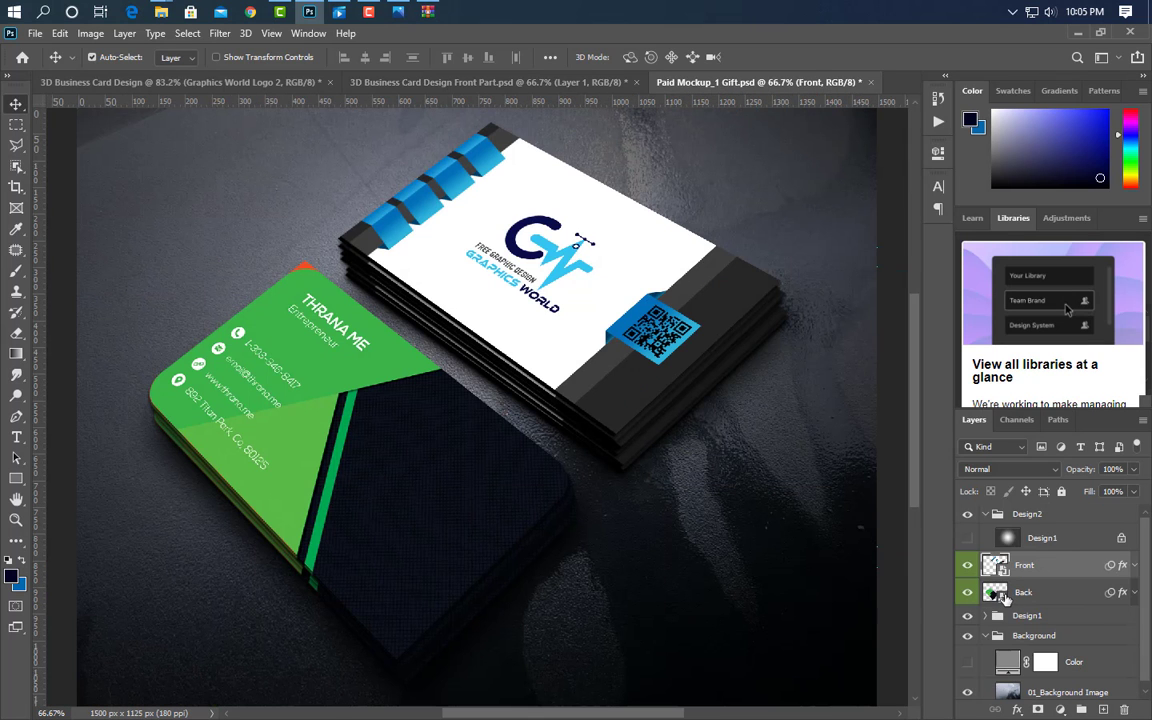
- Open the mockup's Back smart object and drag in a stamped copy of the blue contact-row card
{"action": "double_click", "coordinate": [1003, 594]}
{"action": "left_click", "coordinate": [262, 82]}
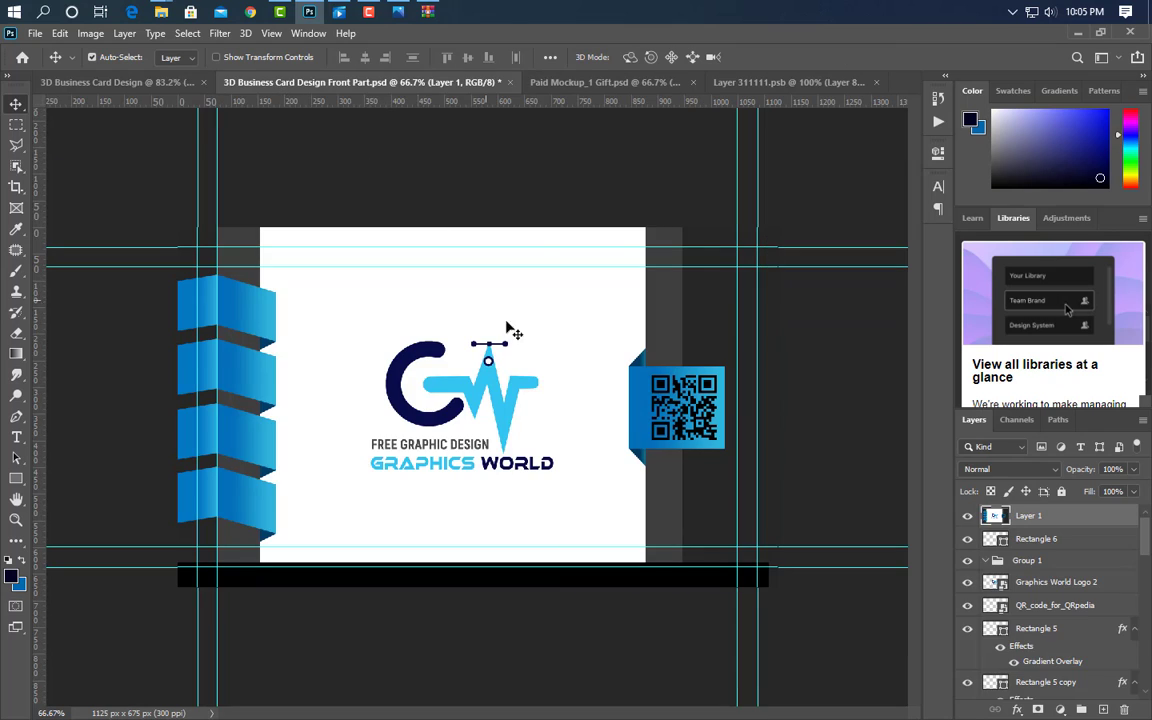
{"action": "left_click", "coordinate": [170, 82]}
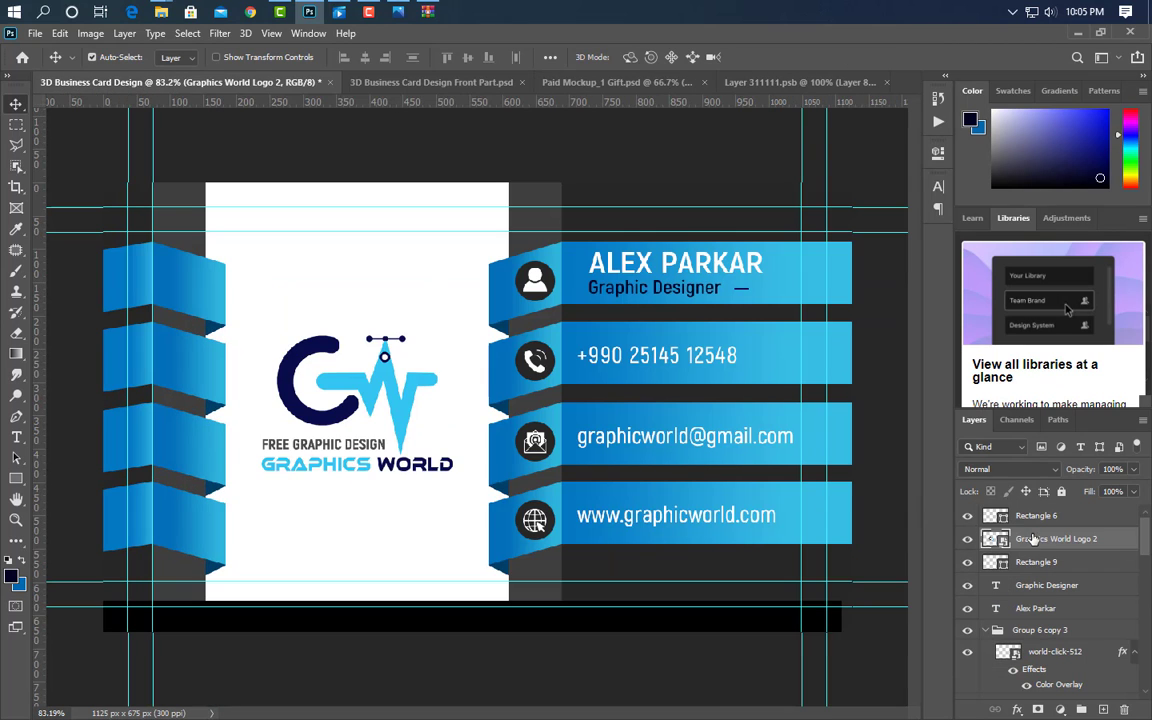
{"action": "key", "text": "ctrl+alt+shift+e"}
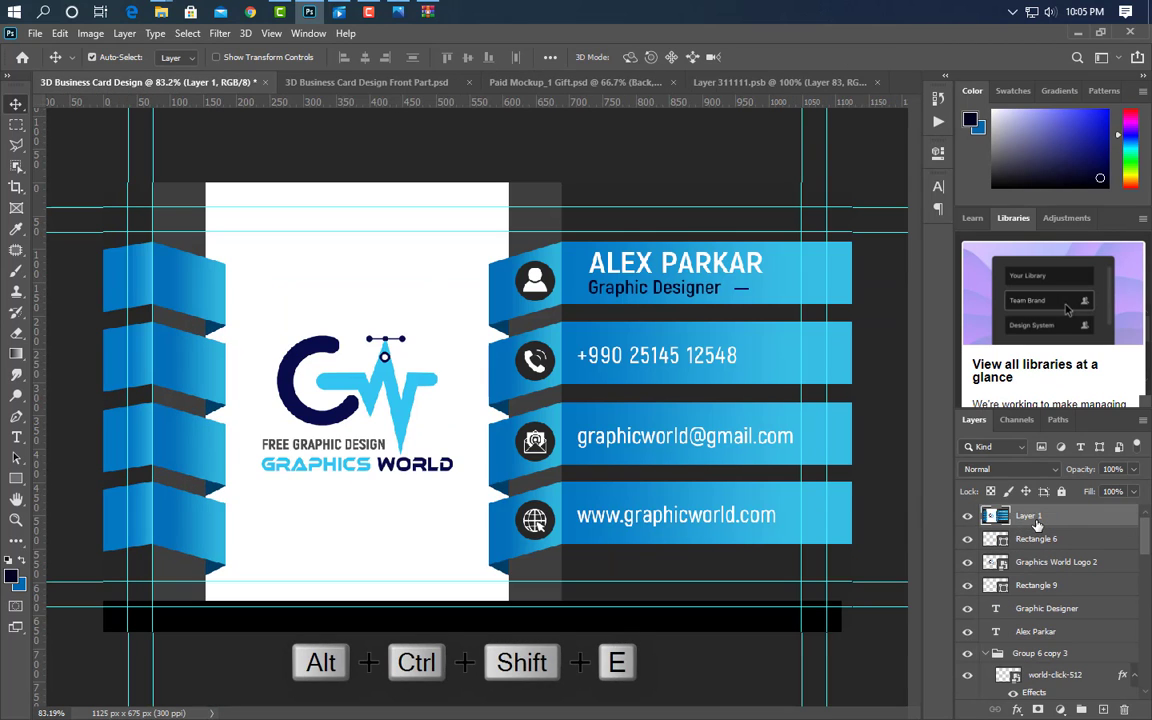
{"action": "left_click_drag", "start_coordinate": [513, 366], "coordinate": [527, 460]}
- Centre the card on the Back canvas, then save and close it to update the mockup
{"action": "key", "text": "ctrl+a"}
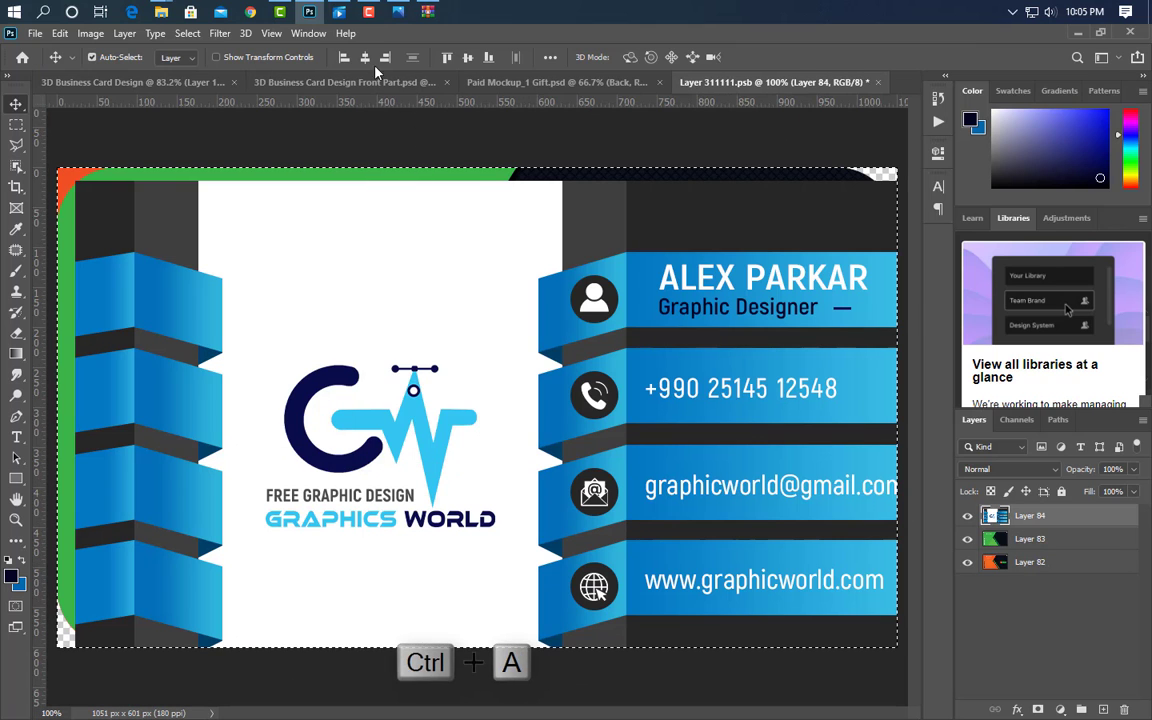
{"action": "left_click", "coordinate": [467, 58]}
{"action": "key", "text": "ctrl+d"}
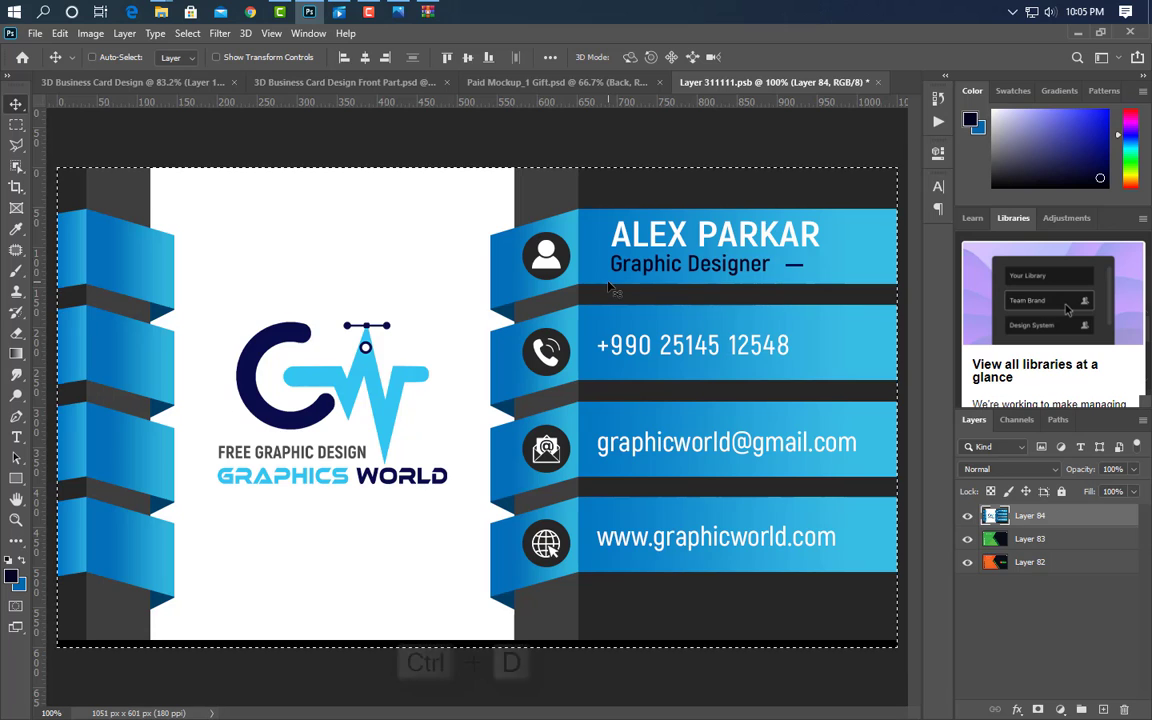
{"action": "key", "text": "ctrl+w"}
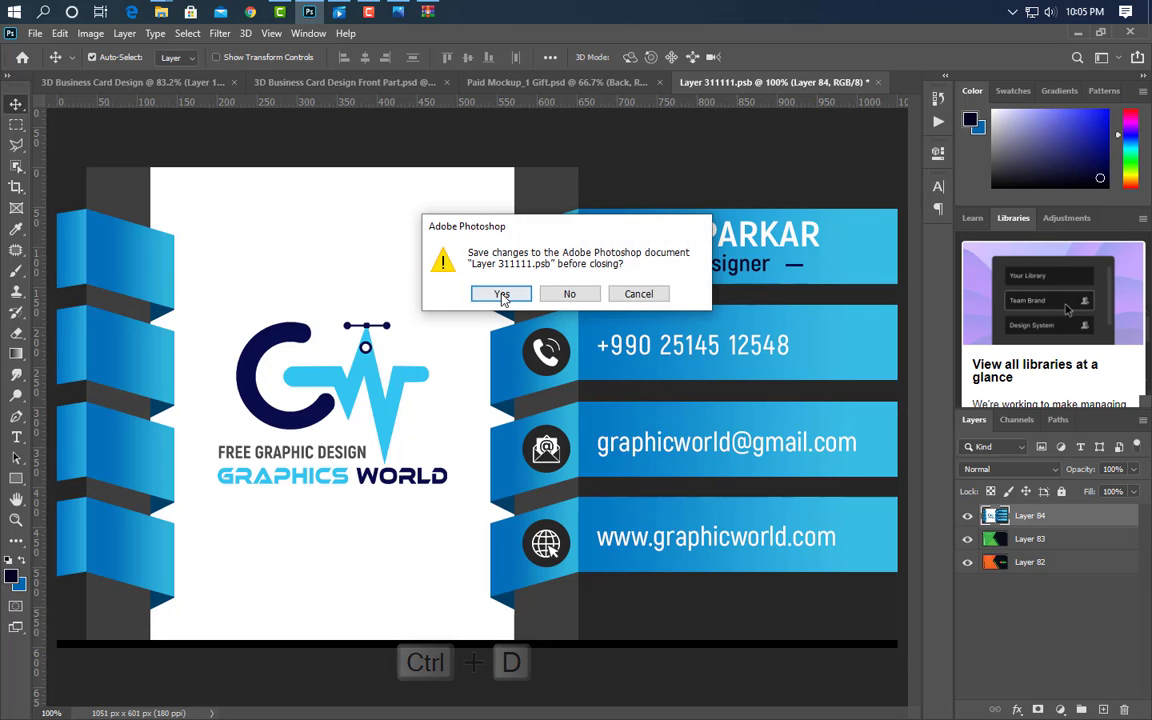
{"action": "left_click", "coordinate": [502, 298]}
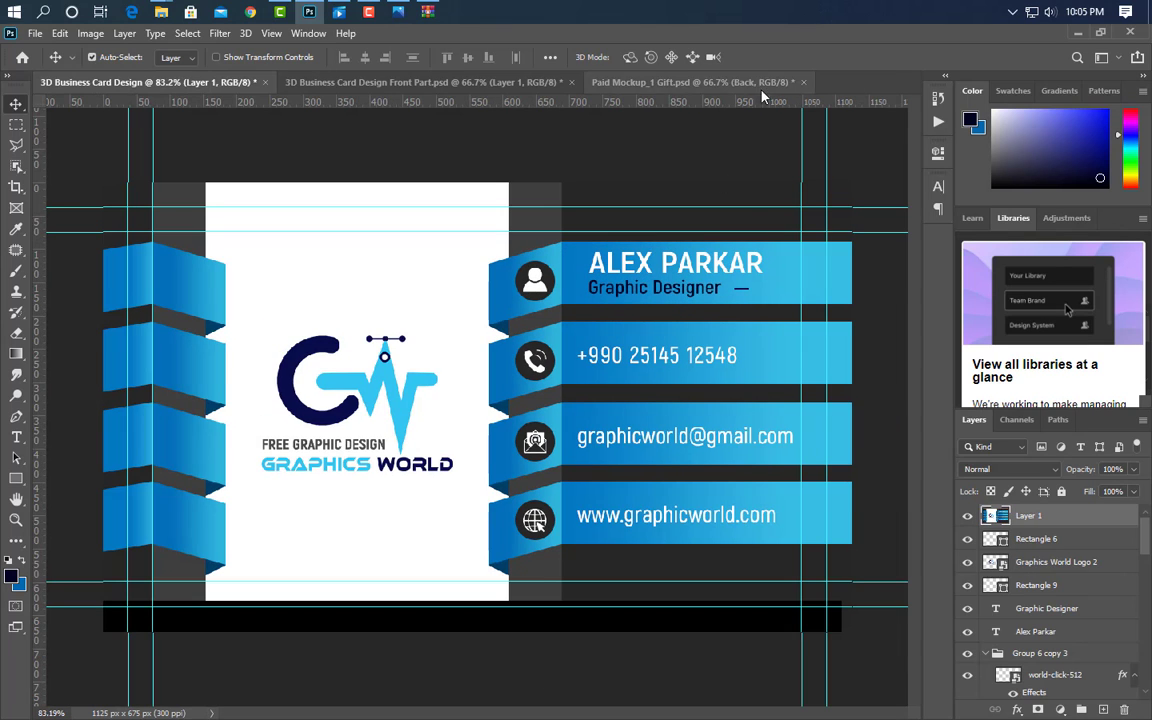
{"action": "key", "text": "ctrl+shift+Tab"}
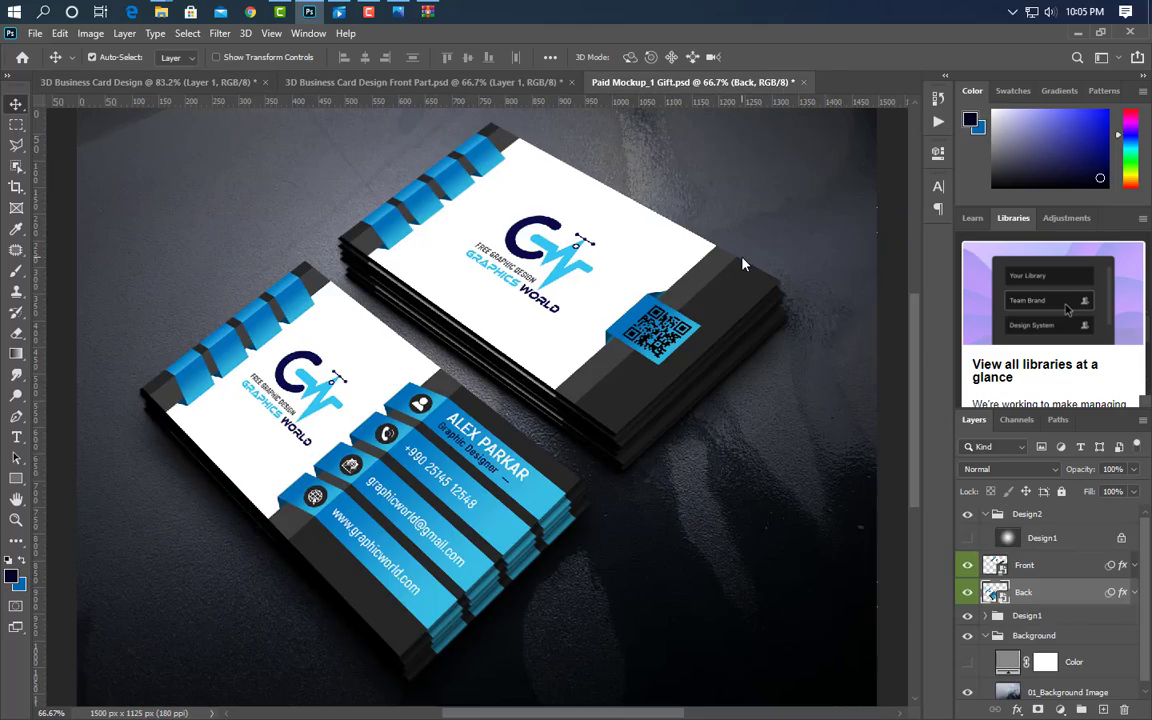